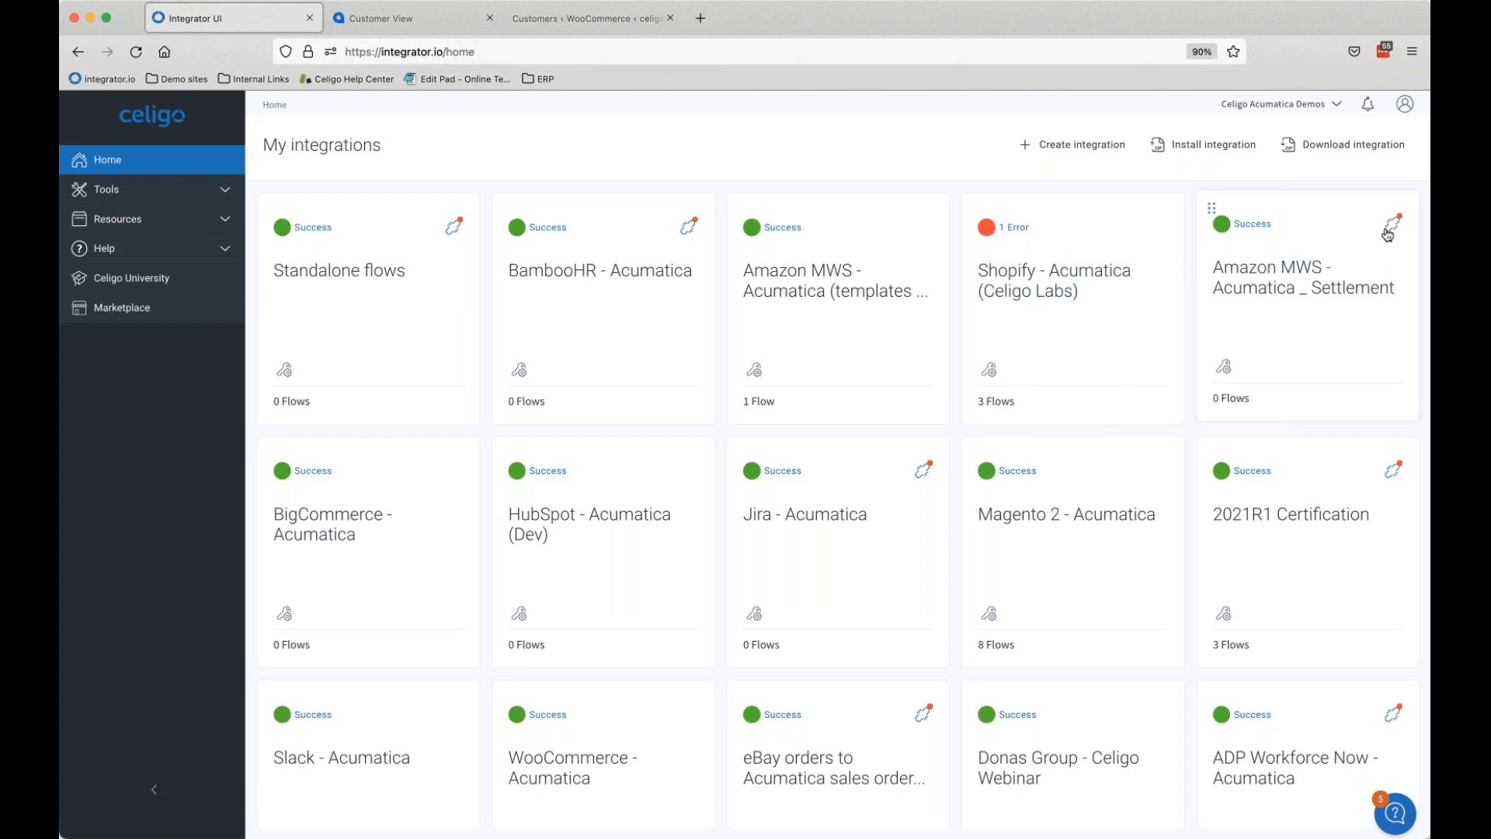
Step: Look through all integration tiles on the home page, checking their status and flows
mouse_move(1388, 233)
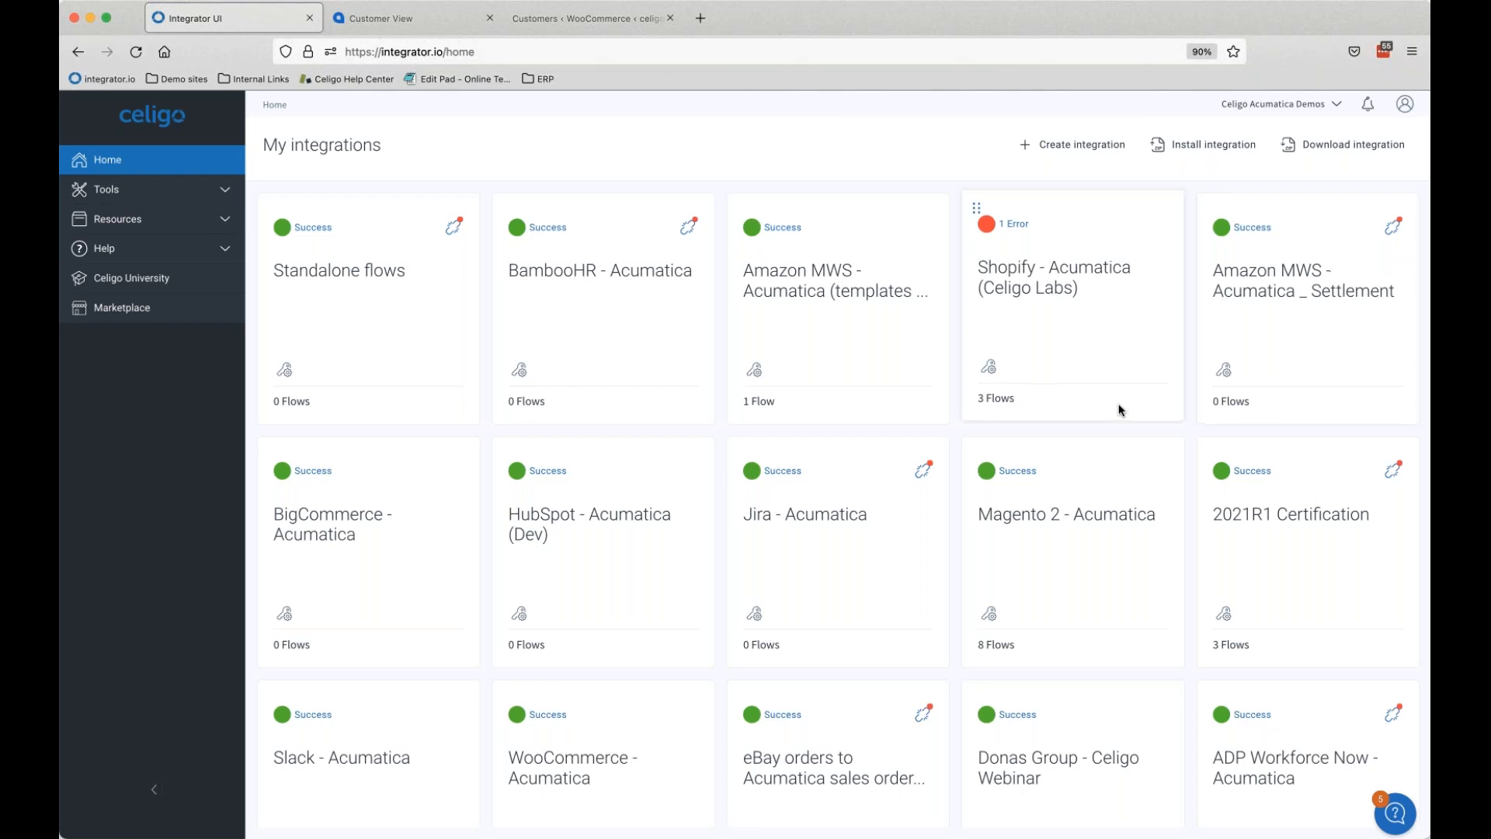
scroll(943, 344, down, 3)
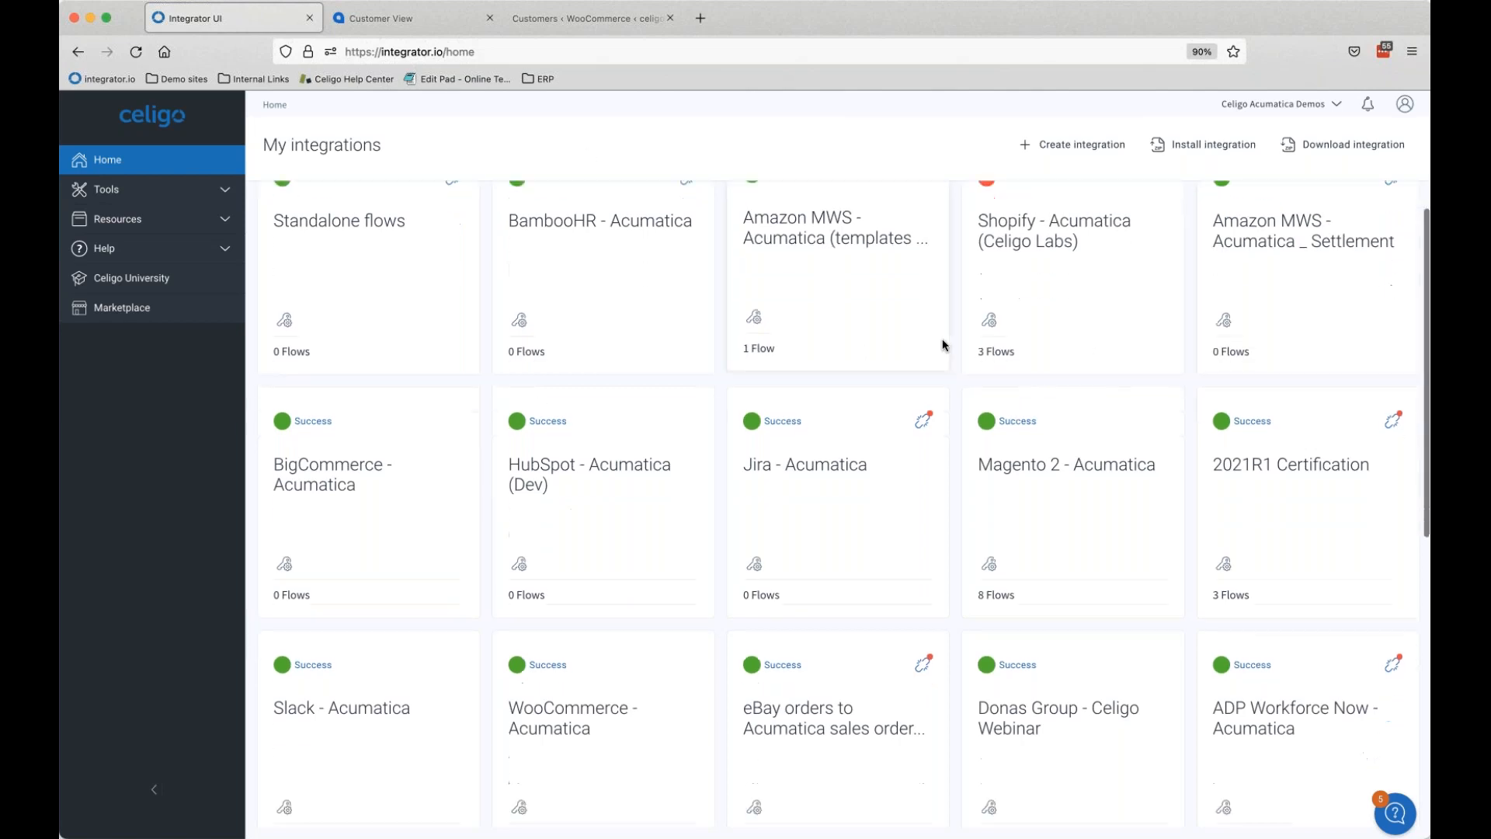
scroll(943, 344, down, 3)
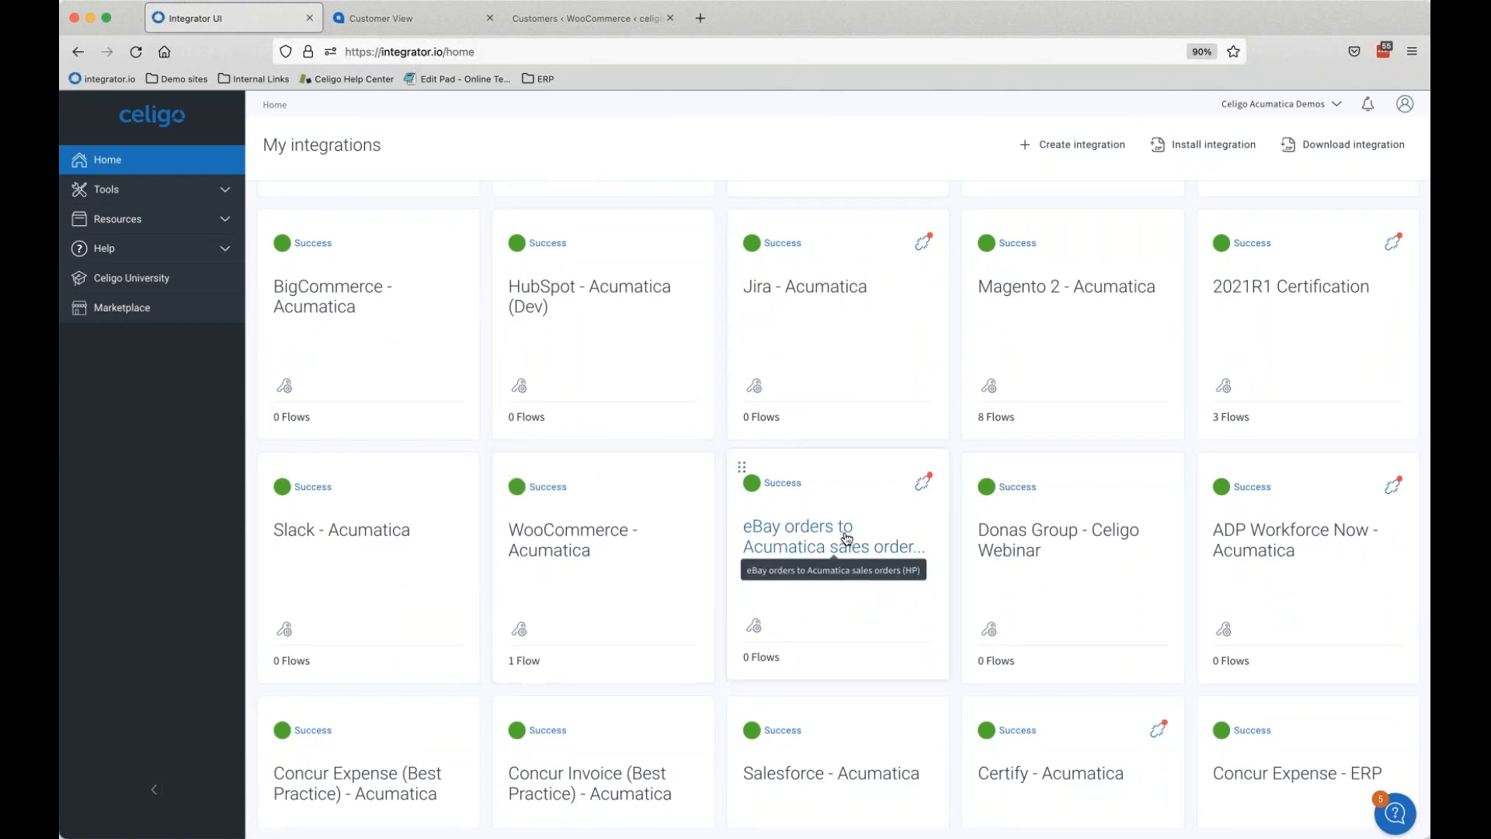
scroll(842, 533, down, 2)
scroll(831, 517, down, 3)
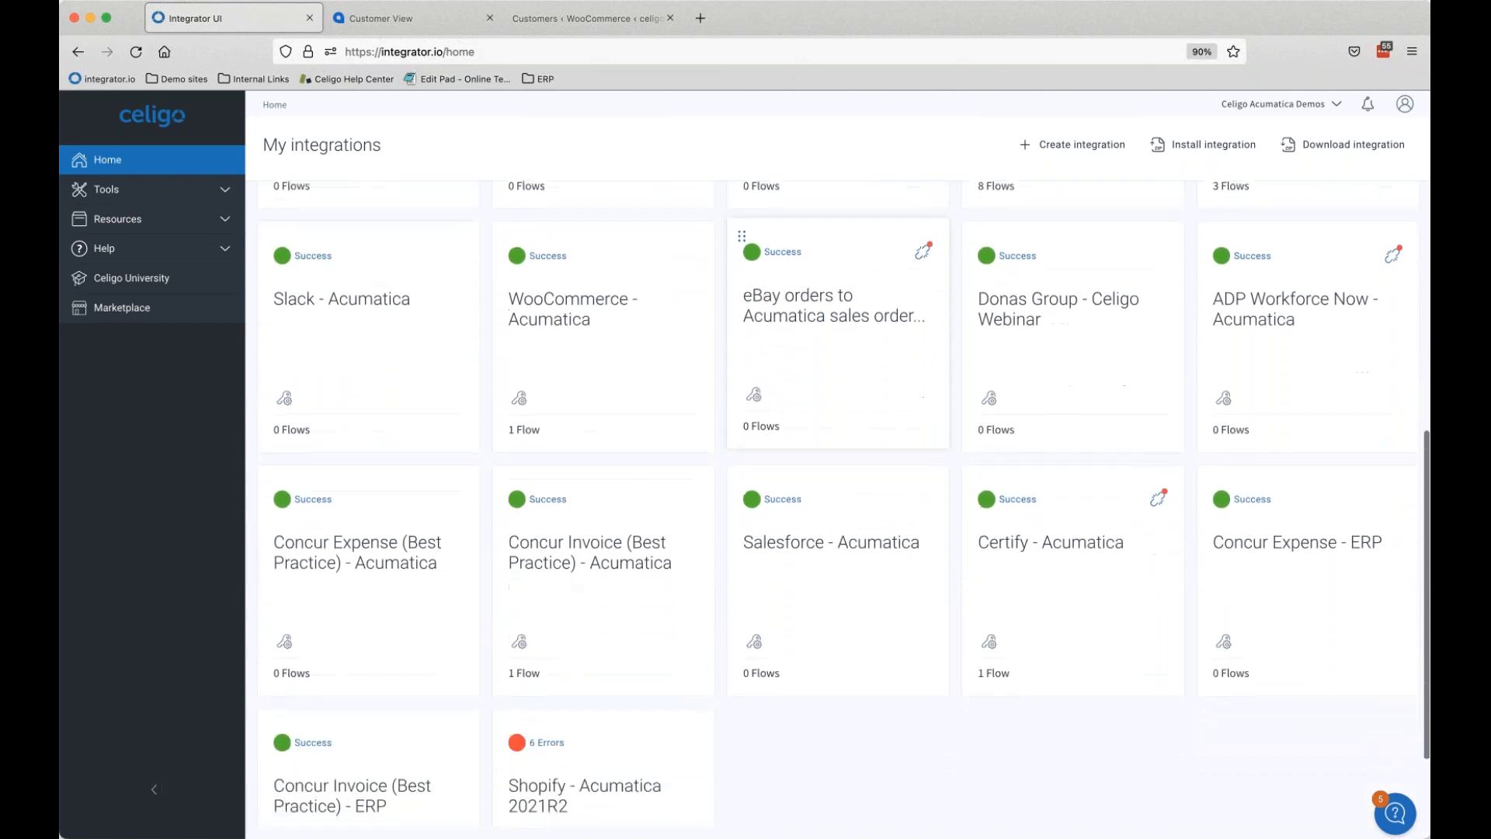
scroll(730, 575, down, 2)
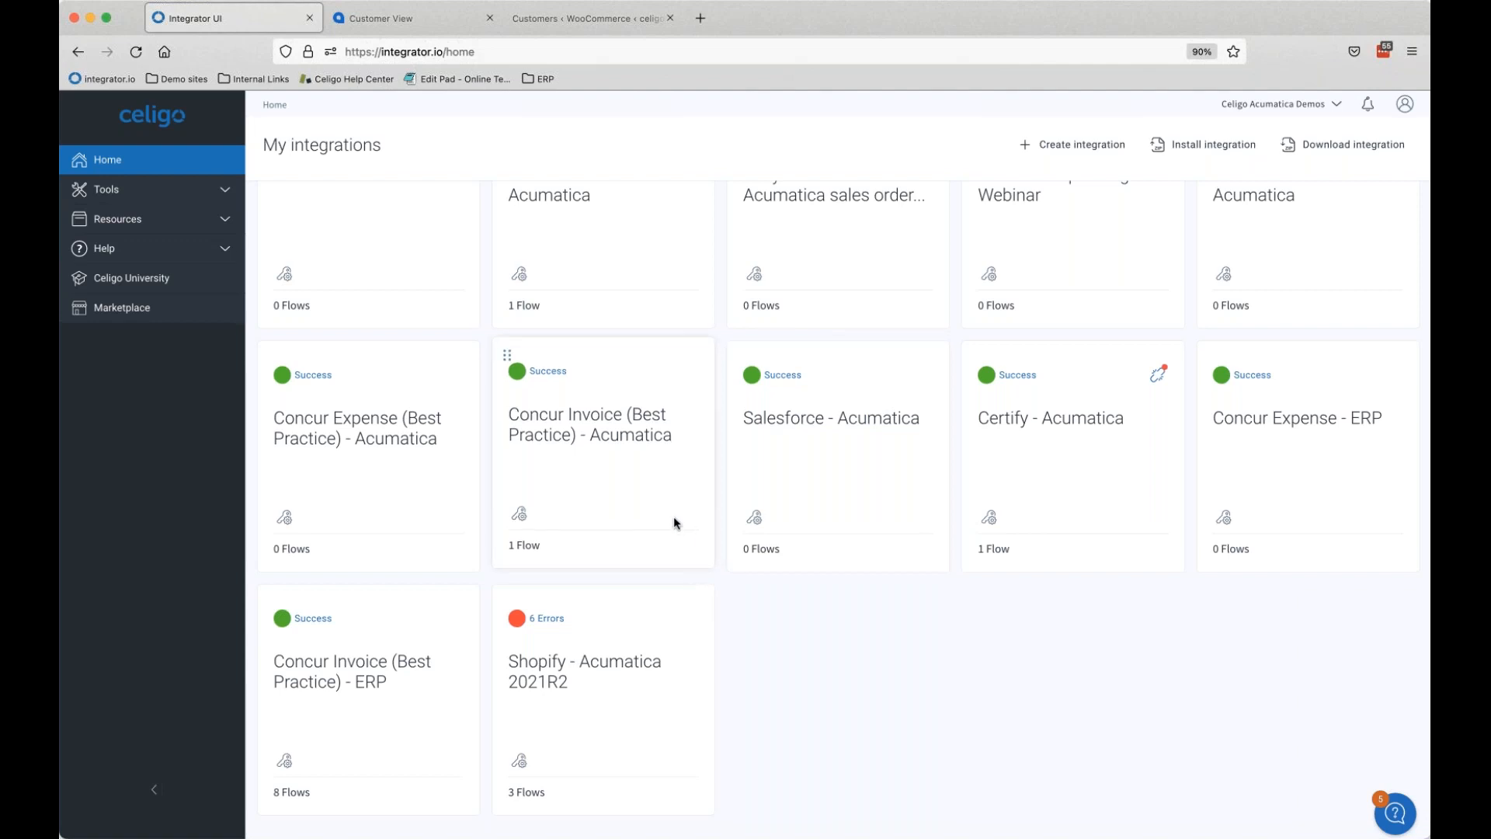
scroll(720, 575, up, 2)
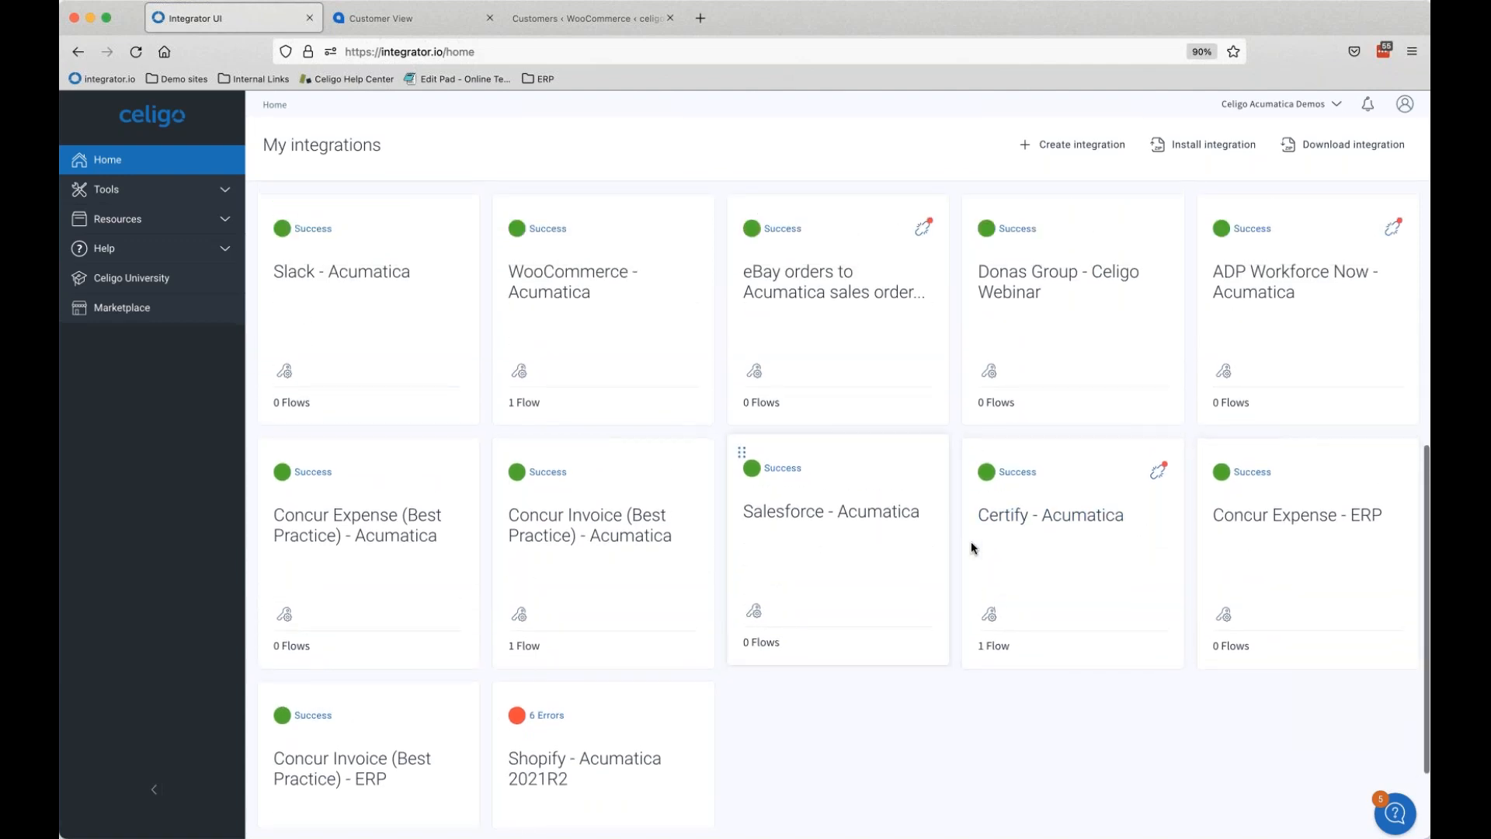
scroll(1010, 505, up, 3)
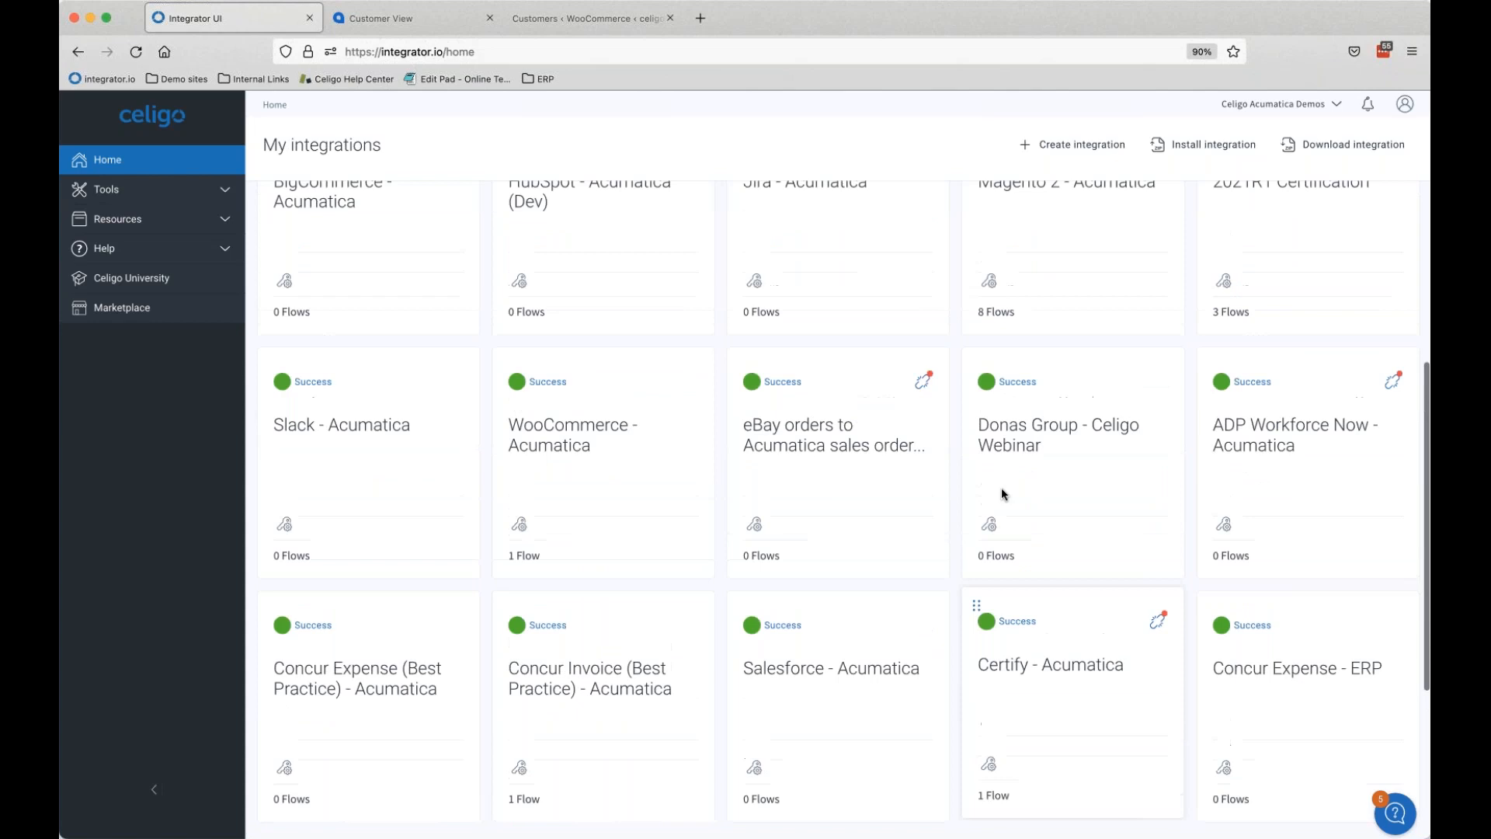
scroll(559, 440, up, 2)
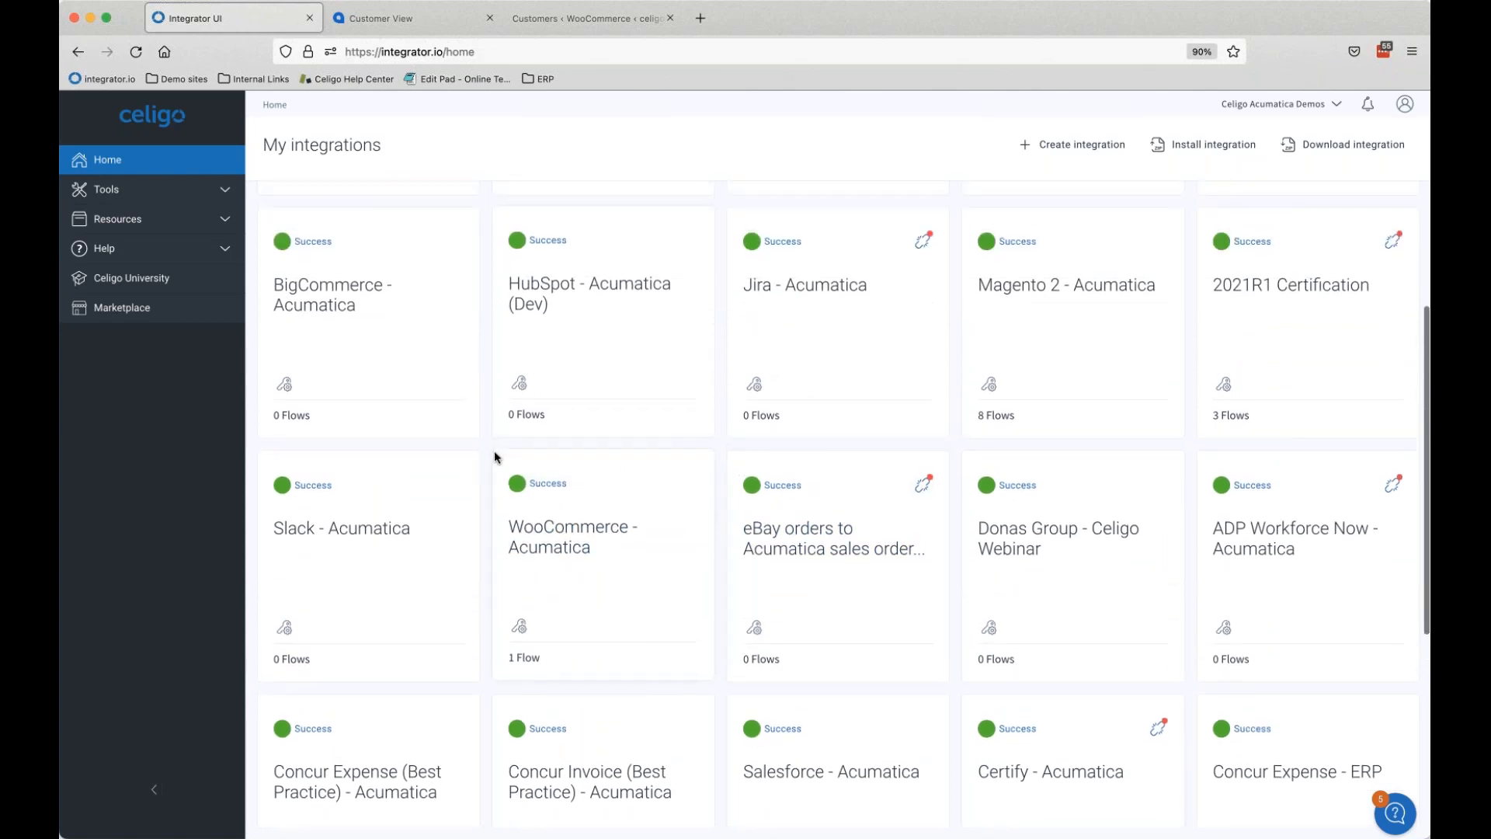
scroll(603, 526, up, 4)
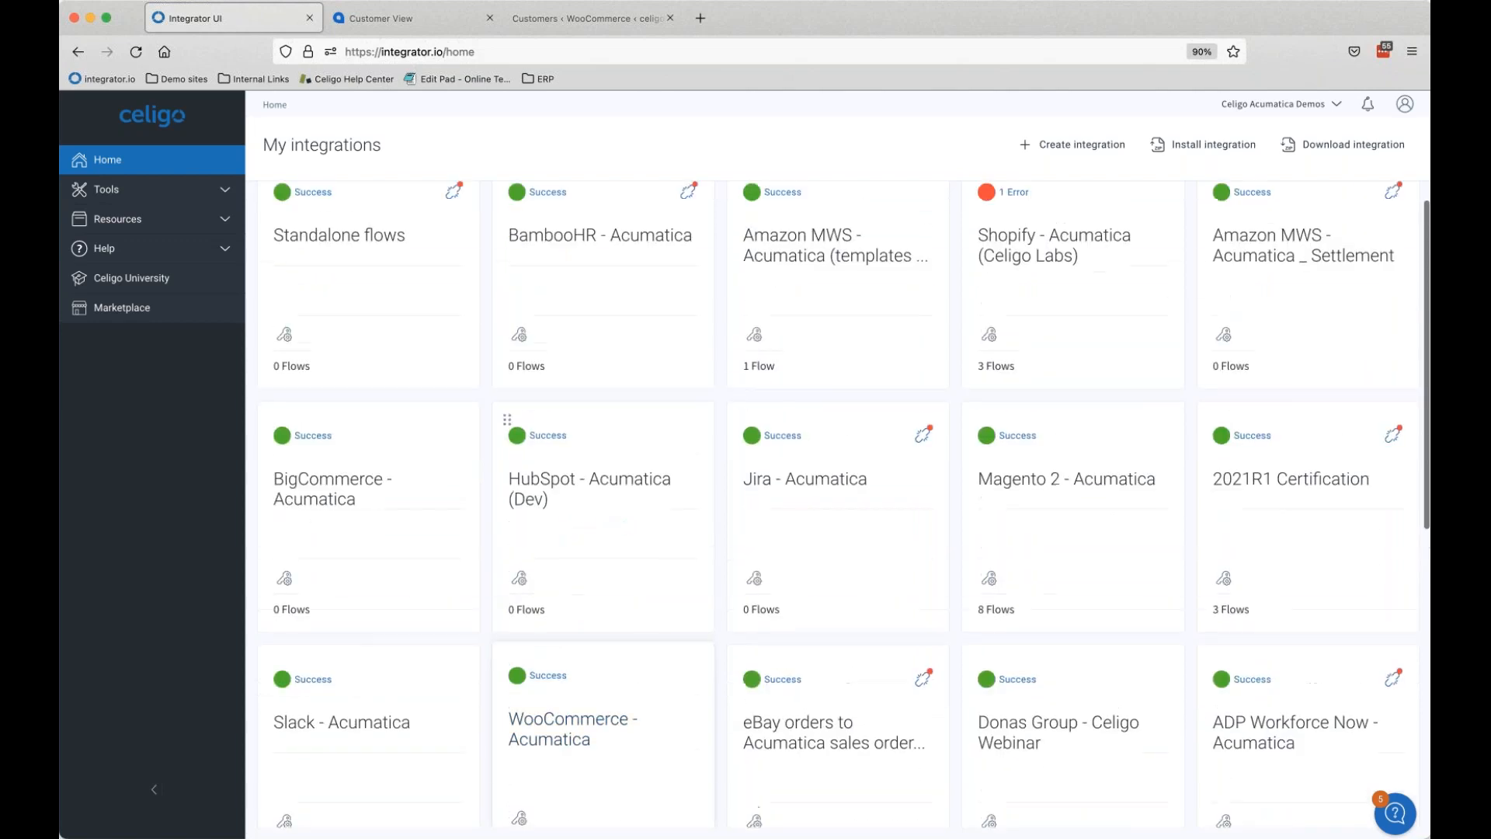
scroll(692, 280, up, 1)
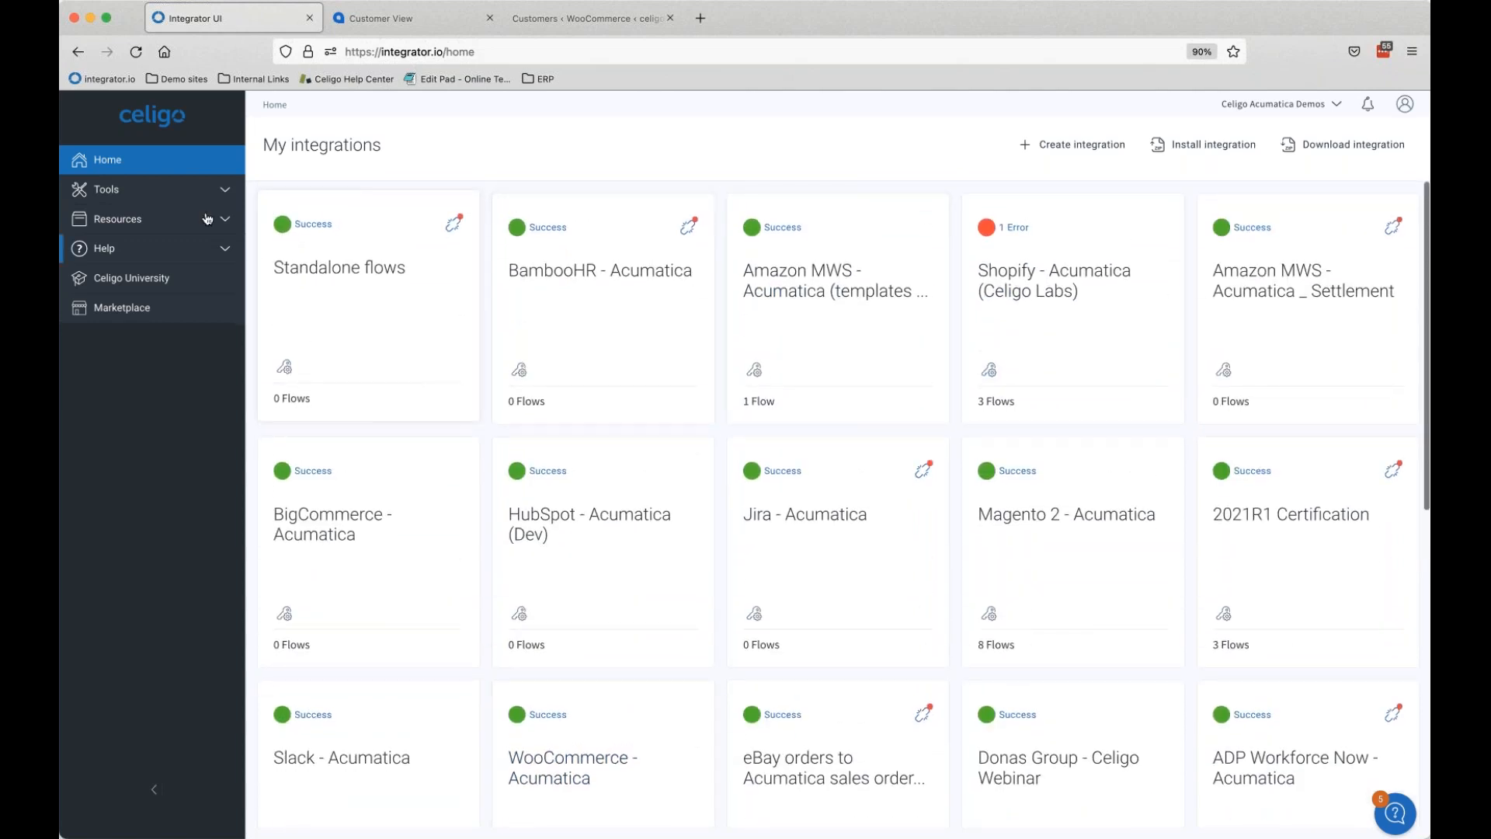
Step: Open the Handlebars editor's Simple JSON record example in the developer playground and preview its evaluated template
click(149, 195)
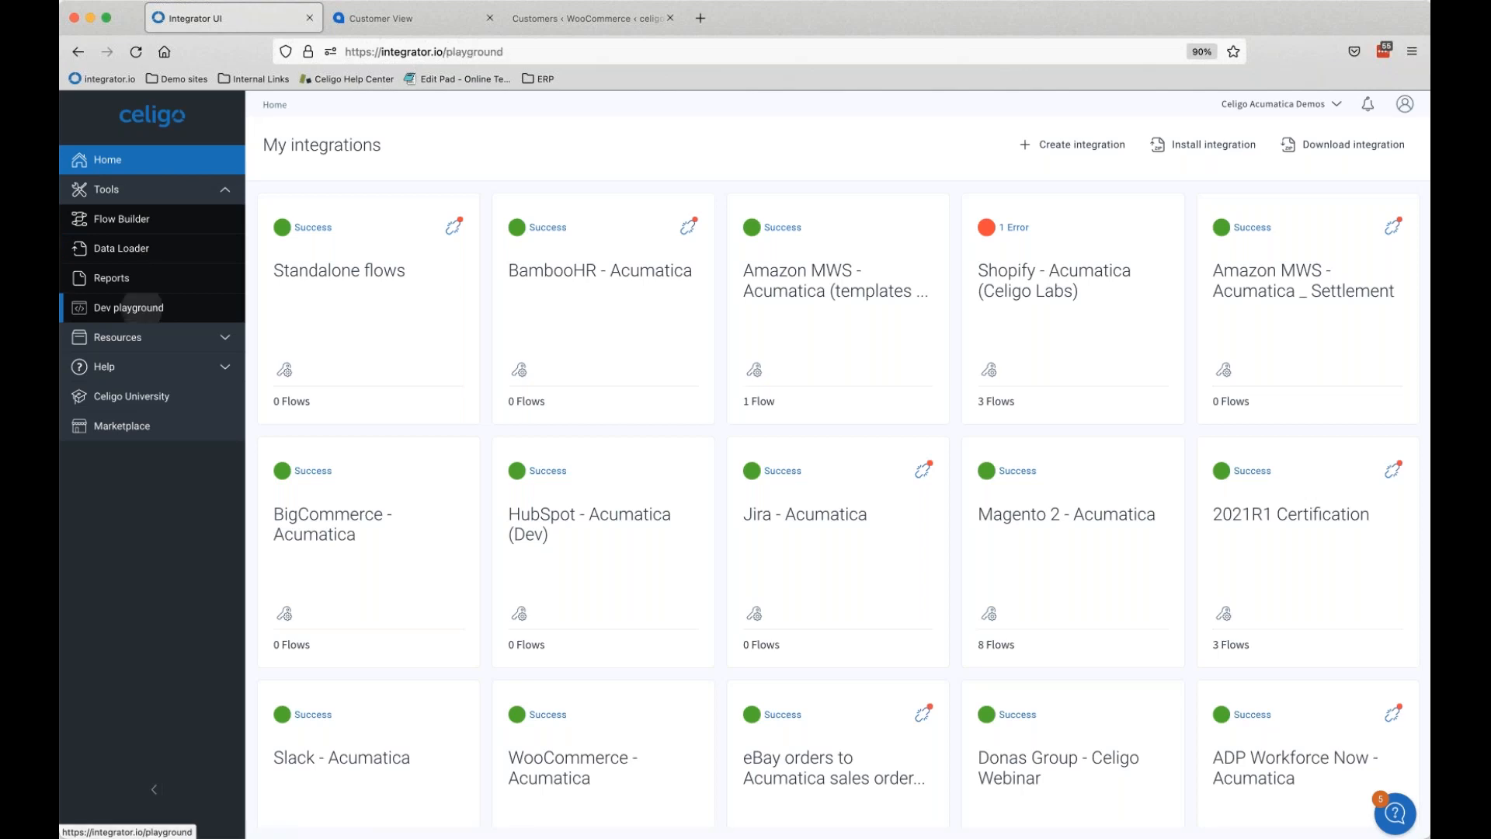
click(147, 312)
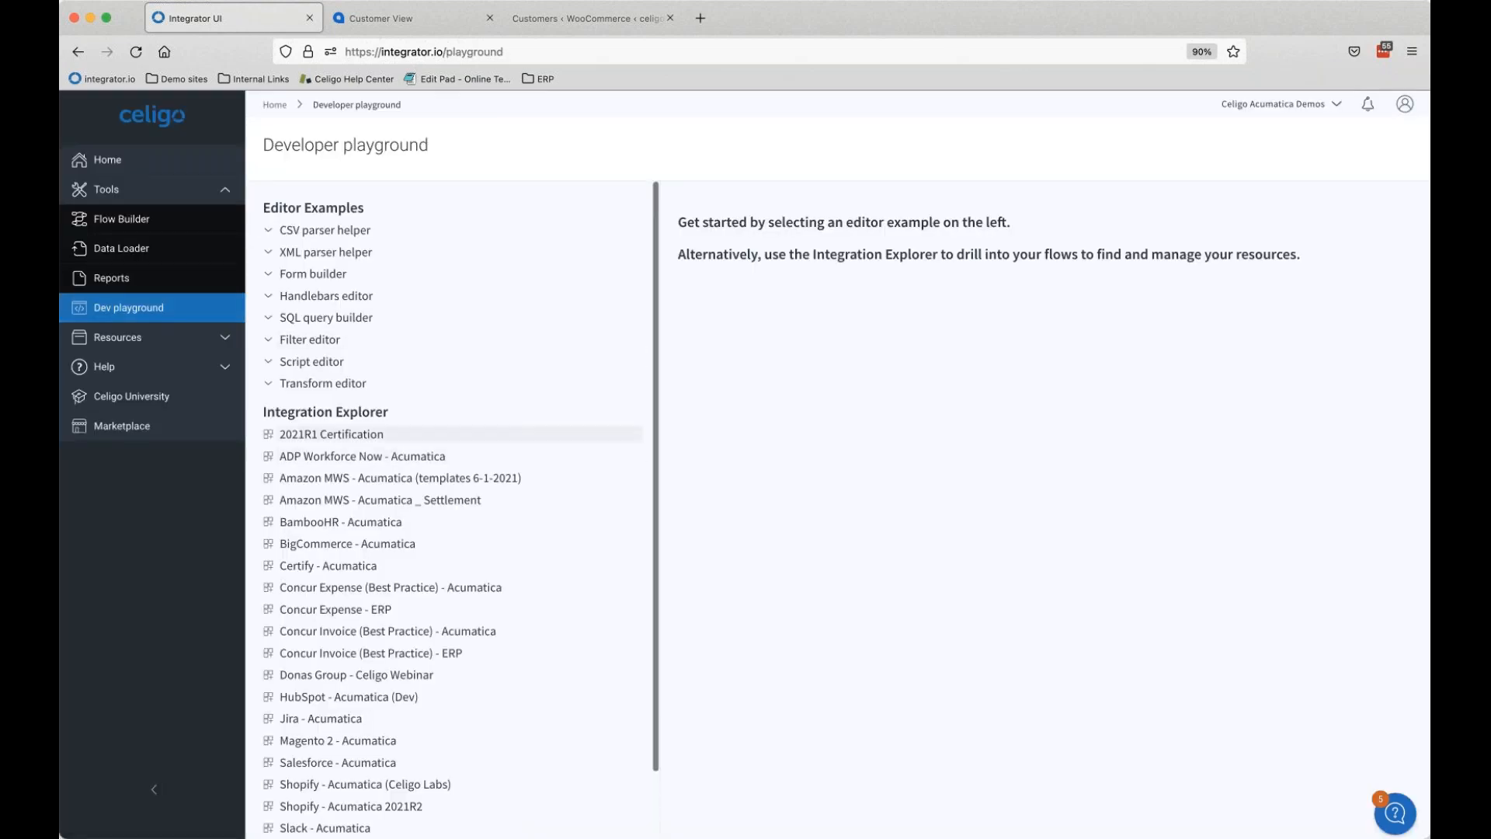
click(325, 303)
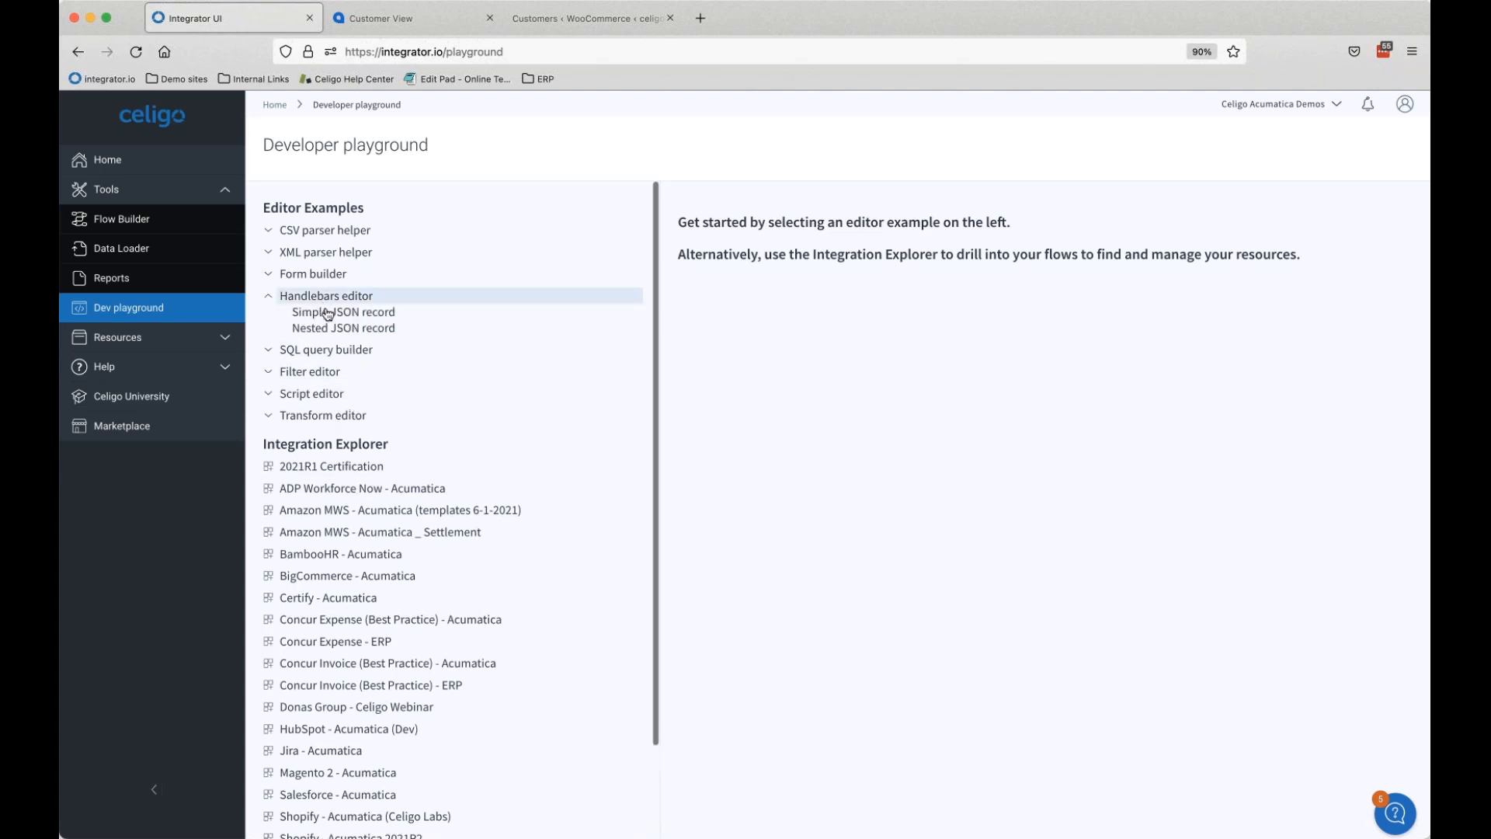
click(328, 314)
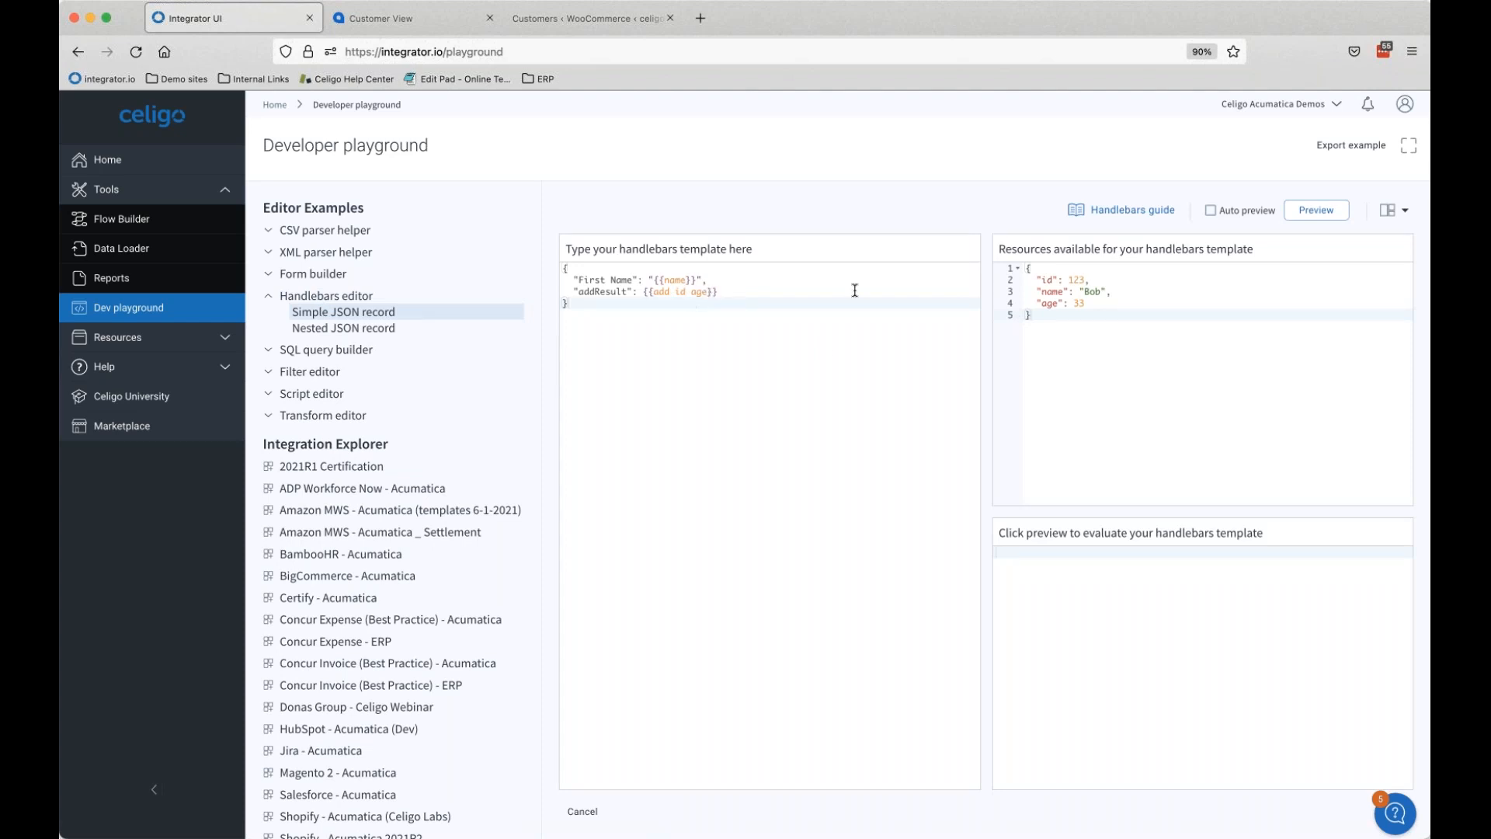
click(1303, 214)
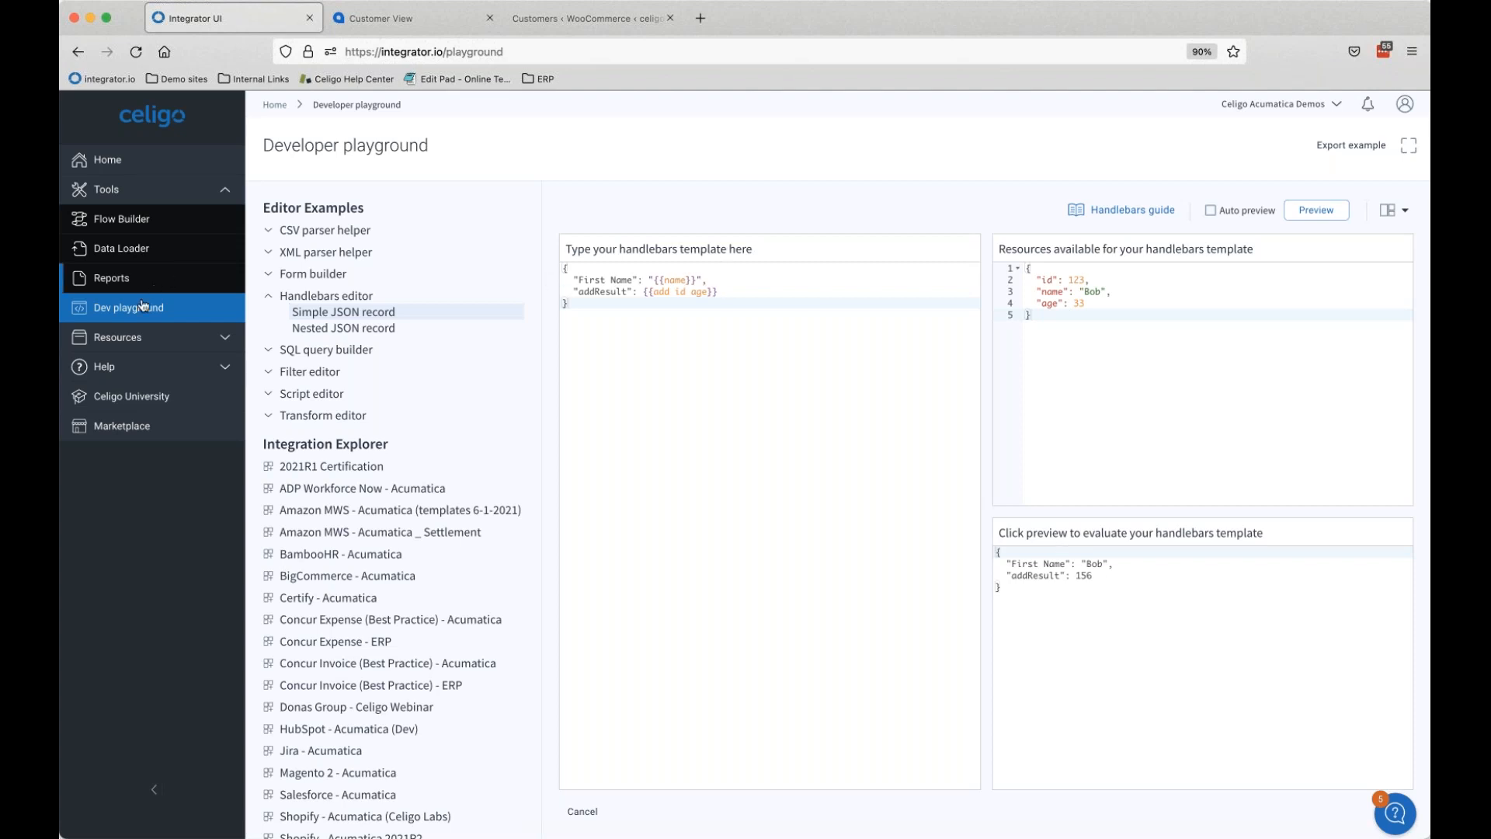
Step: Review the account's resource pages for connections, imports, exports, scripts, agents and My APIs
click(133, 336)
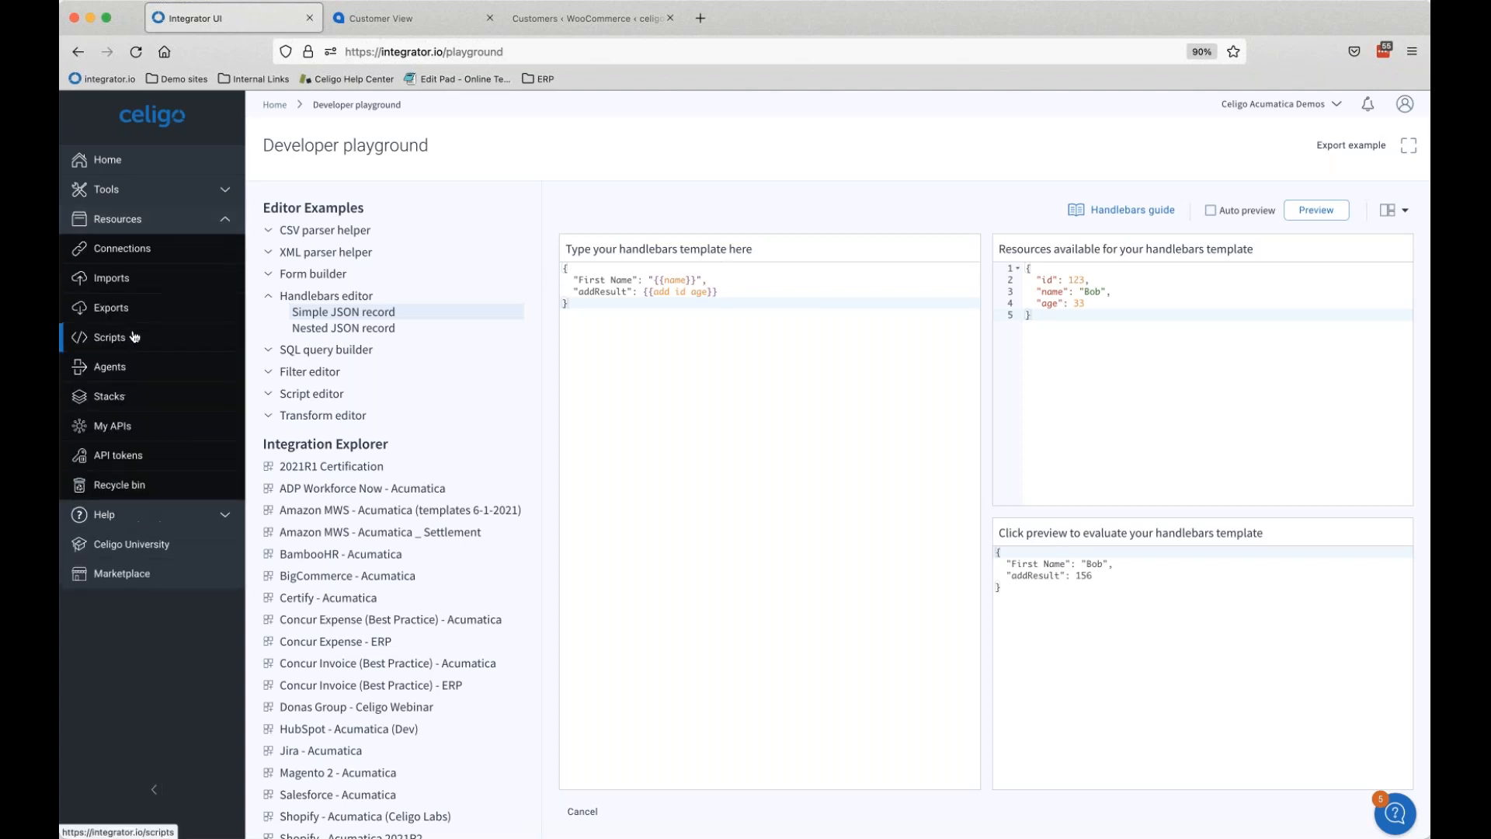
click(122, 249)
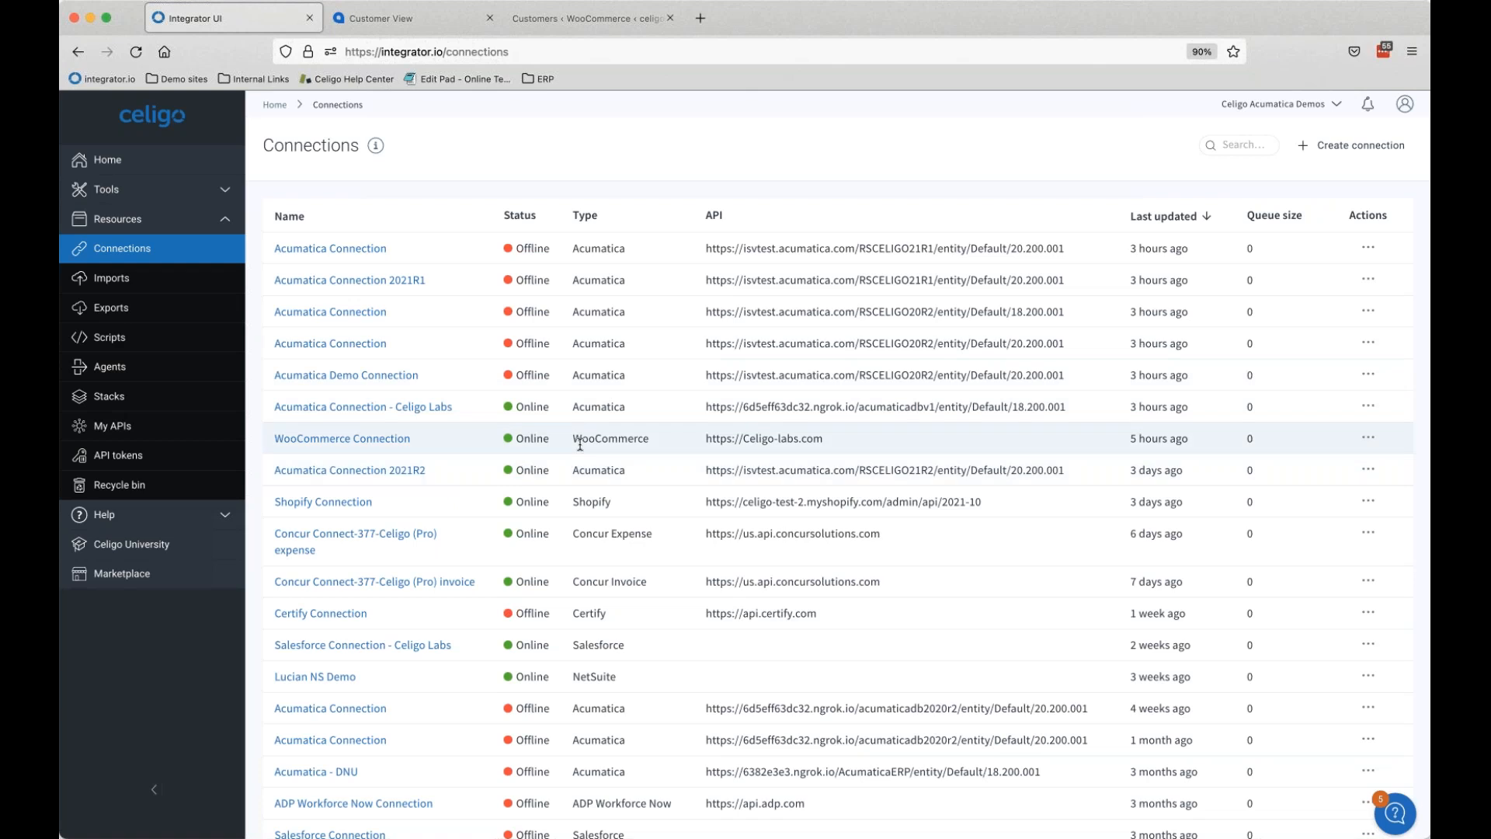
click(128, 286)
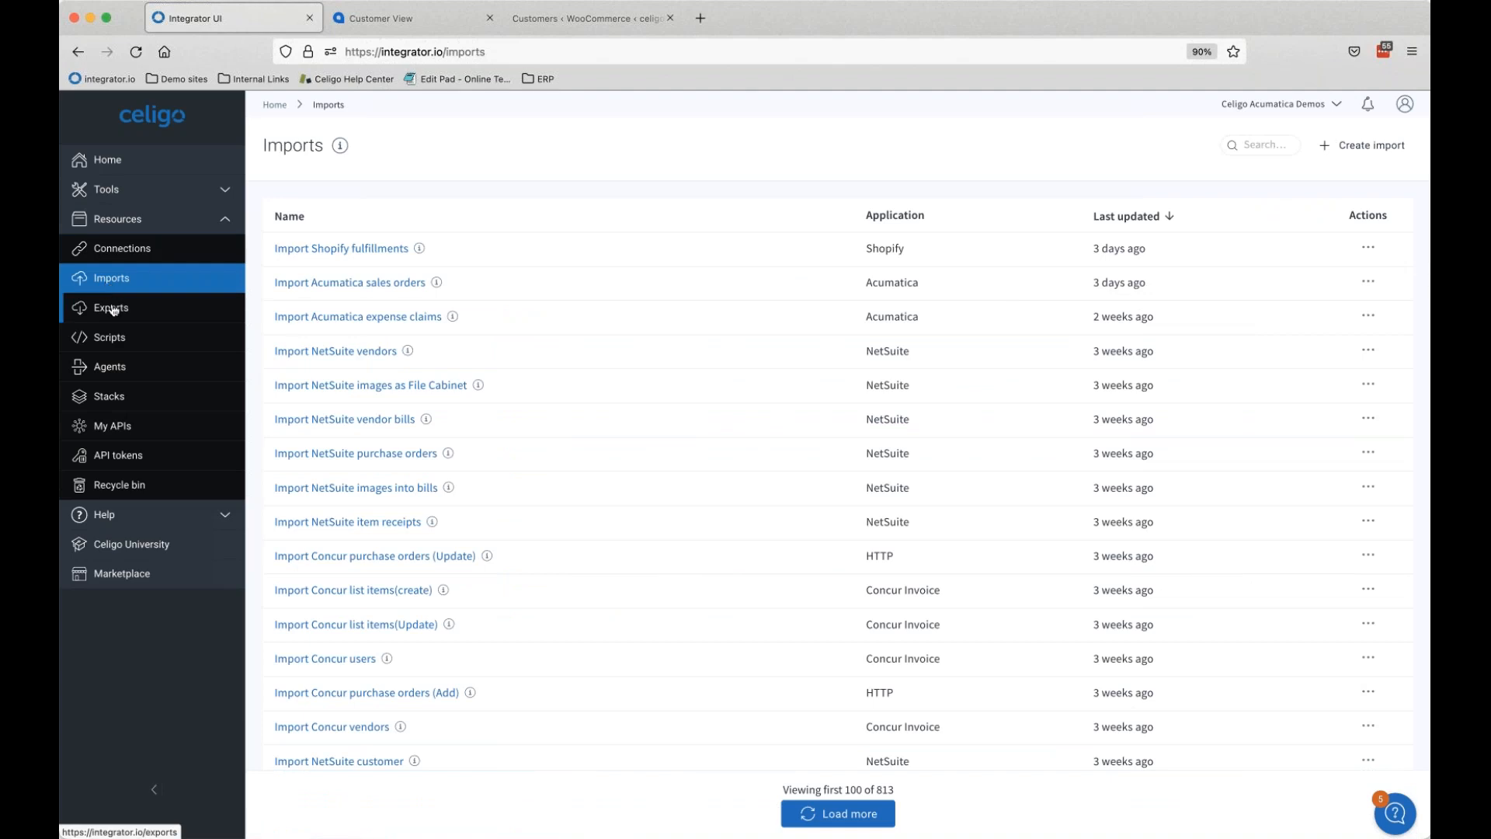
click(113, 310)
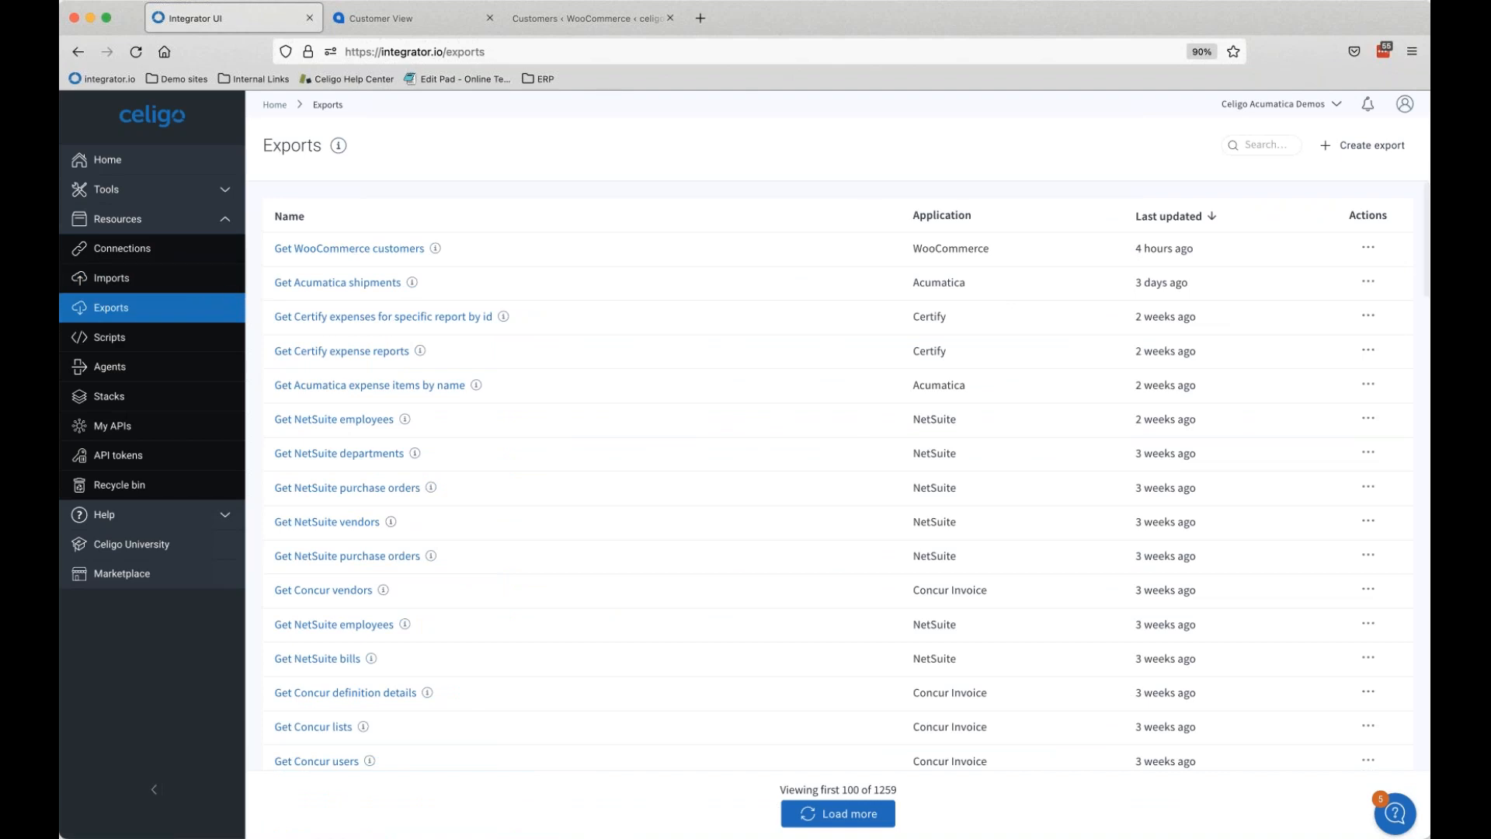
click(132, 343)
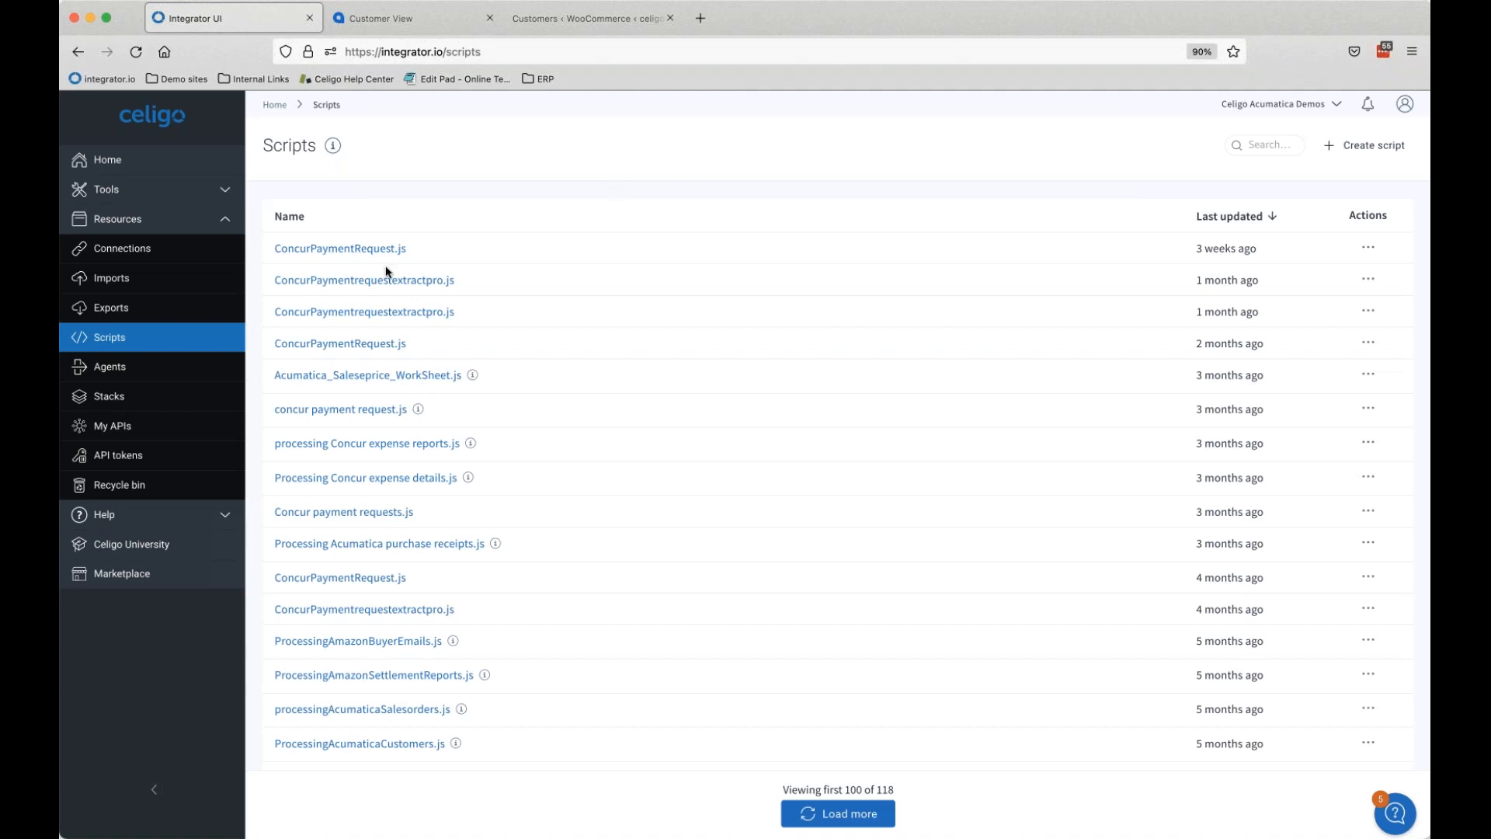
click(121, 368)
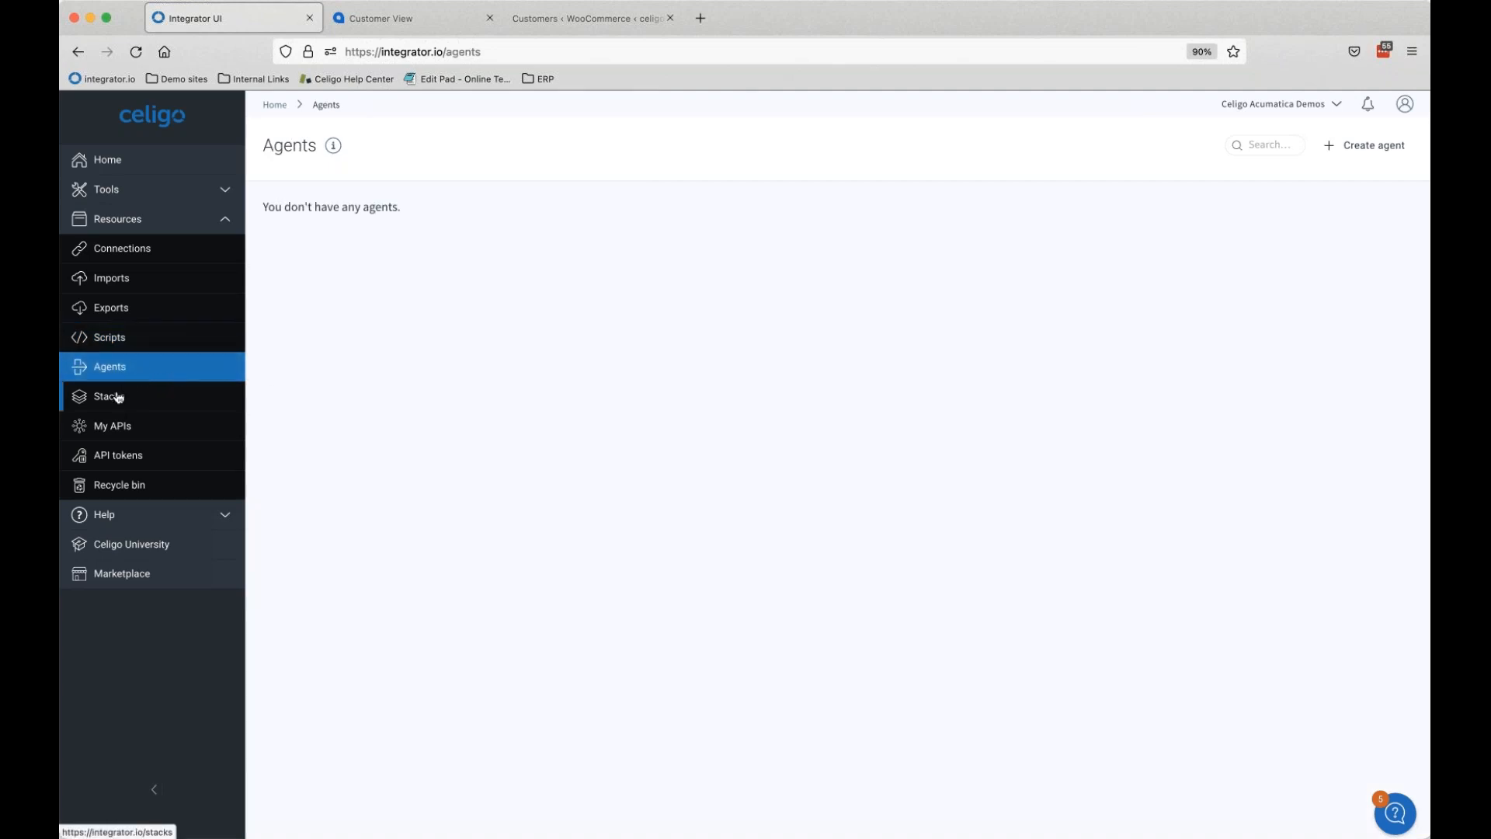
click(107, 432)
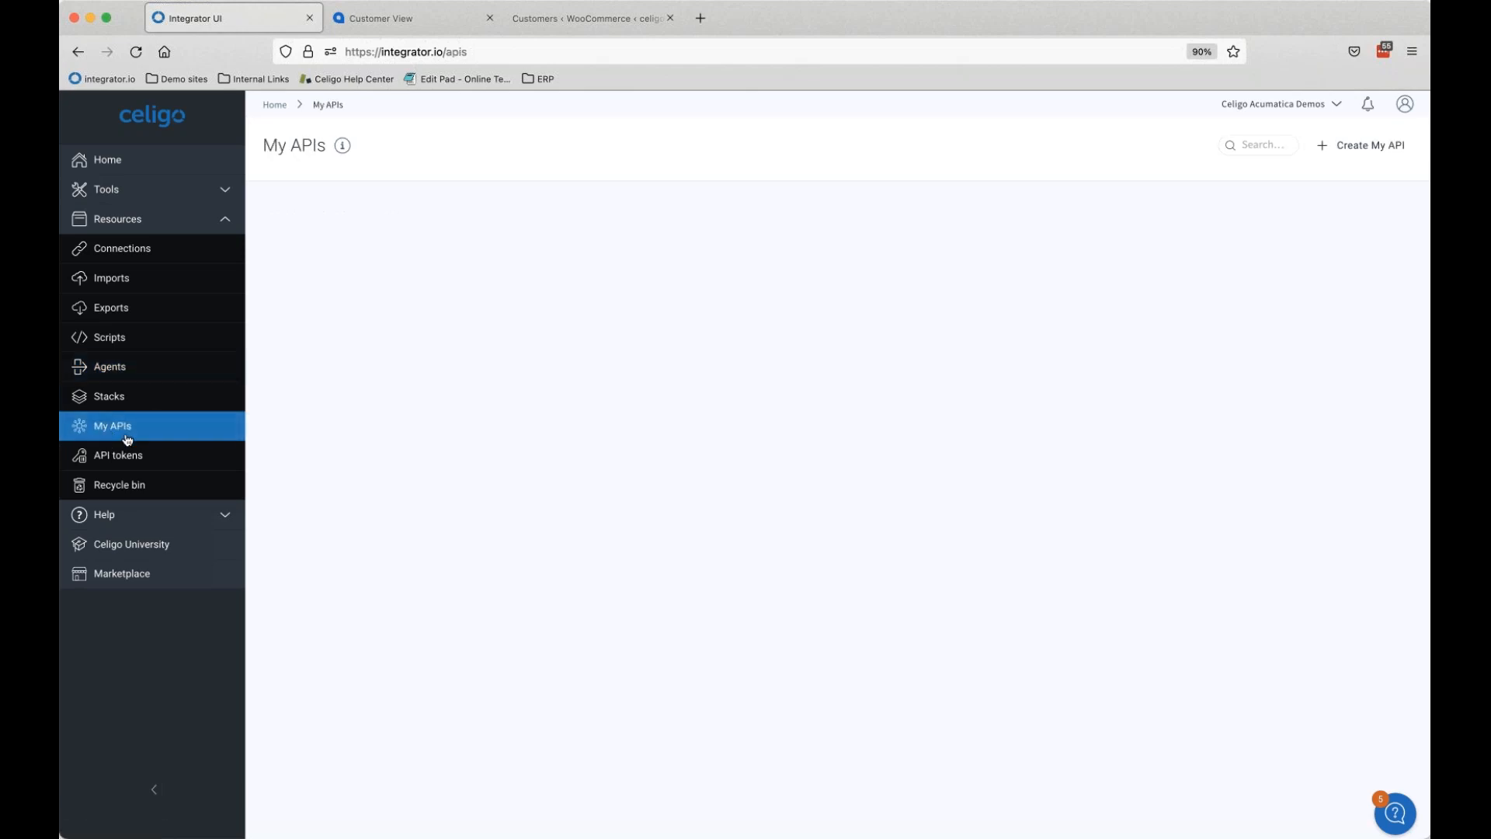
Step: View the Celigo Help Center and the Celigo University dashboard, returning to integrator.io after each
click(147, 514)
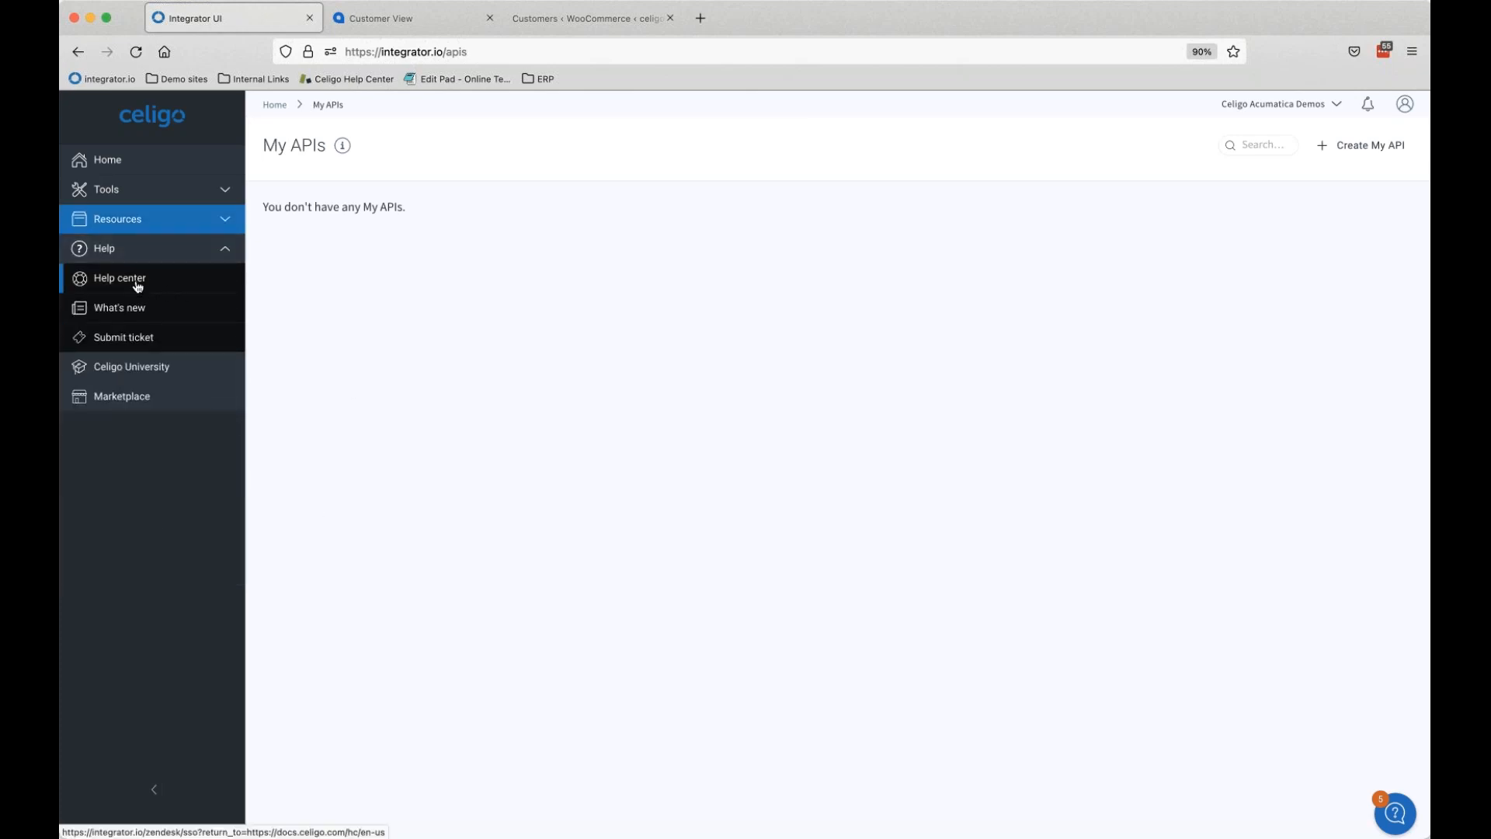
click(137, 286)
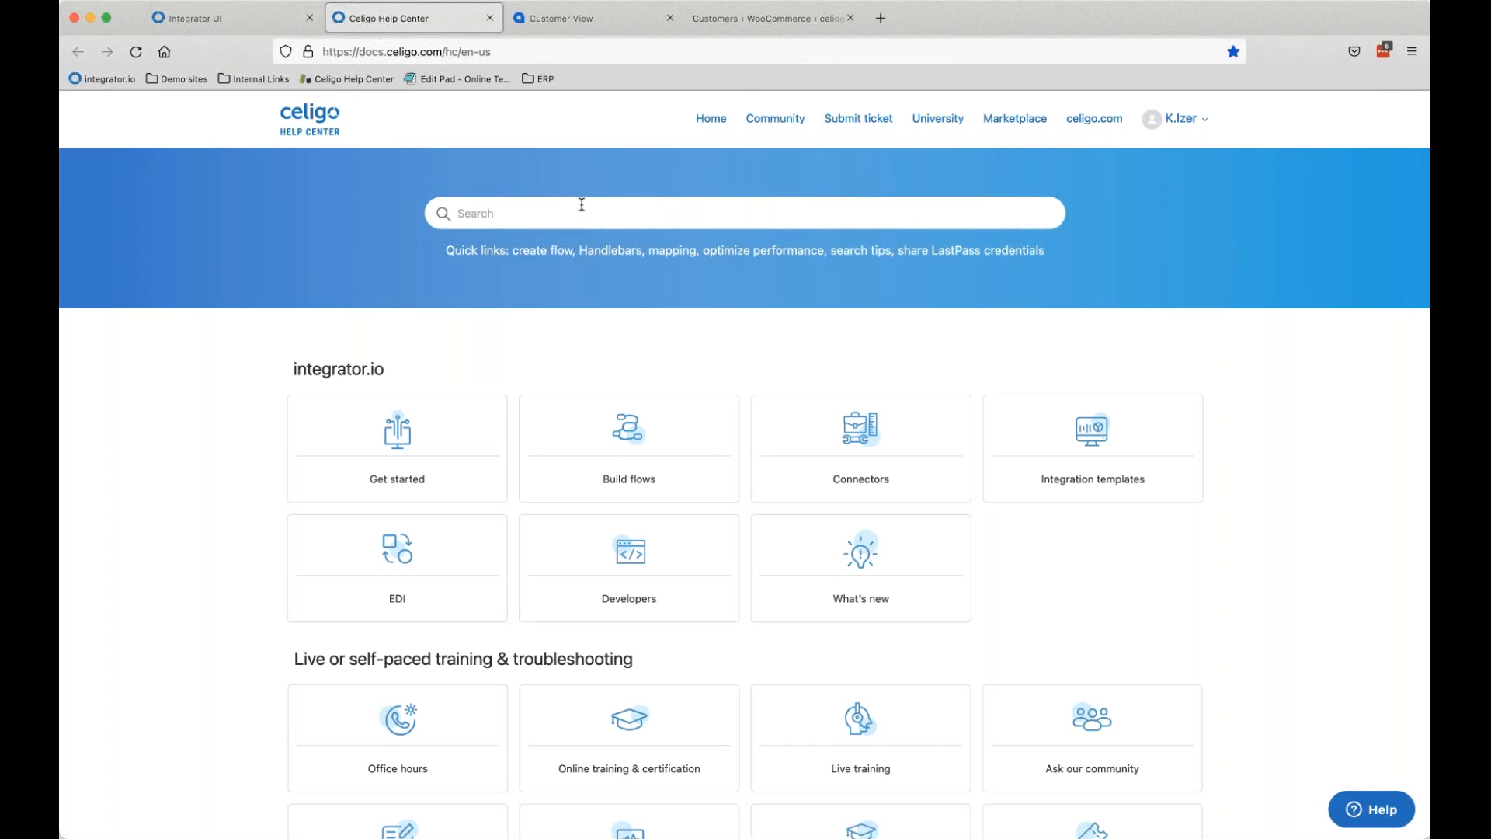
click(203, 22)
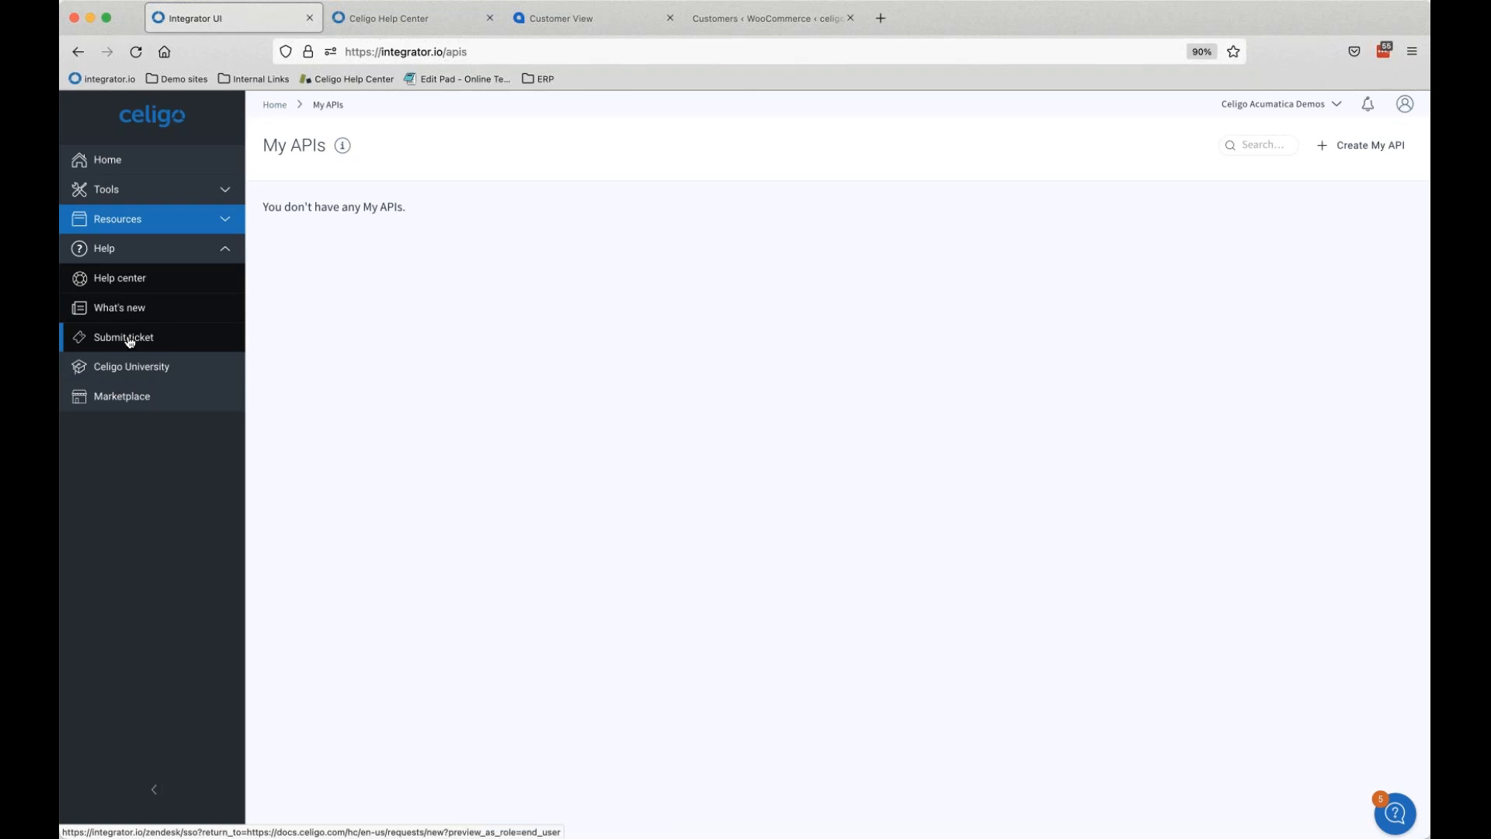
click(142, 375)
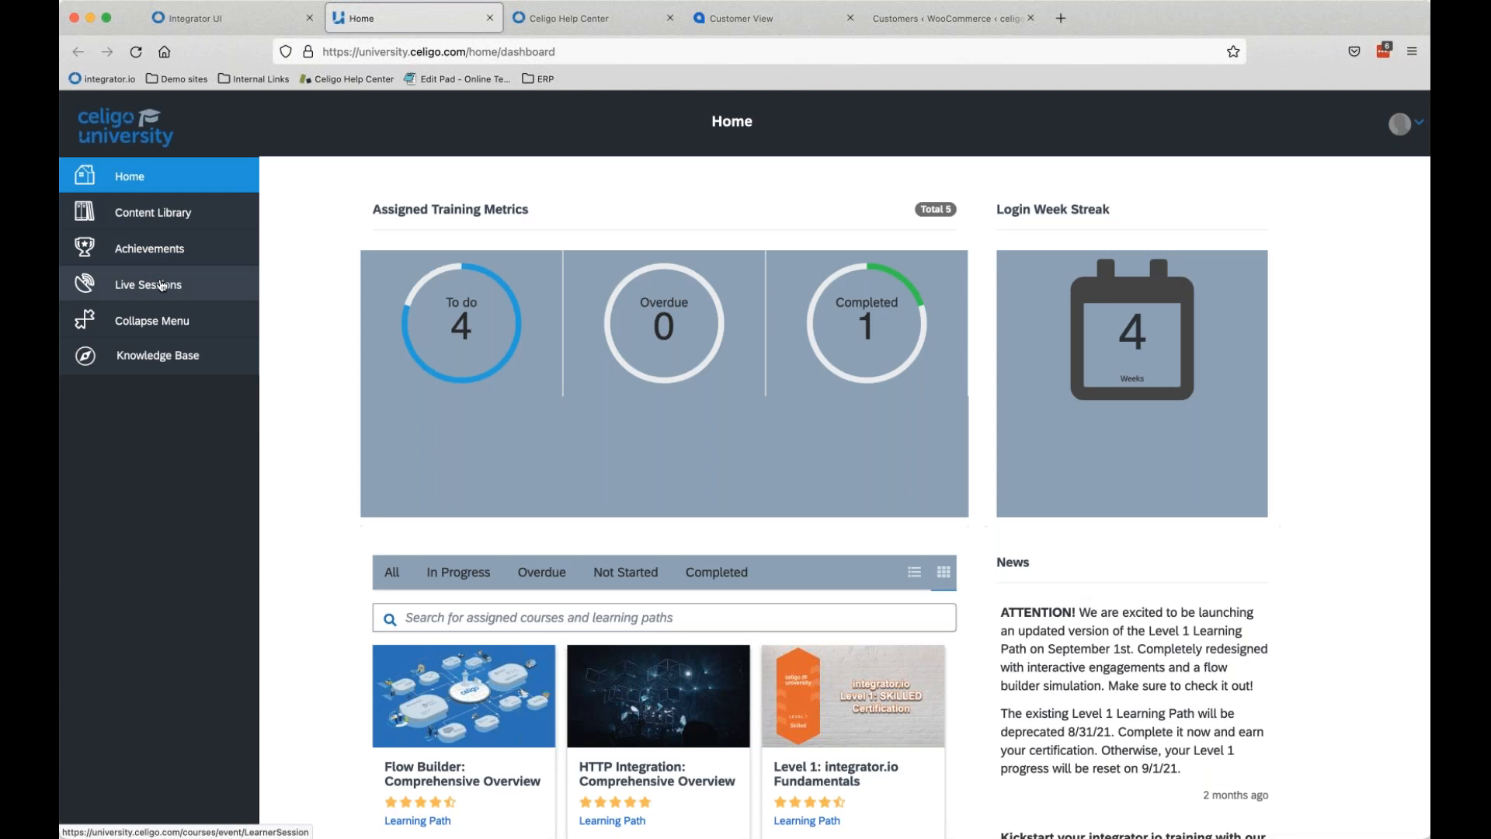
click(187, 25)
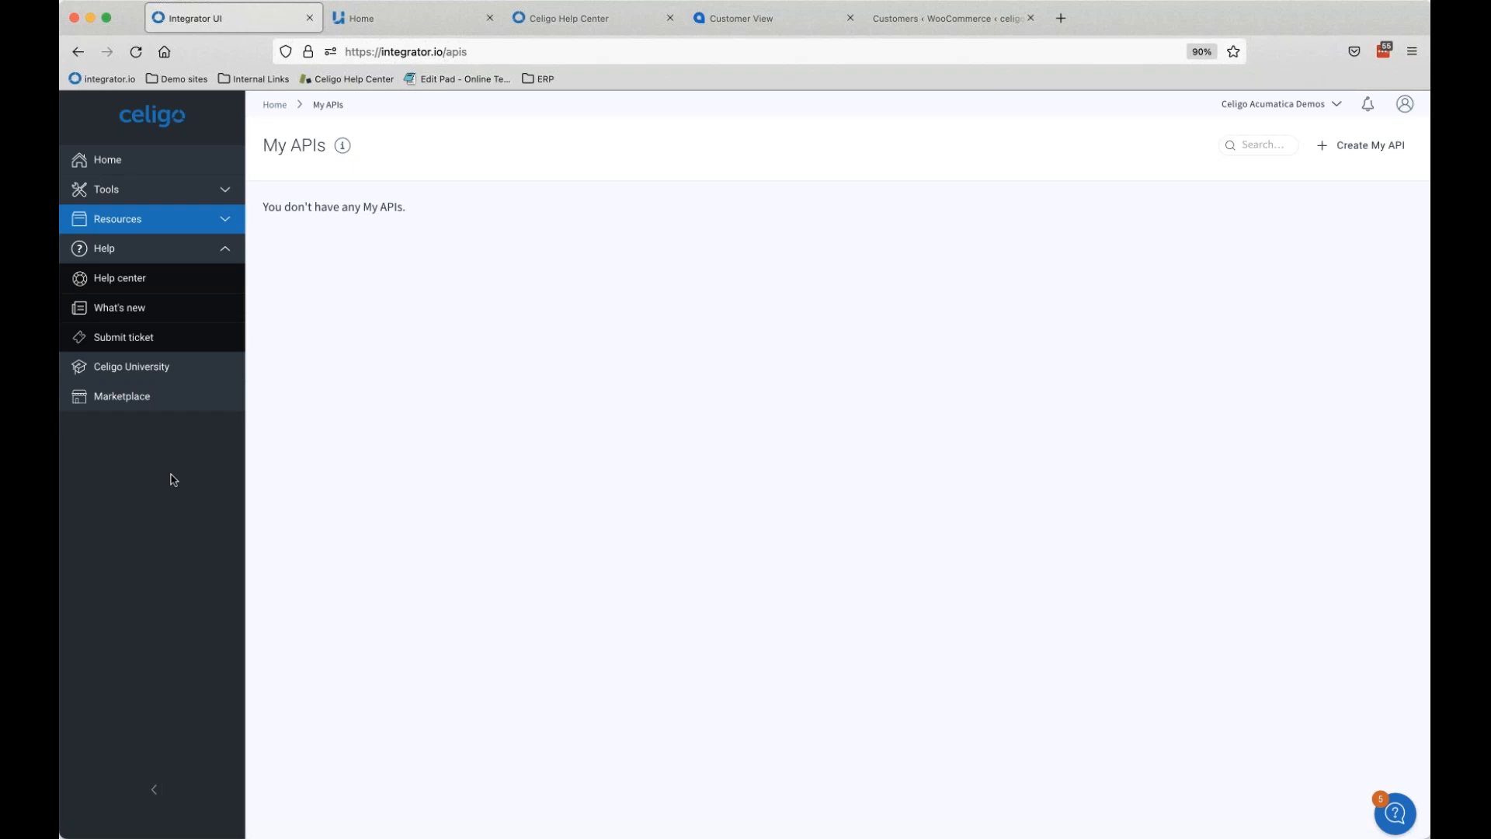
Step: Create and save a new integration named DG Demo from the My integrations home page
click(278, 109)
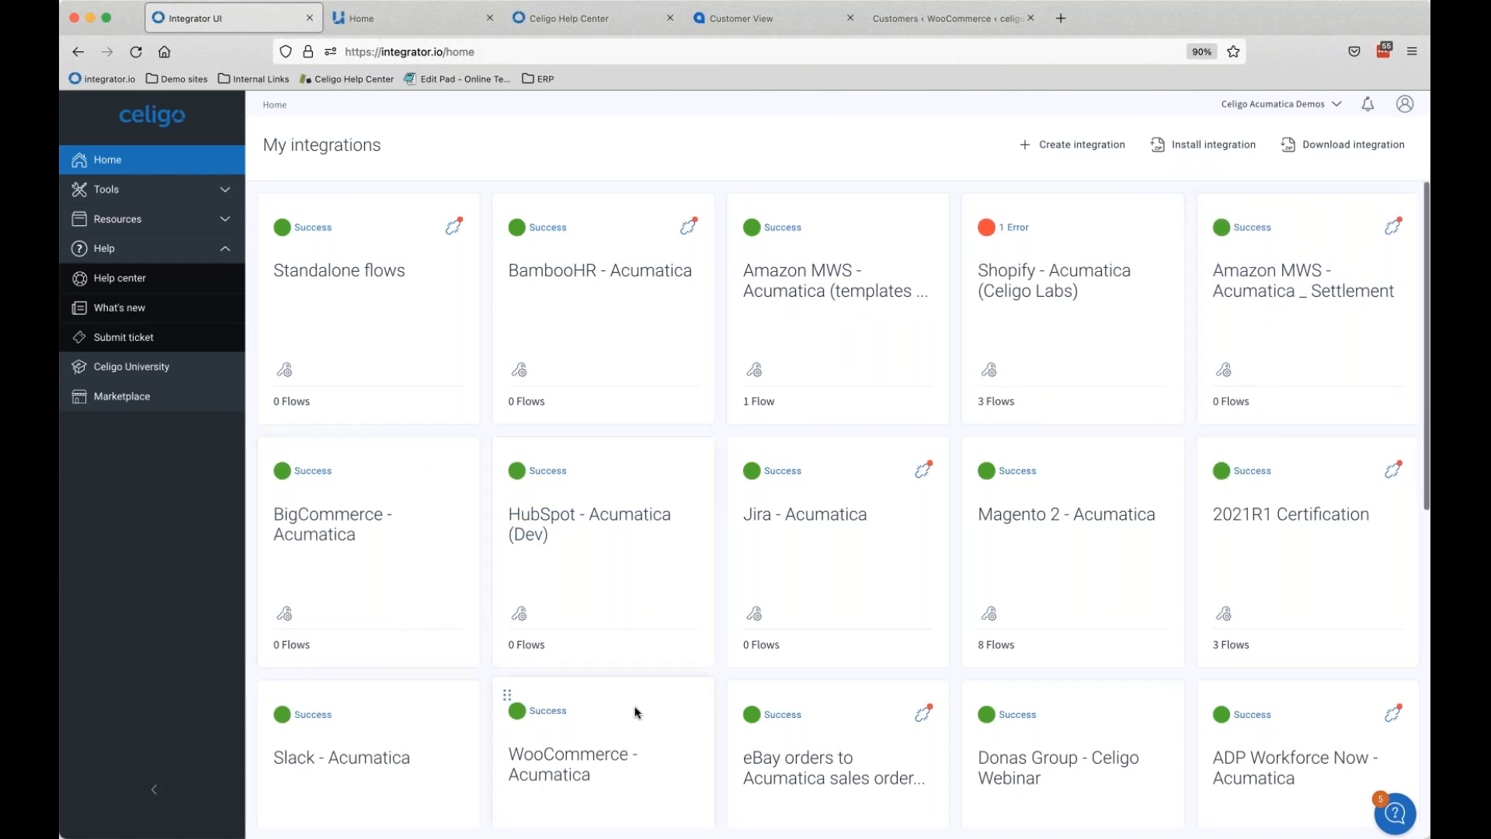
scroll(985, 327, down, 1)
scroll(985, 323, up, 1)
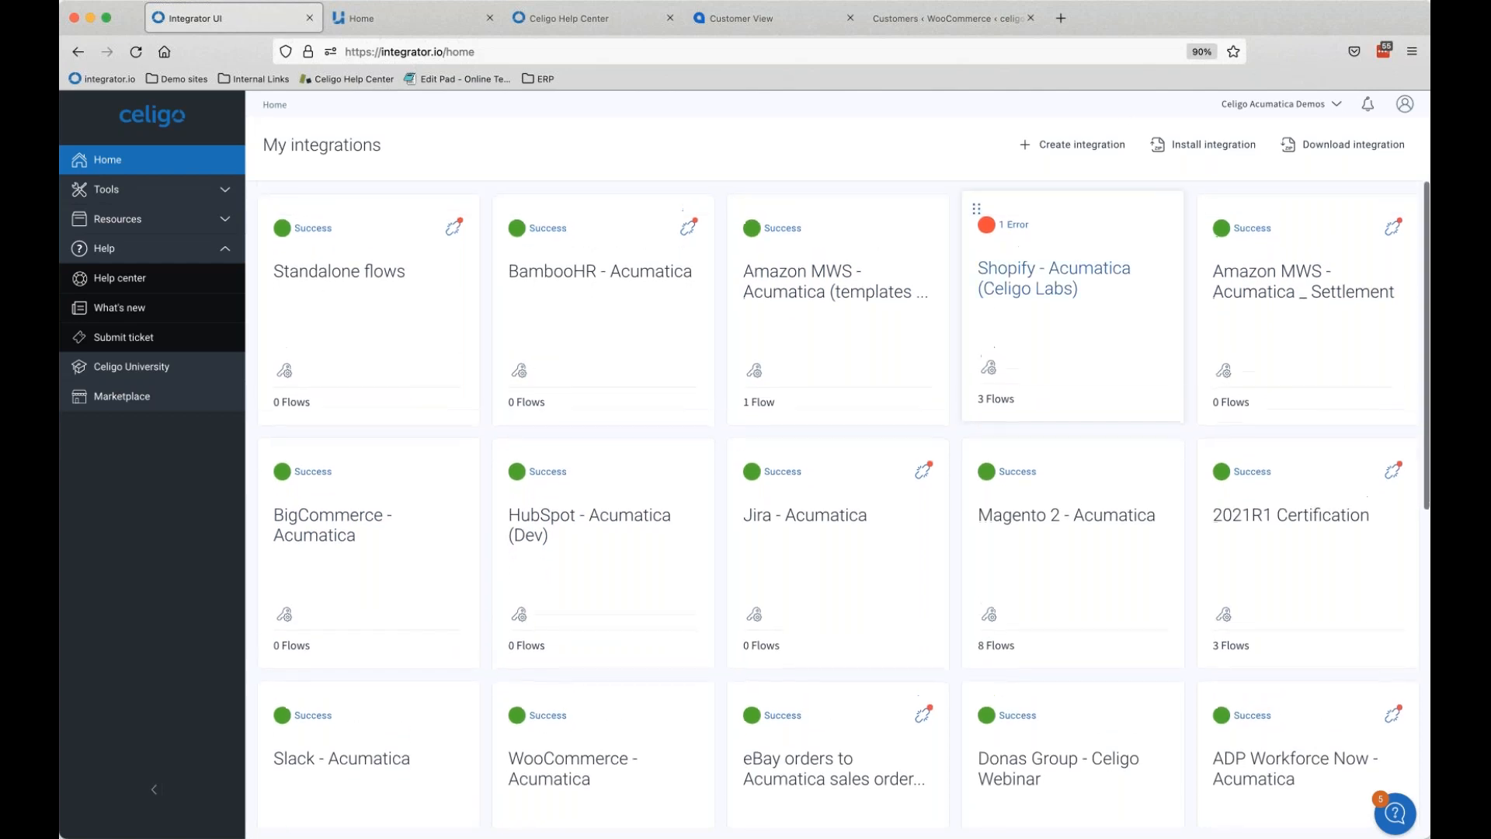
click(1108, 147)
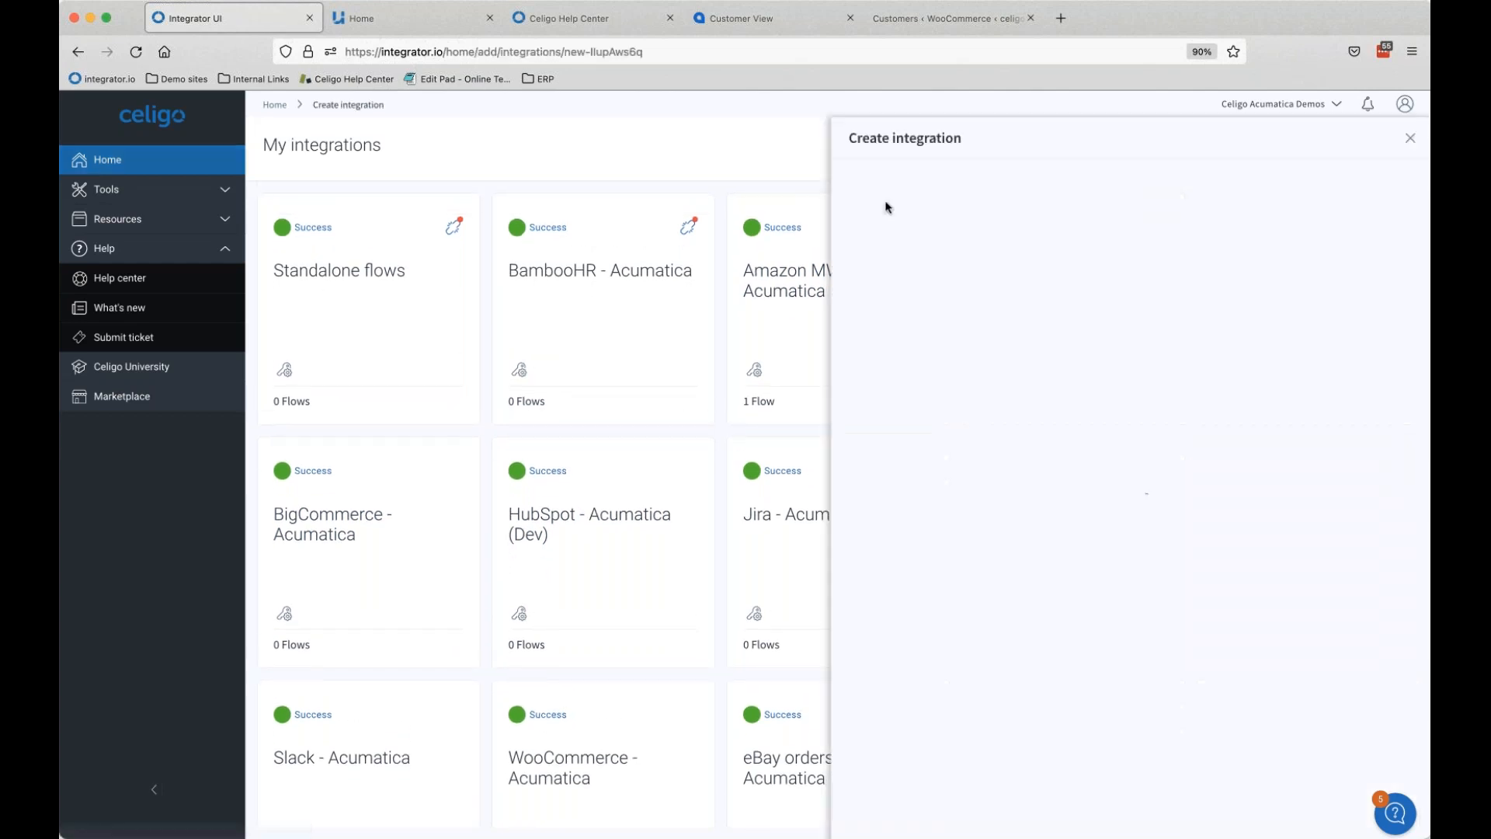
click(912, 216)
text(D)
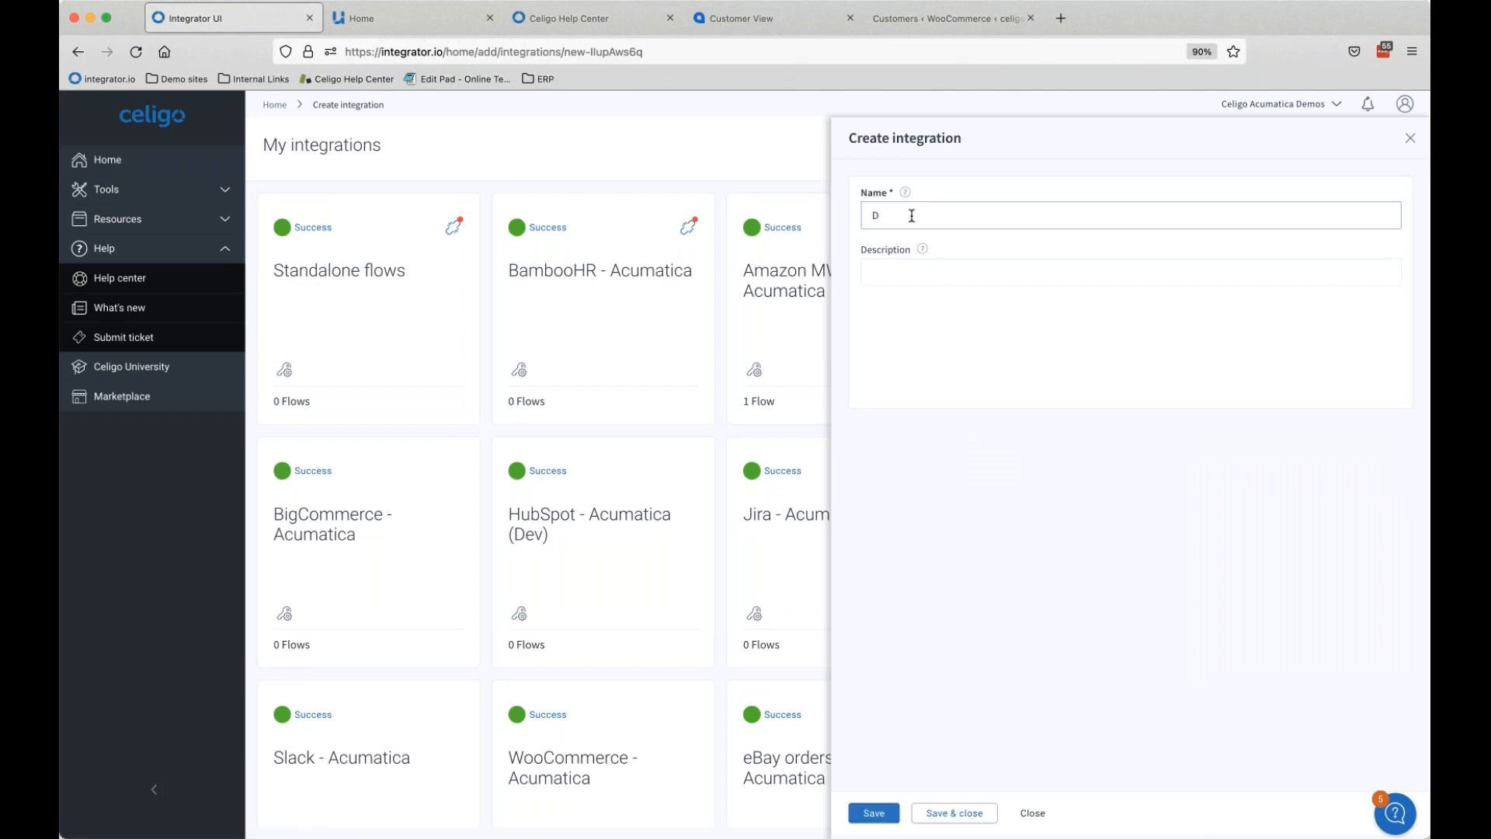
text(G Demo)
click(873, 813)
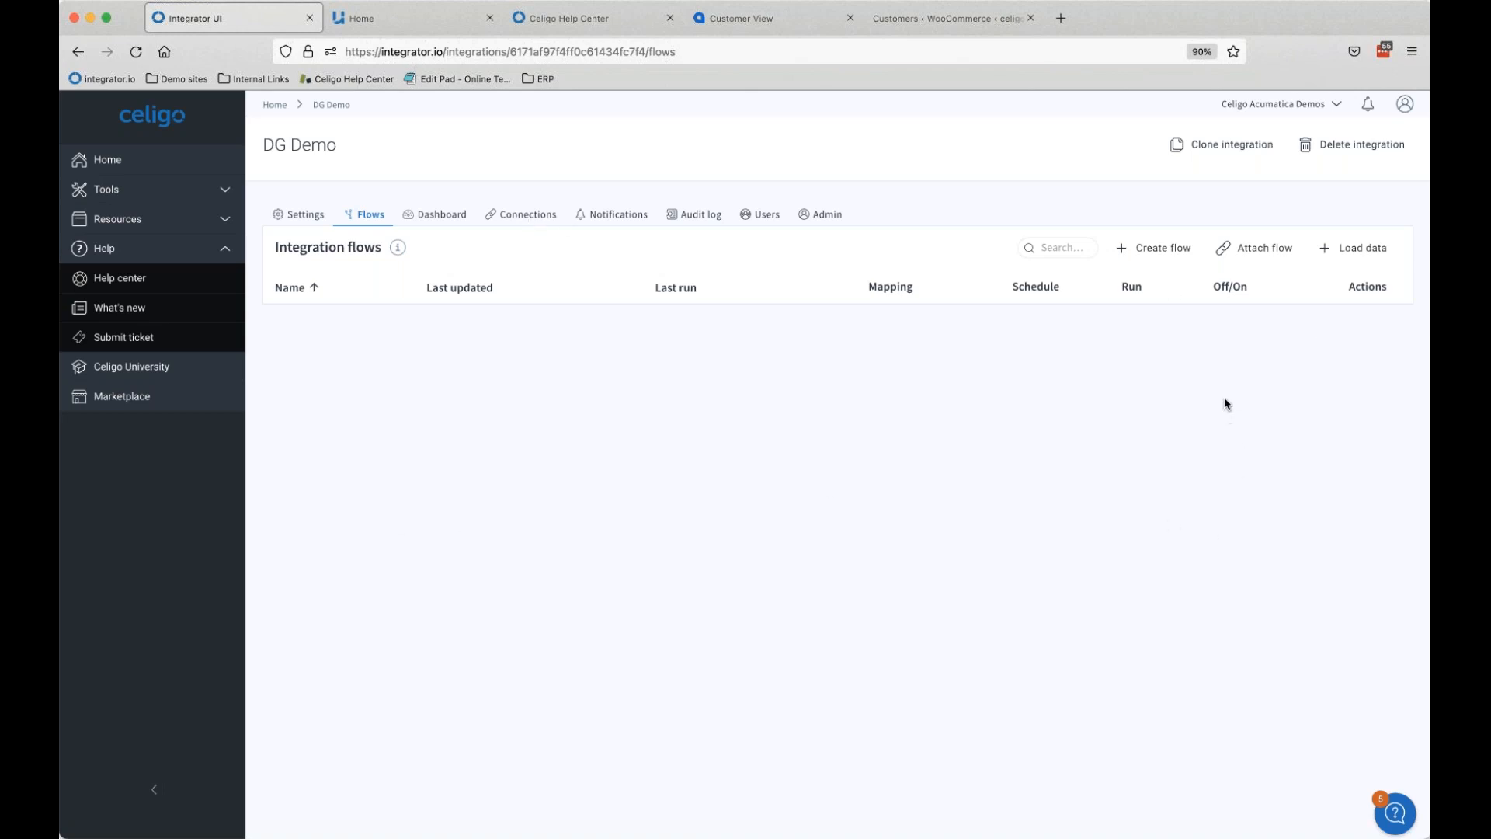
Step: Create a new flow in the DG Demo integration and name it Demo Flow 1
click(1186, 251)
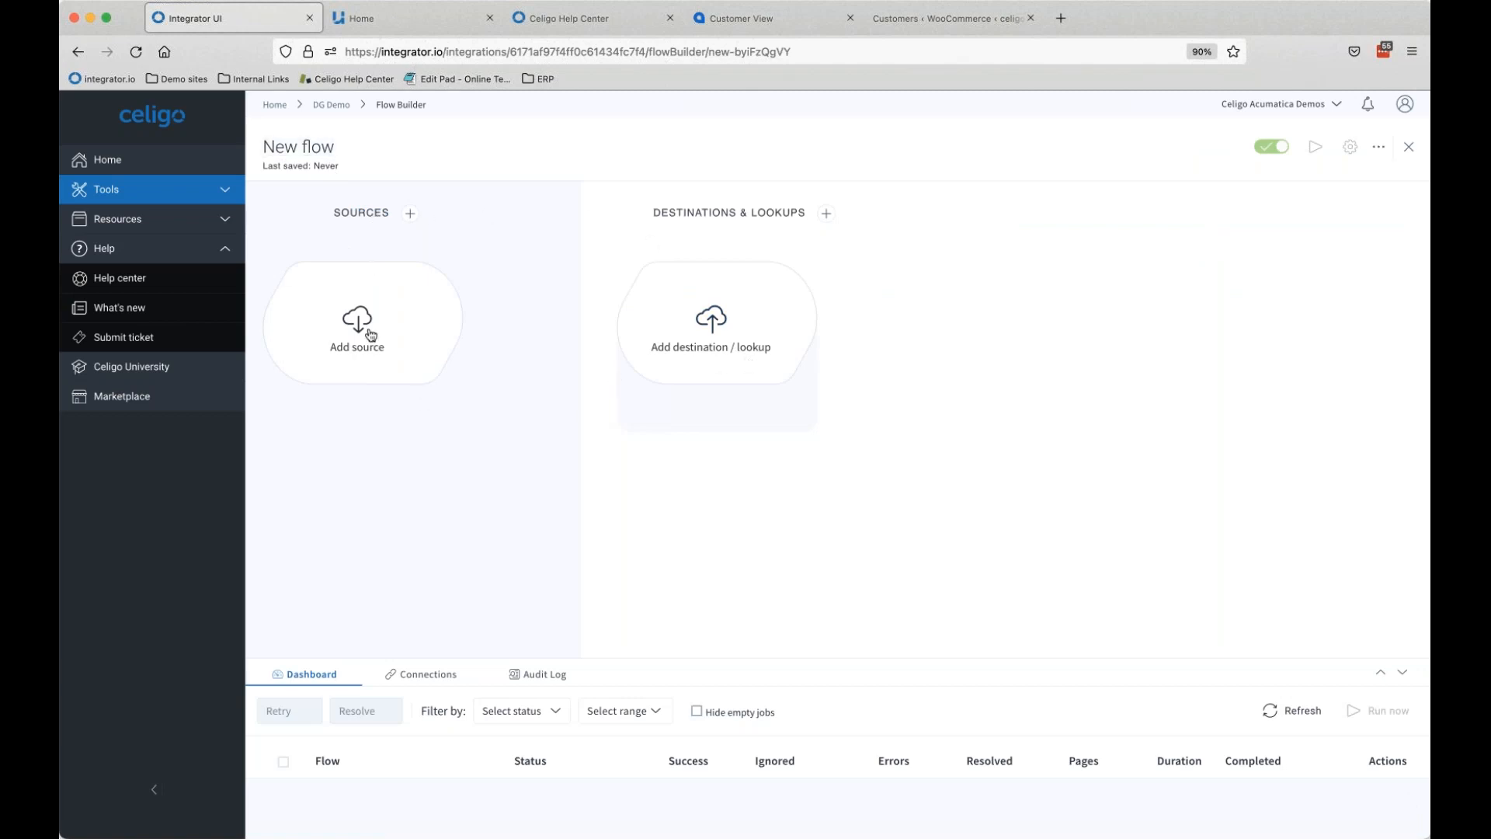
click(299, 145)
text(Fl)
key(BackSpace)
key(BackSpace)
text(Demo Flow 1)
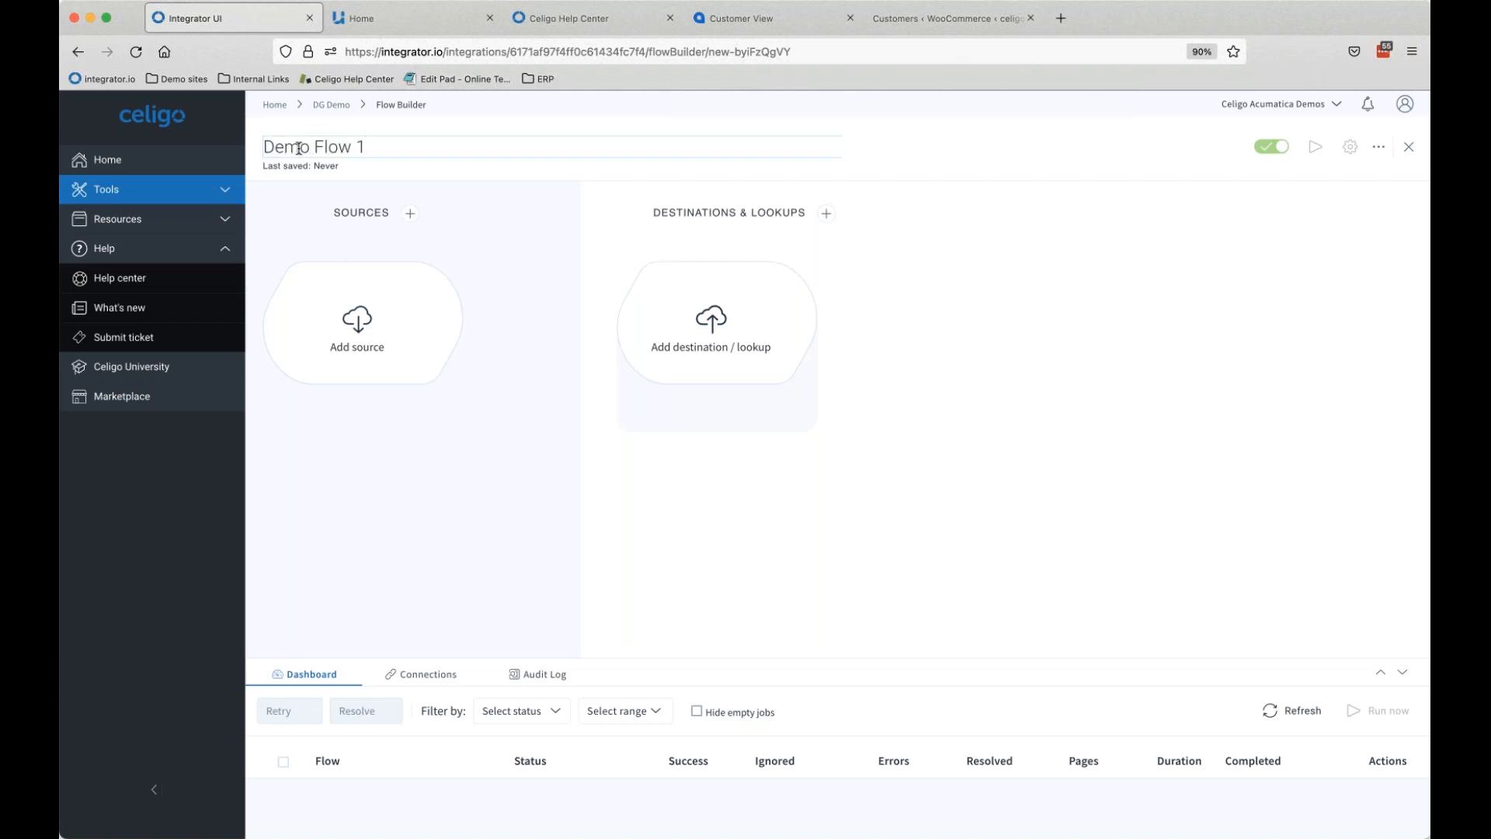
key(Return)
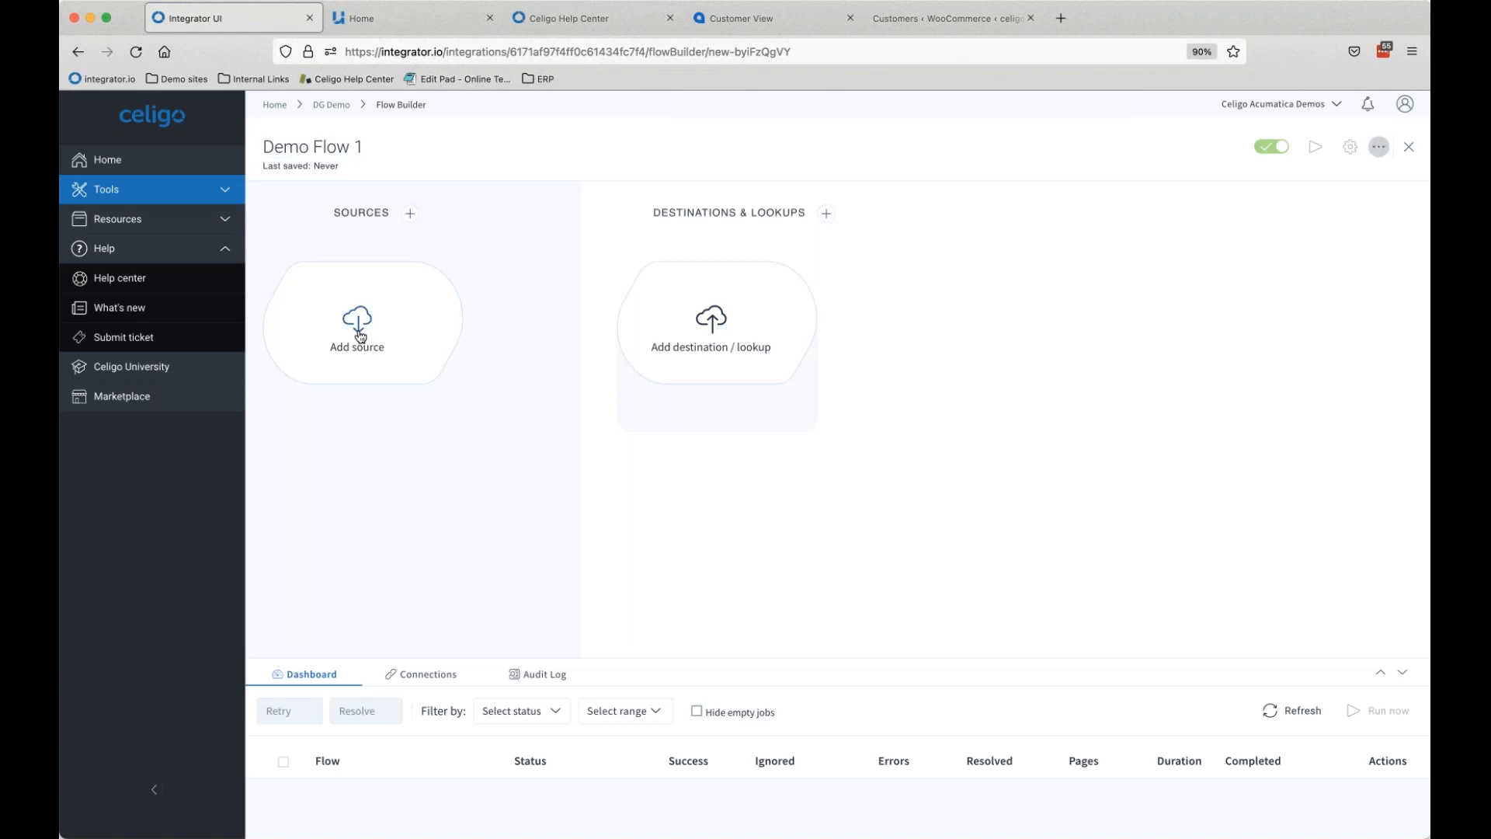
Step: Start adding a source to Demo Flow 1 and browse the available databases, universal connectors and application connectors
click(359, 335)
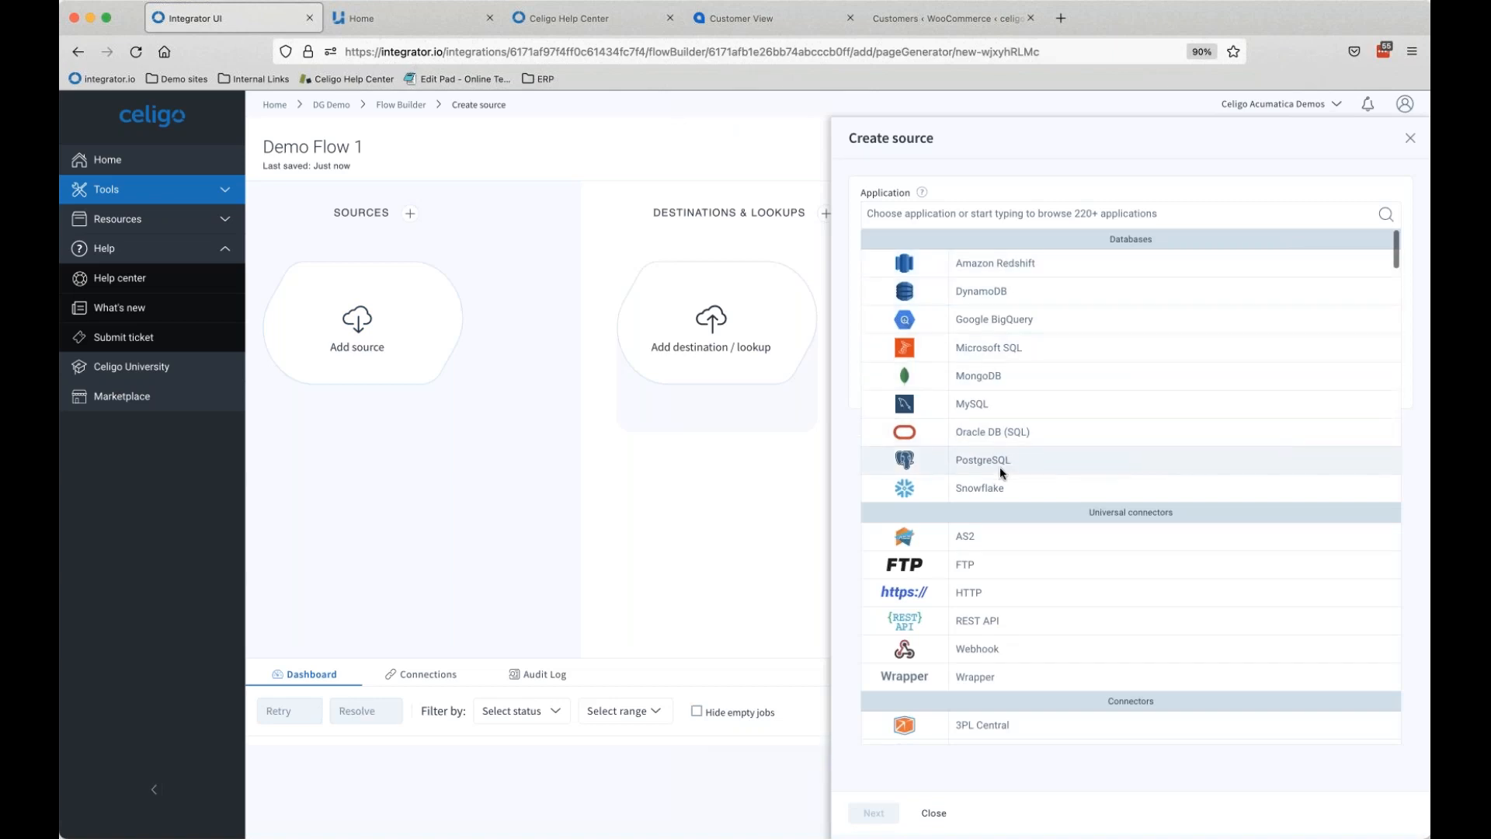
scroll(1000, 468, down, 2)
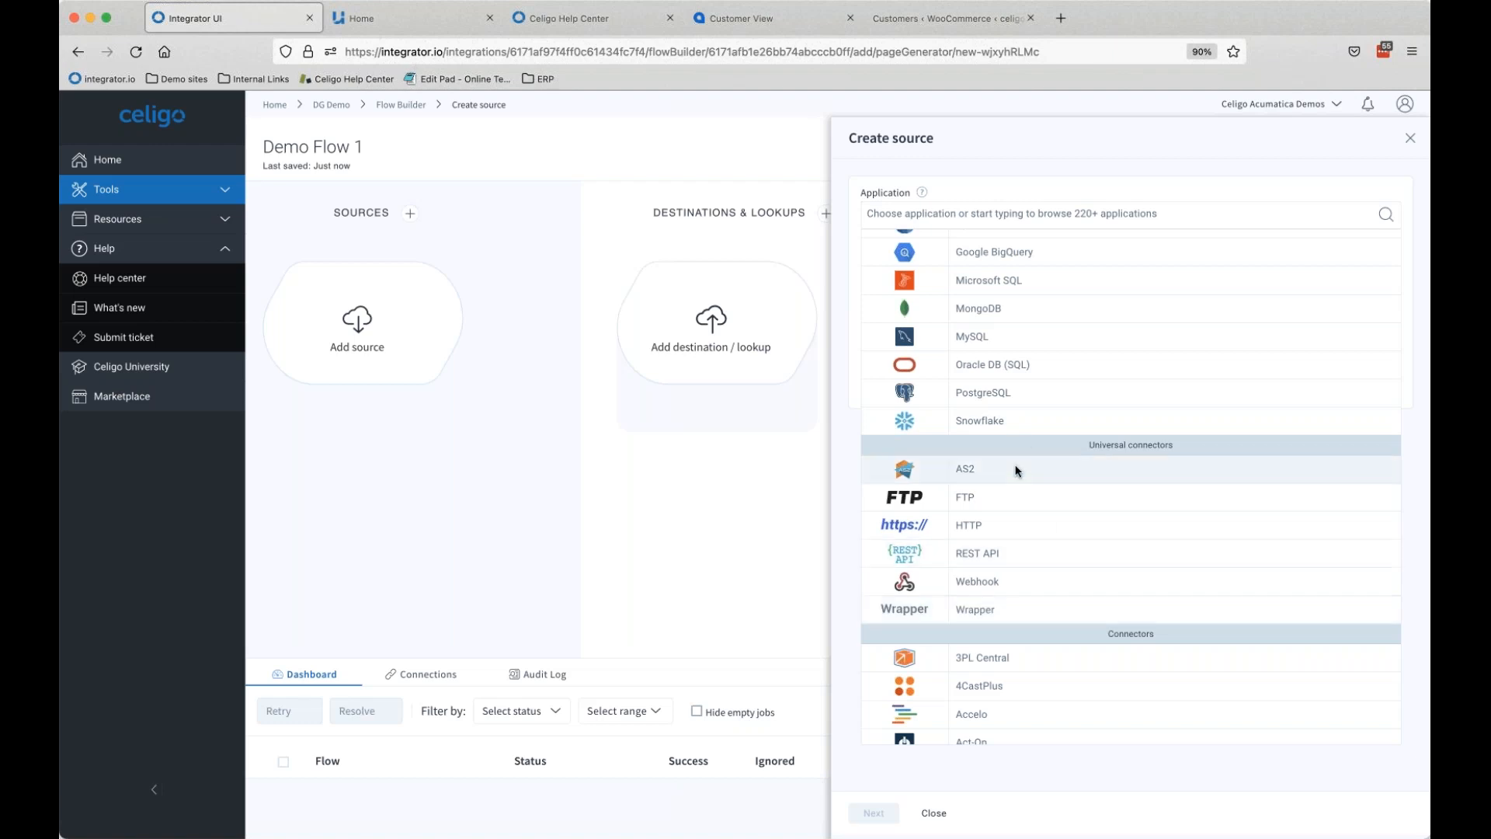
scroll(1020, 576, down, 1)
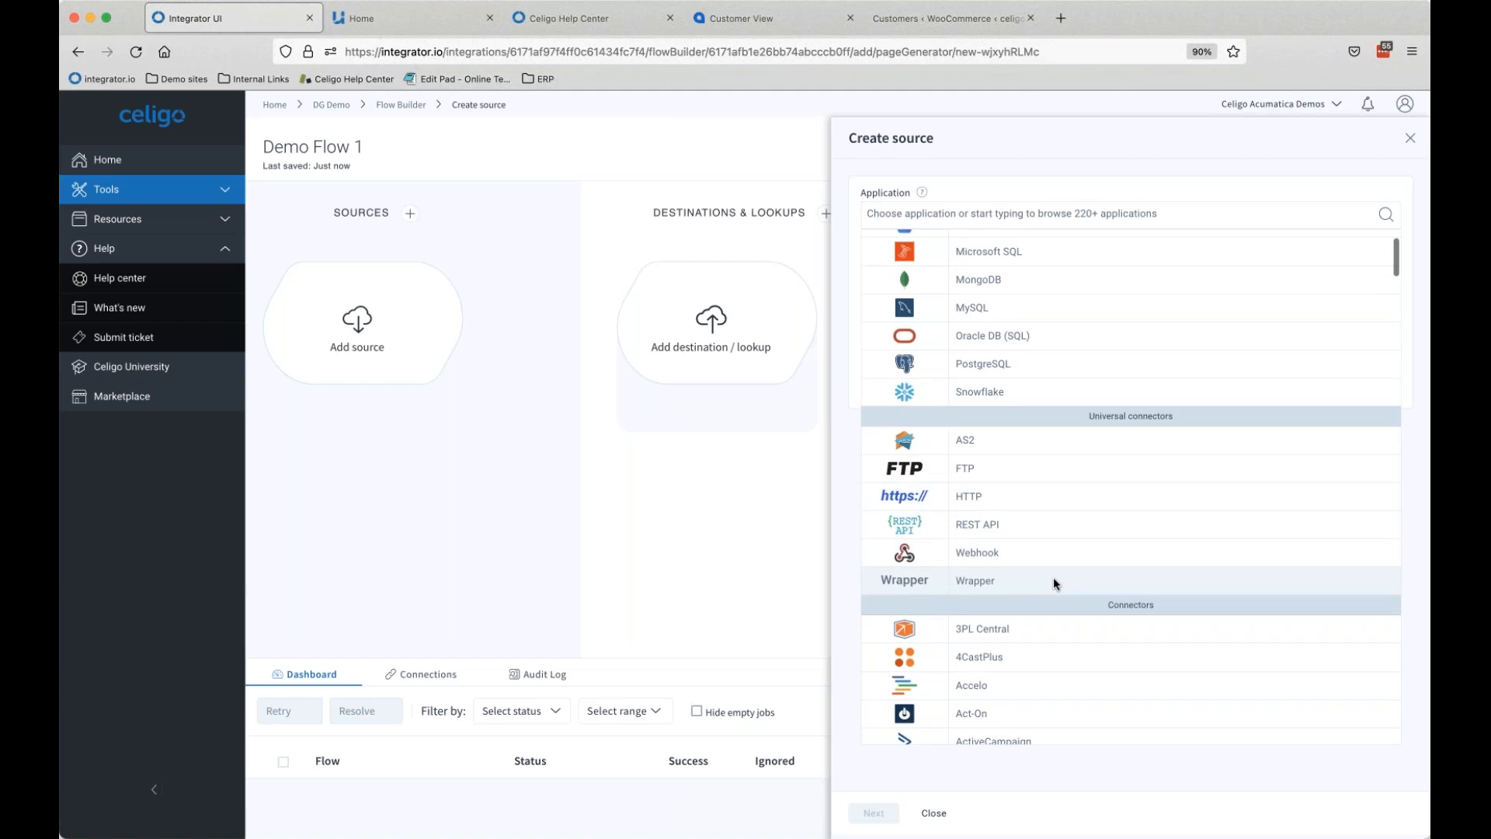
scroll(1053, 579, down, 2)
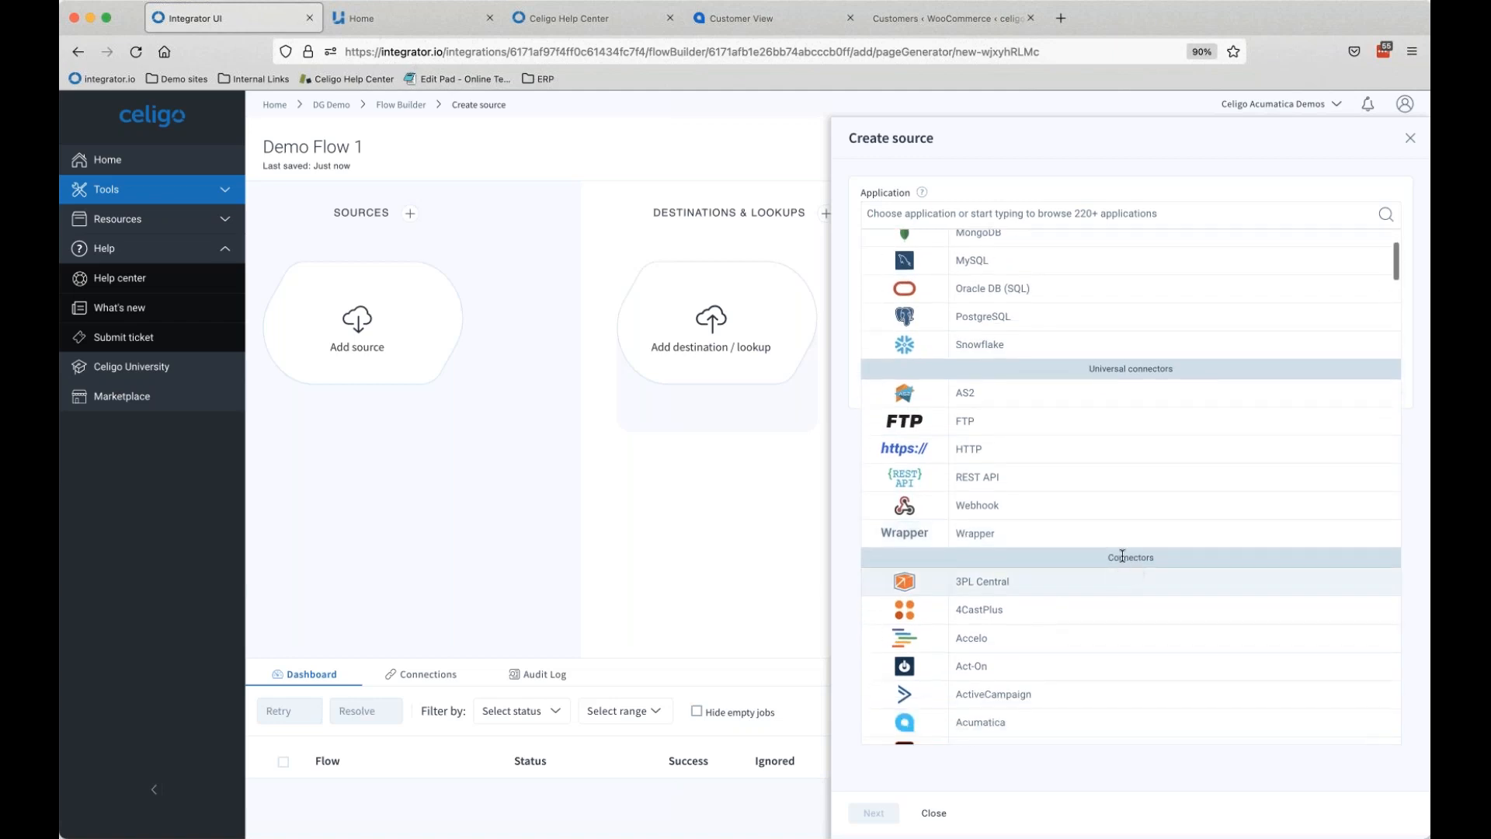
scroll(1087, 571, down, 2)
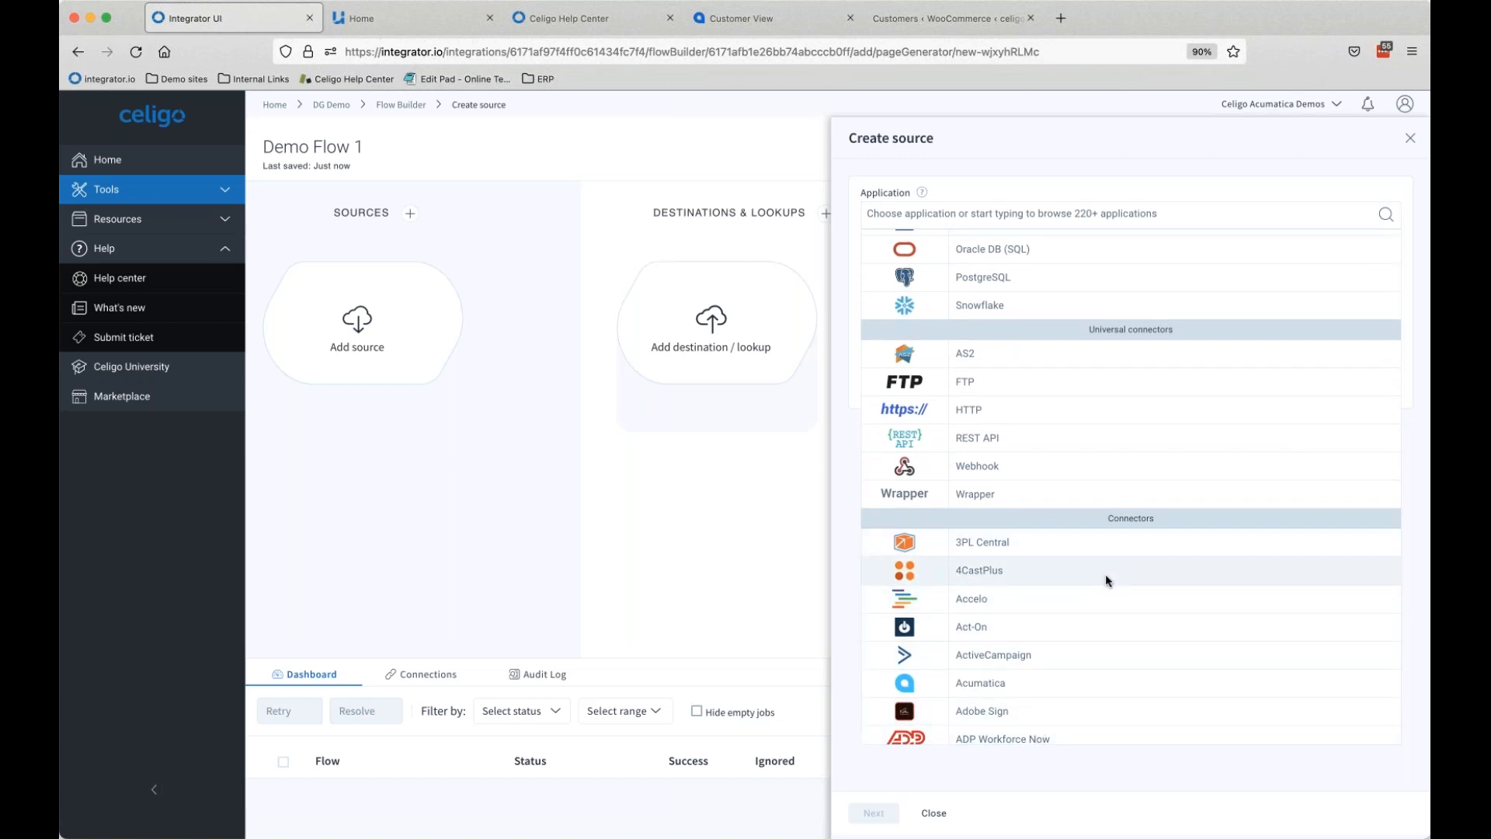
scroll(1106, 579, down, 2)
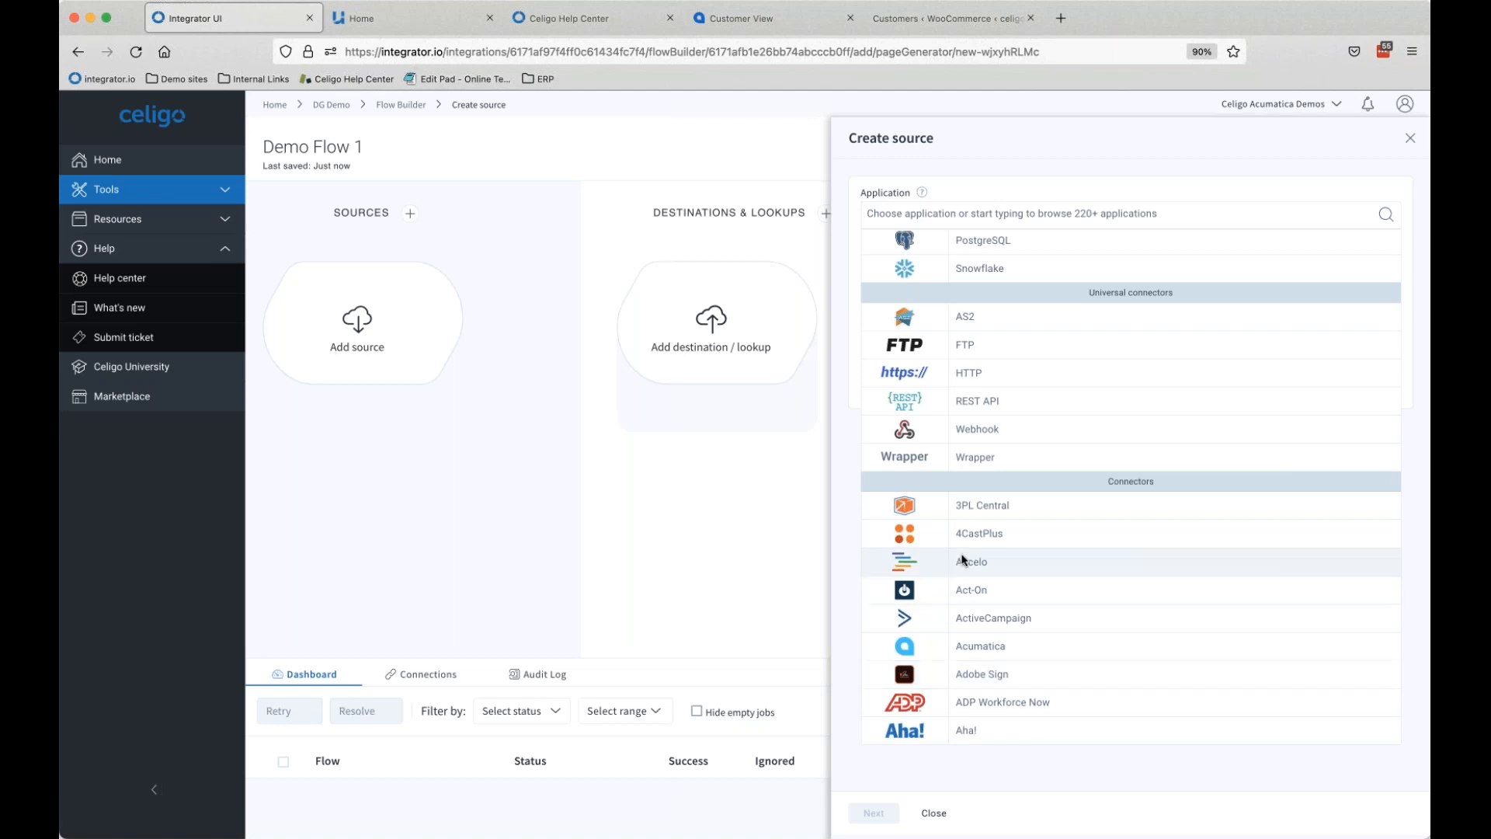
scroll(963, 560, down, 10)
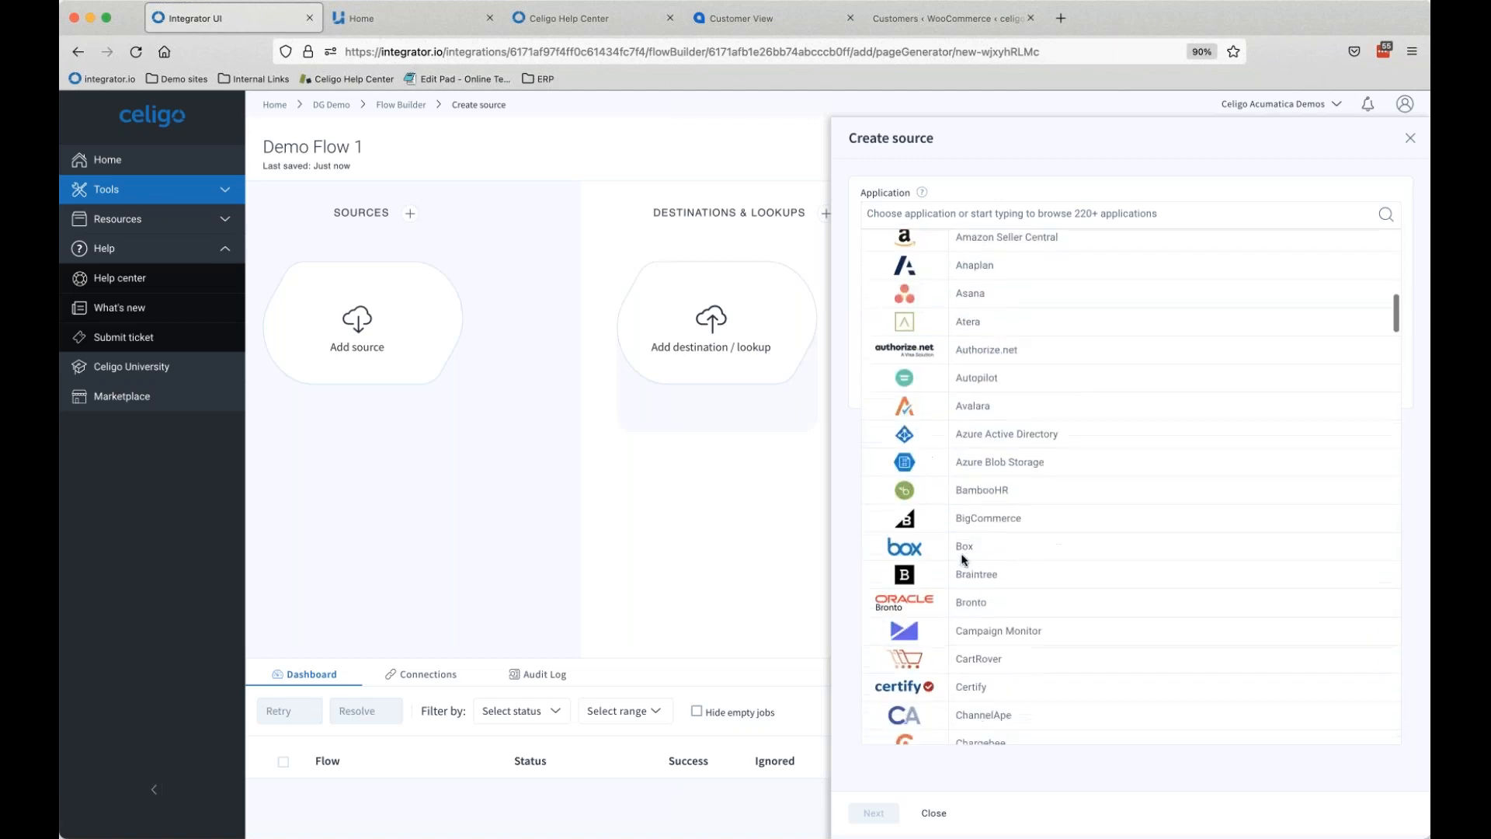
scroll(962, 559, down, 10)
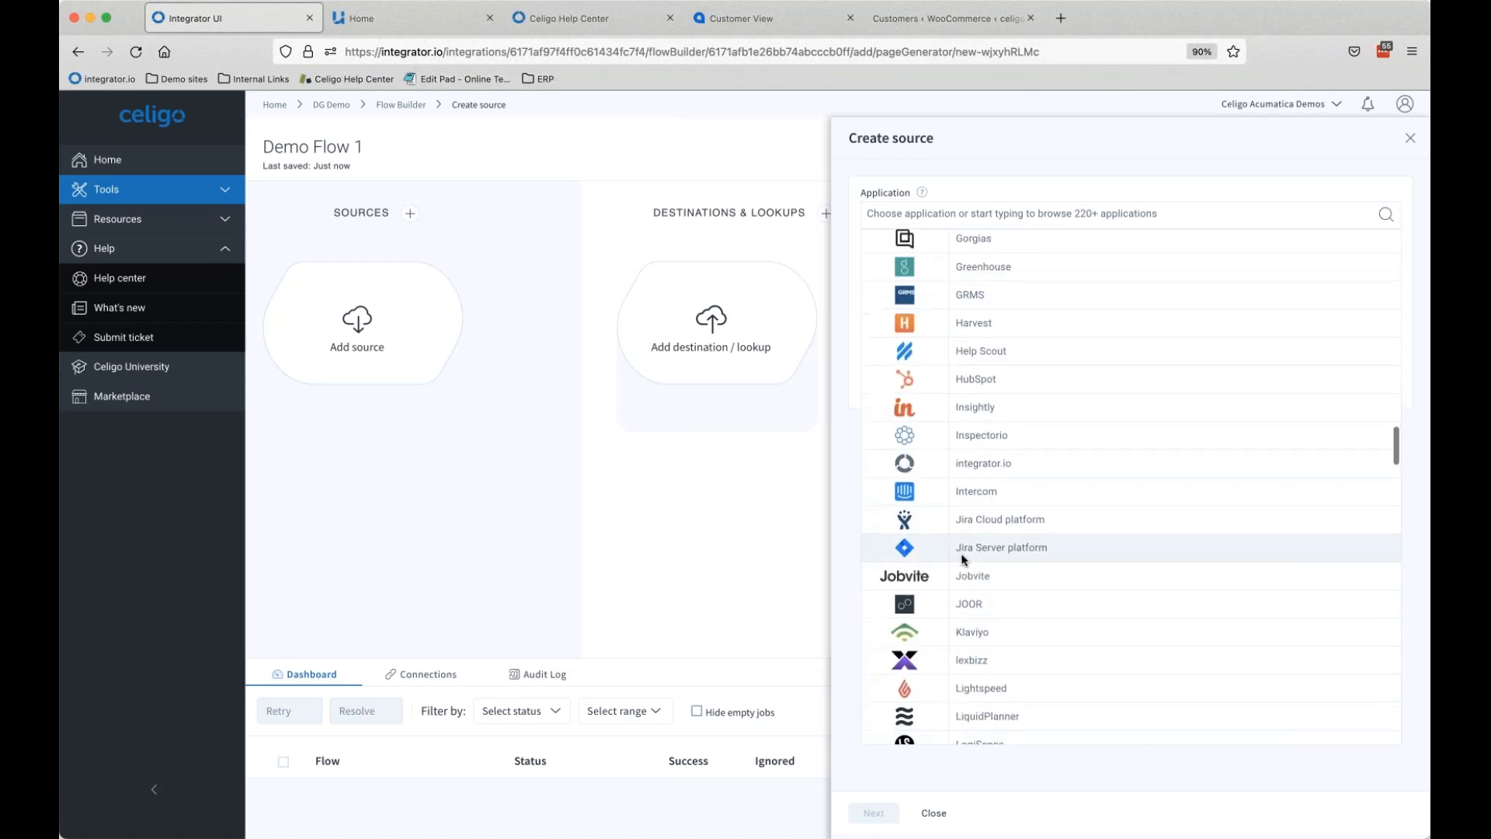
scroll(962, 559, down, 10)
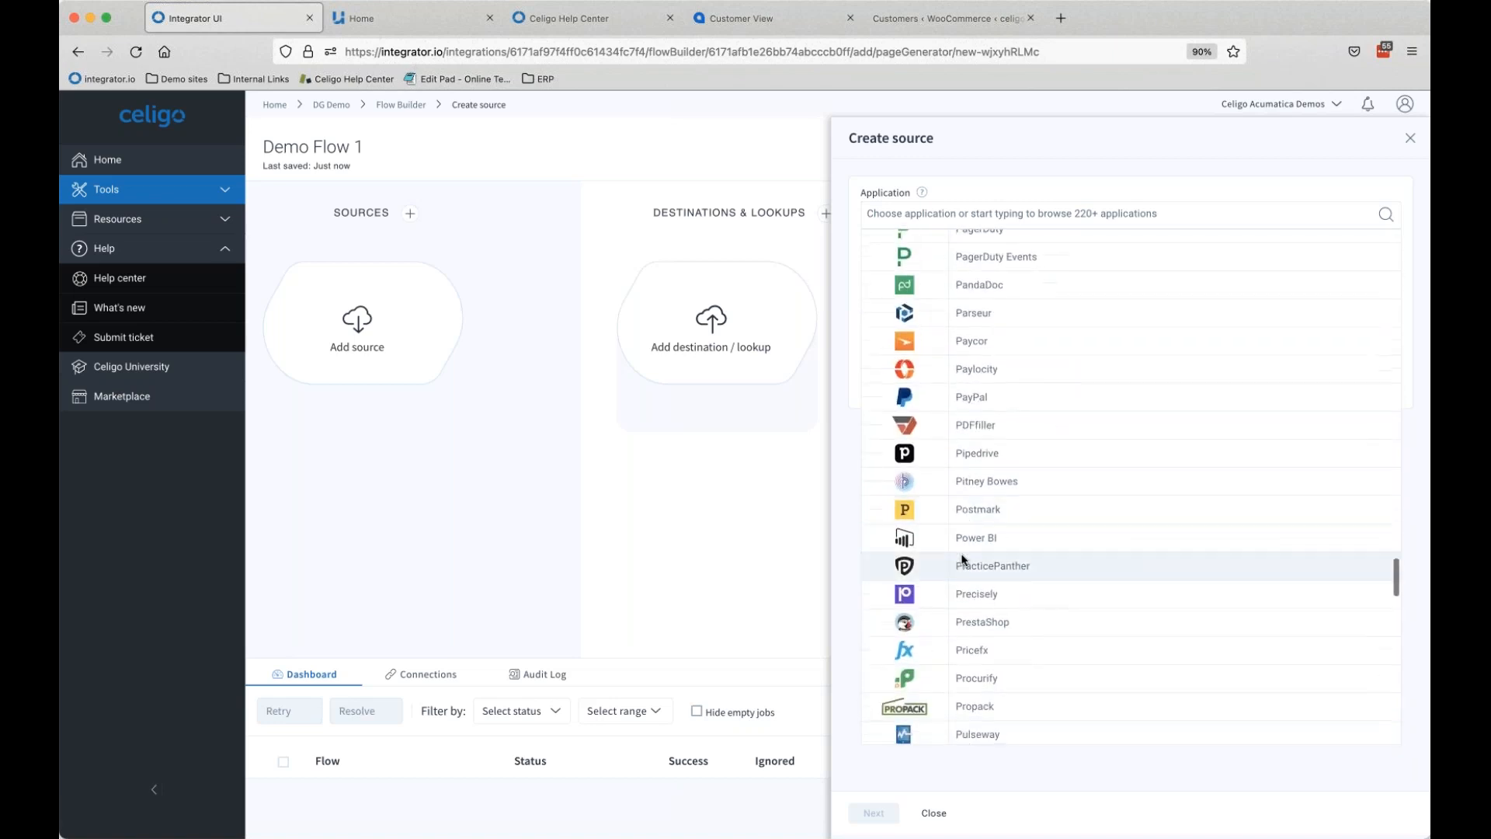
scroll(962, 559, down, 10)
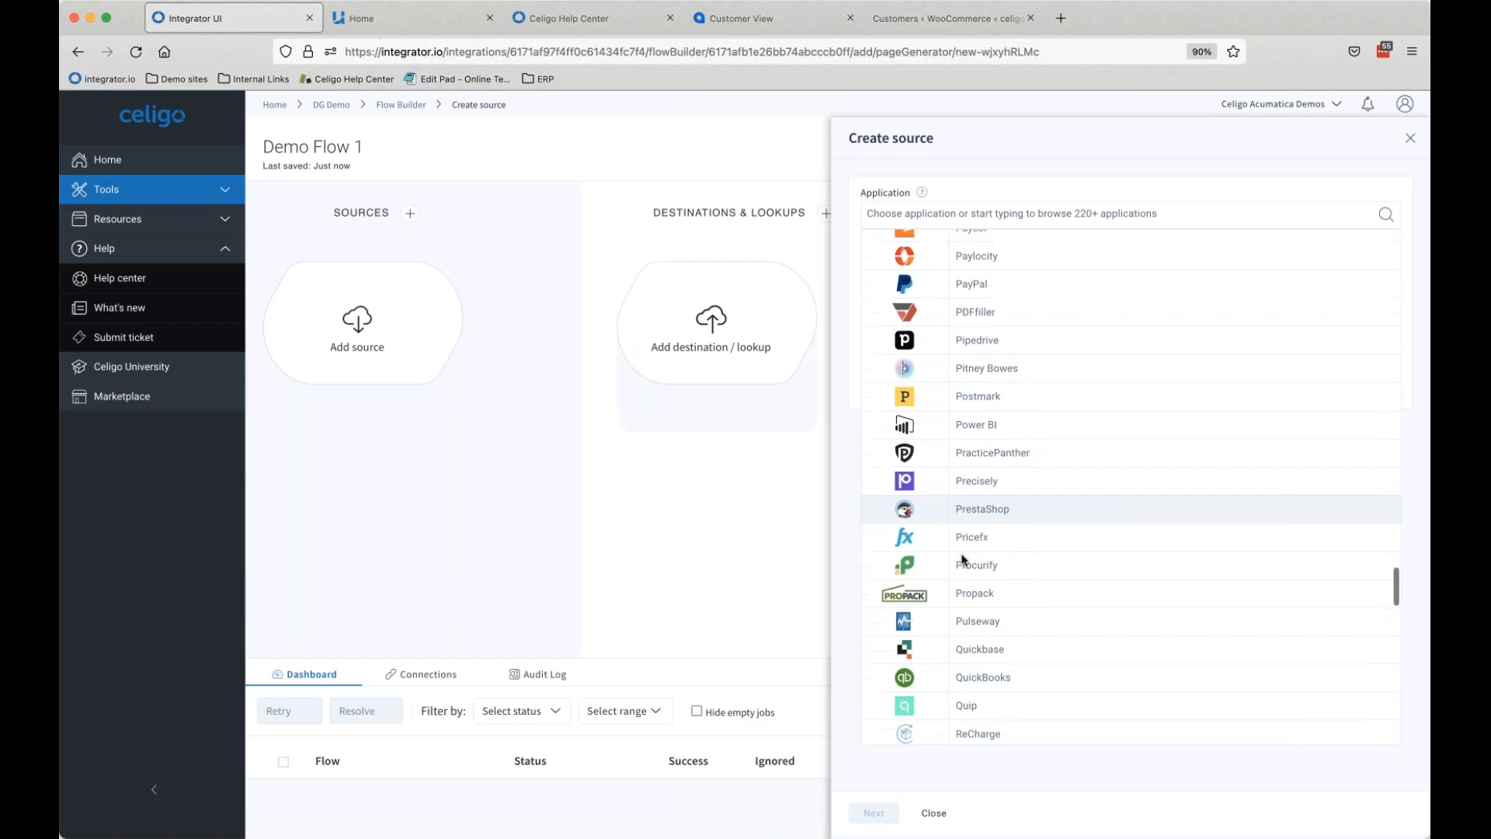
scroll(962, 559, down, 5)
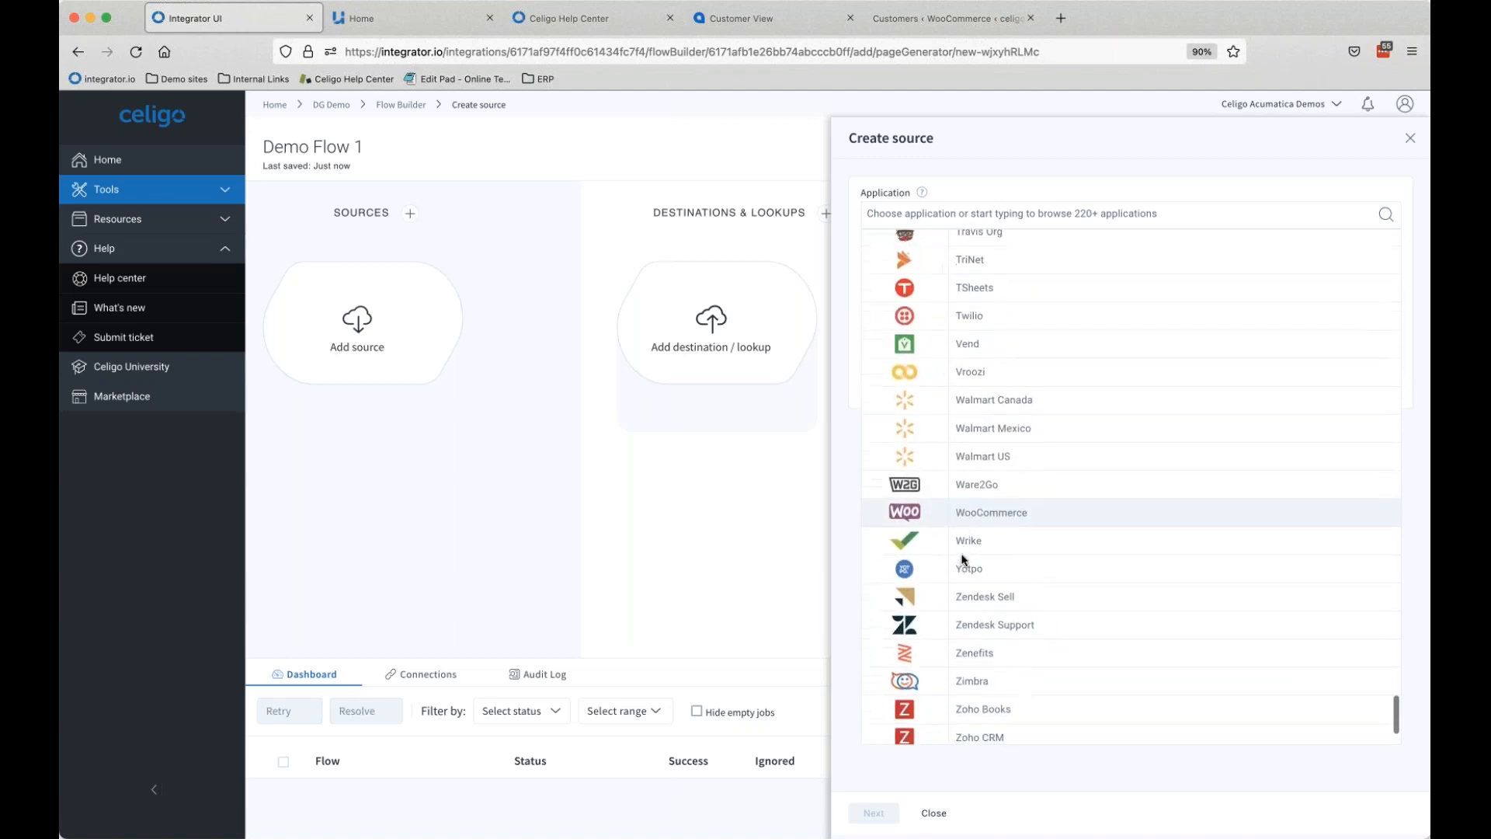
scroll(963, 559, down, 2)
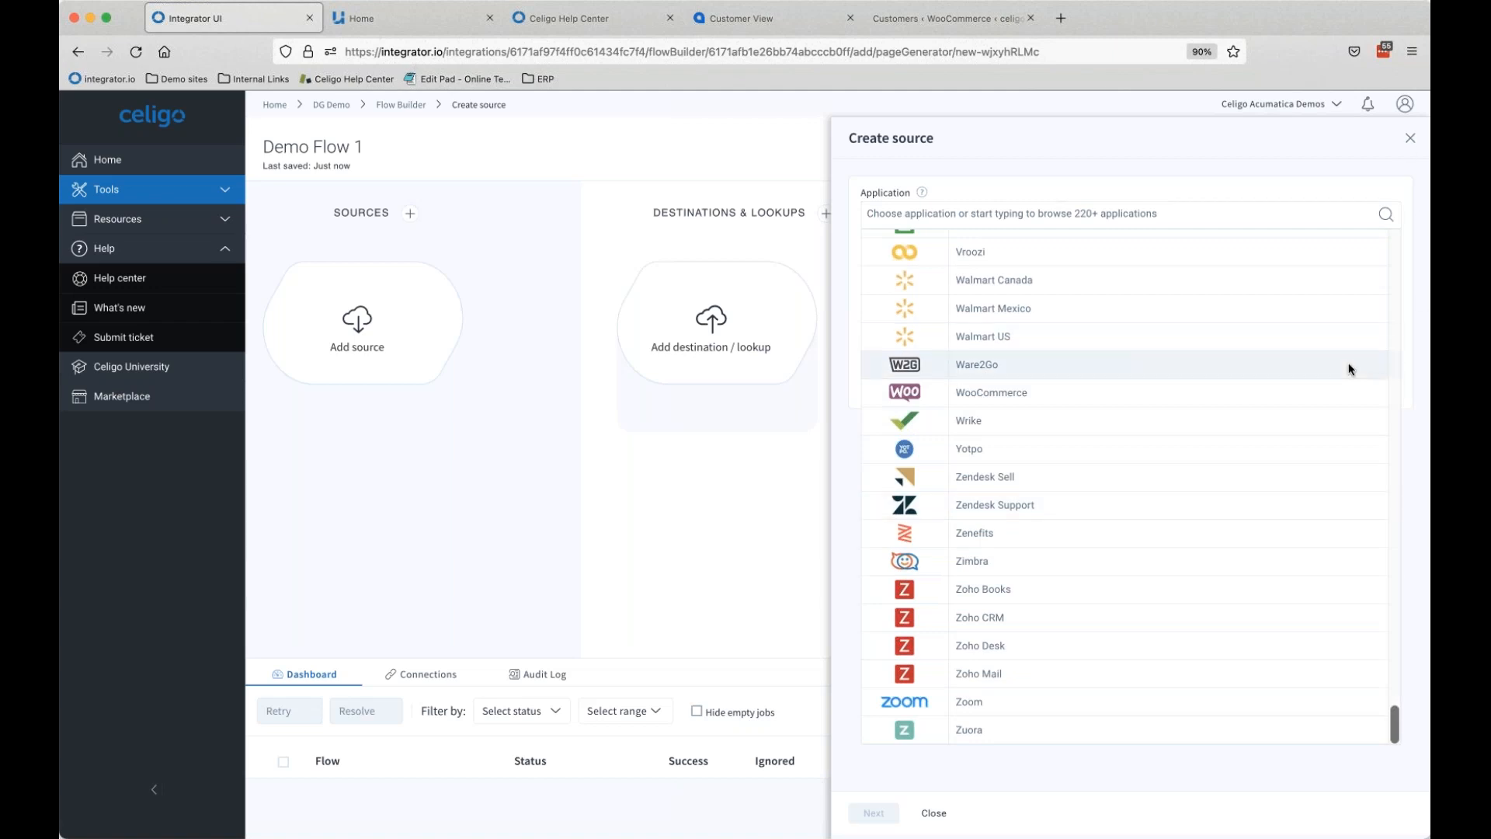
scroll(1348, 369, up, 20)
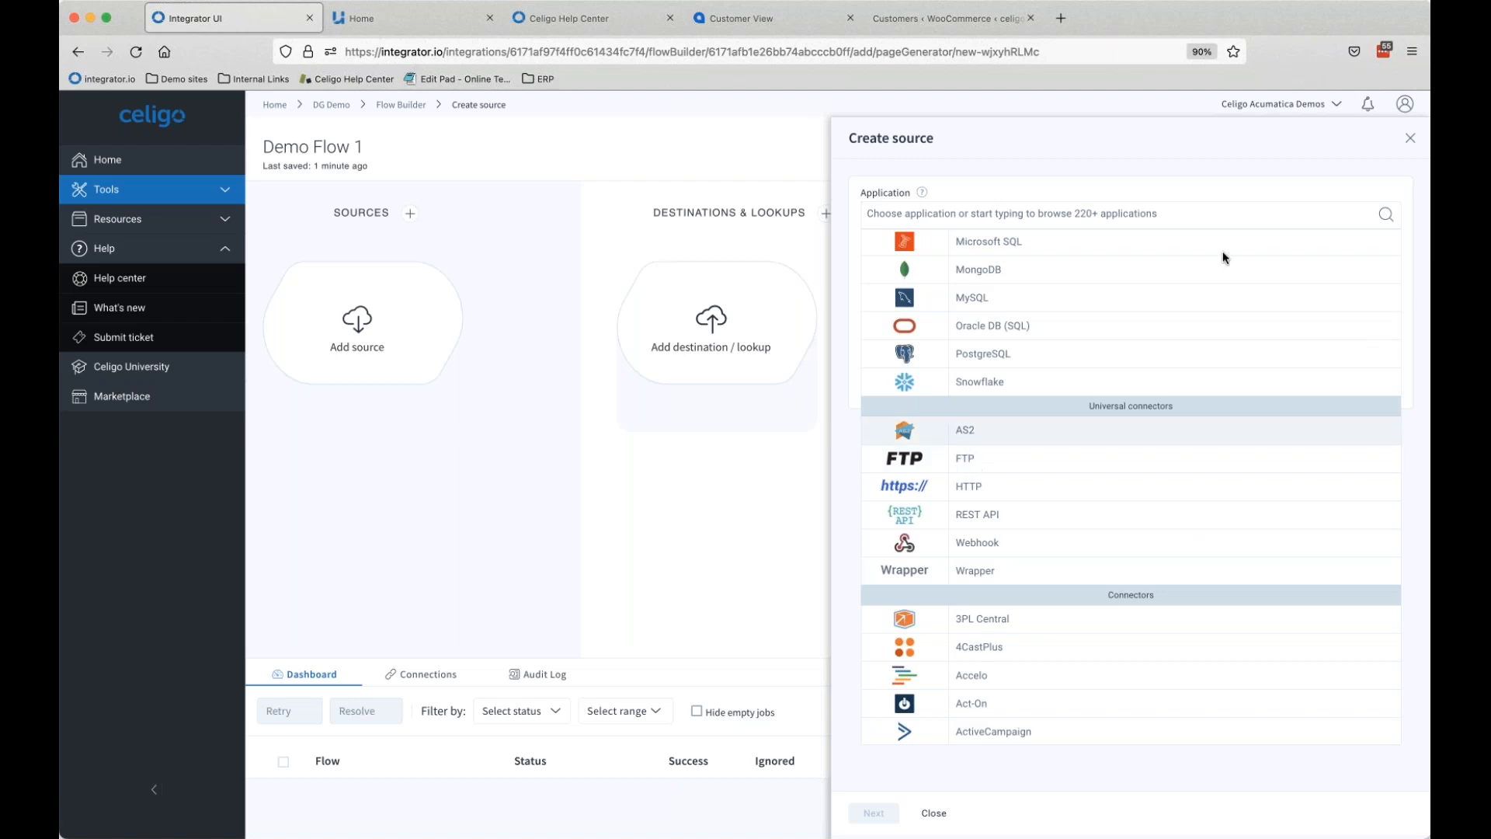
Step: Search the source applications for "Acu" and choose Acumatica
click(1042, 220)
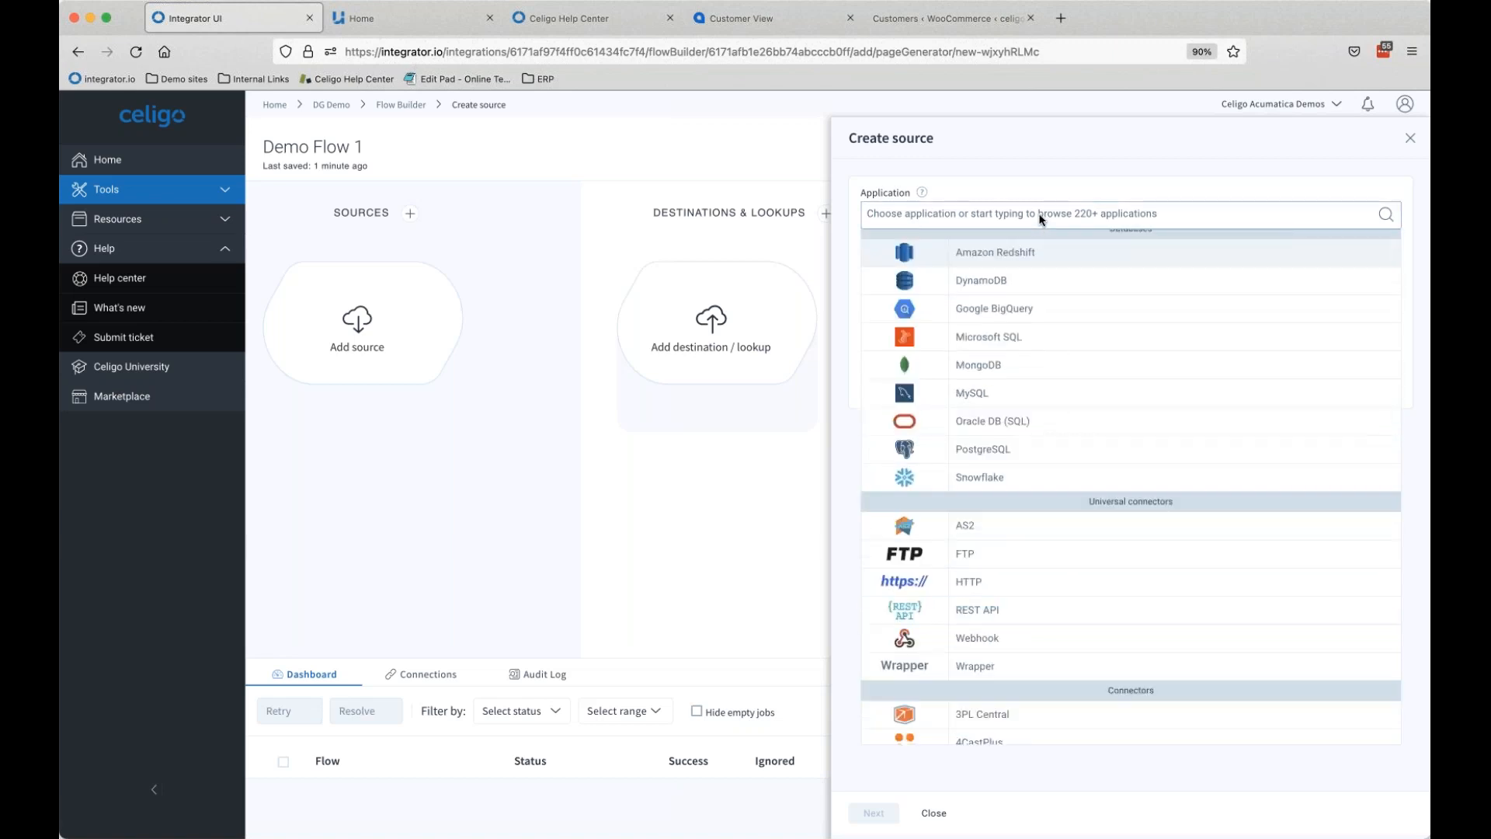
text(Acu)
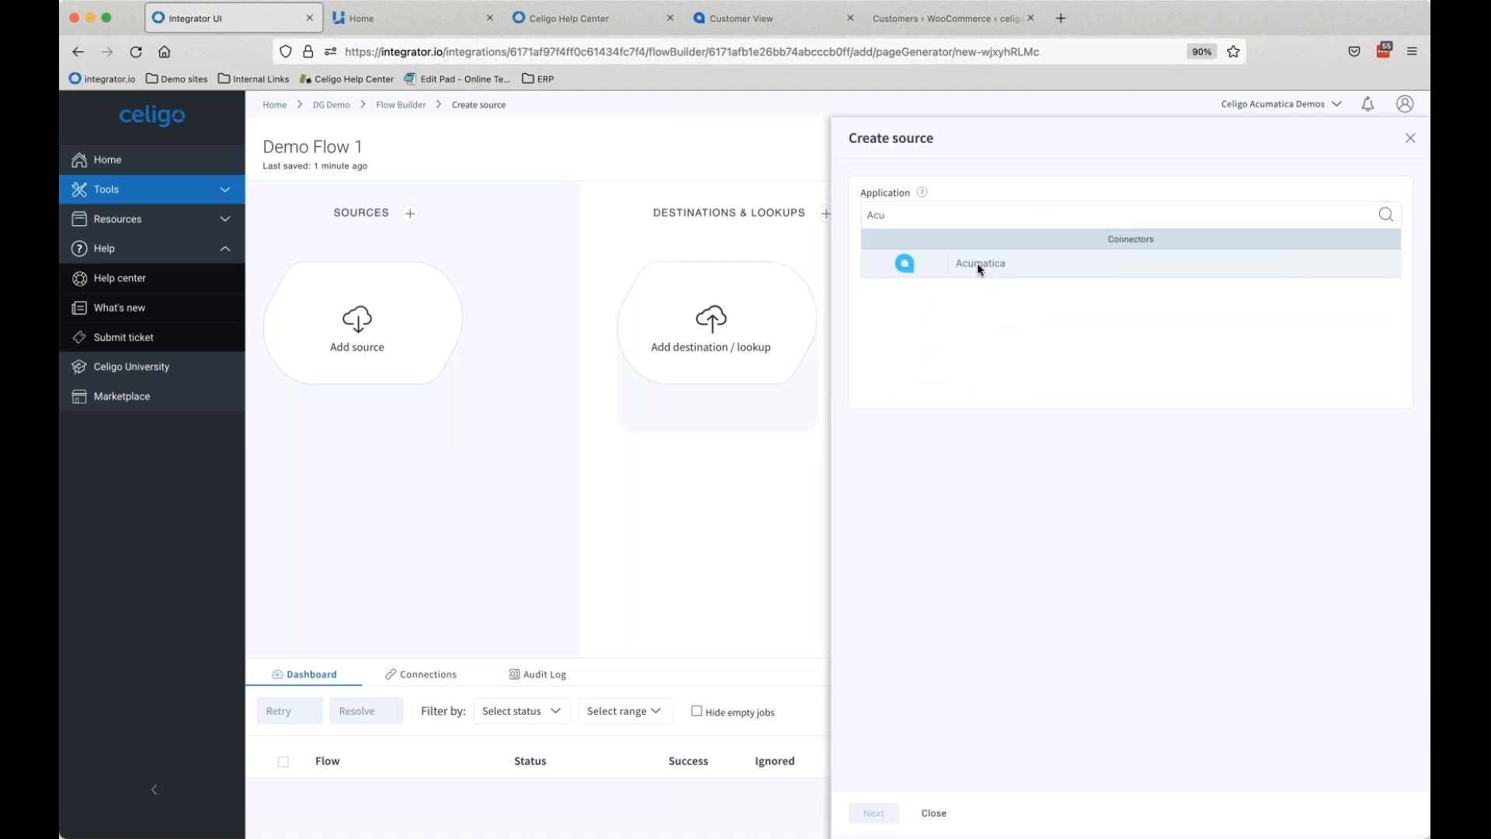
click(979, 268)
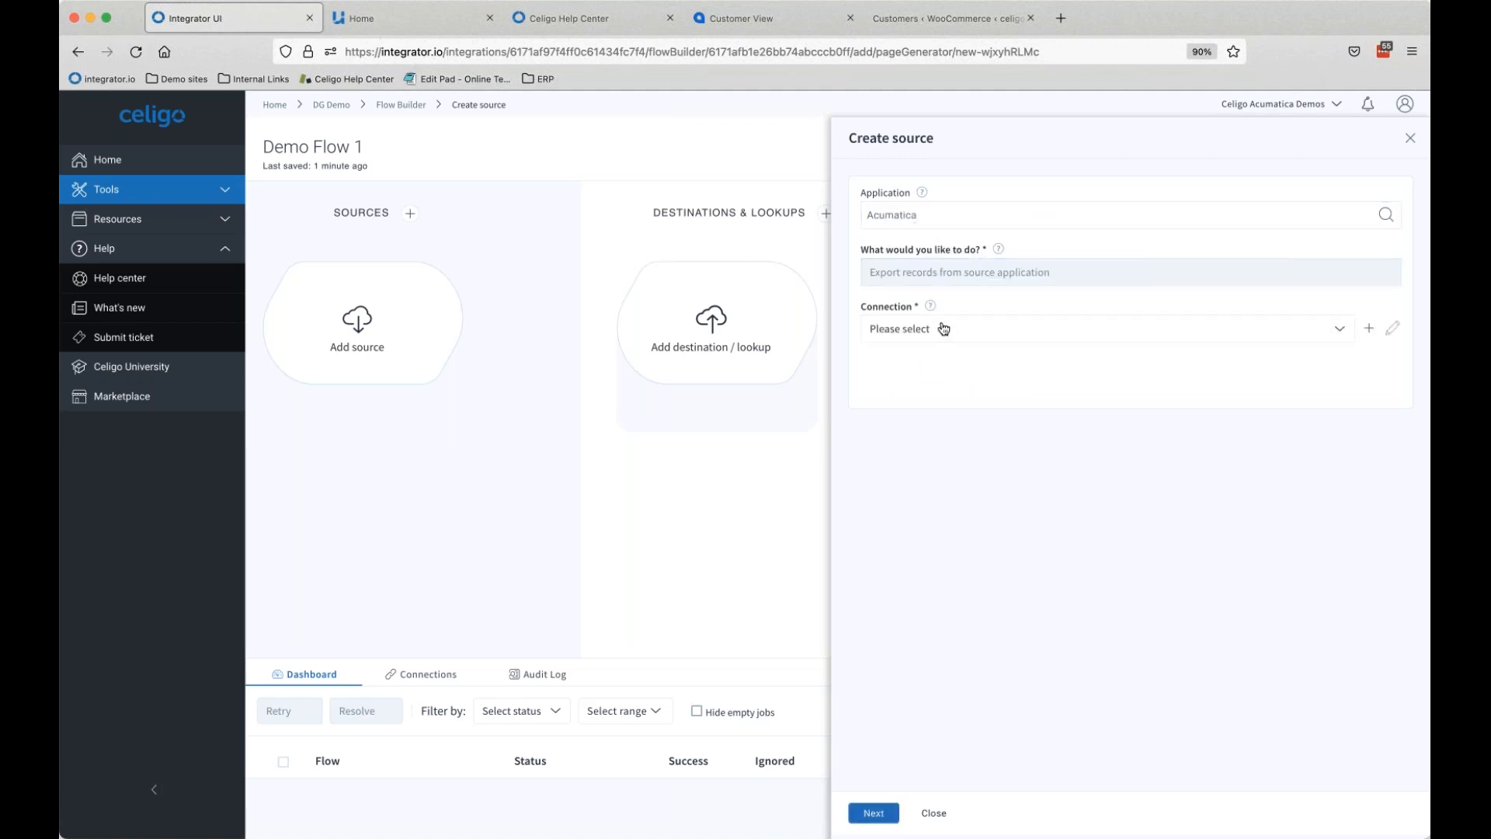
Step: Examine the new Acumatica connection form with OAuth 2.0 and Cookie authentication, returning to the source setup without saving
click(1371, 331)
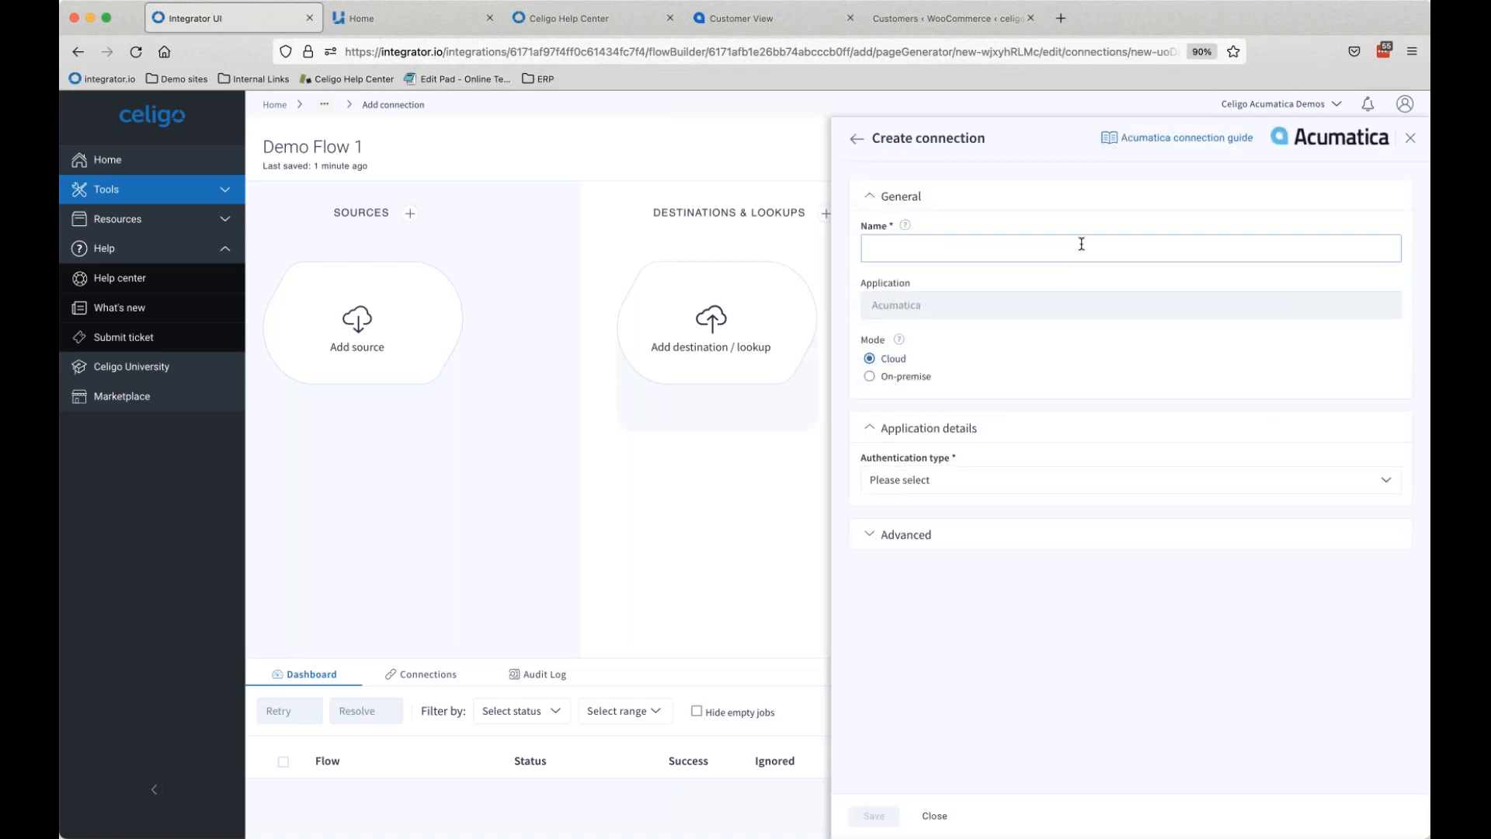
click(948, 485)
click(940, 583)
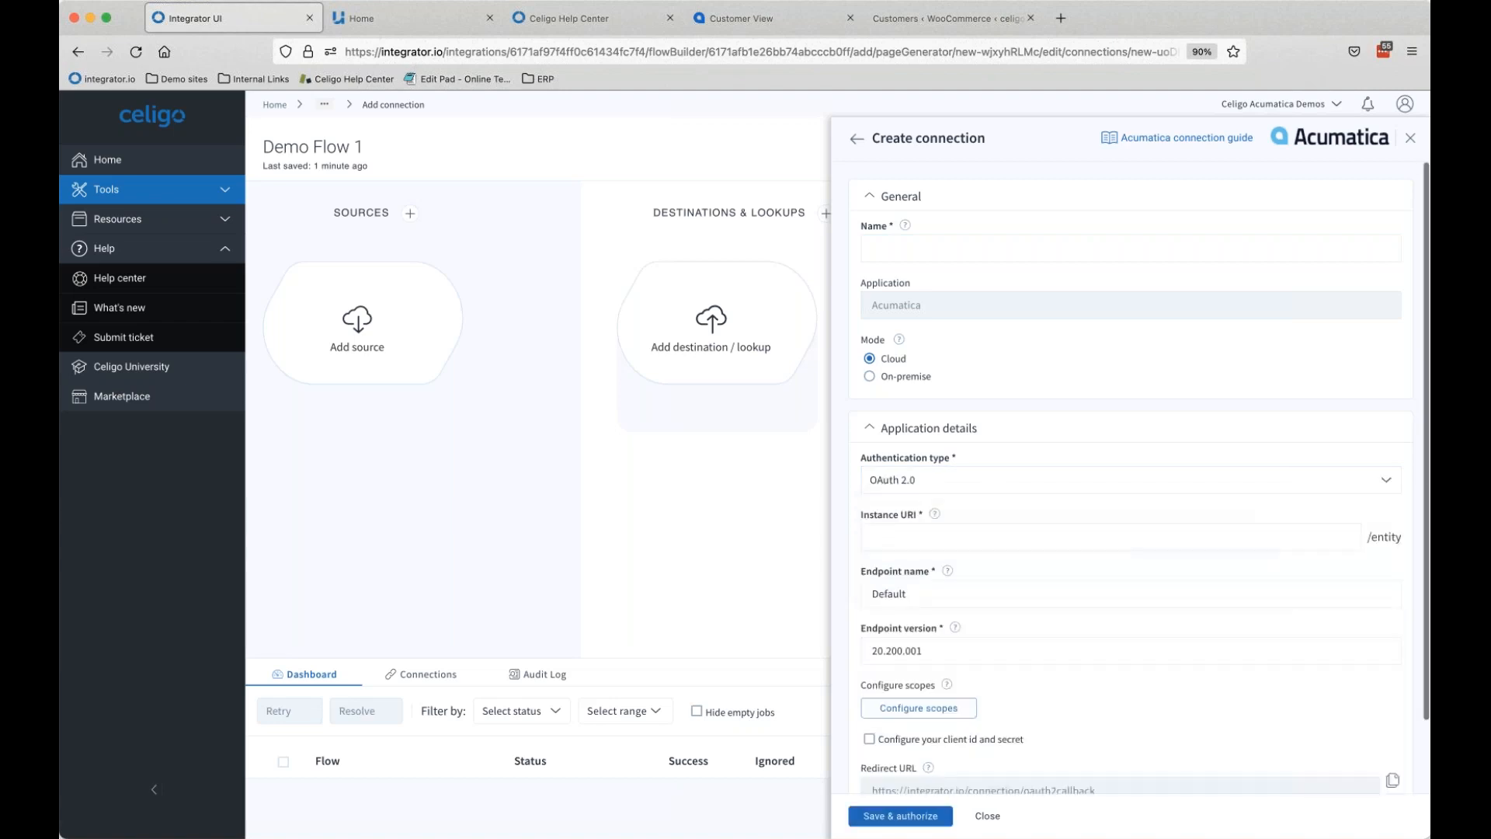
click(911, 482)
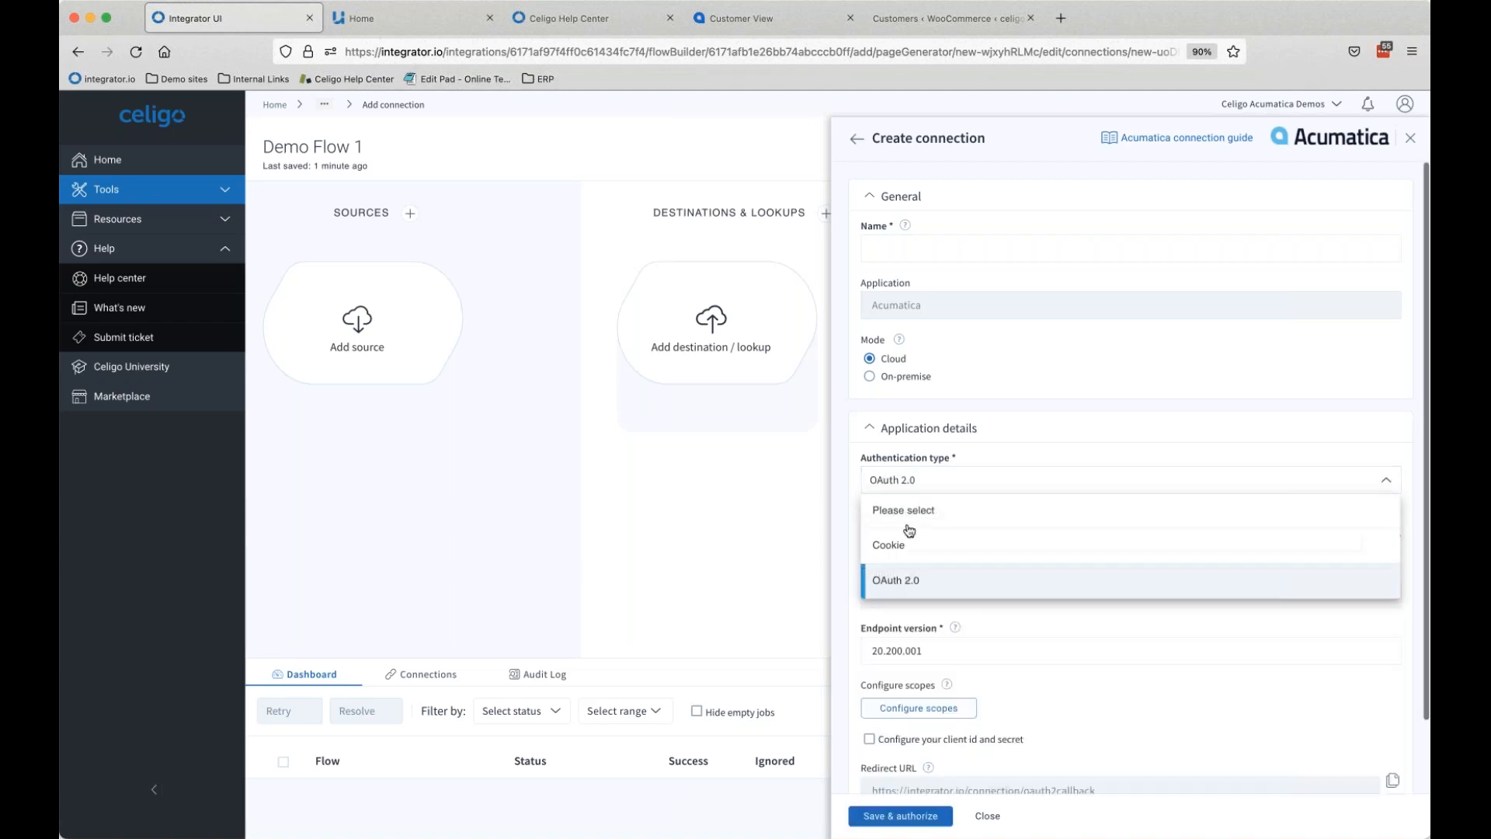
click(917, 547)
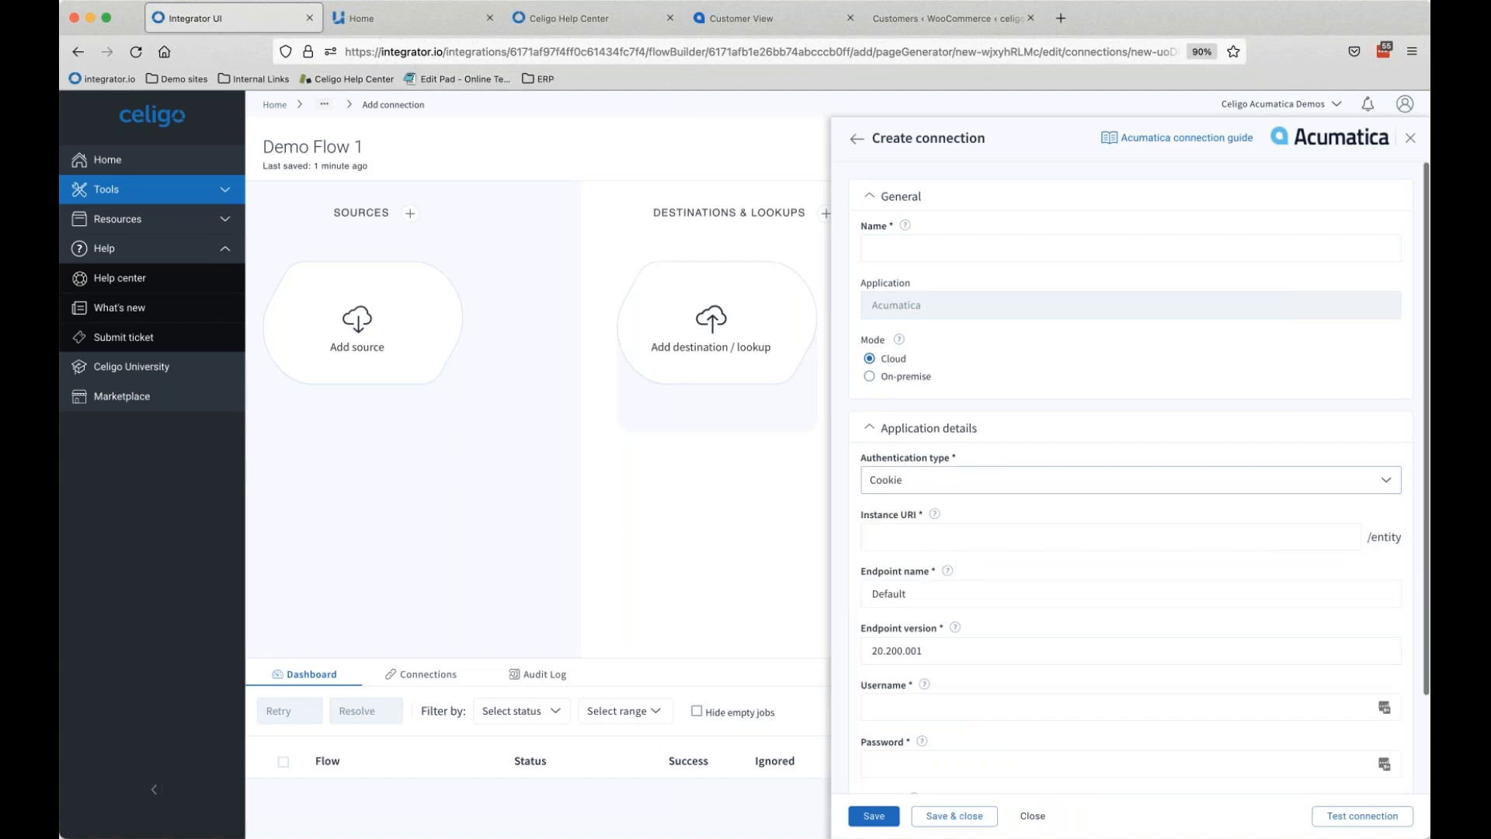
click(931, 260)
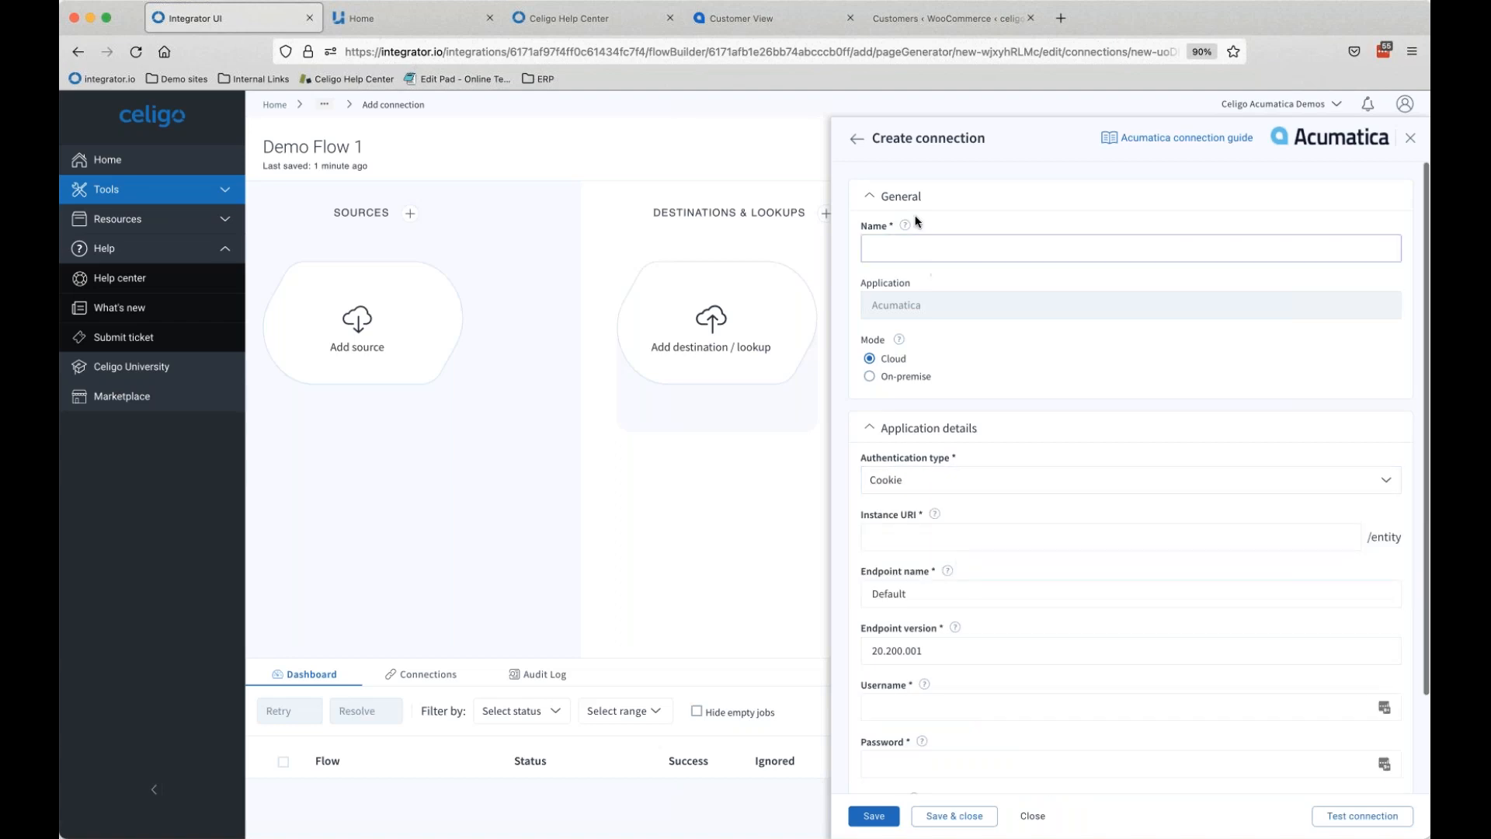
click(857, 138)
Step: Add the Acumatica source using Acumatica Connection - Celigo Labs and the existing customers export
click(932, 329)
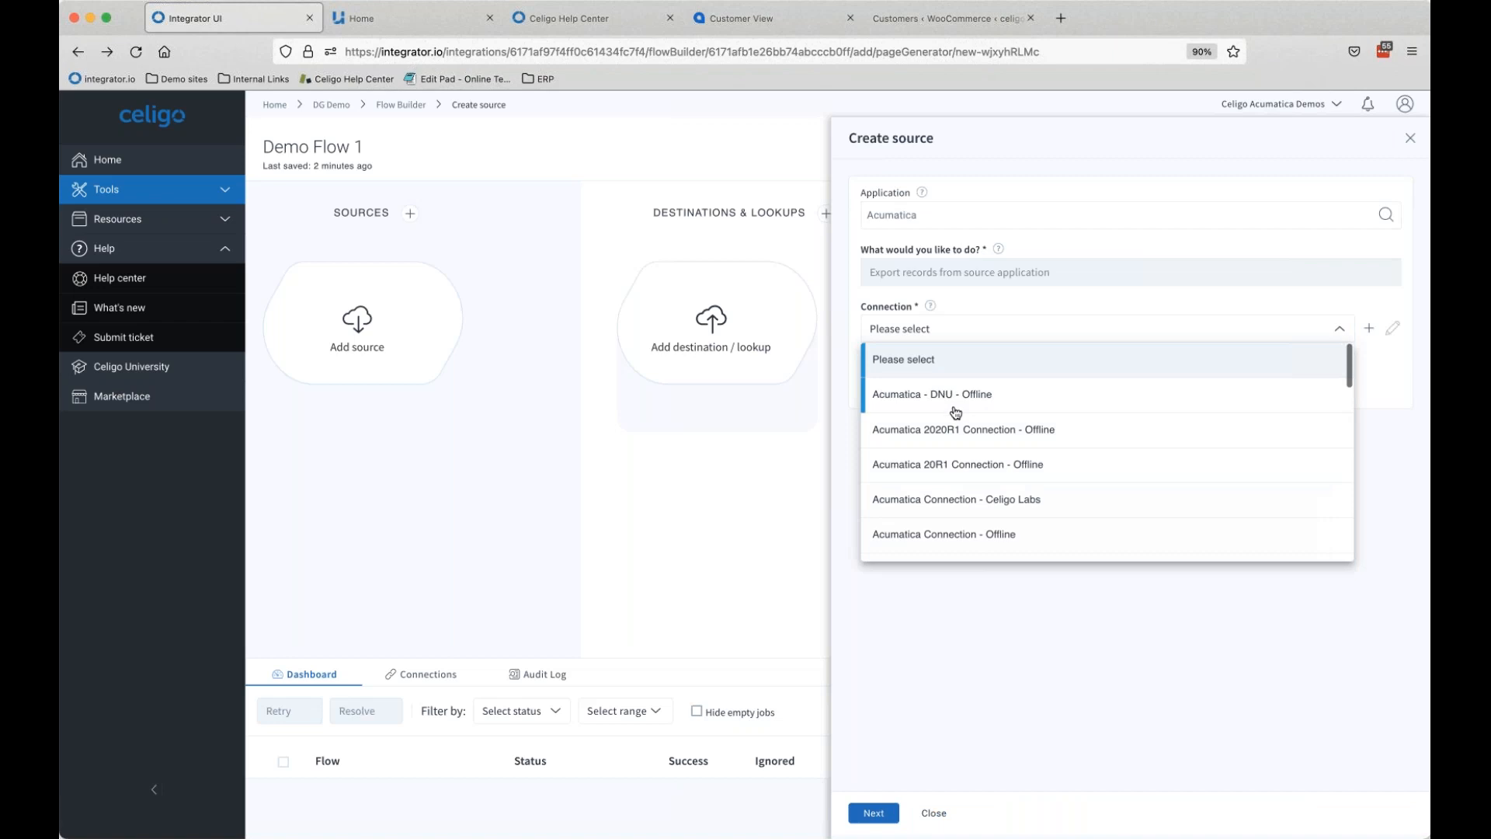
click(962, 495)
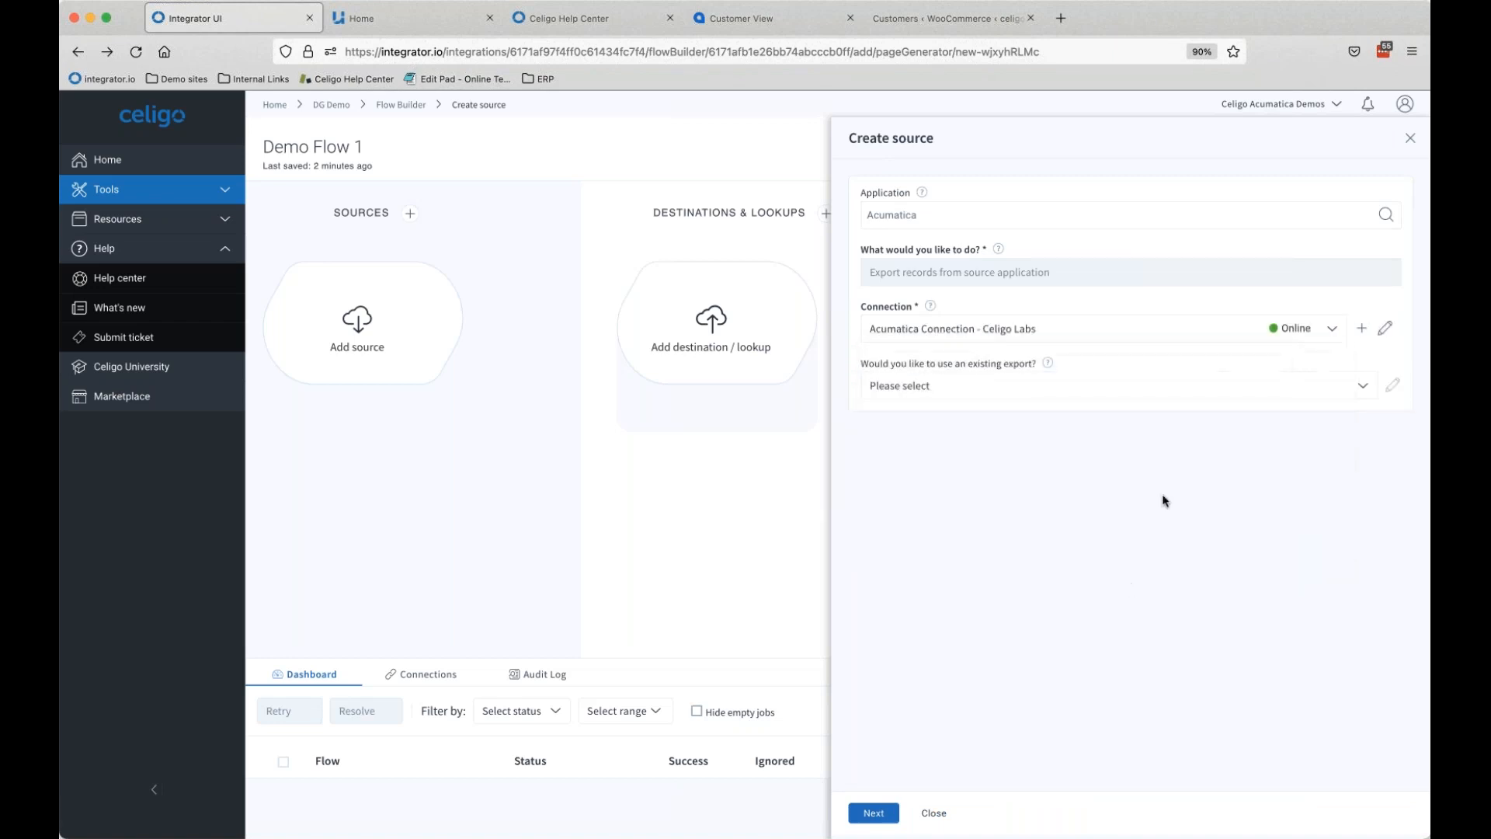
click(1020, 387)
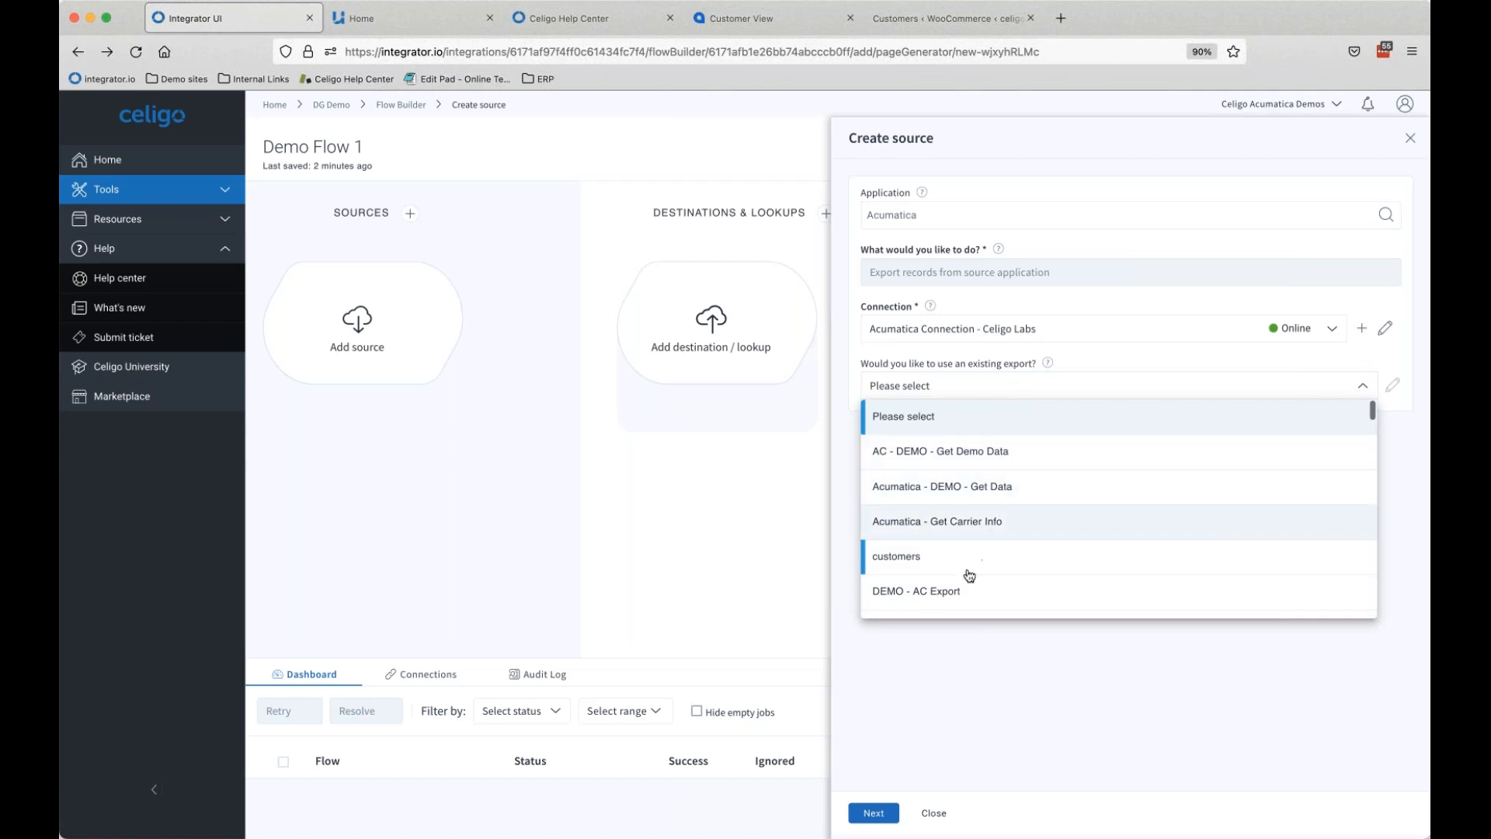
scroll(922, 572, down, 2)
click(919, 494)
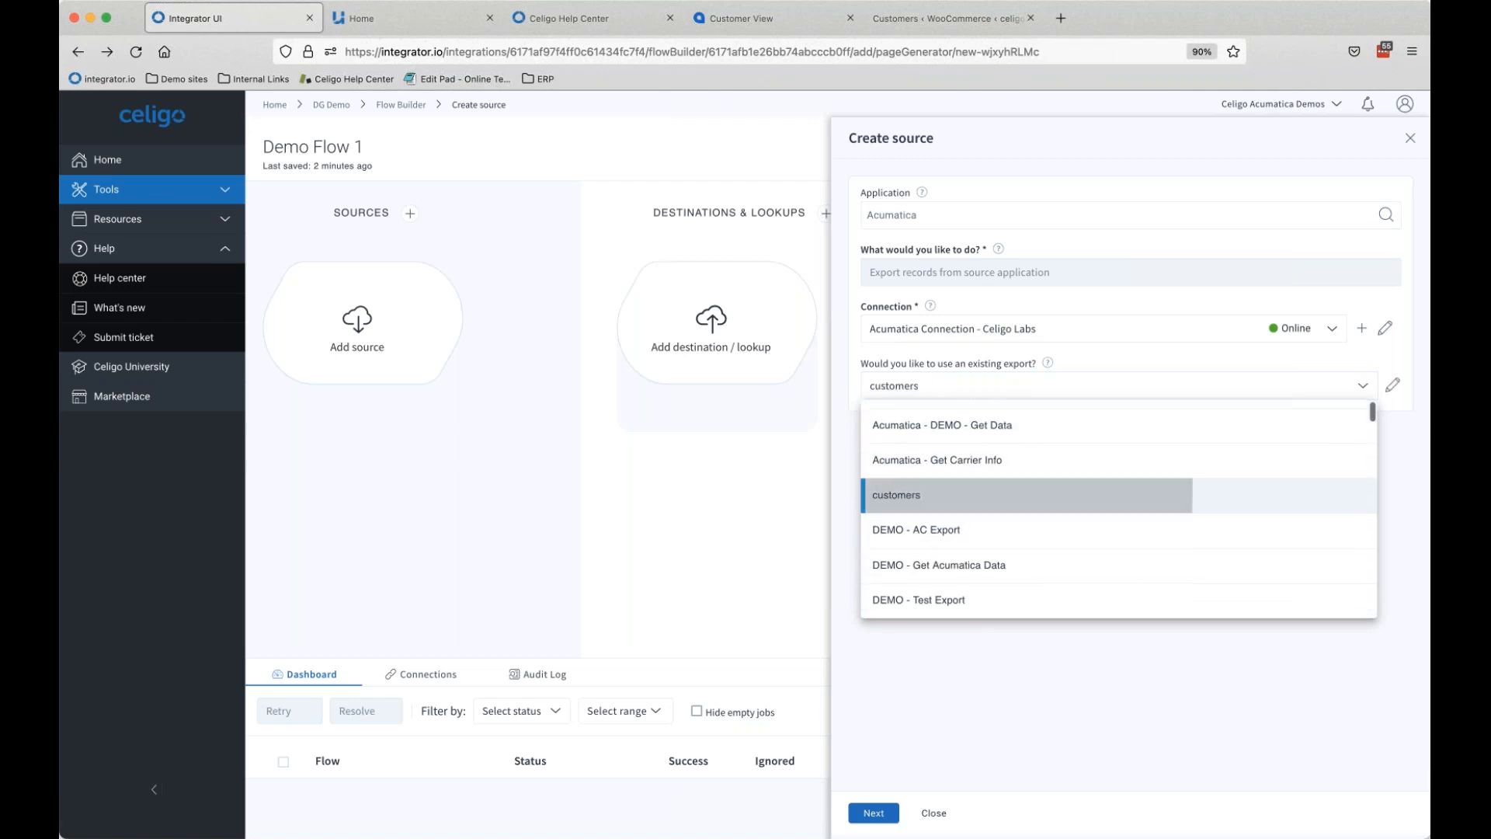
click(873, 814)
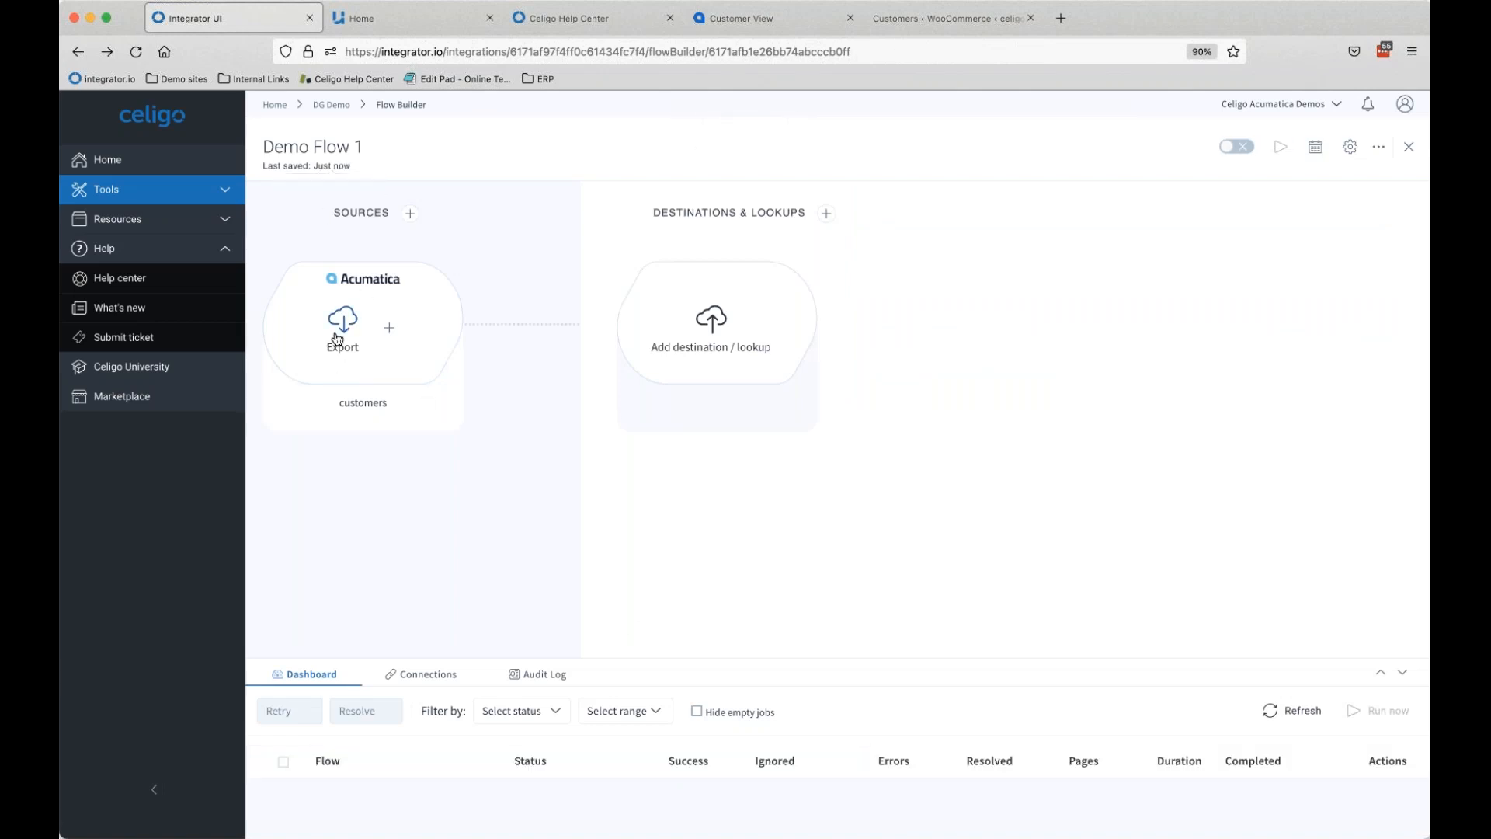
Step: Open the Acumatica customers export in the flow and review its settings and available API versions
click(337, 338)
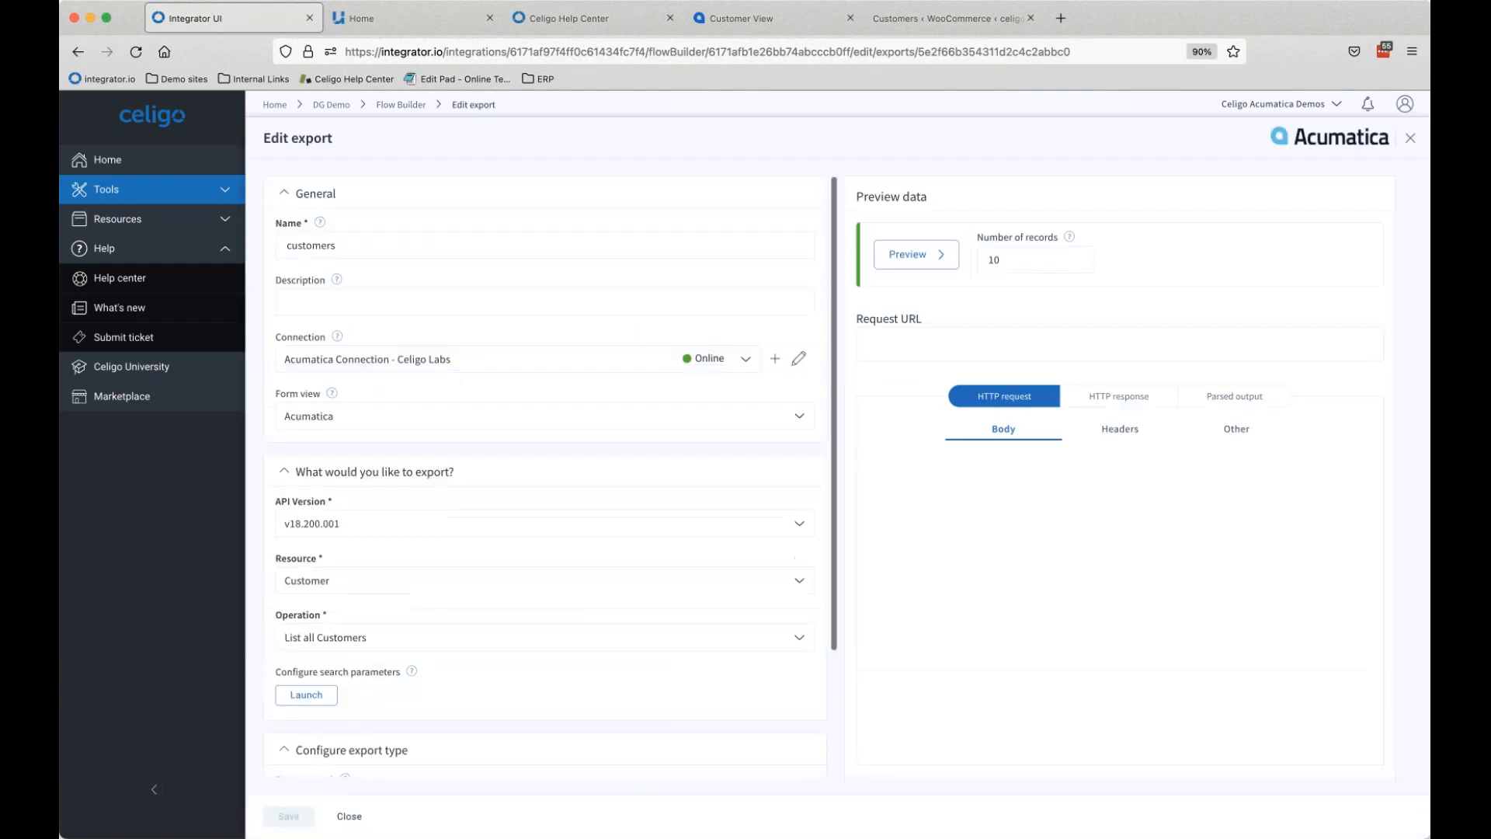
scroll(342, 350, down, 4)
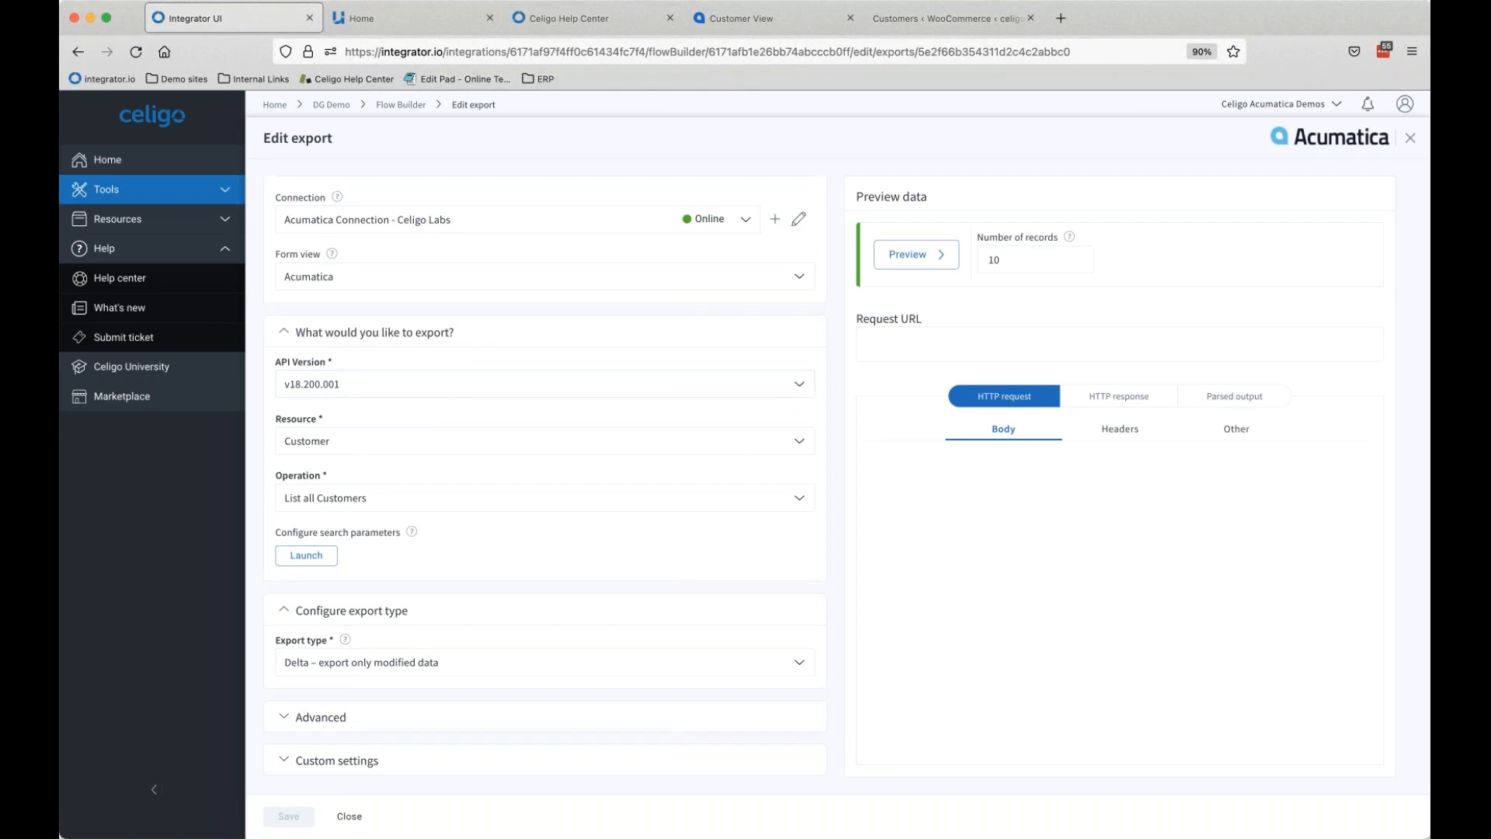
click(347, 390)
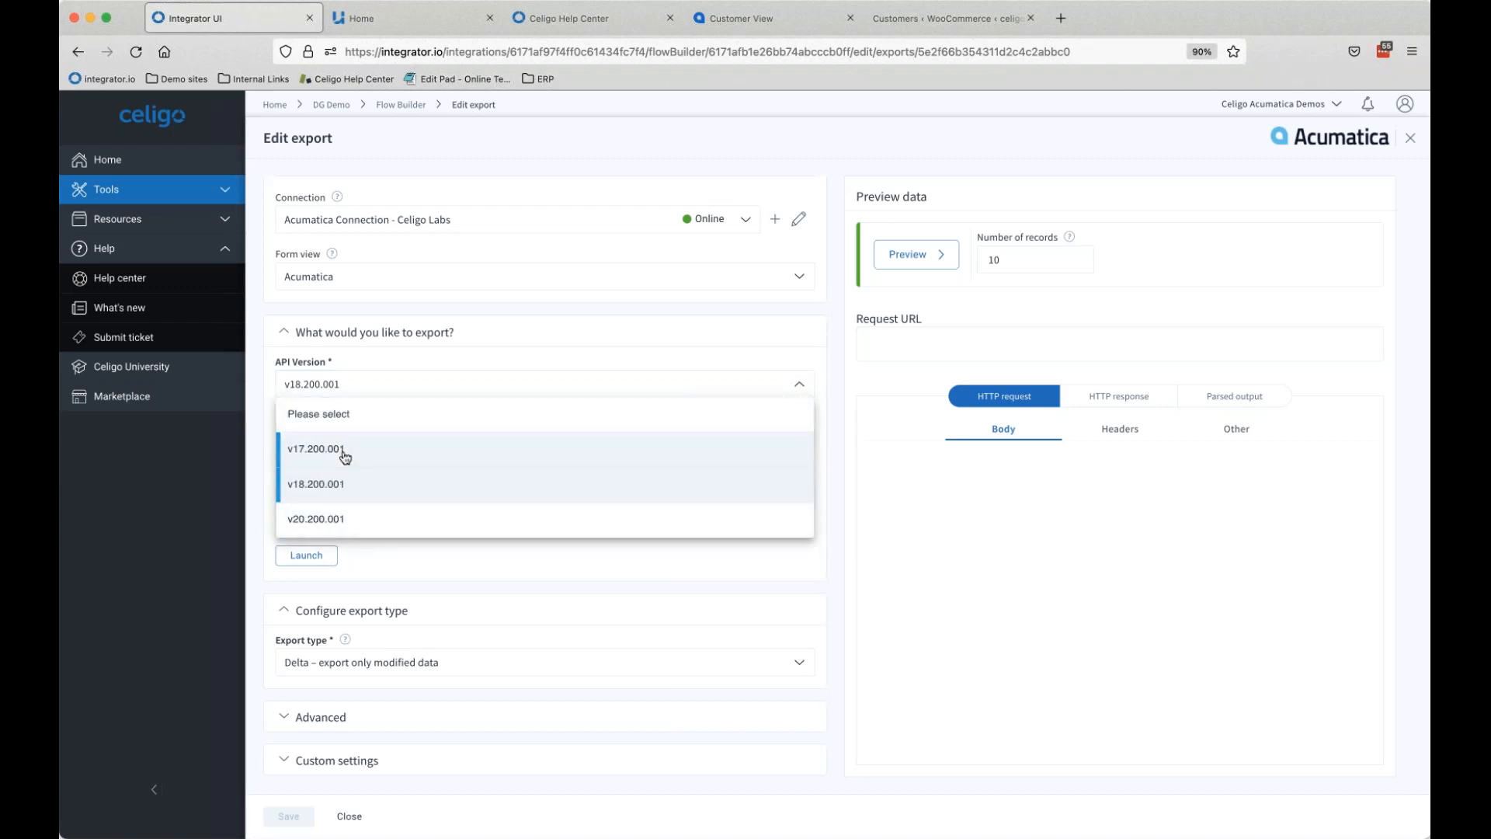
click(464, 331)
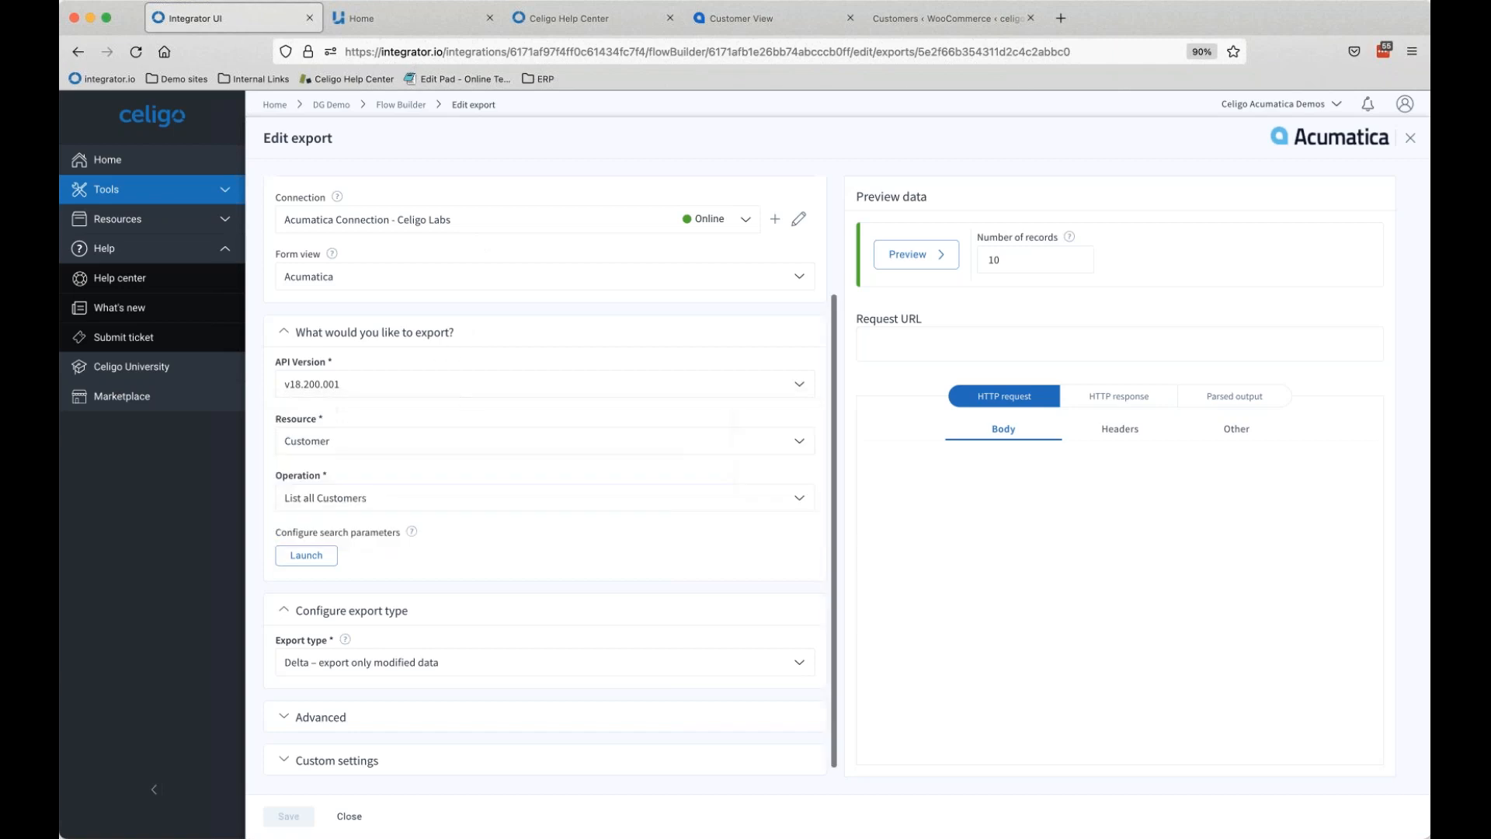
Step: Examine the list of resources available for the Acumatica export, keeping Customer as the selected resource
click(378, 451)
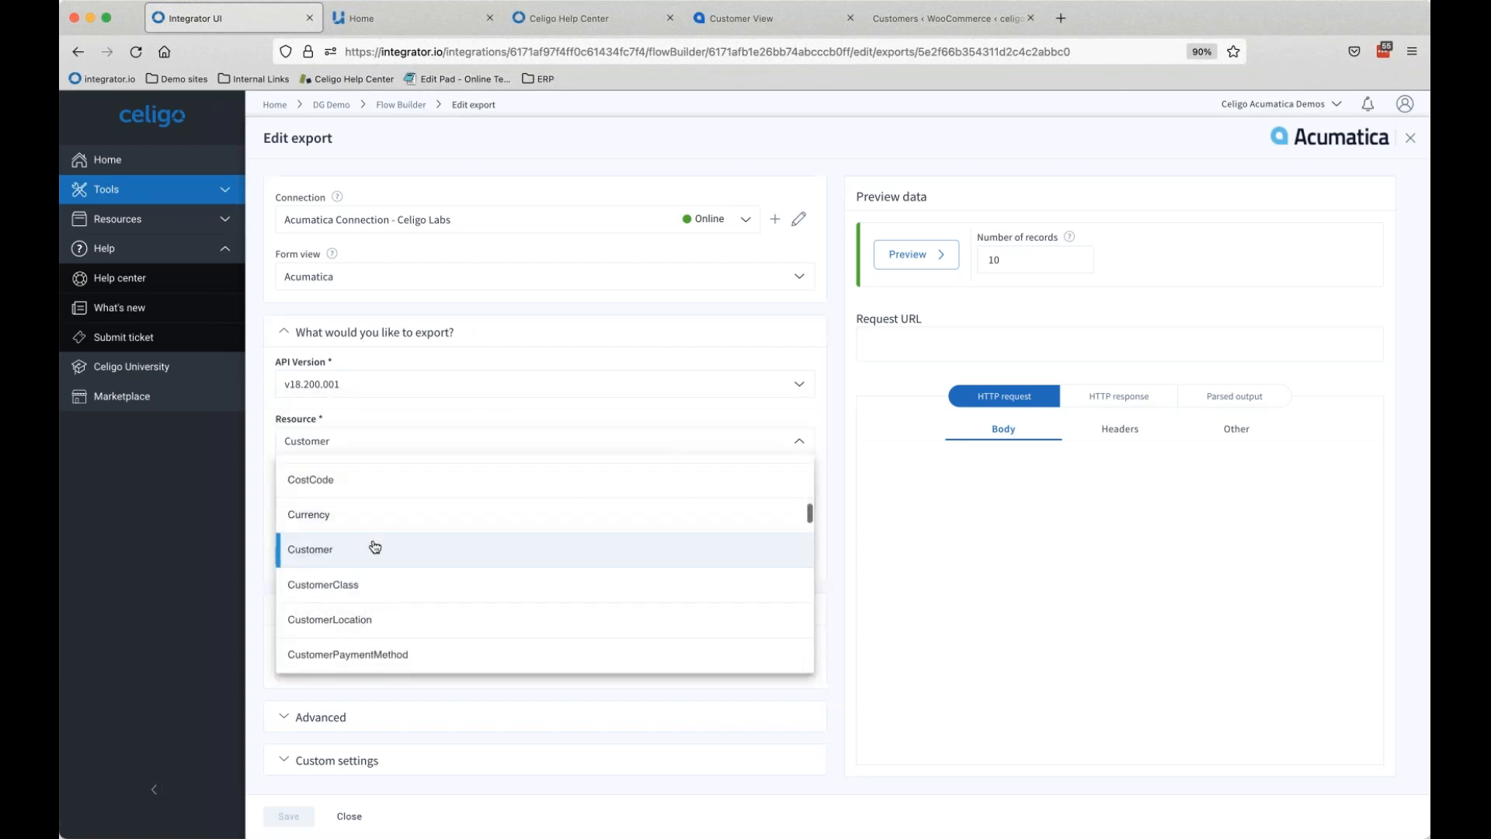
scroll(373, 549, up, 4)
scroll(543, 563, up, 8)
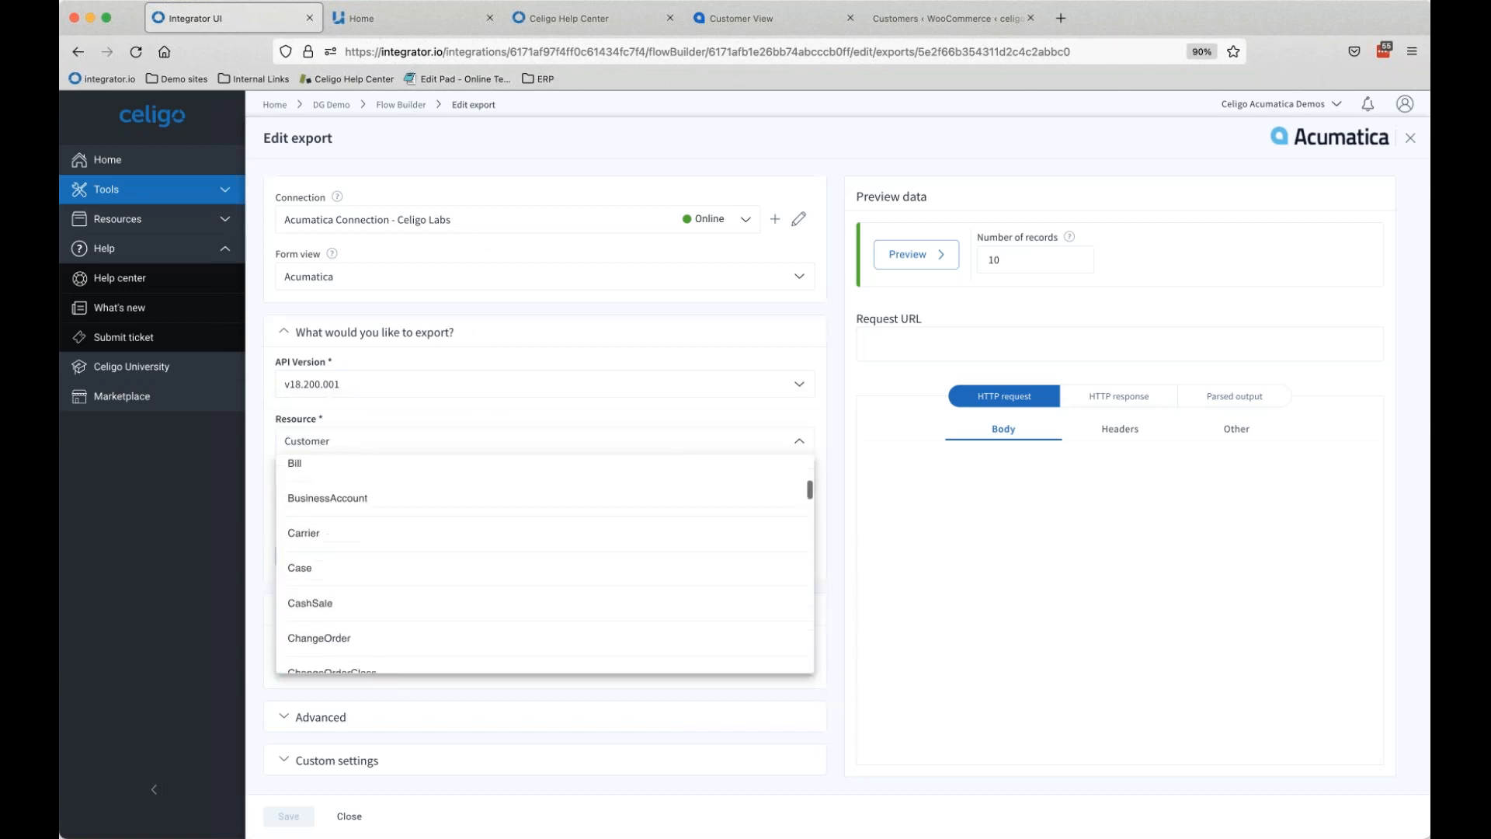
scroll(373, 528, up, 3)
scroll(373, 528, down, 6)
scroll(373, 523, down, 1)
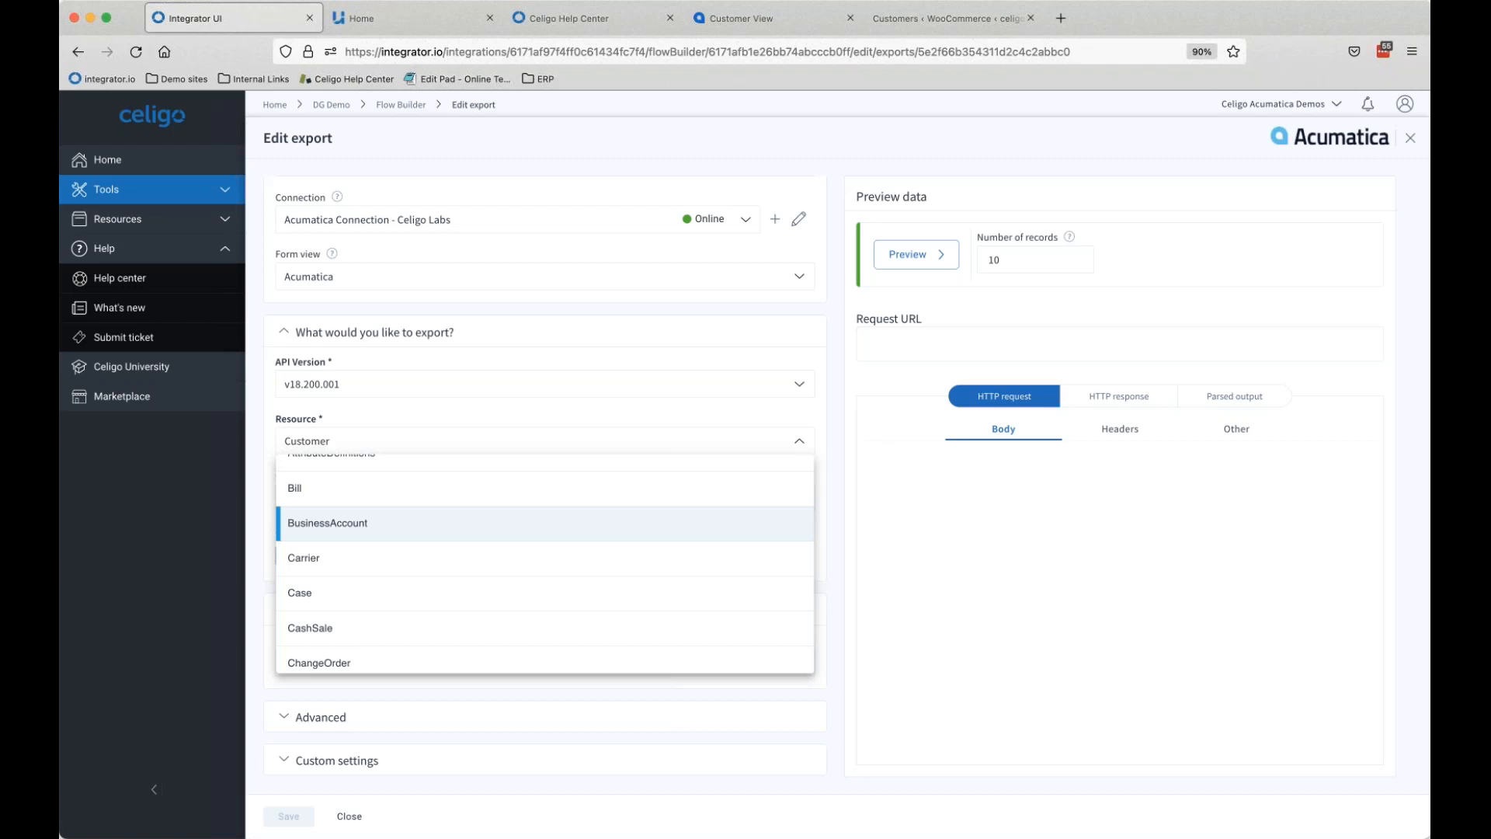
scroll(373, 523, down, 5)
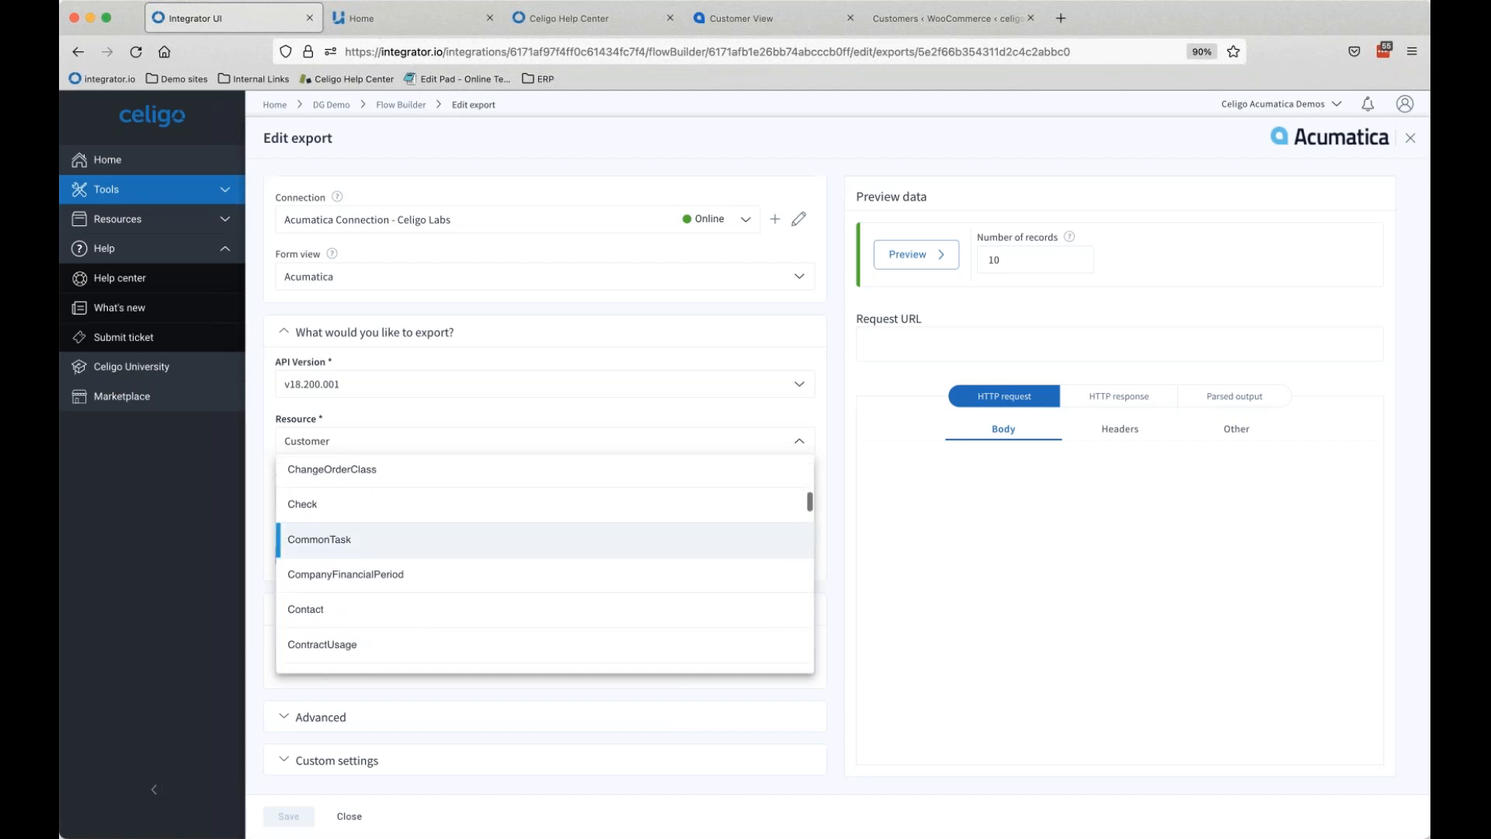
scroll(373, 536, down, 3)
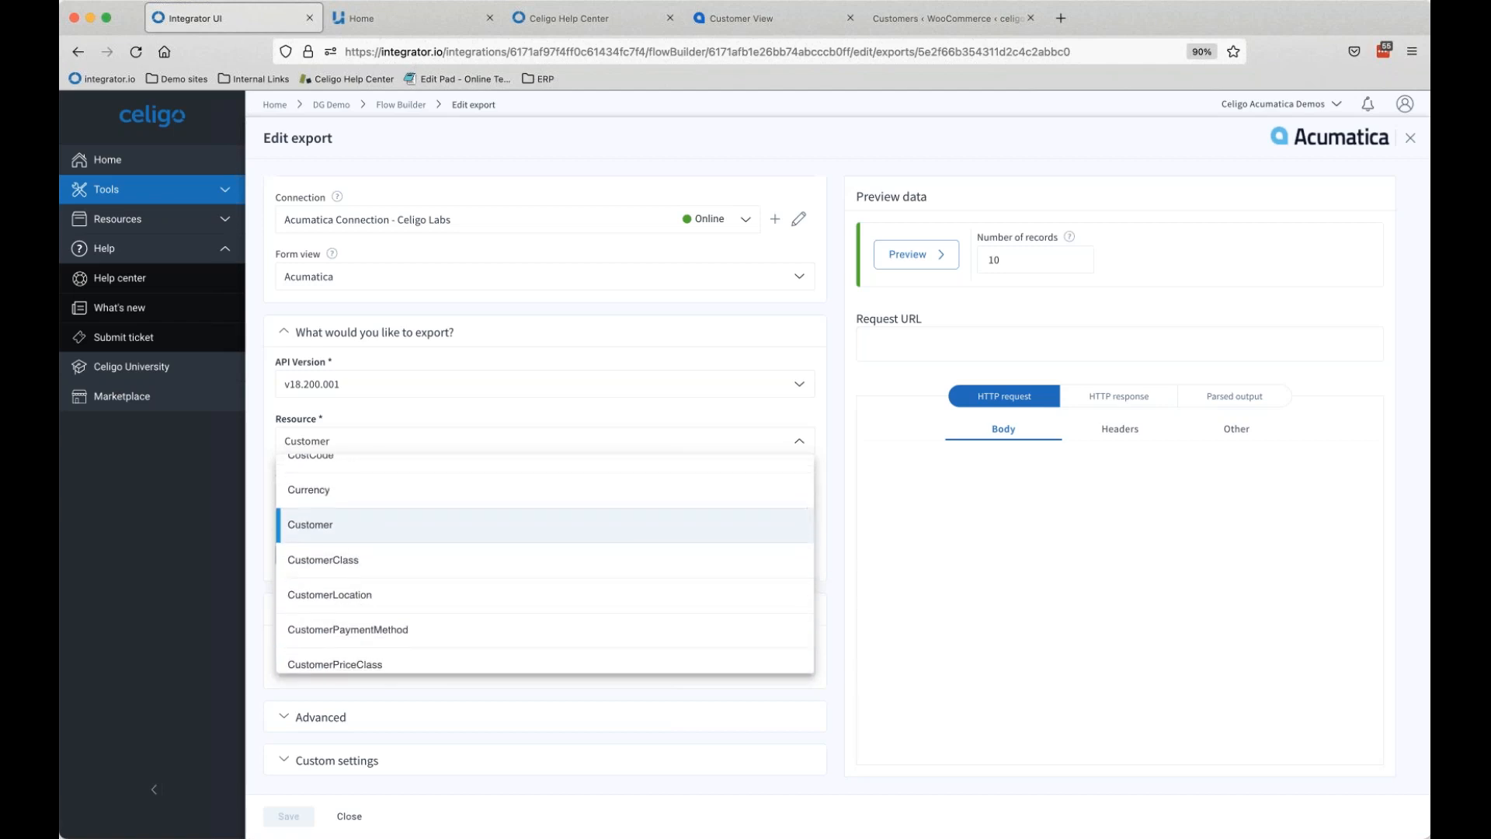
scroll(357, 543, down, 5)
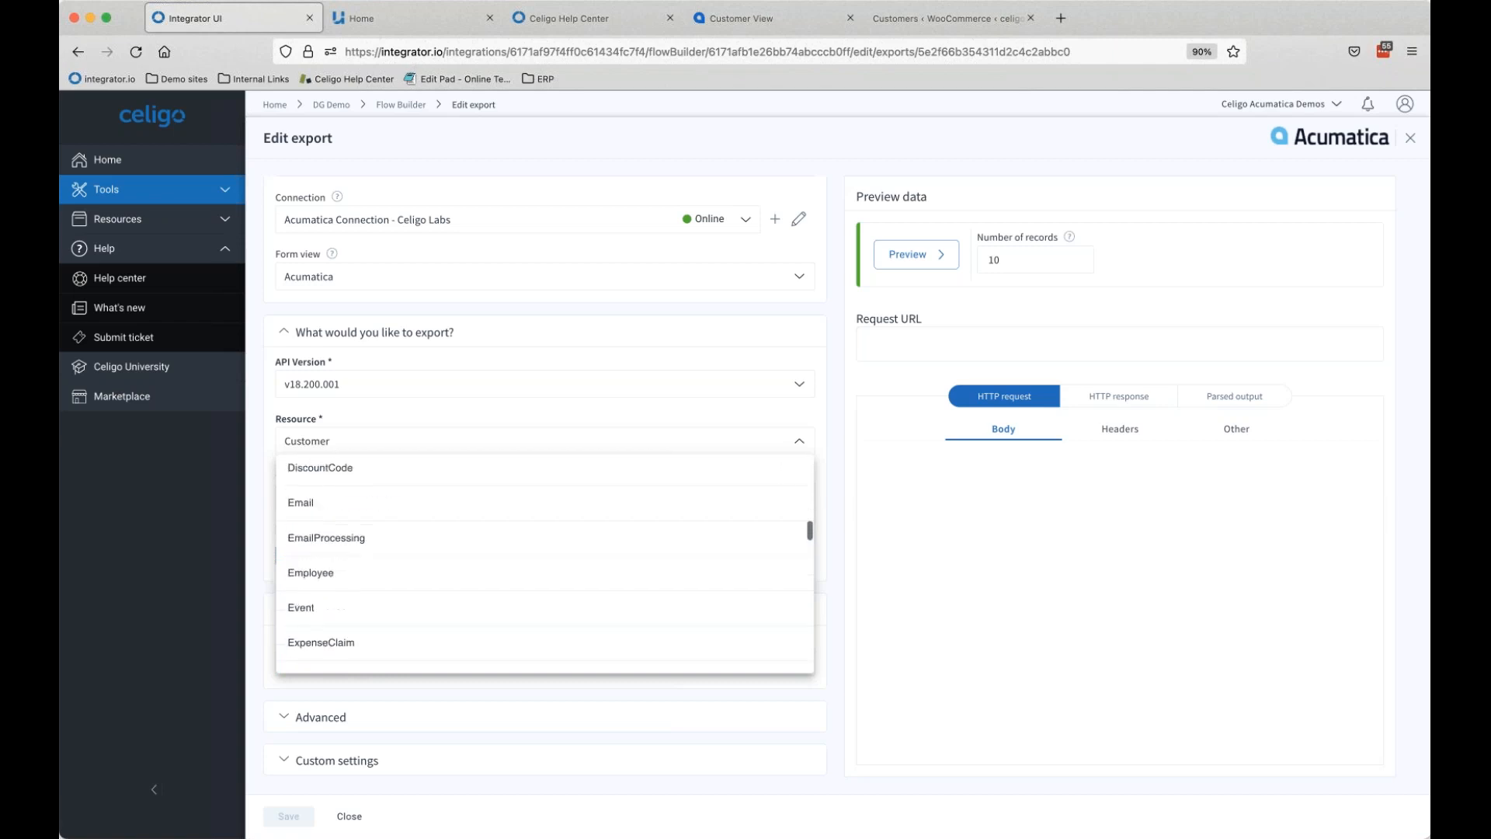
scroll(357, 552, down, 3)
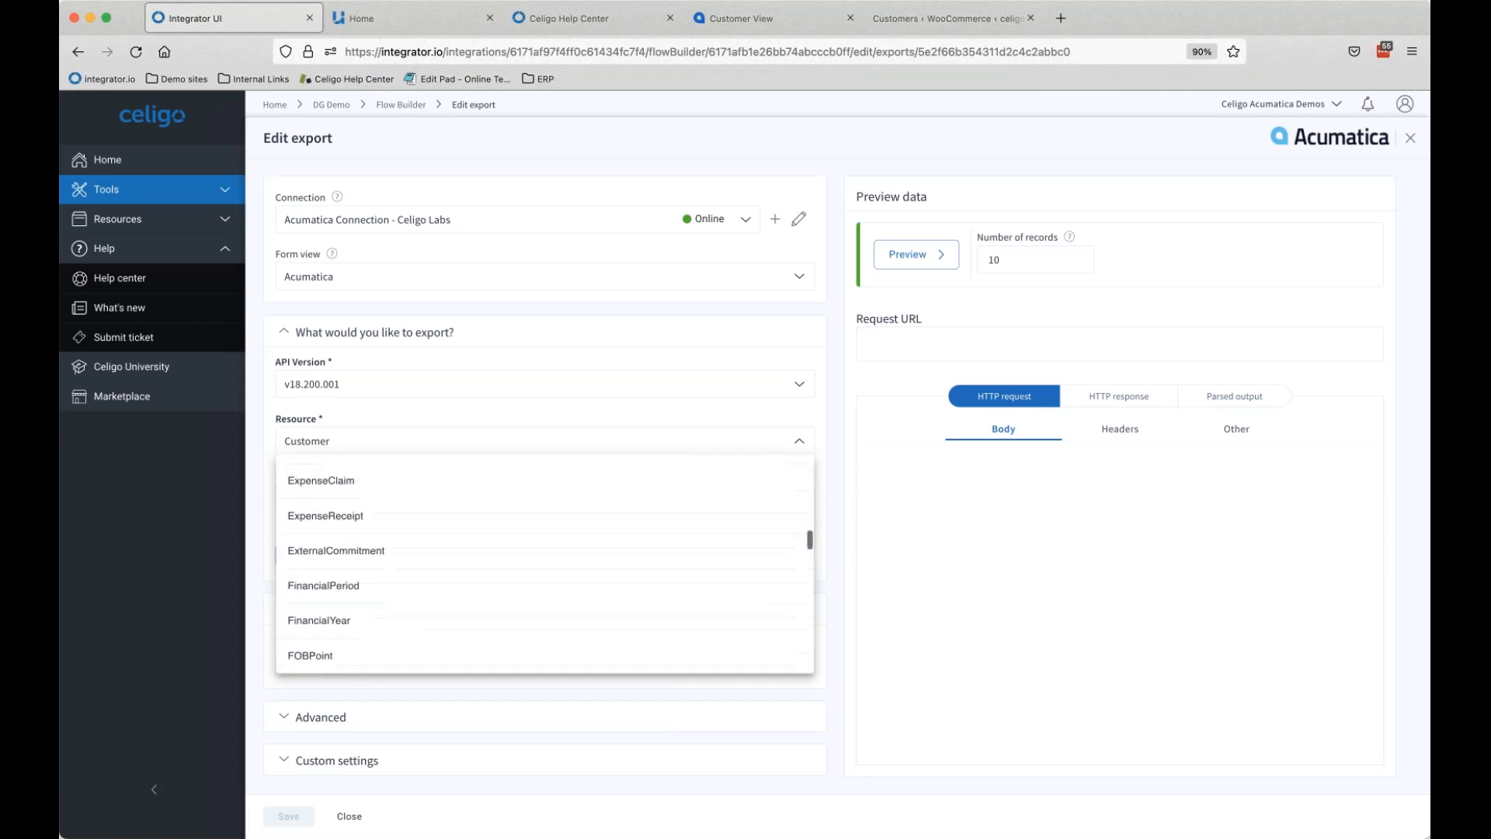
scroll(351, 603, up, 2)
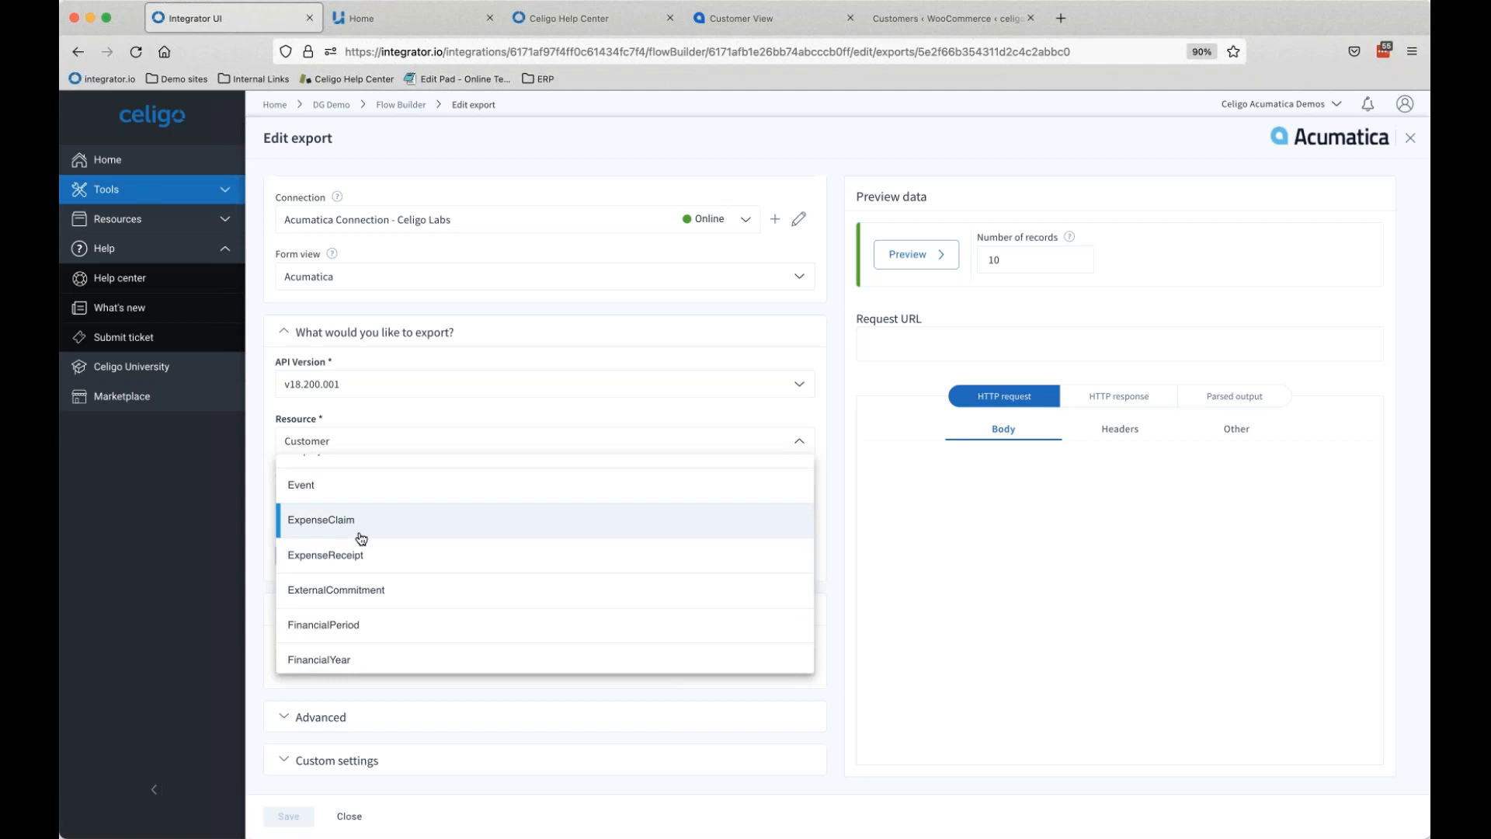
scroll(368, 553, down, 5)
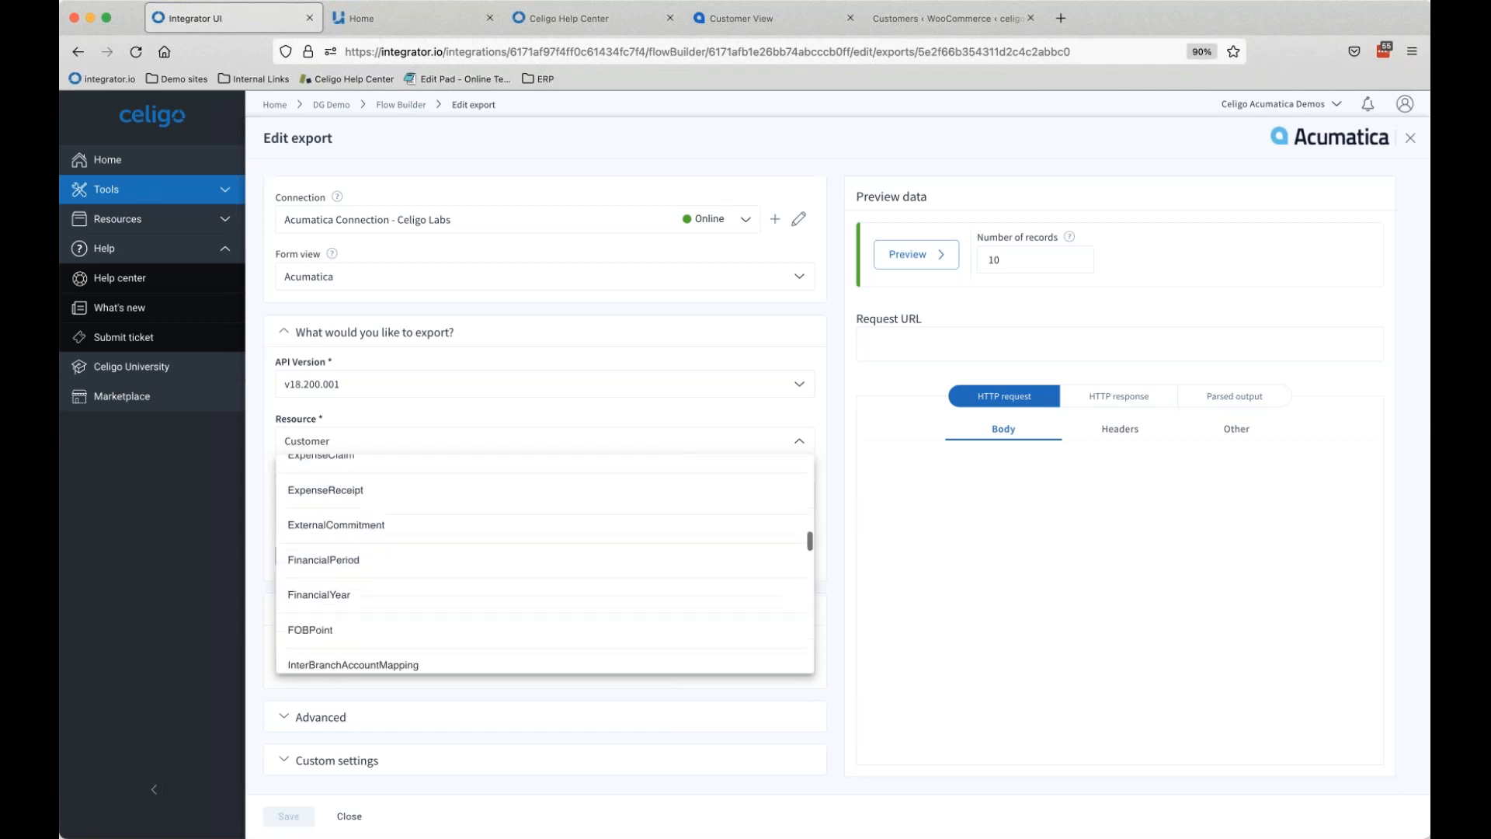
scroll(368, 553, down, 5)
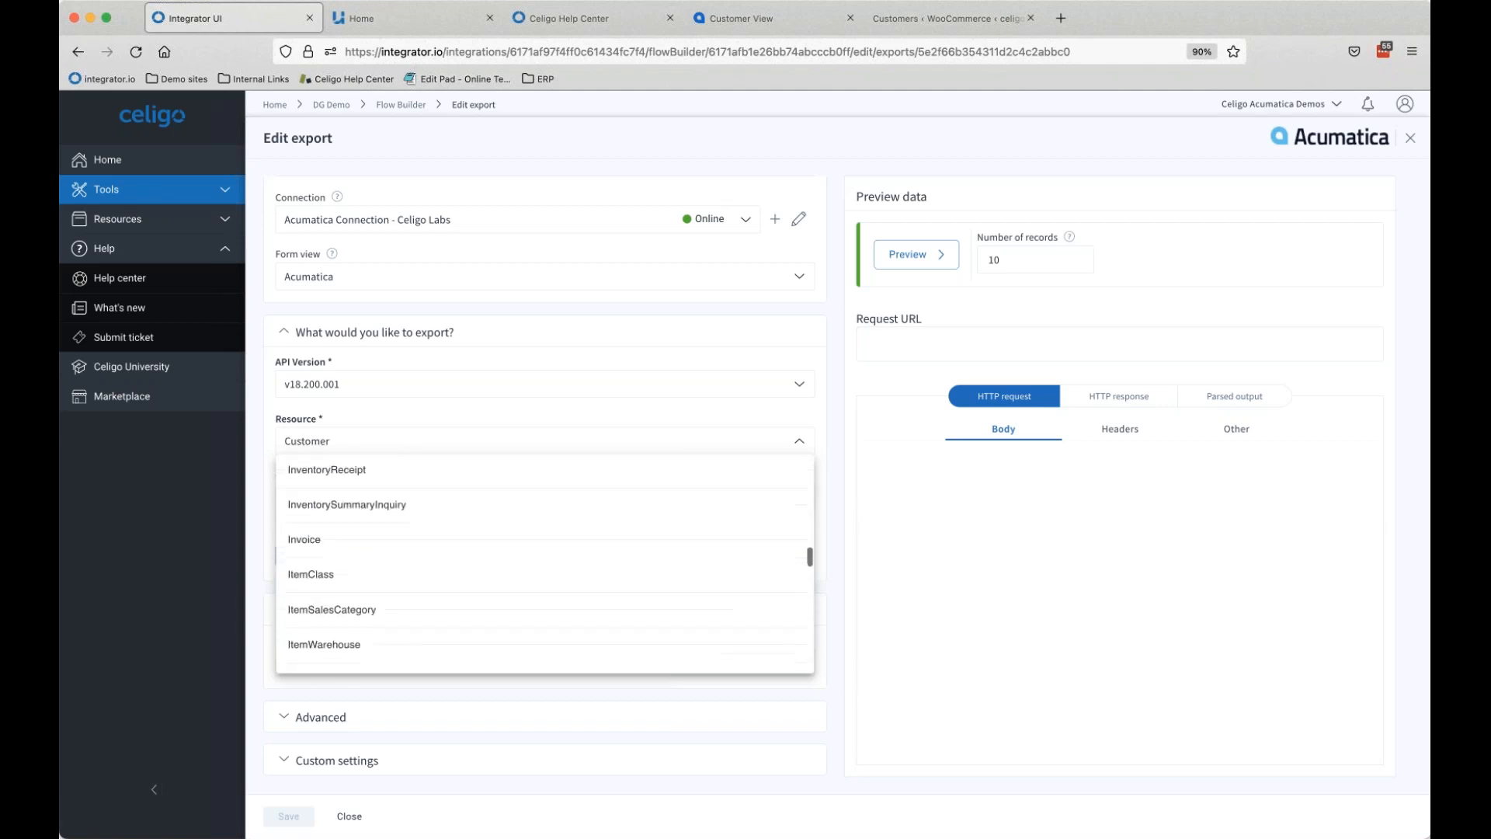
scroll(368, 553, down, 3)
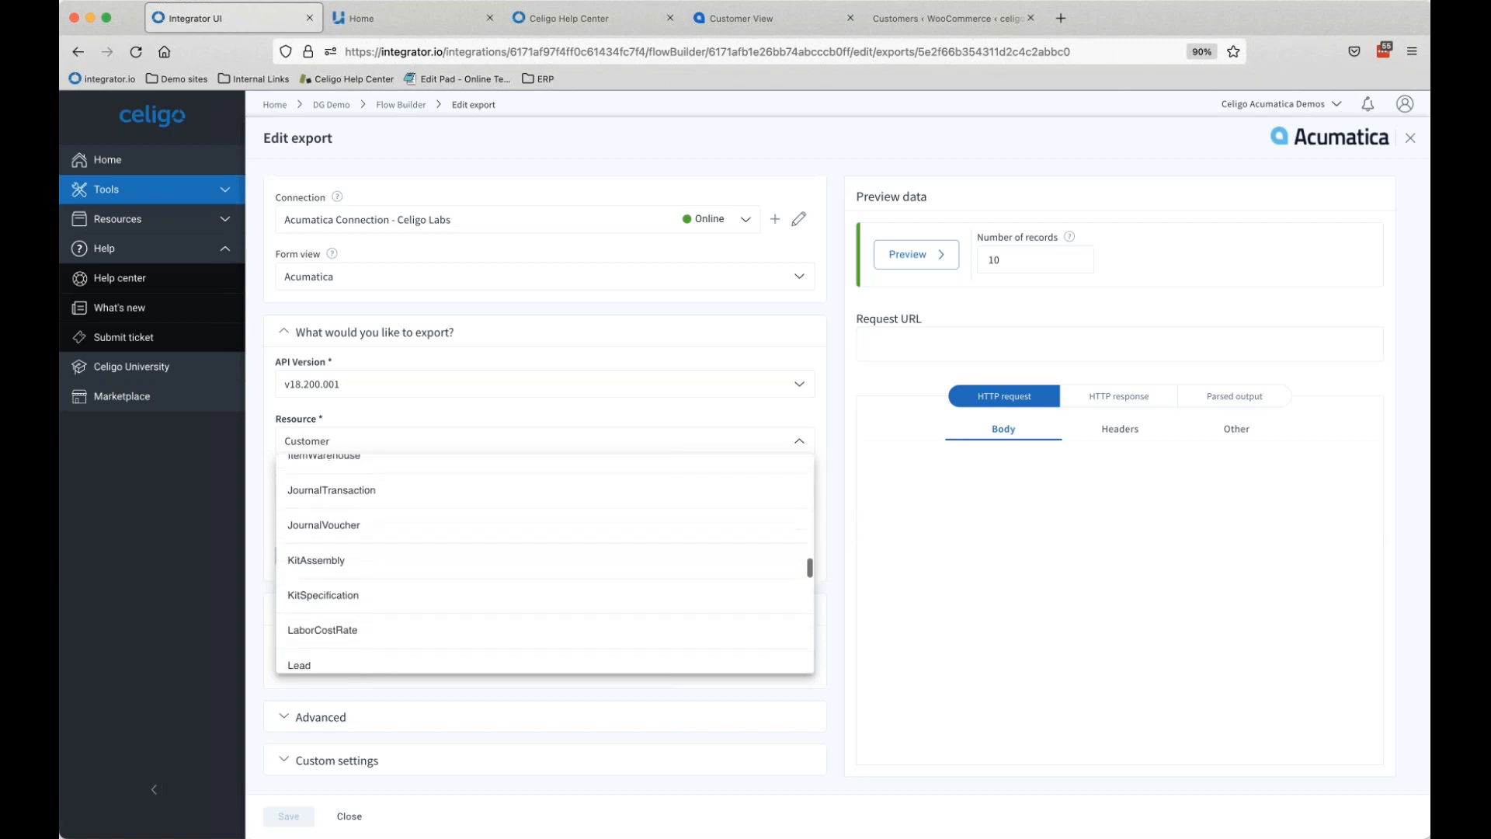
scroll(545, 563, down, 1)
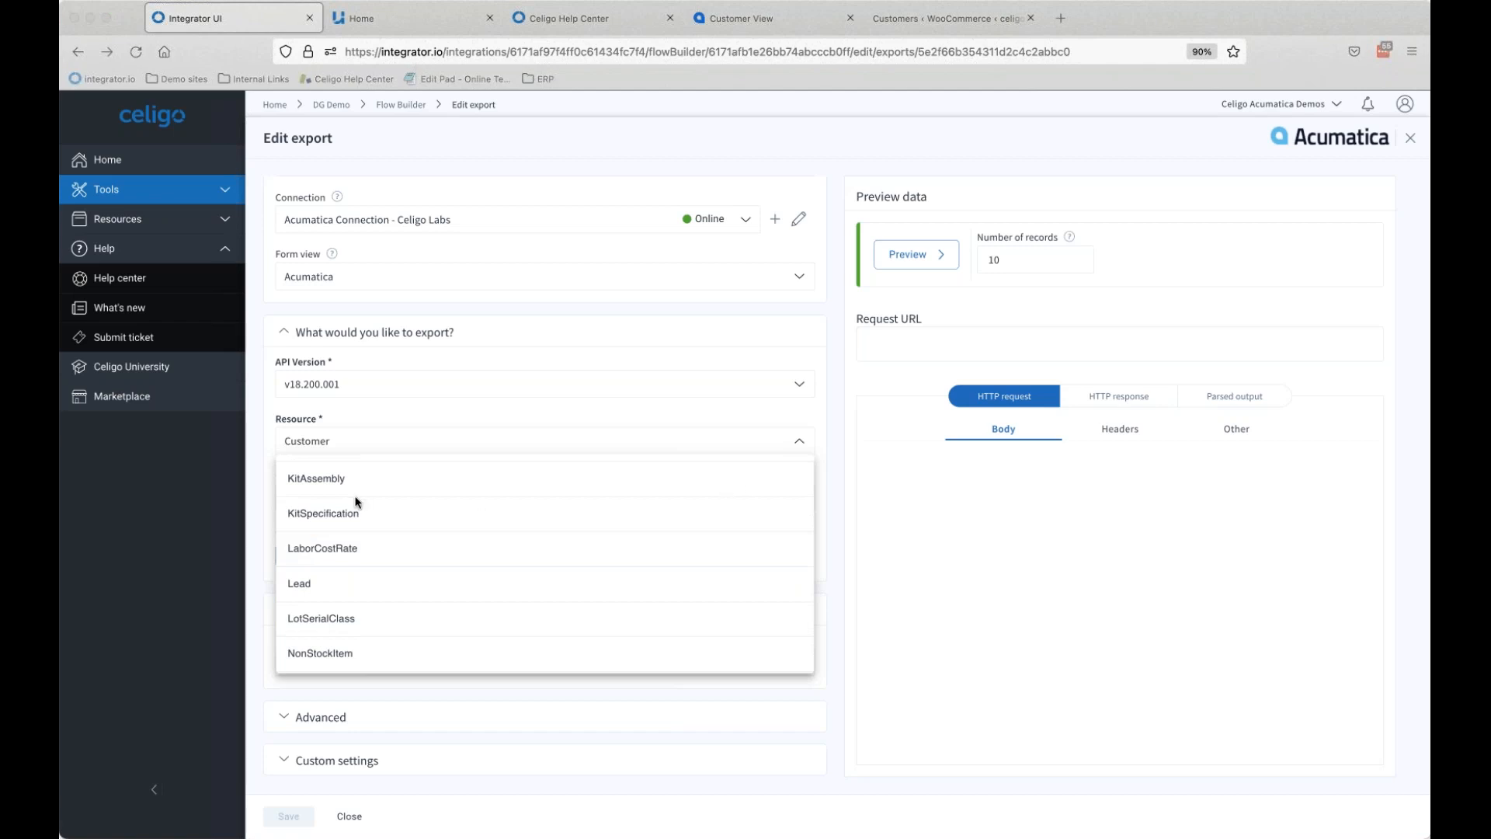
scroll(357, 506, down, 4)
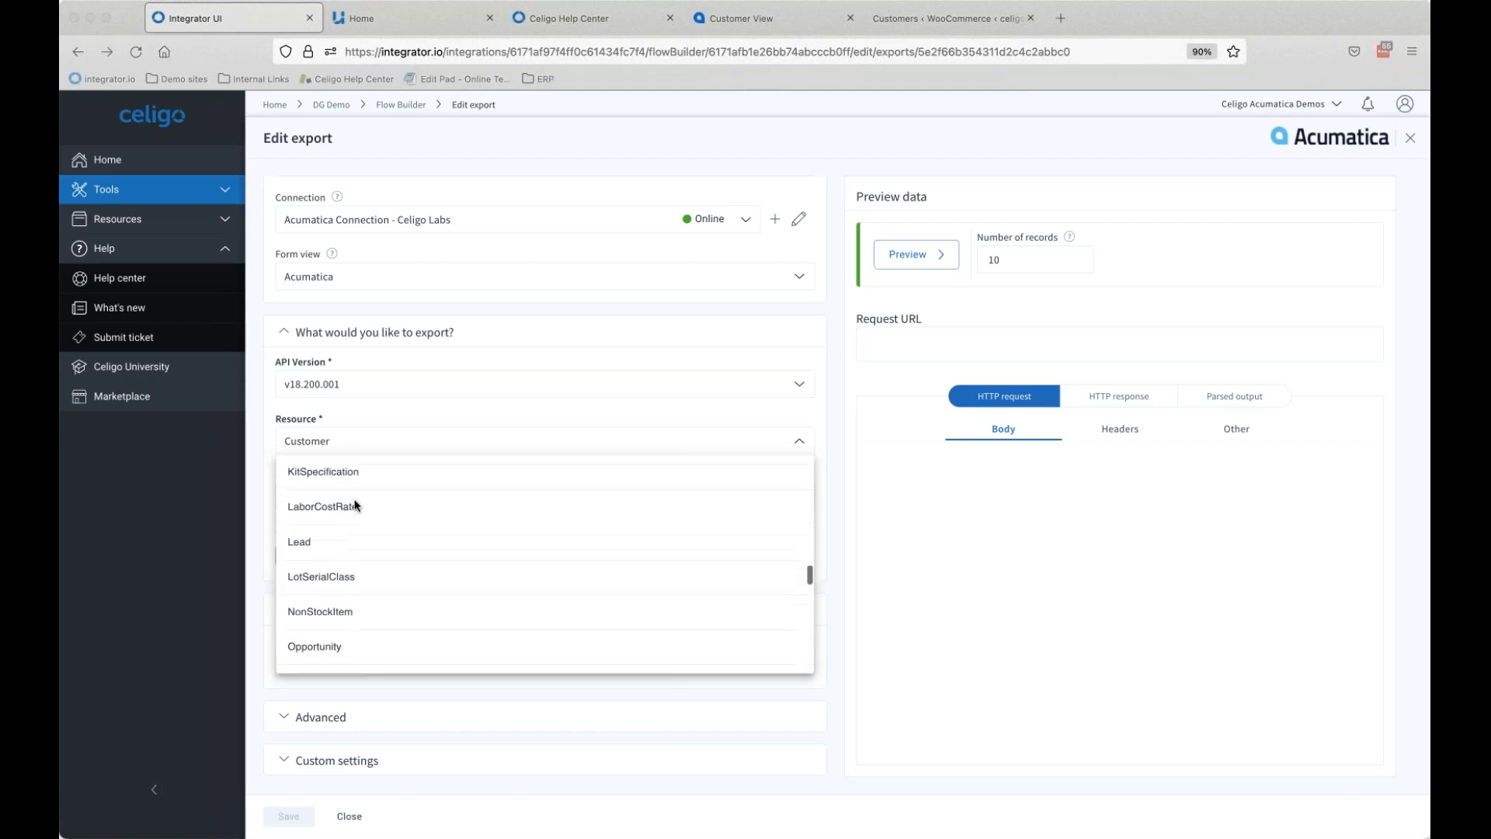
scroll(357, 506, down, 3)
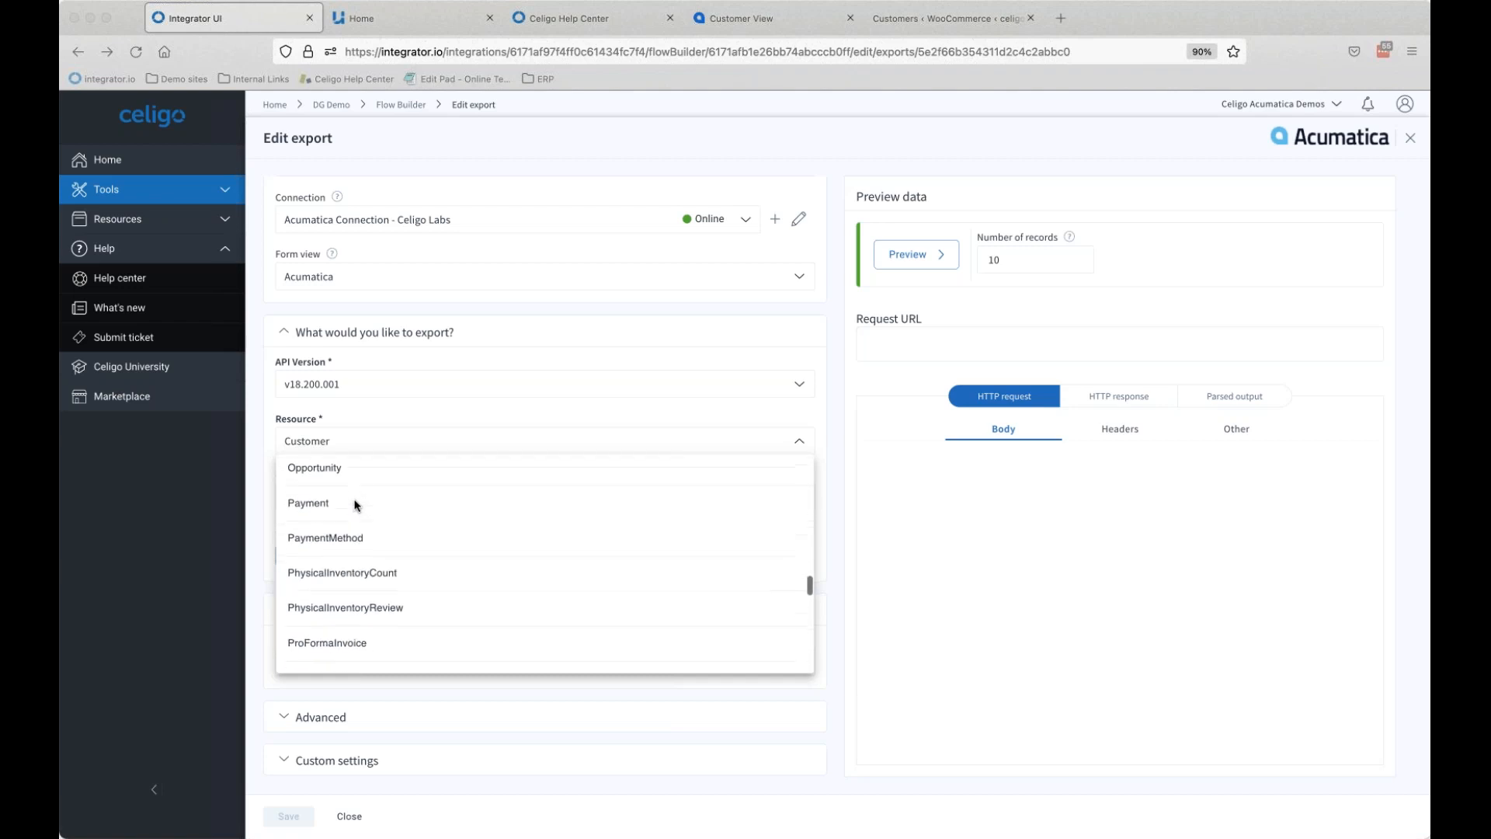
scroll(357, 506, down, 5)
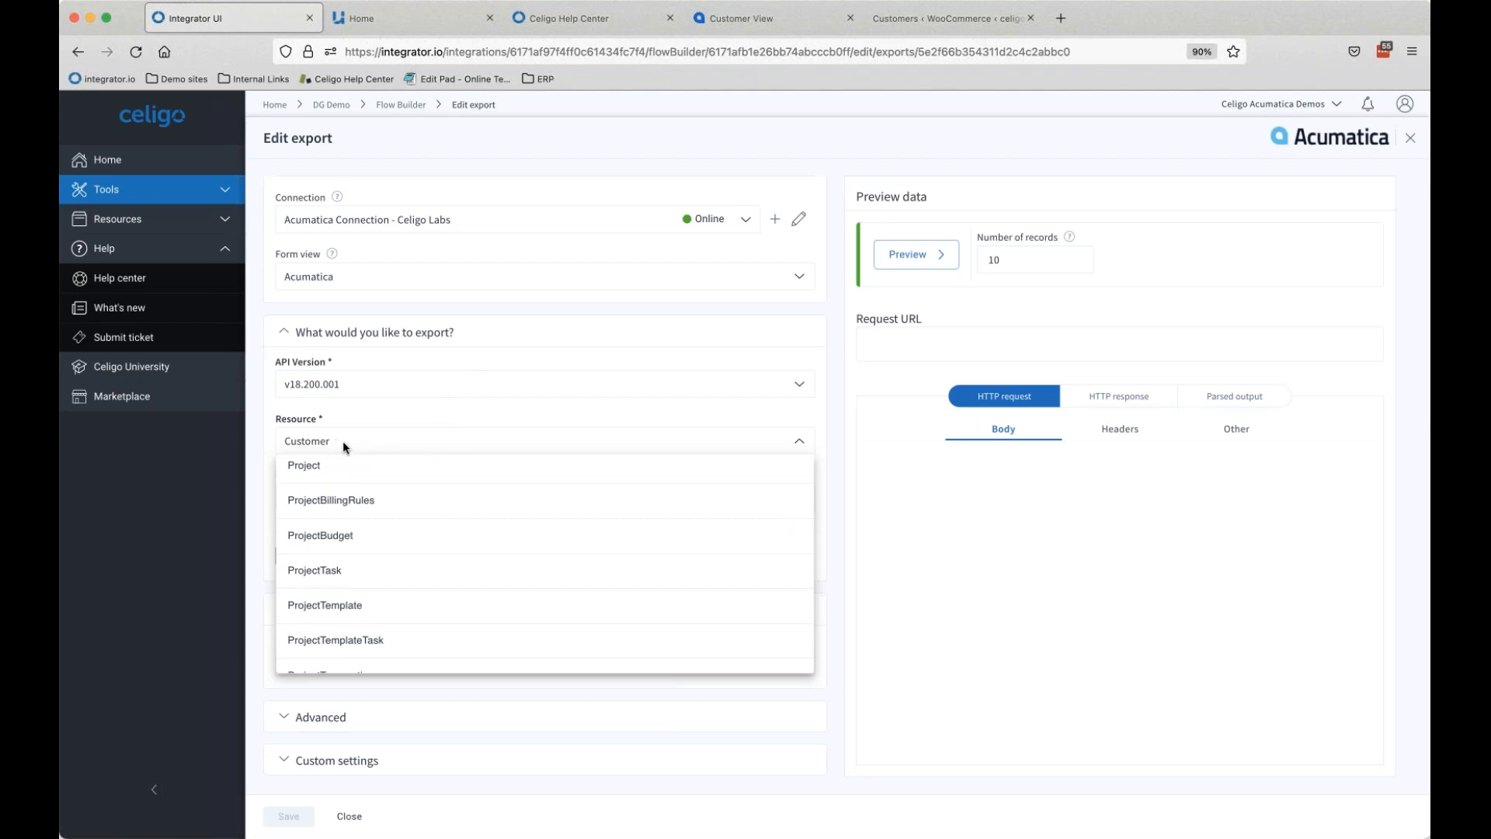
click(875, 458)
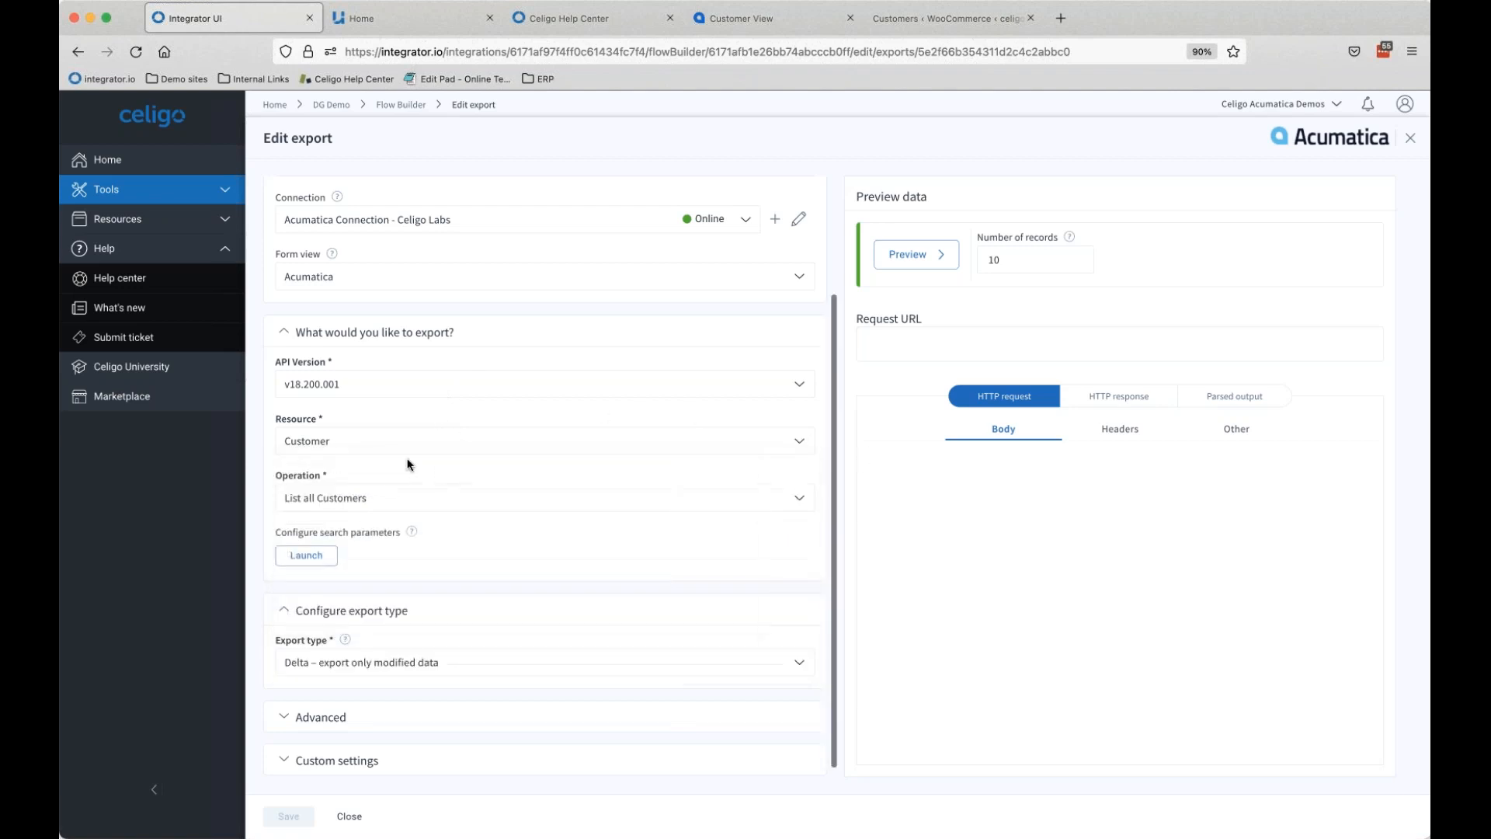
Step: Review the operations offered for the Customer resource and the export's search parameters, leaving both without changes
click(351, 497)
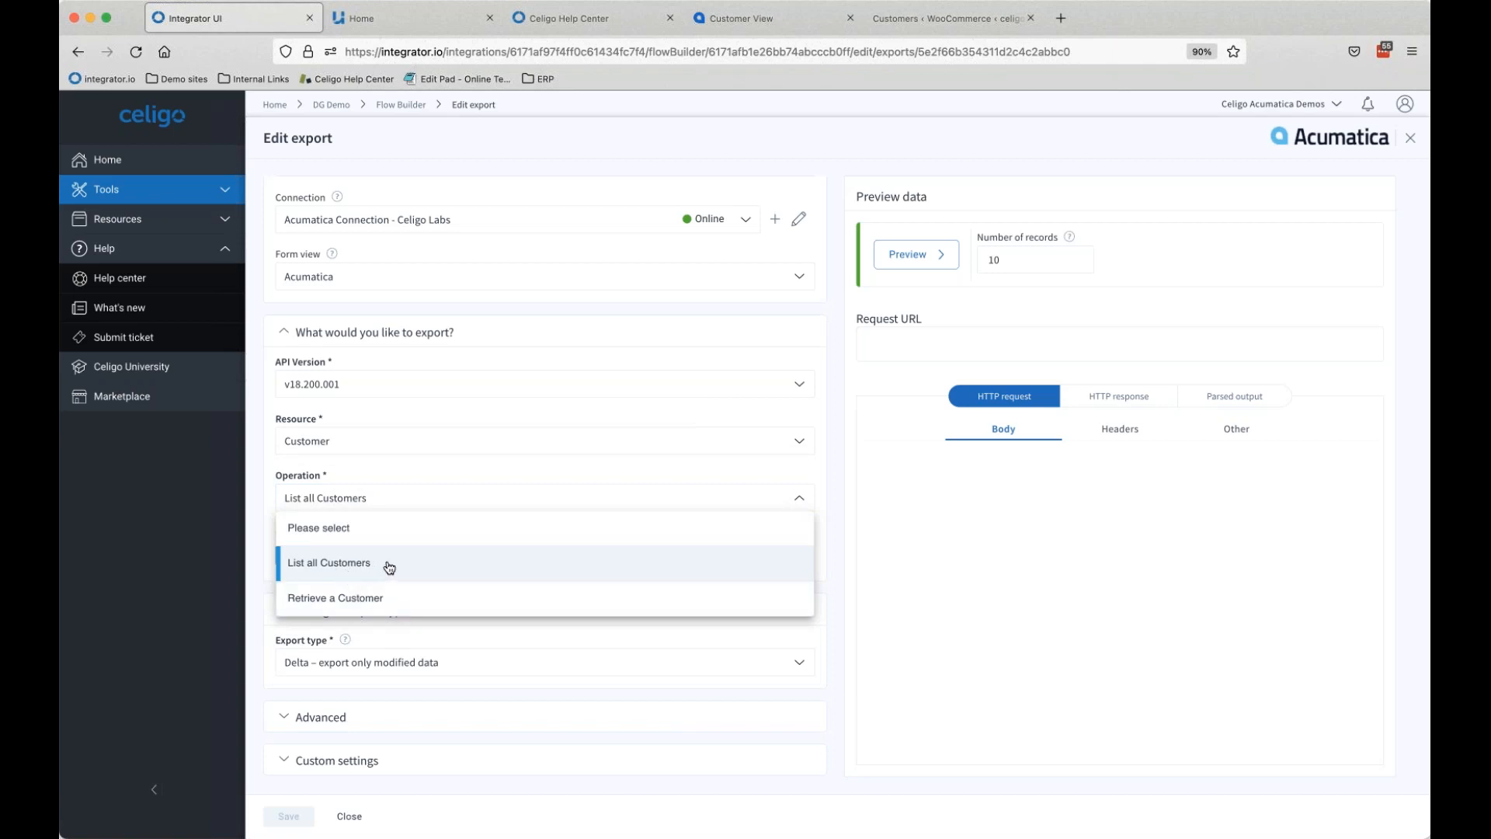
click(320, 563)
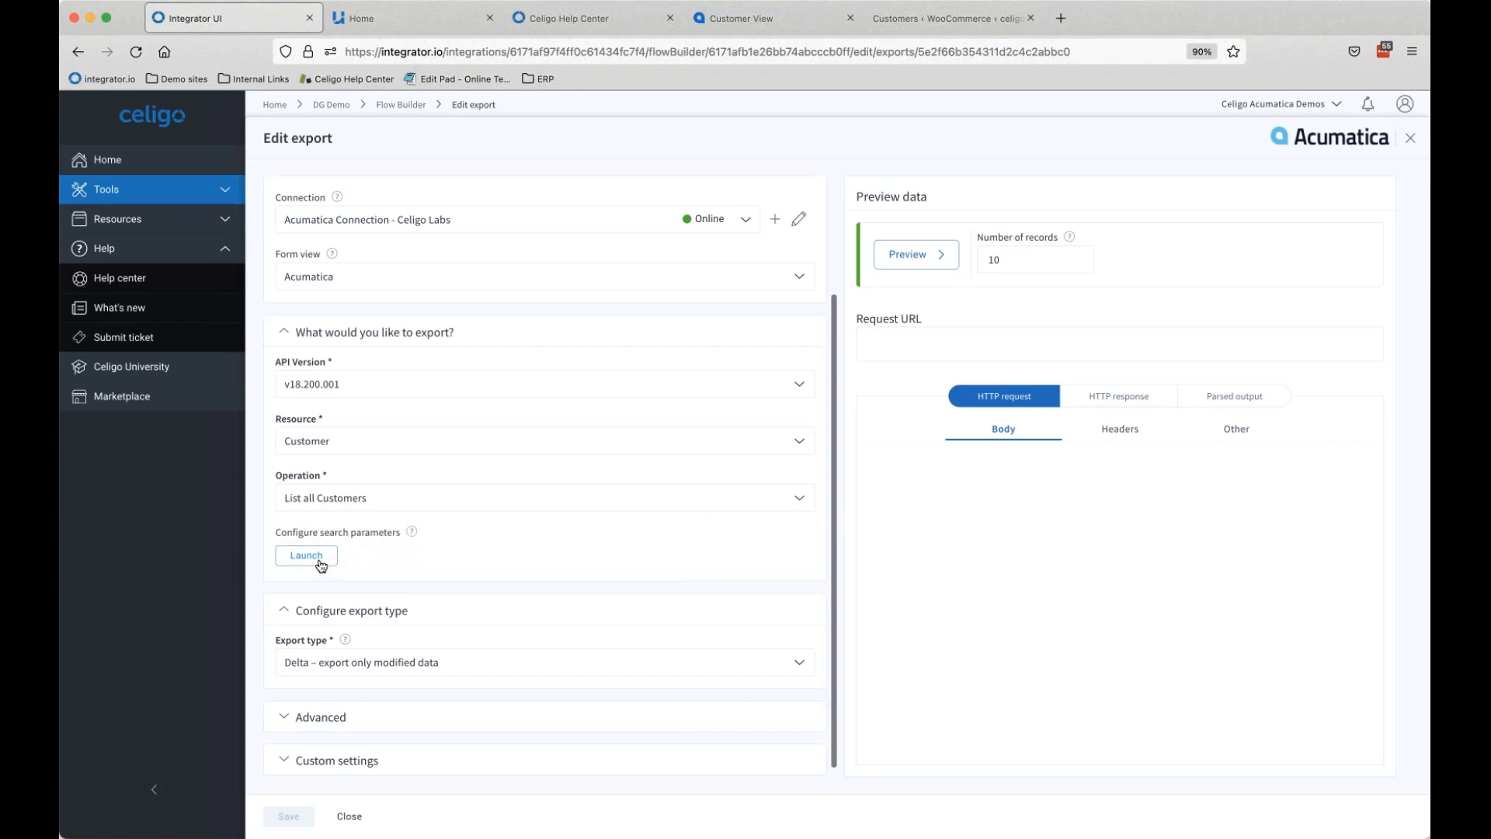
click(321, 562)
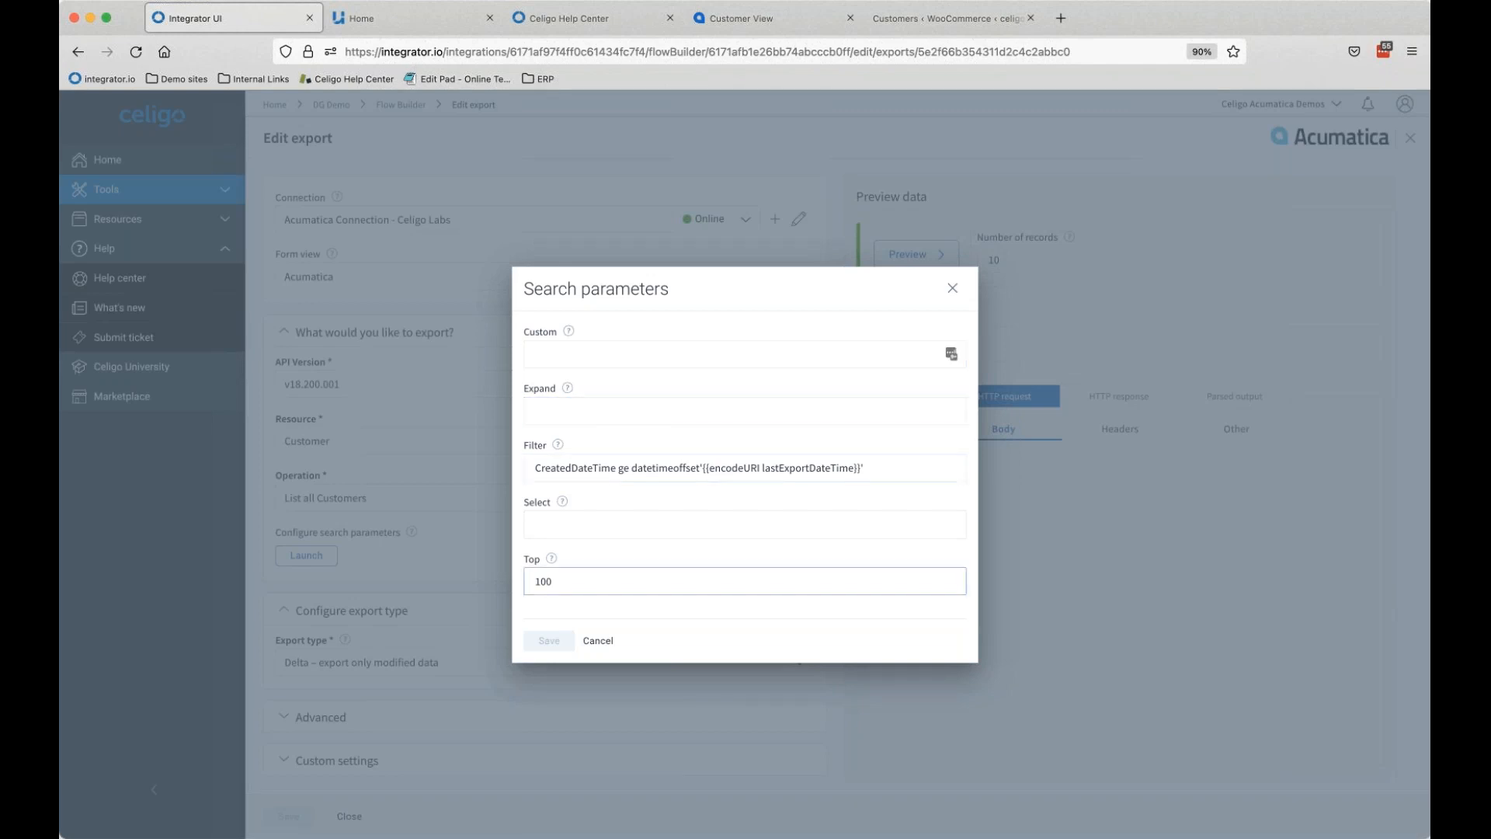
click(601, 643)
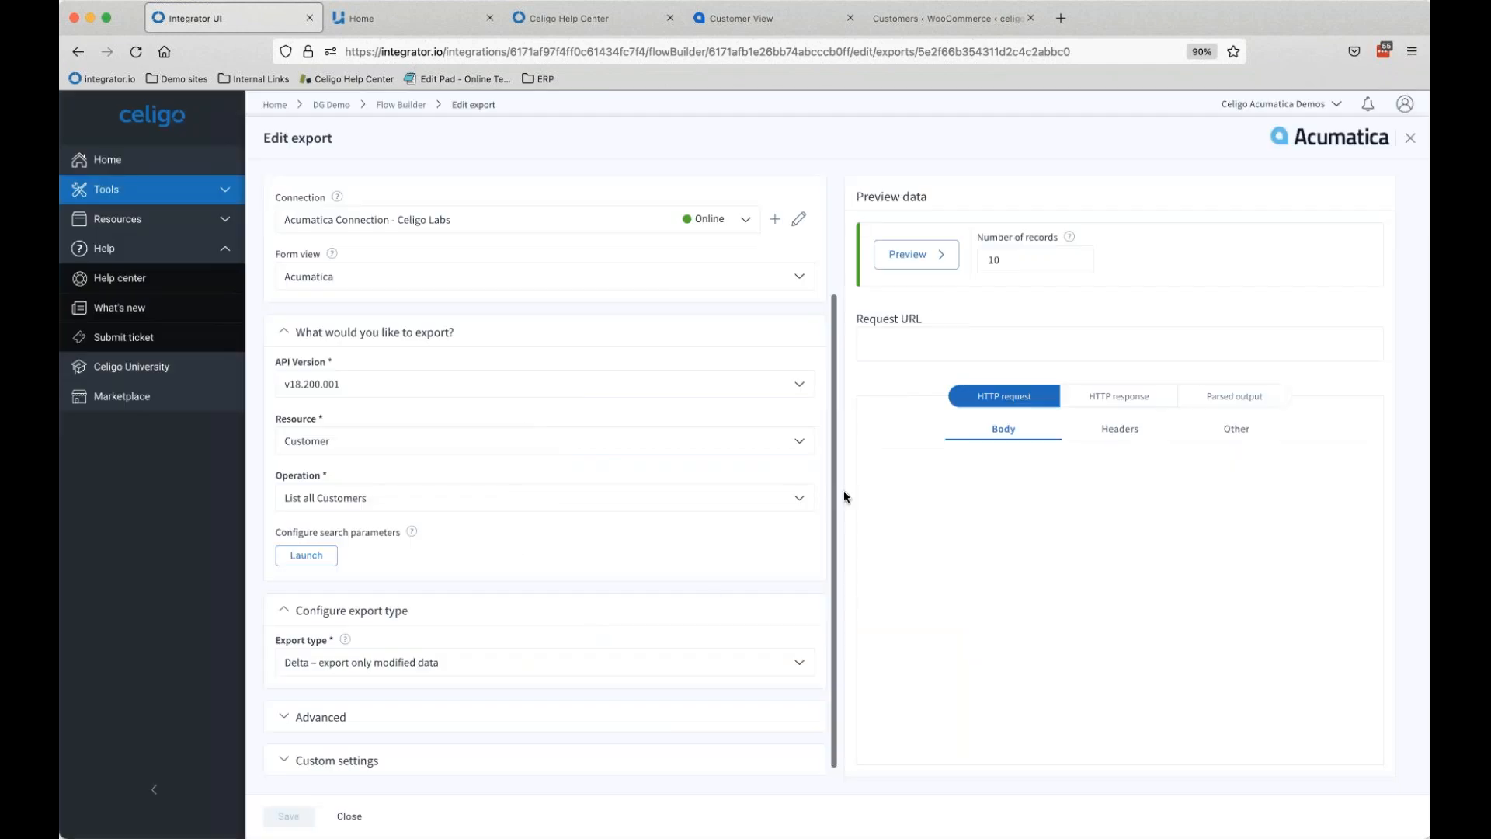
Step: Preview the customers export data and examine the request URL and the parsed record output
click(900, 263)
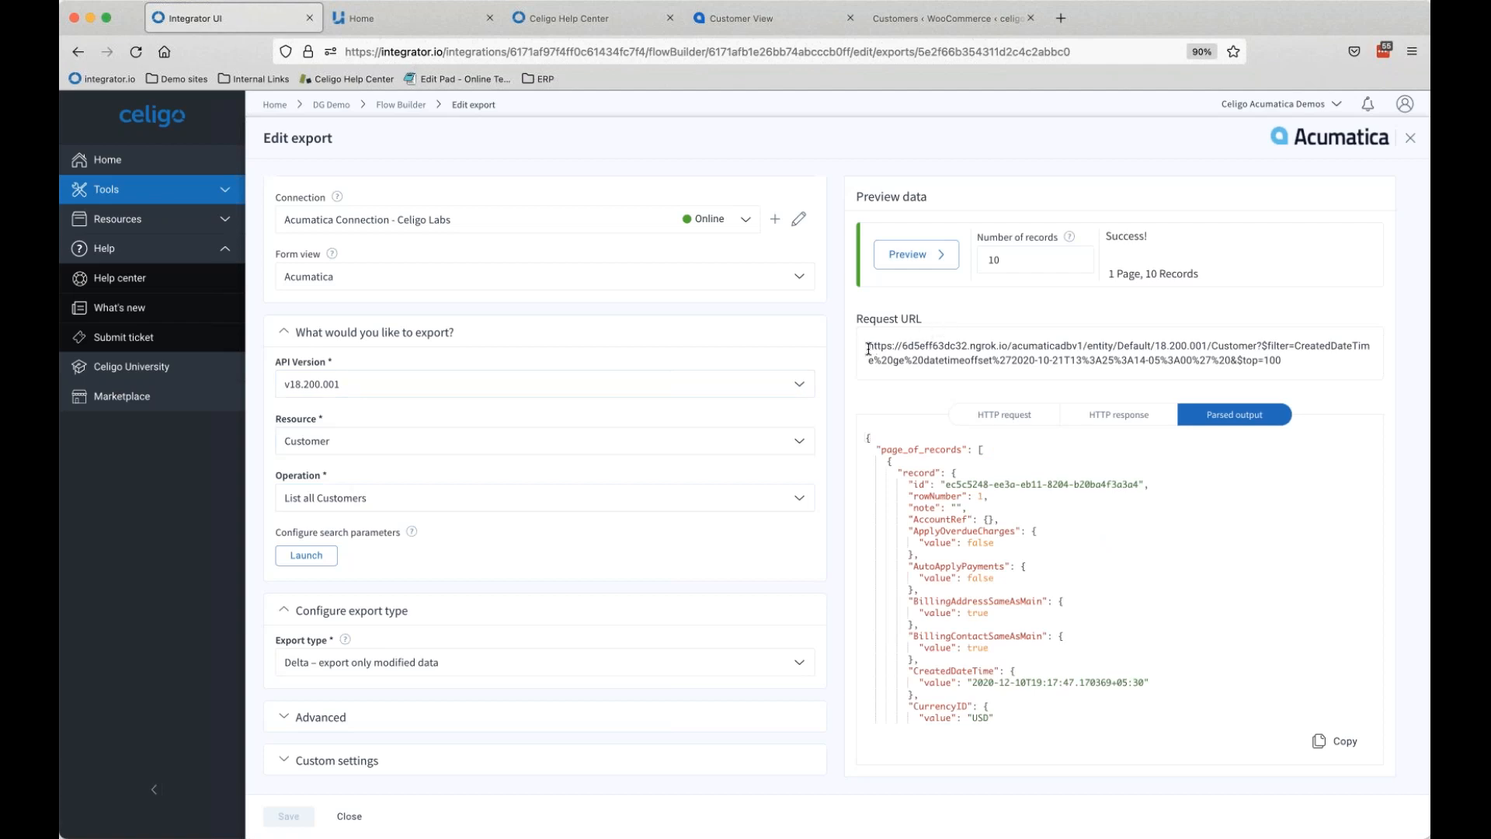
drag(869, 349, 1307, 375)
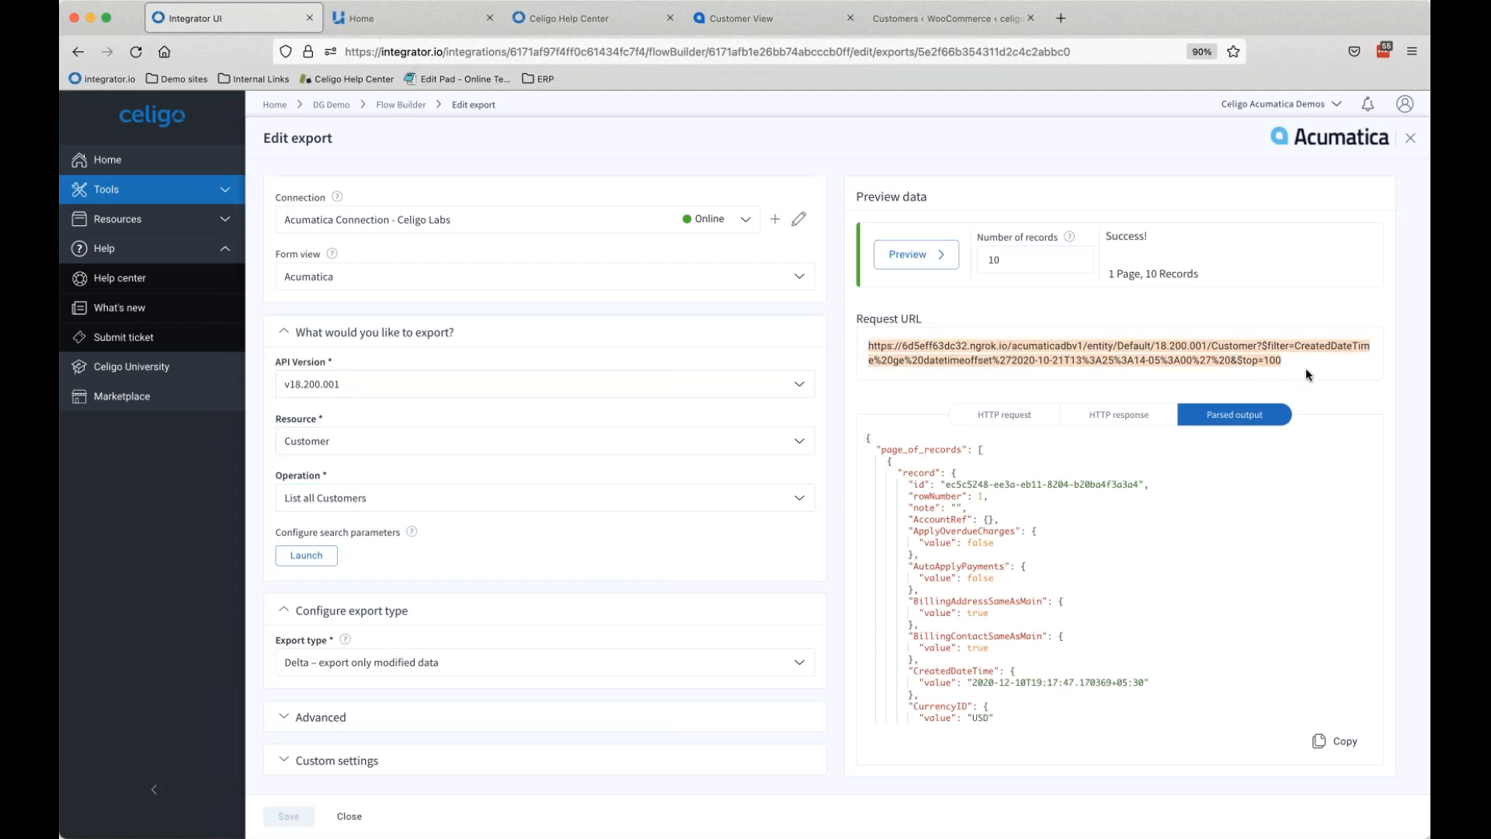
click(1307, 375)
drag(1007, 484, 1041, 698)
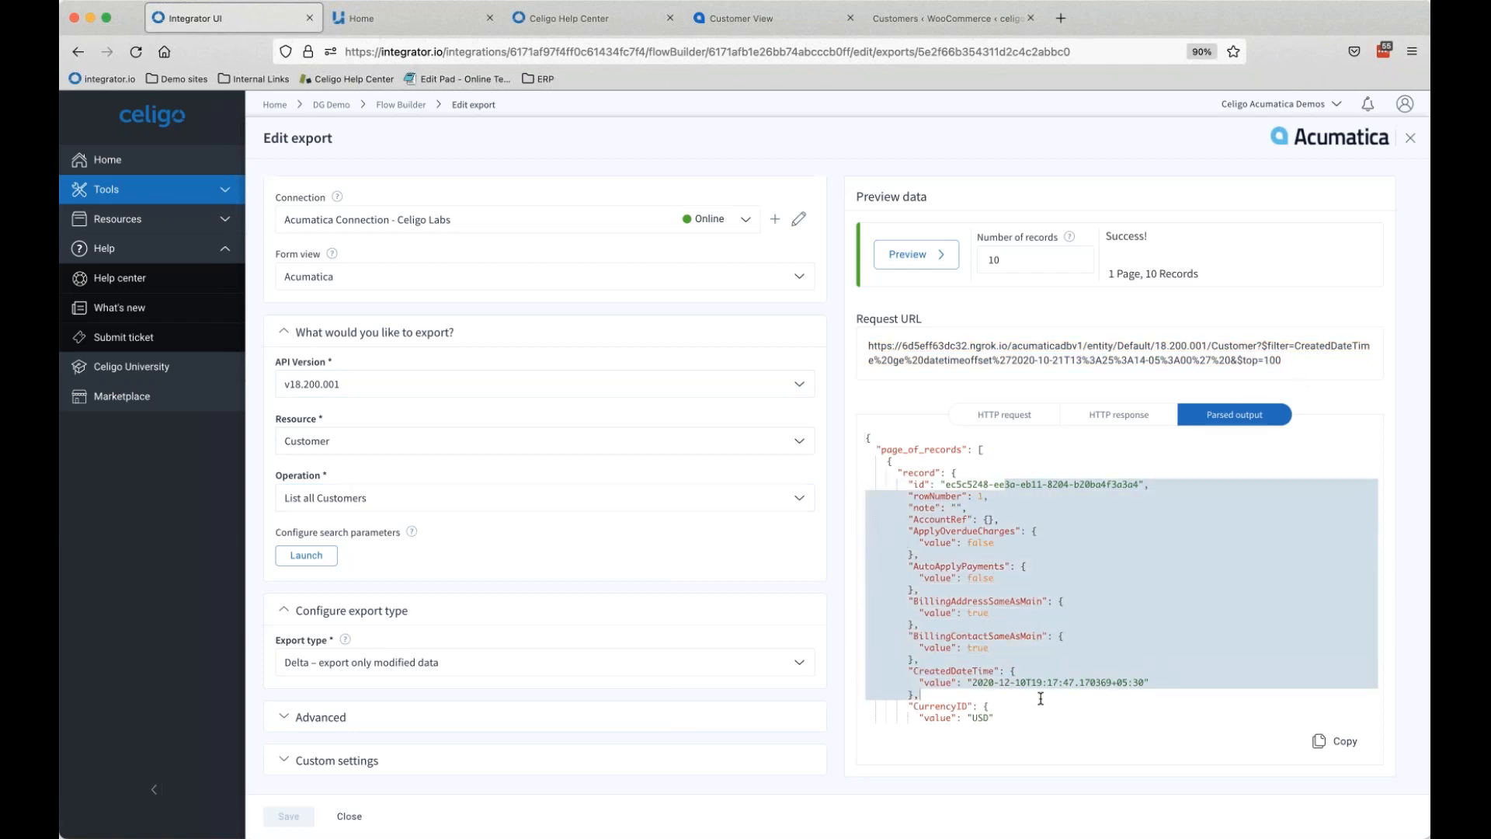
scroll(1041, 699, down, 10)
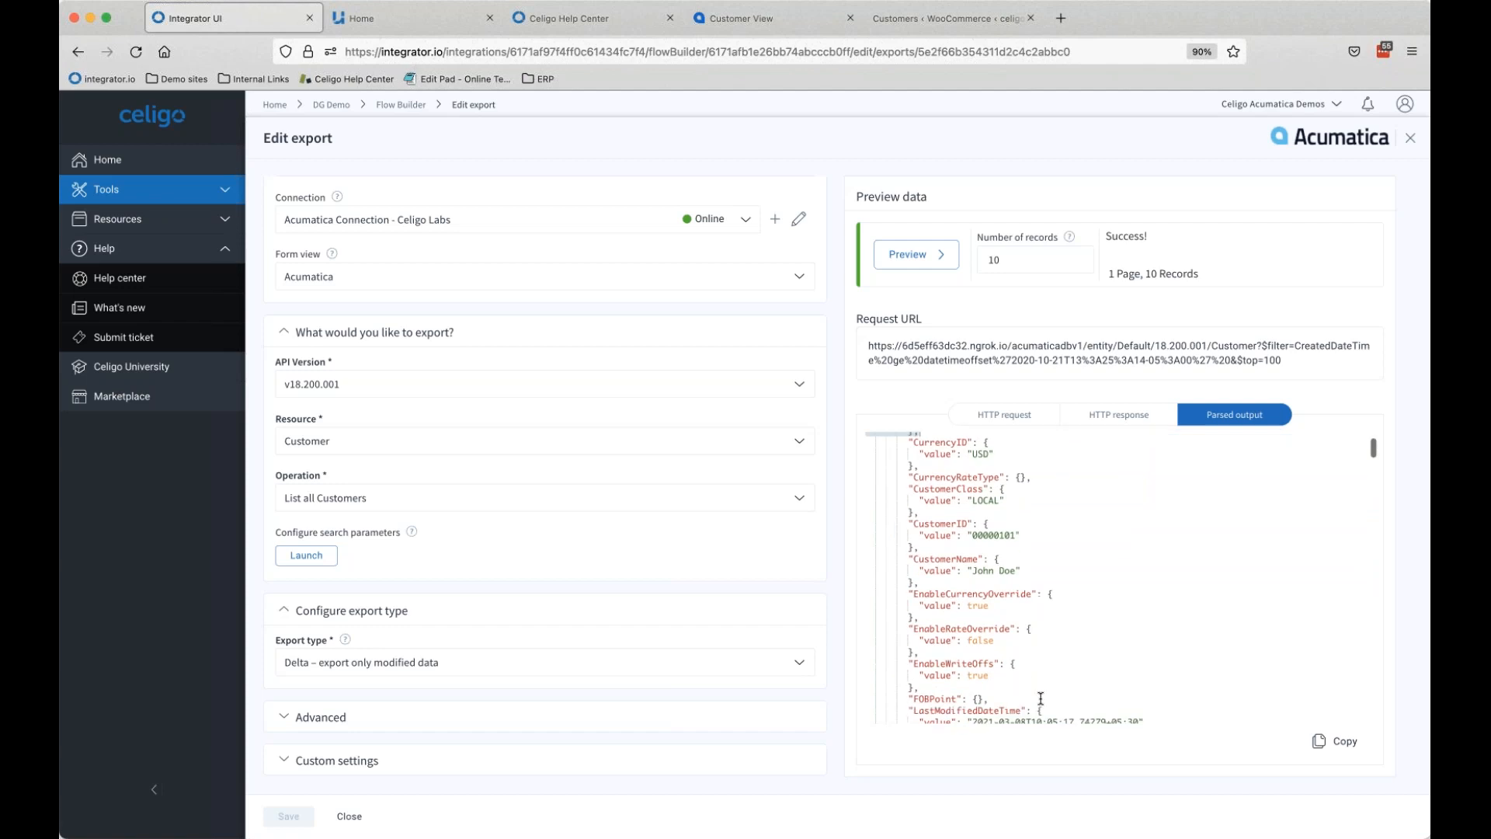
scroll(1029, 696, down, 2)
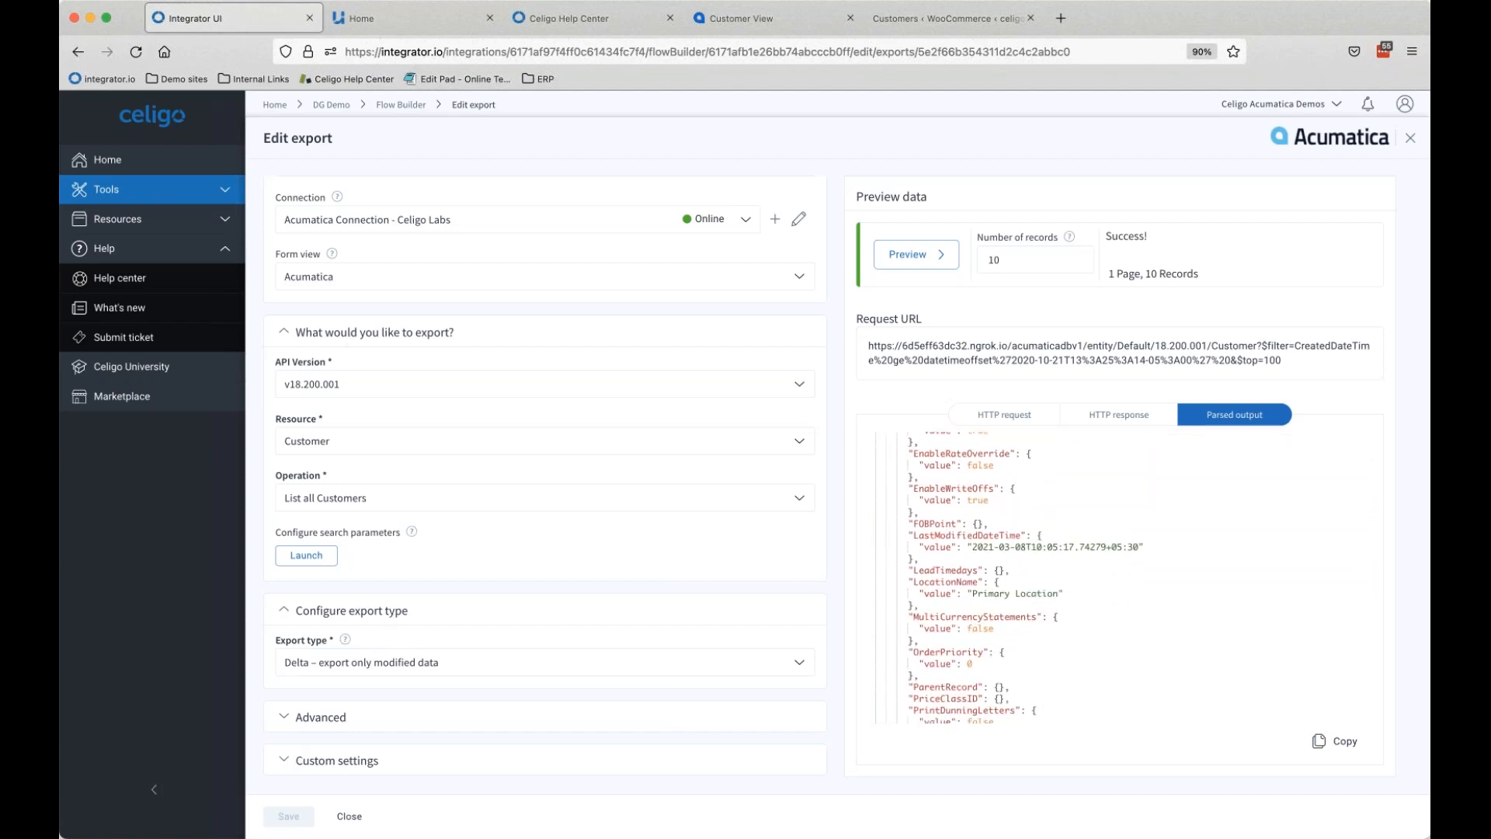
Step: Review the export type options and the advanced settings of the customers export, then close it and return to the flow
click(417, 661)
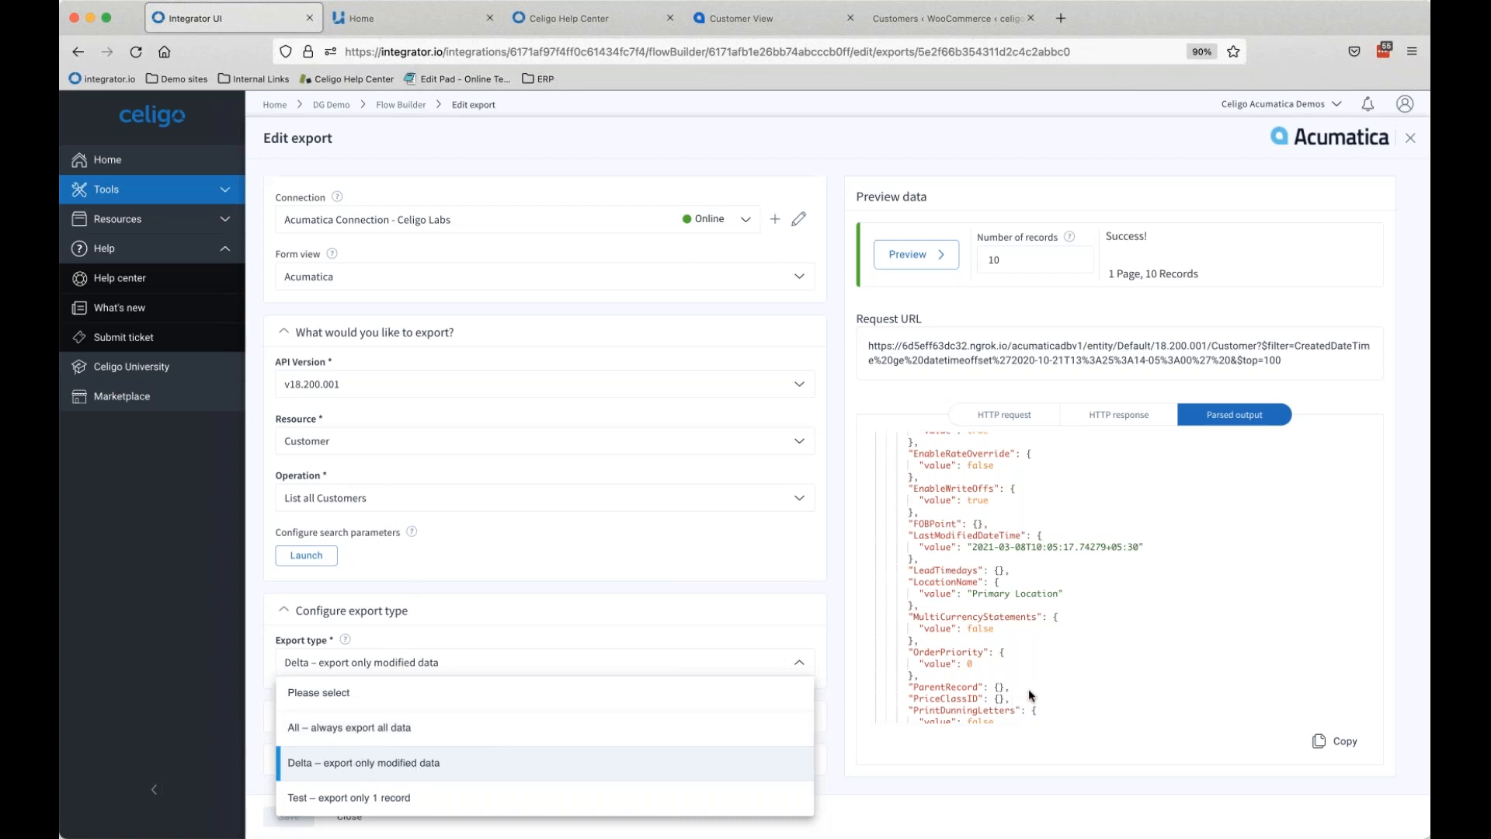
click(552, 606)
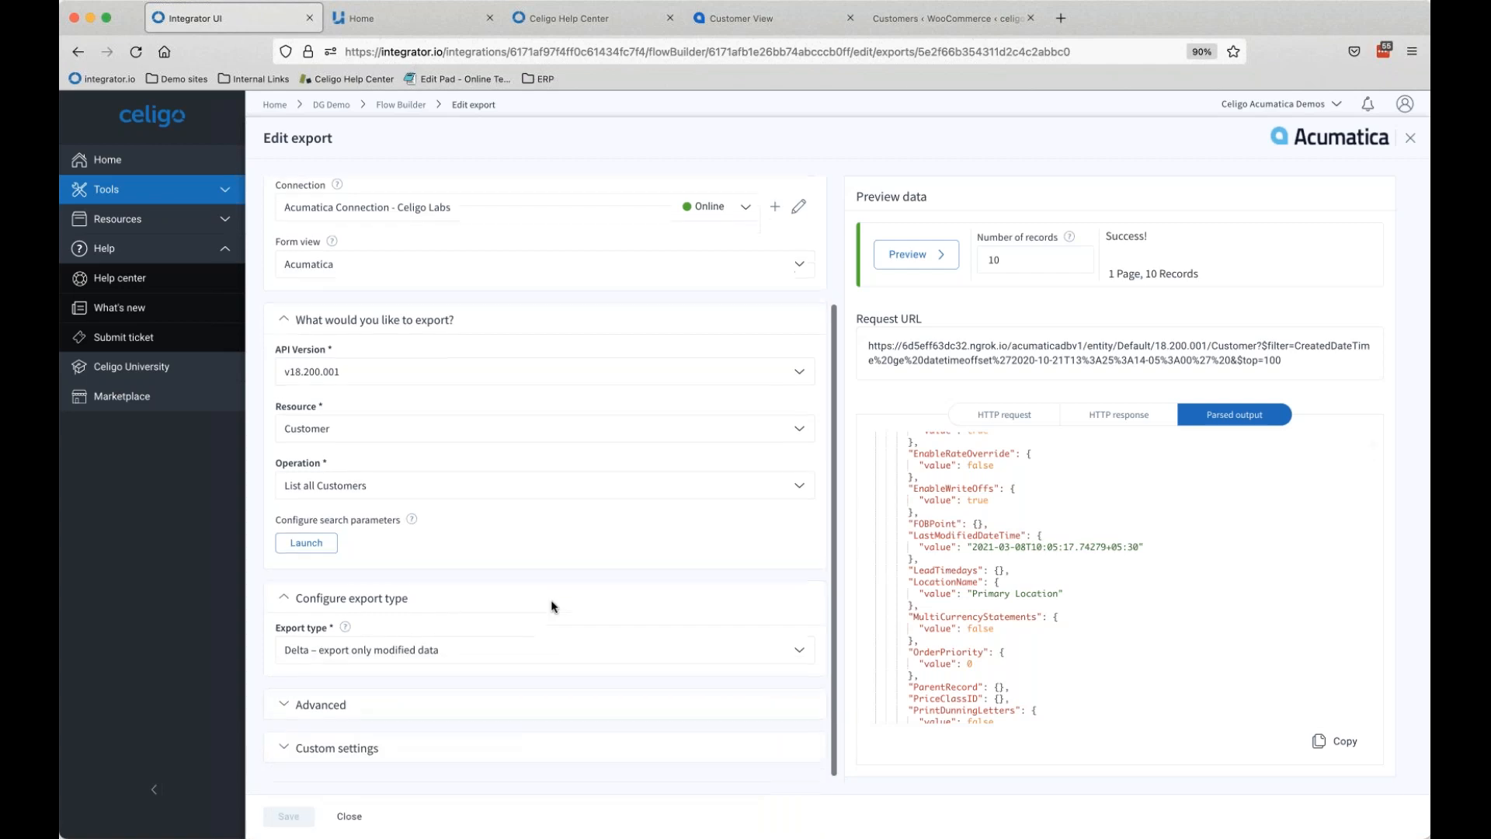
click(315, 715)
scroll(483, 695, down, 3)
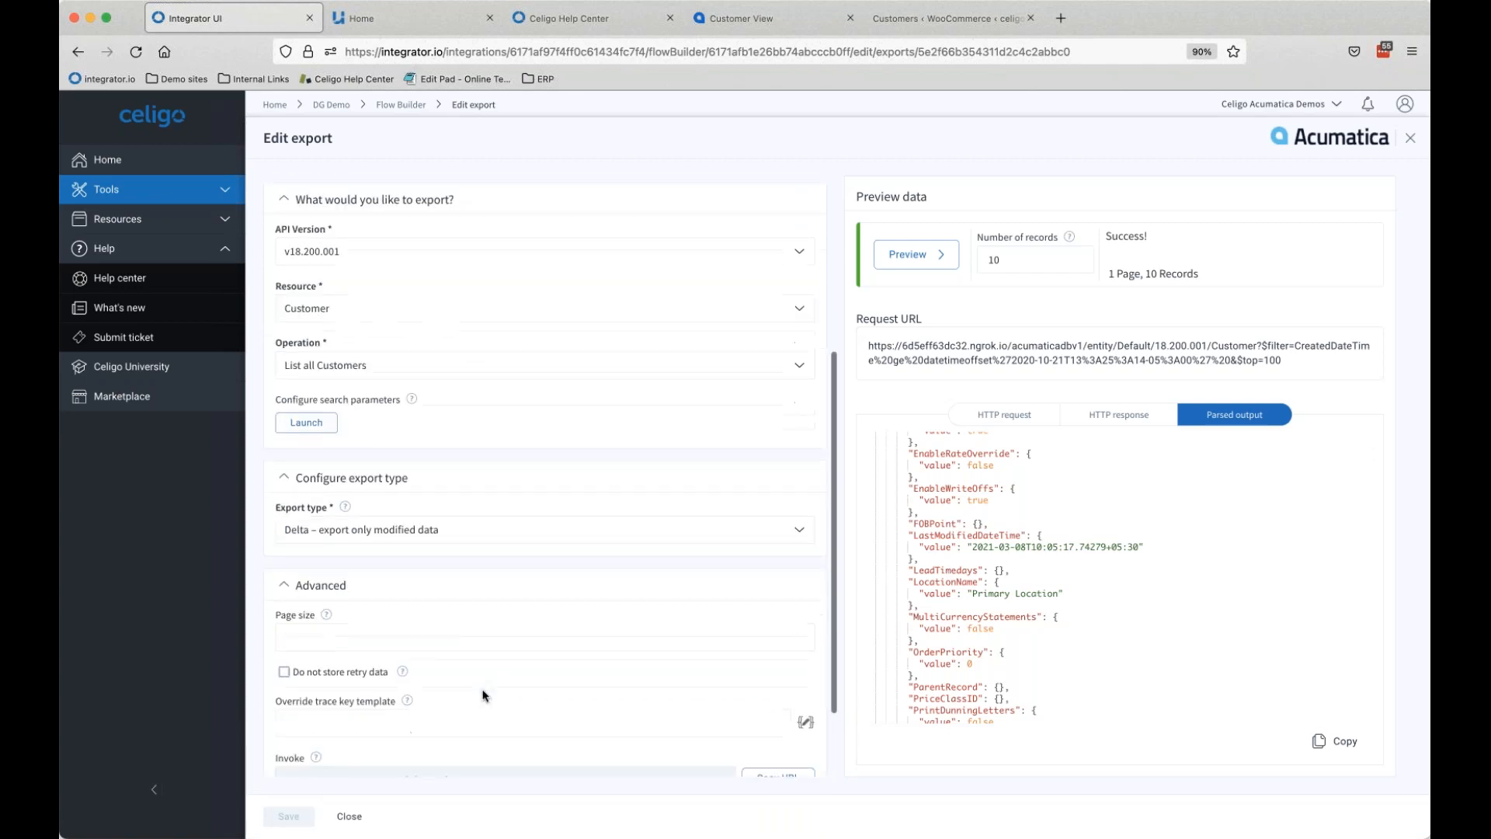
scroll(482, 695, down, 2)
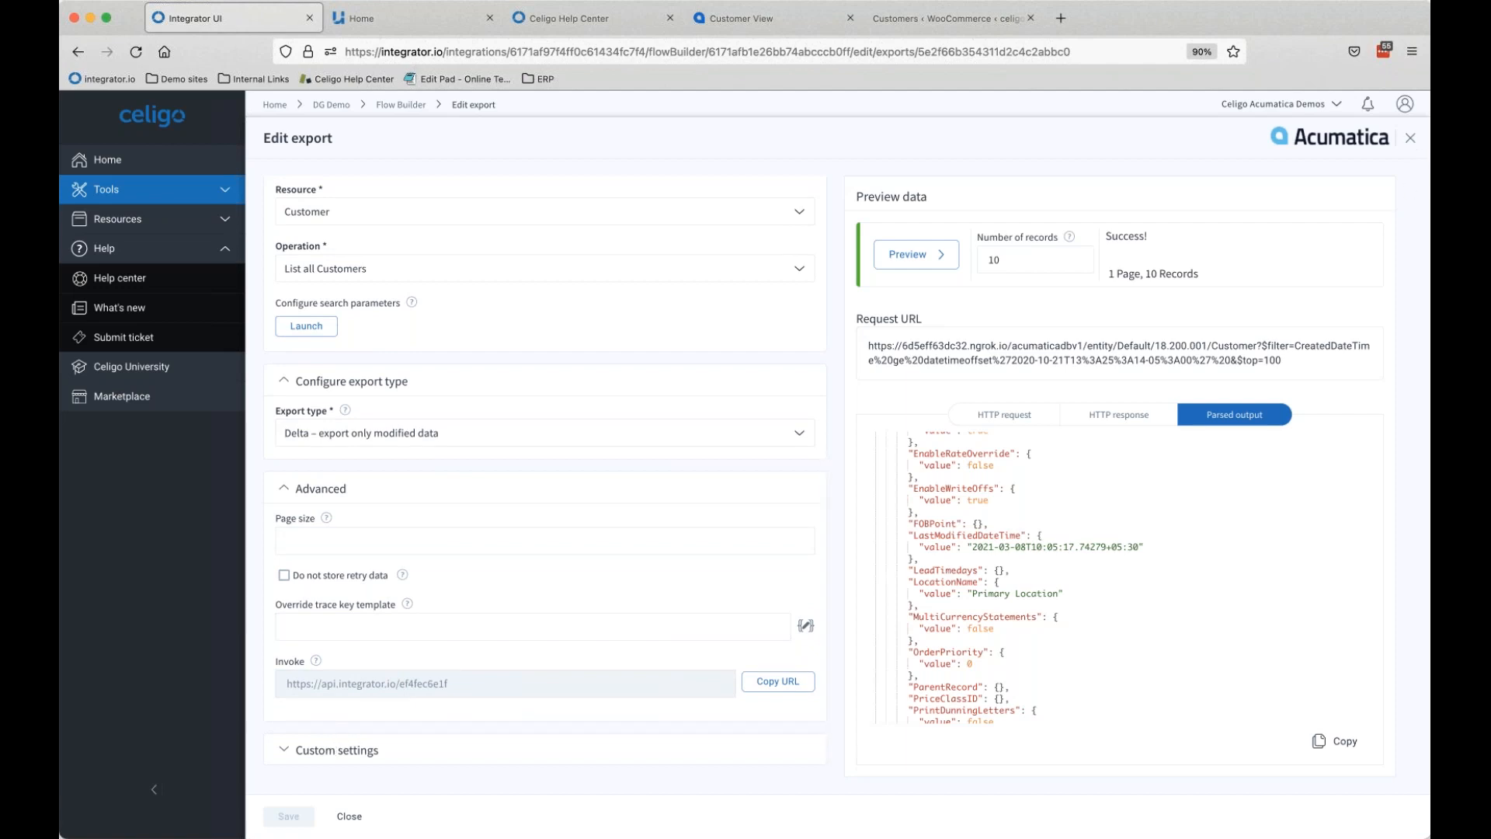
click(349, 816)
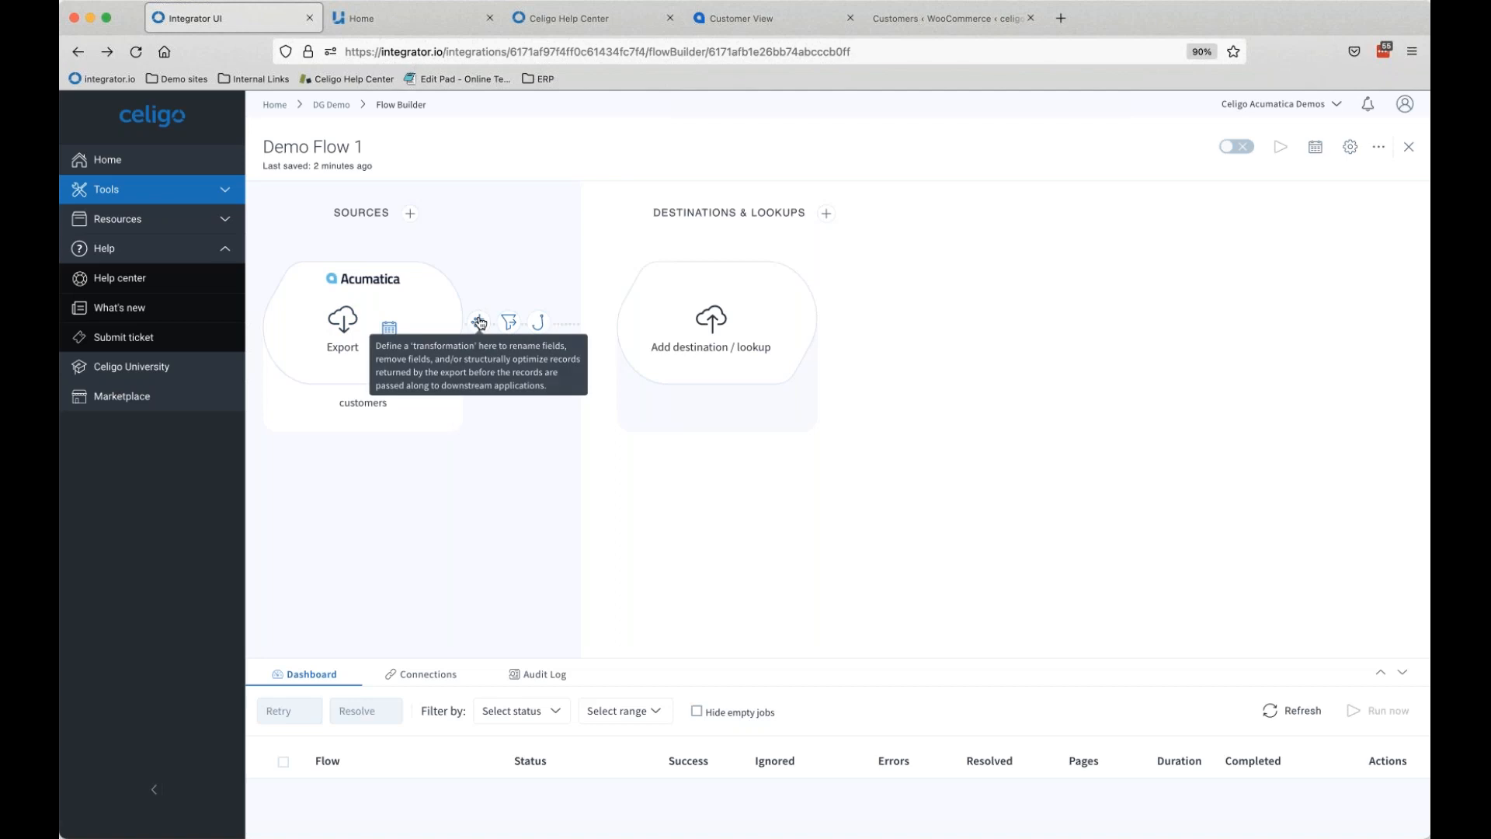
Step: Define an output filter rule on the customers export requiring record.id to start with "ec", and preview the result
click(509, 323)
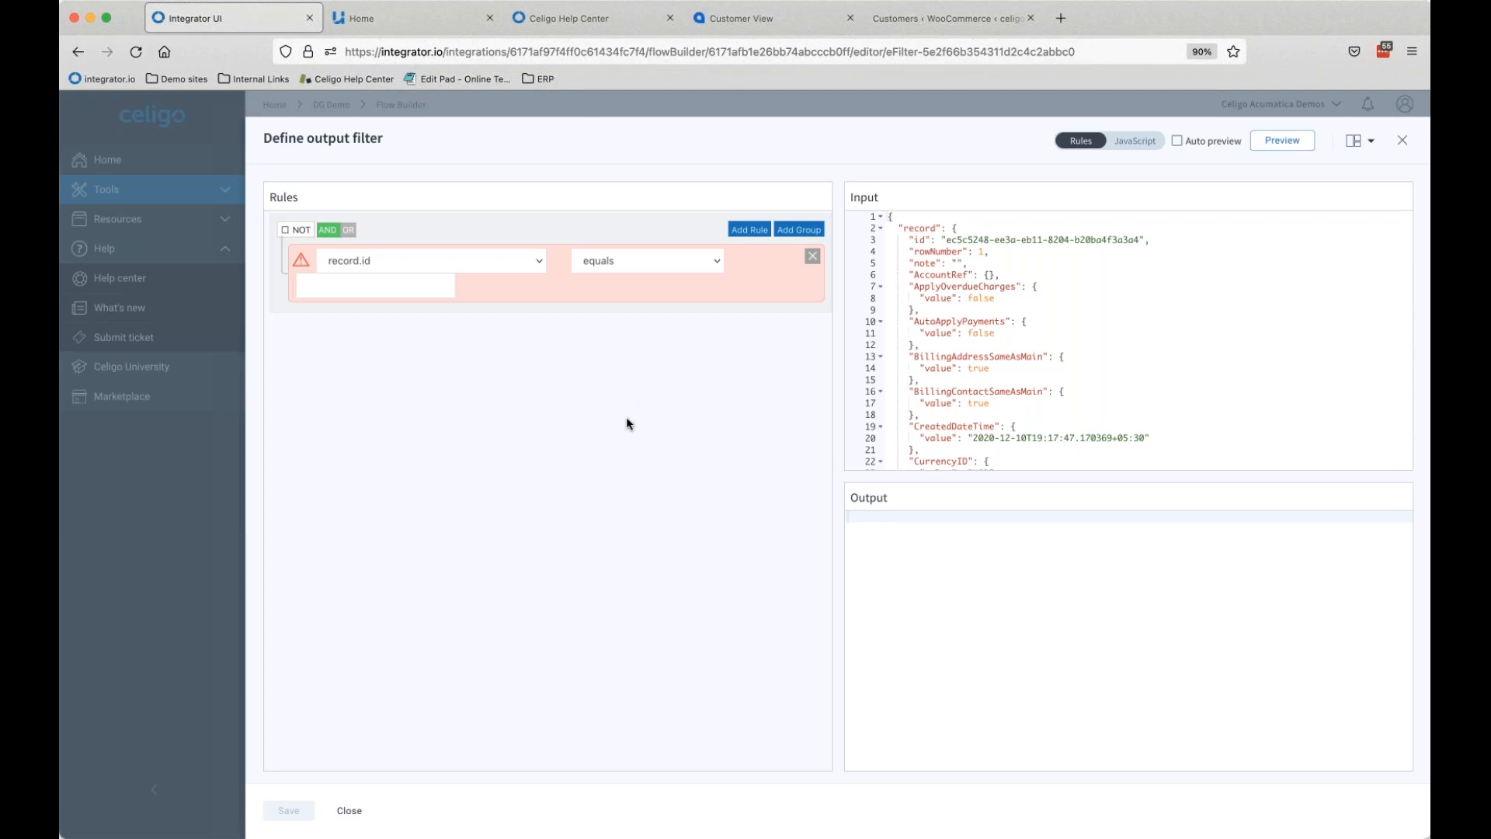
click(627, 360)
click(435, 288)
text(e)
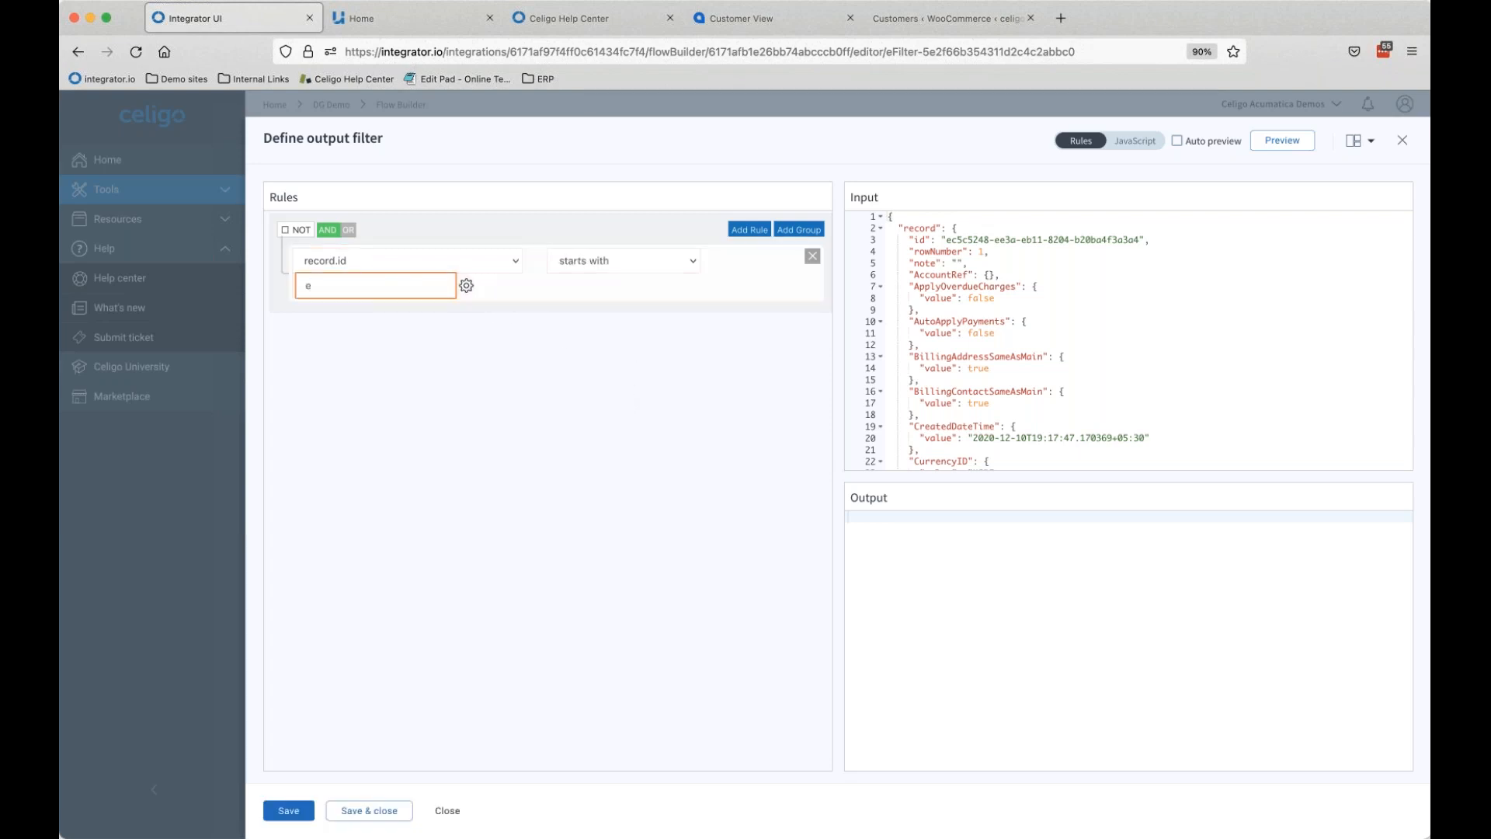
double_click(949, 240)
click(344, 289)
text(c)
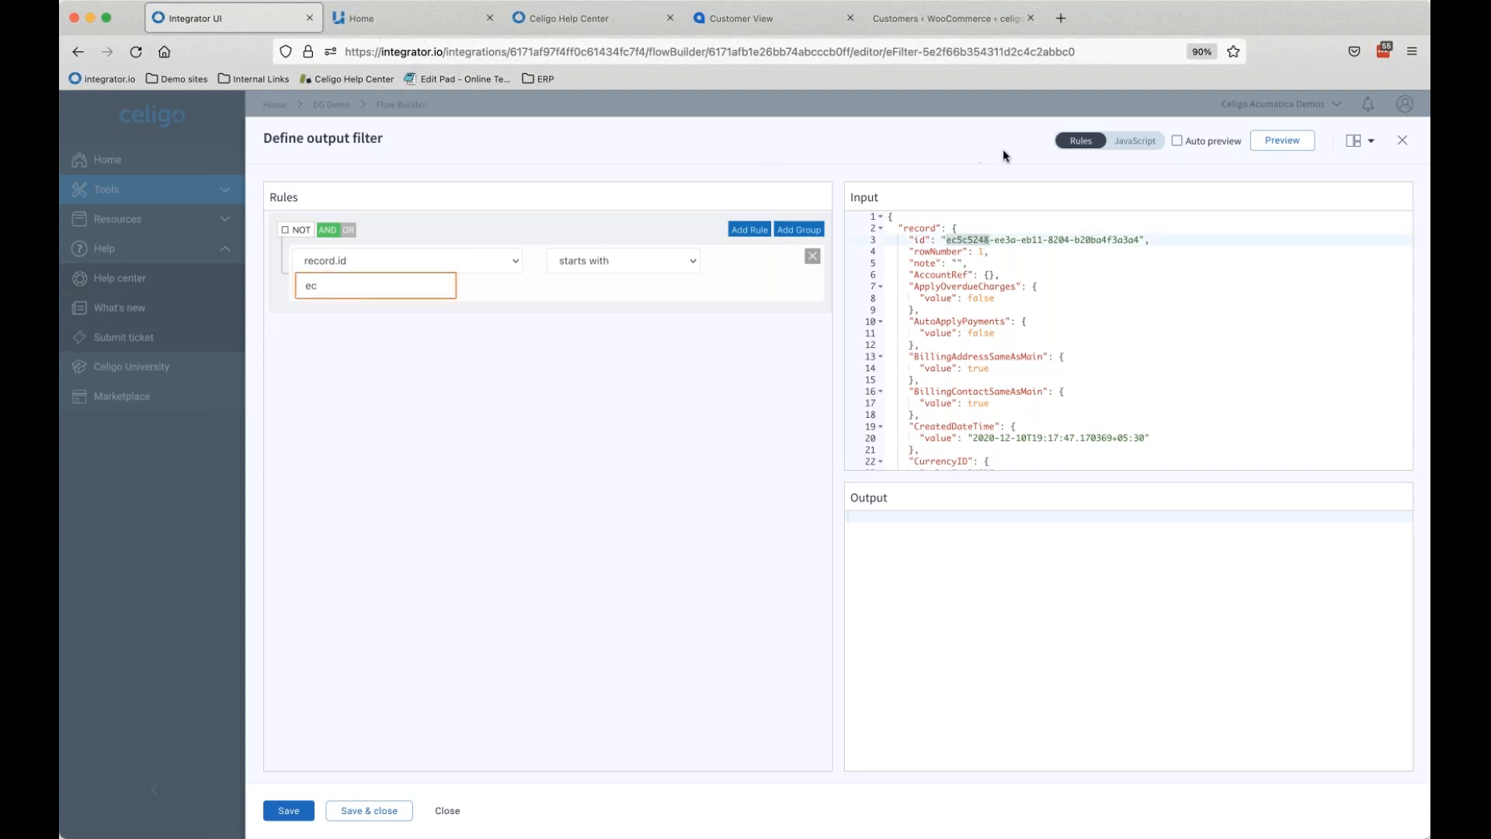
click(1296, 139)
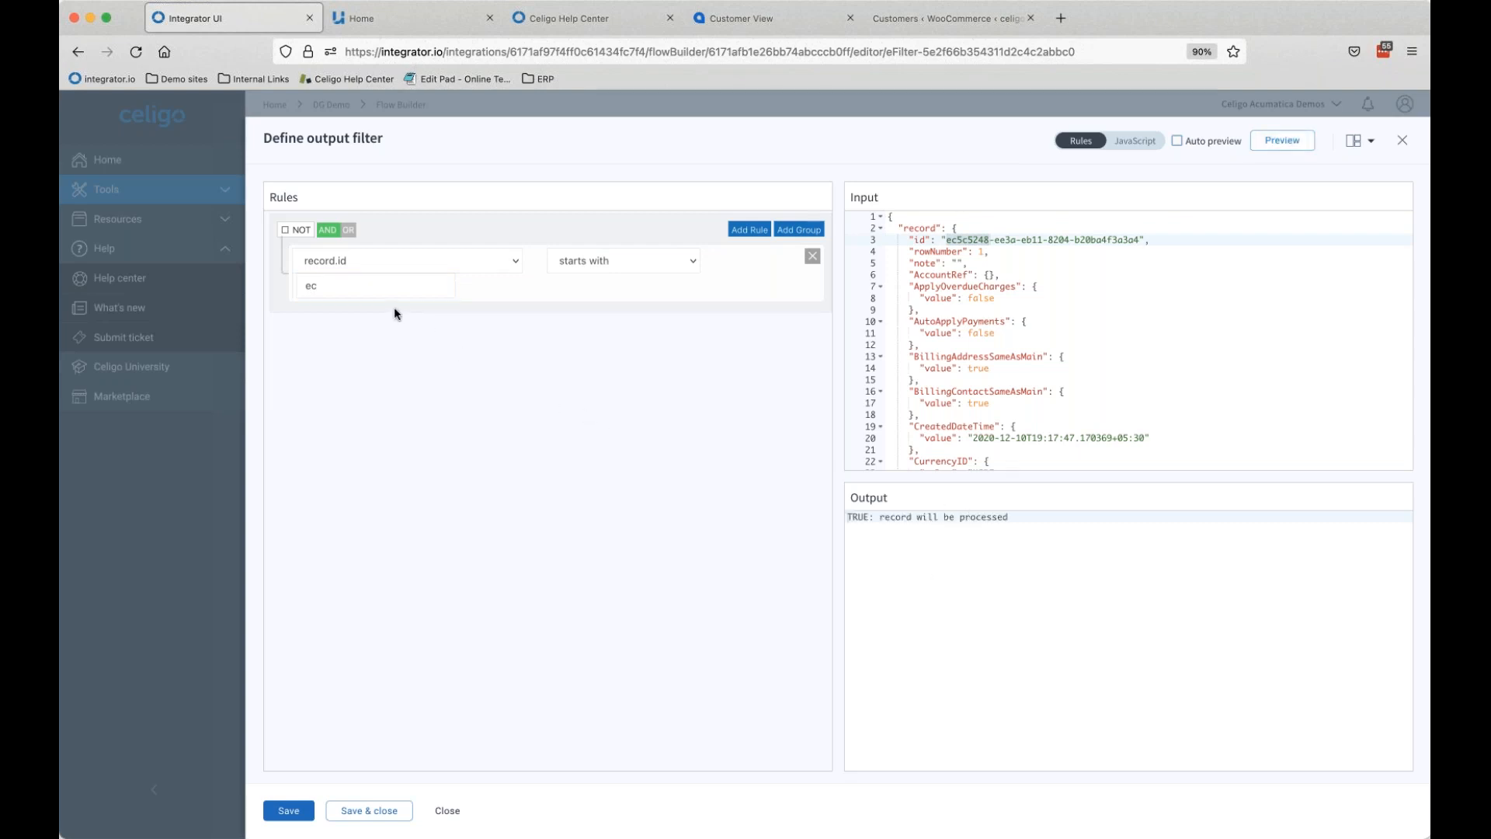
Step: Set the record.id filter rule's value to "er" and preview how the sample record is evaluated
click(378, 284)
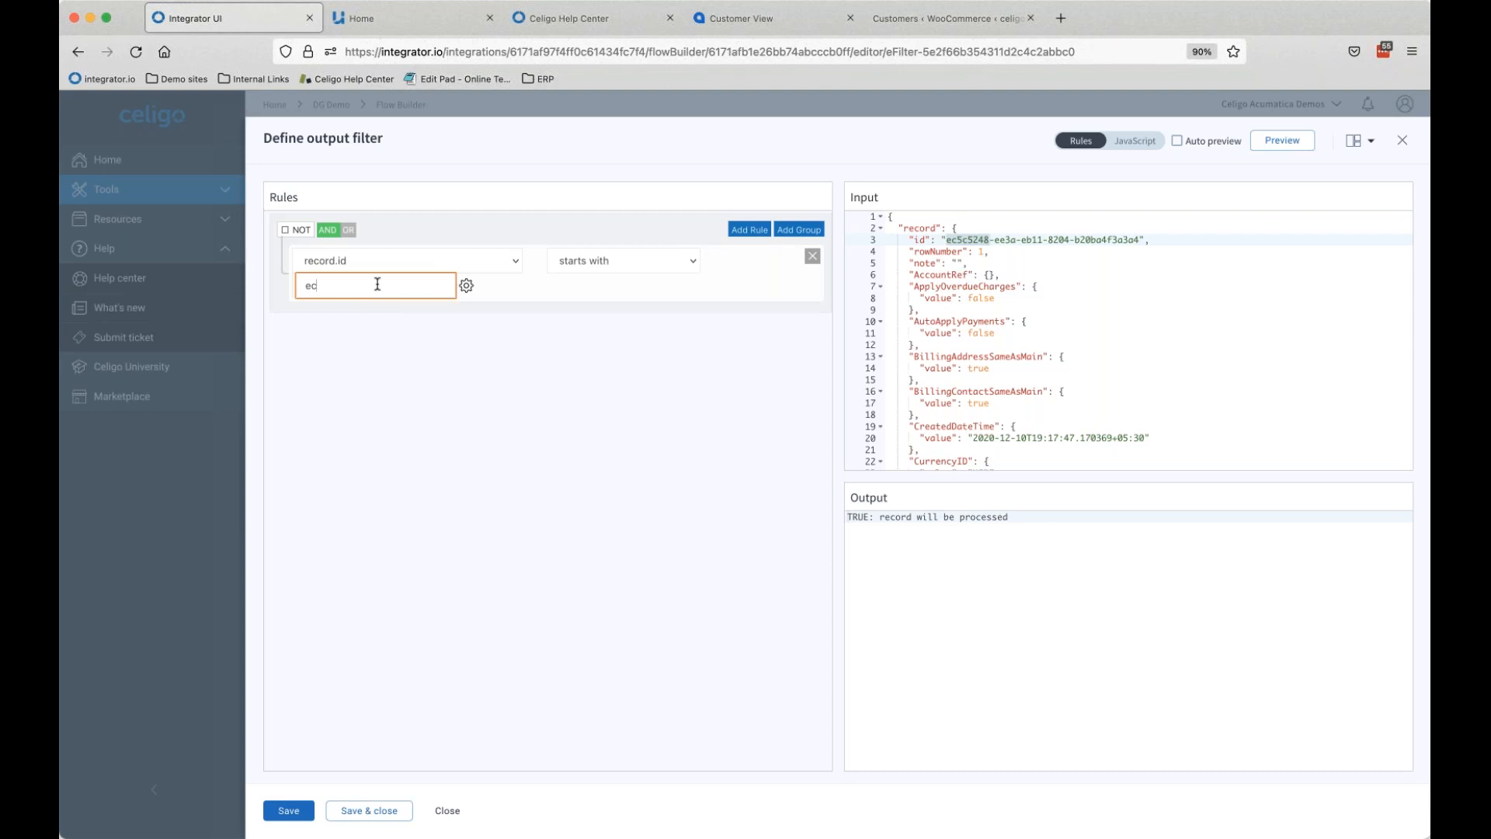
click(1282, 140)
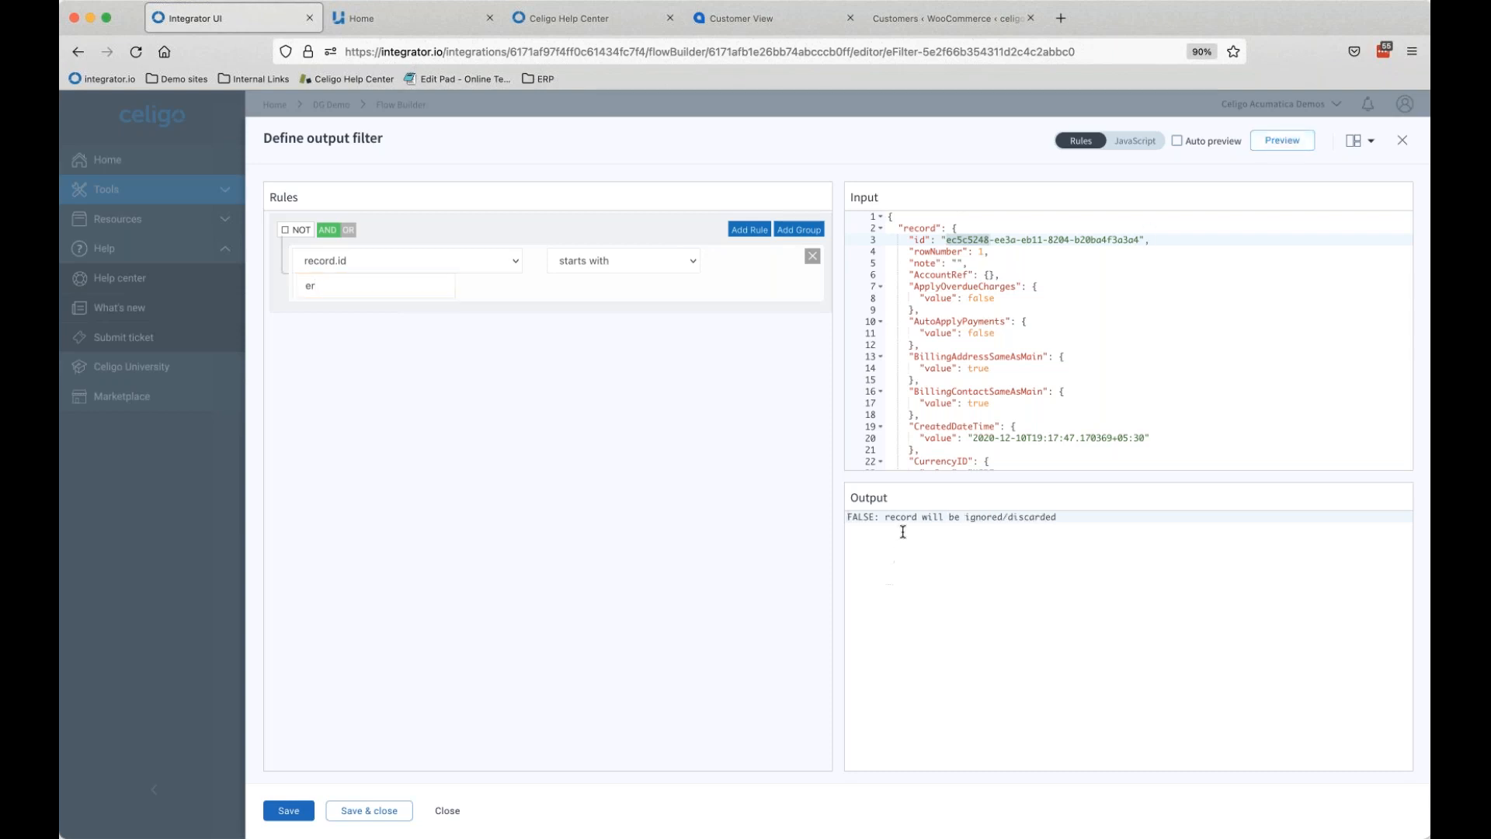
drag(907, 519, 1072, 519)
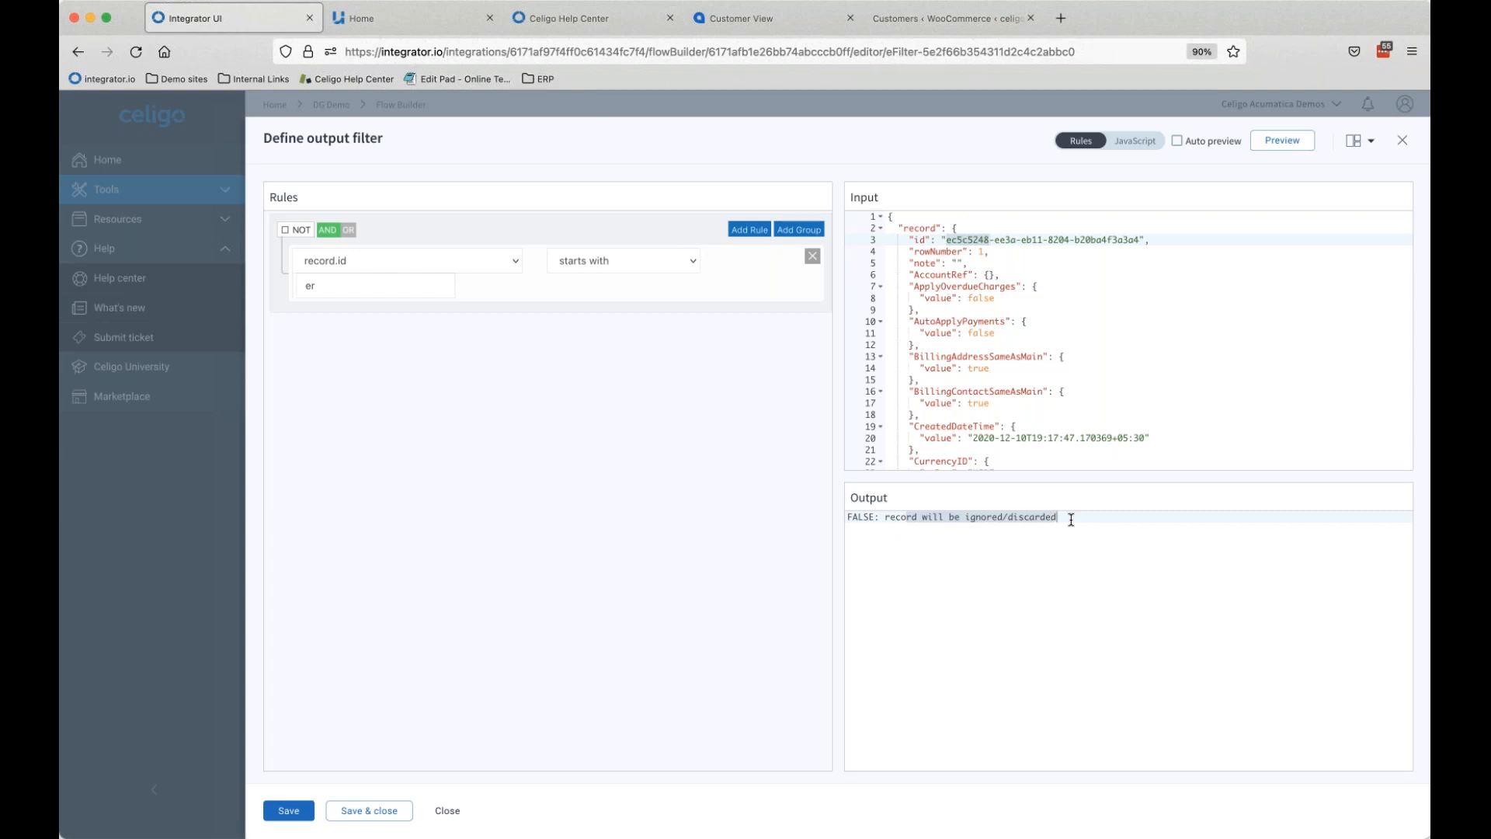
Step: Add a second rule to the output filter, and close the filter editor without saving
click(748, 229)
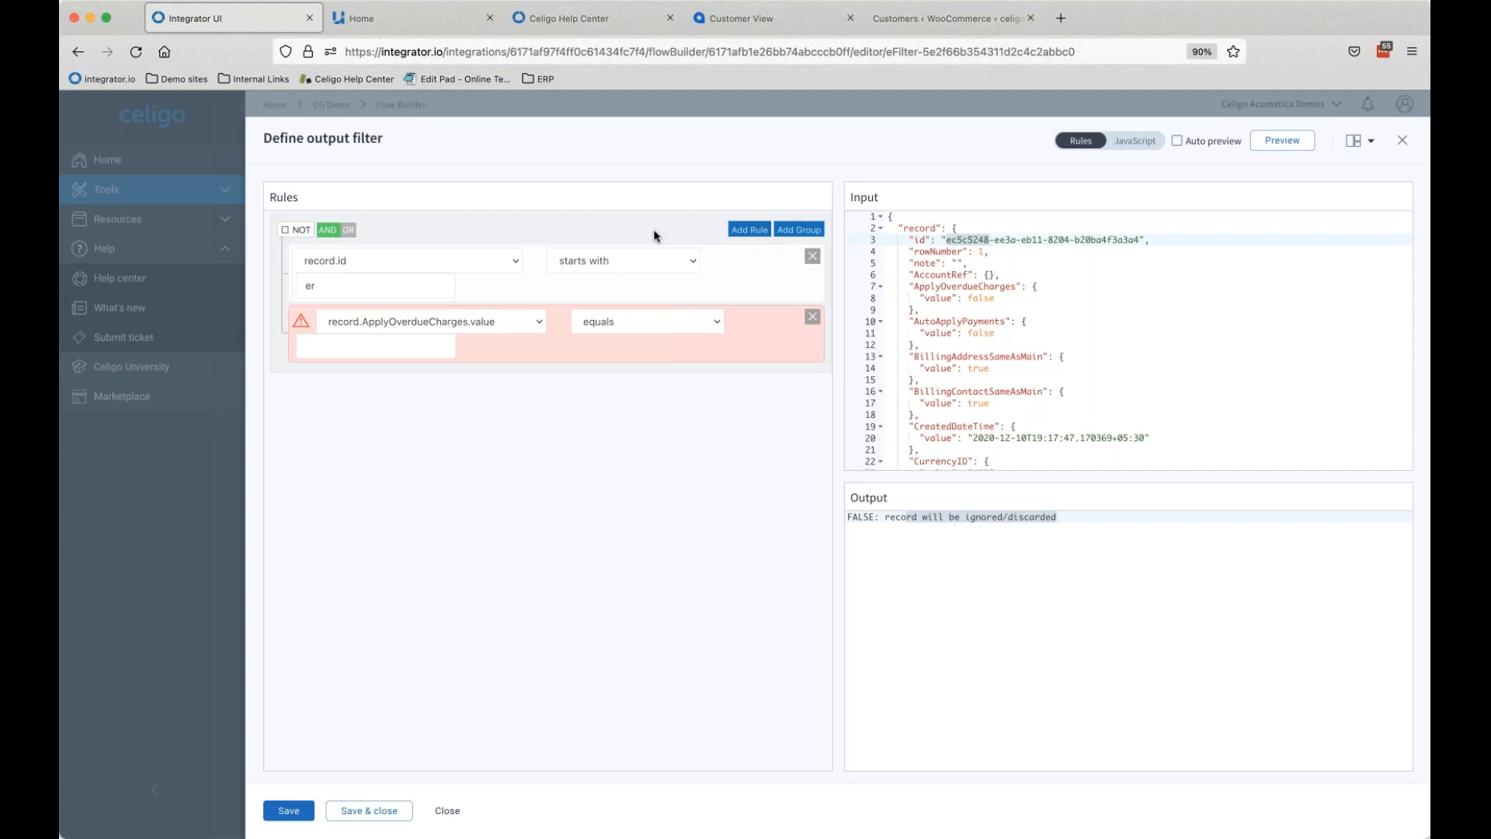
click(1403, 140)
click(702, 506)
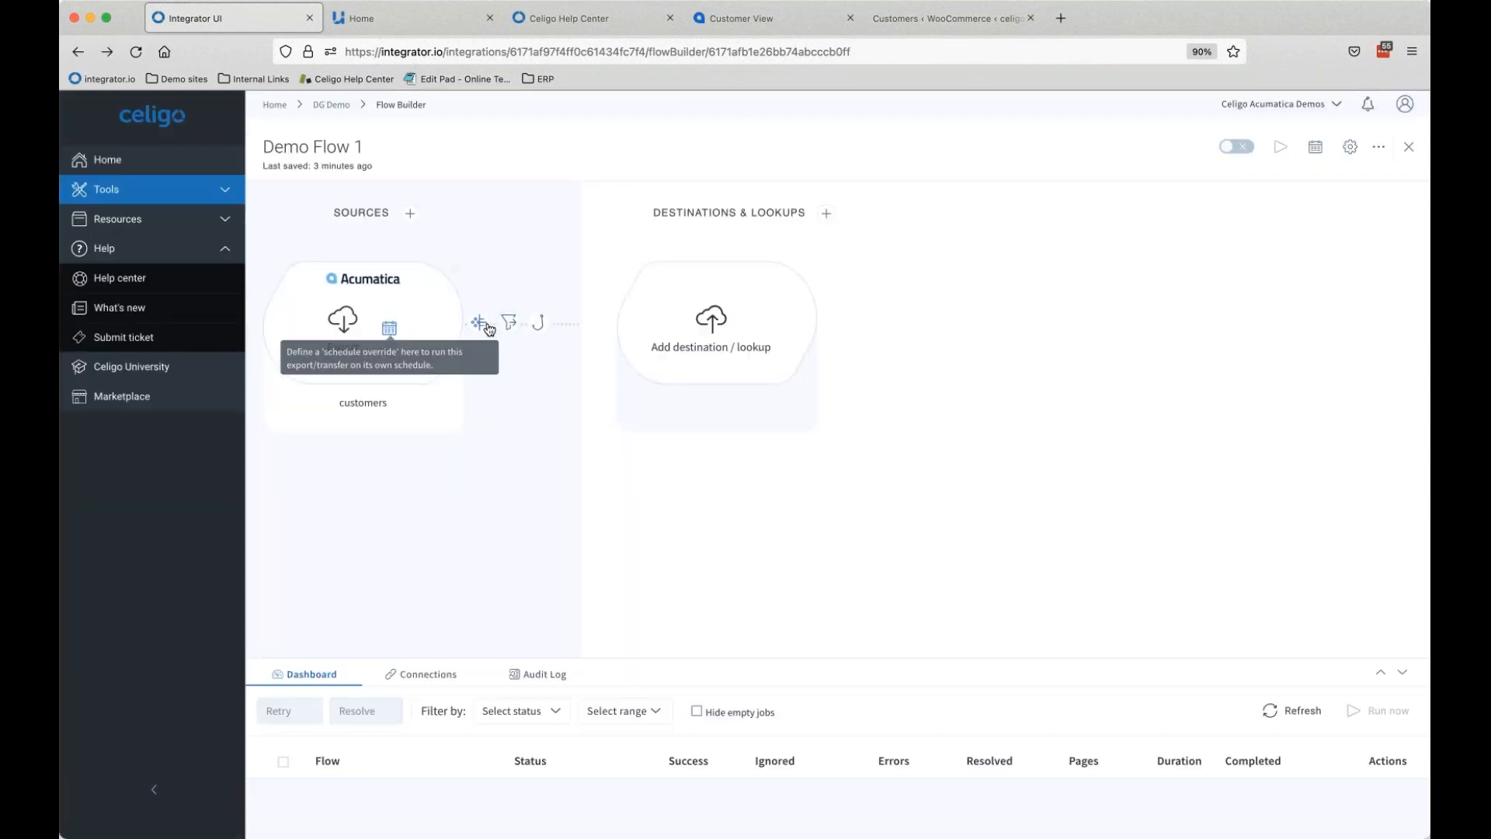
Step: Select AcumaticaStockItemQuantity.Js as the customers export's pre save page script, inspect its code in the script editor, and close the editor
click(537, 322)
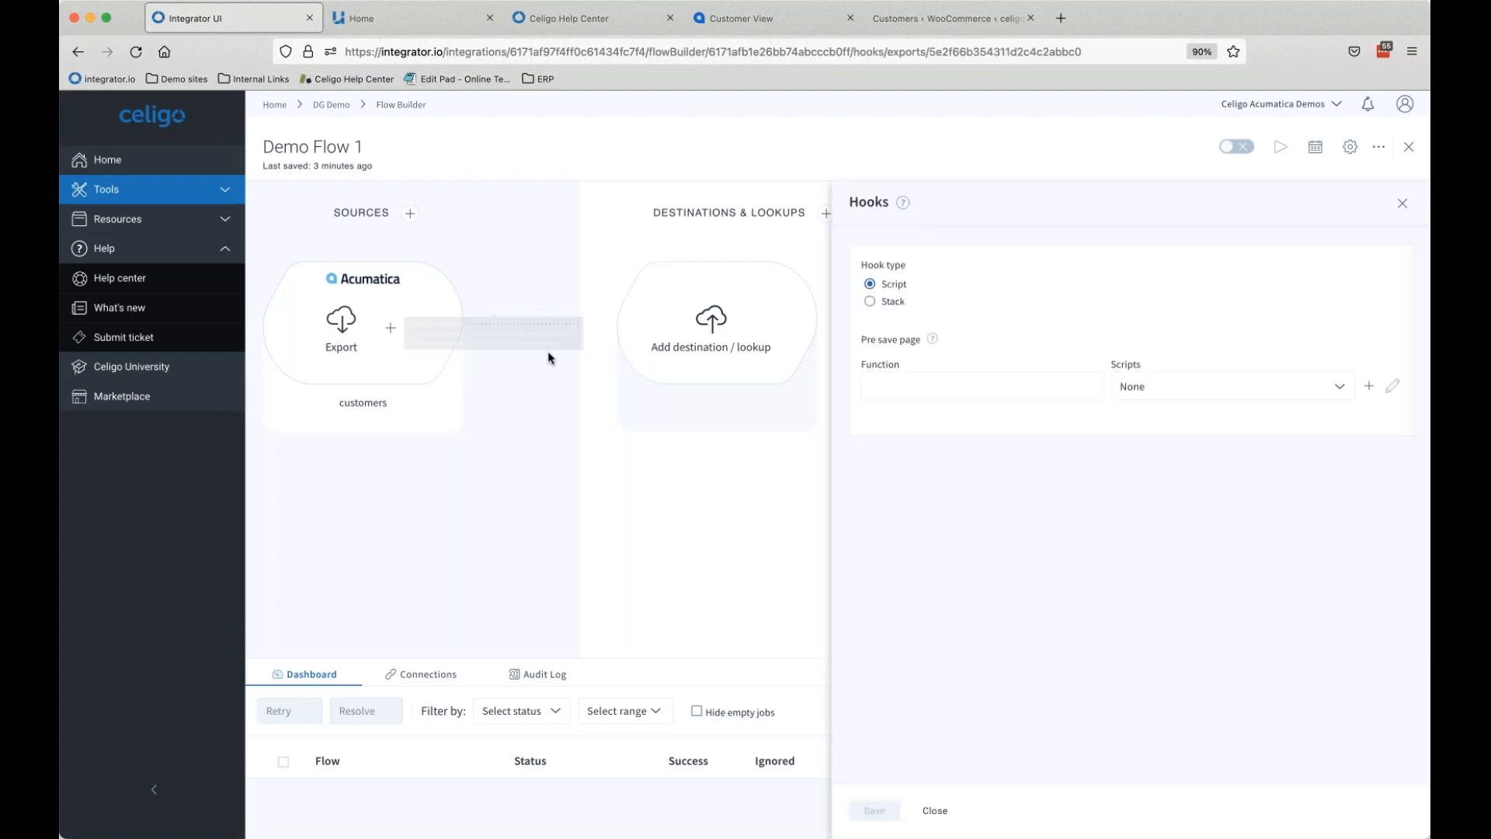
click(1302, 391)
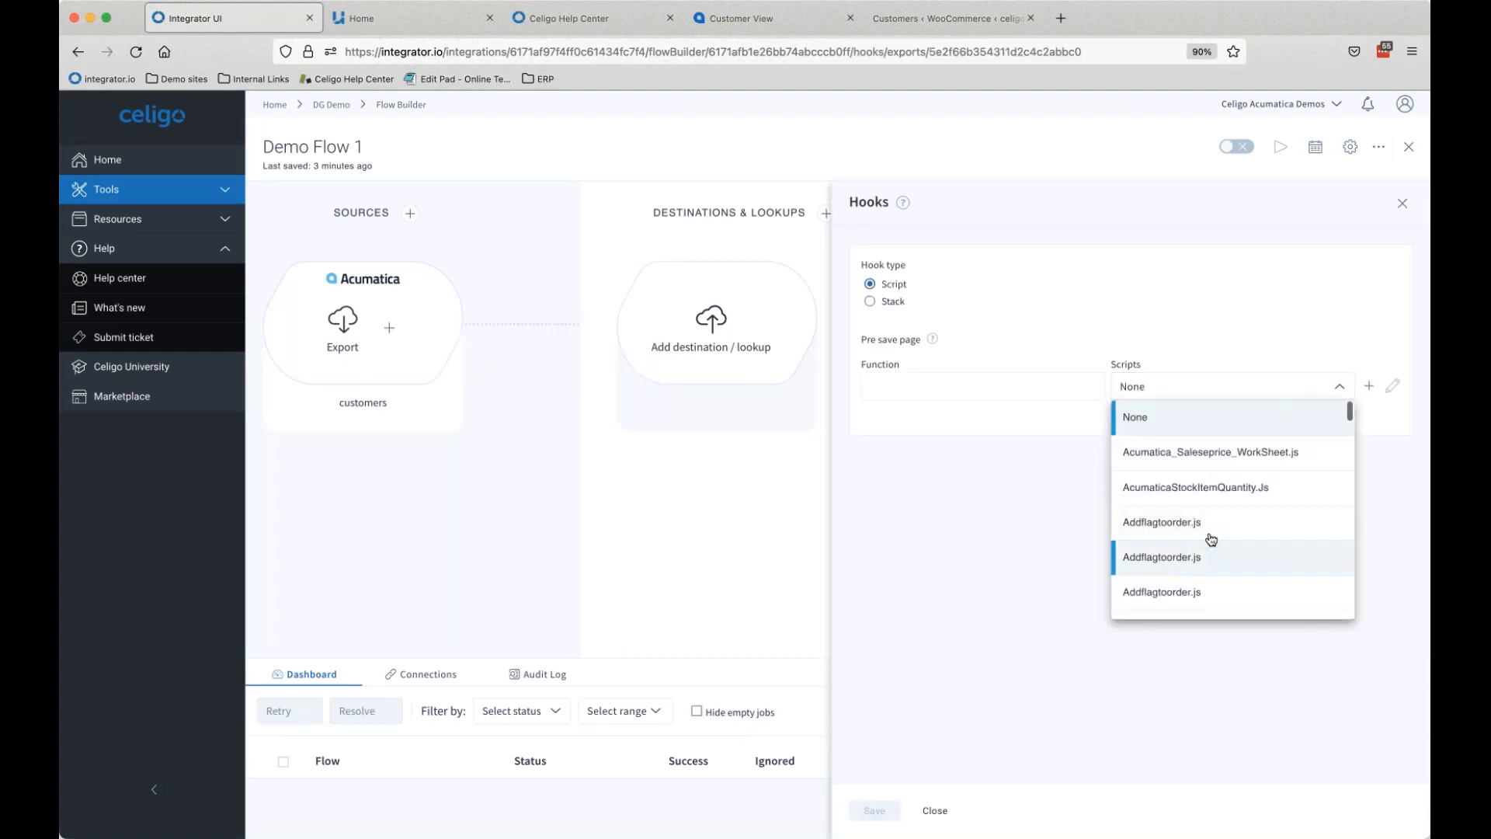
click(1217, 490)
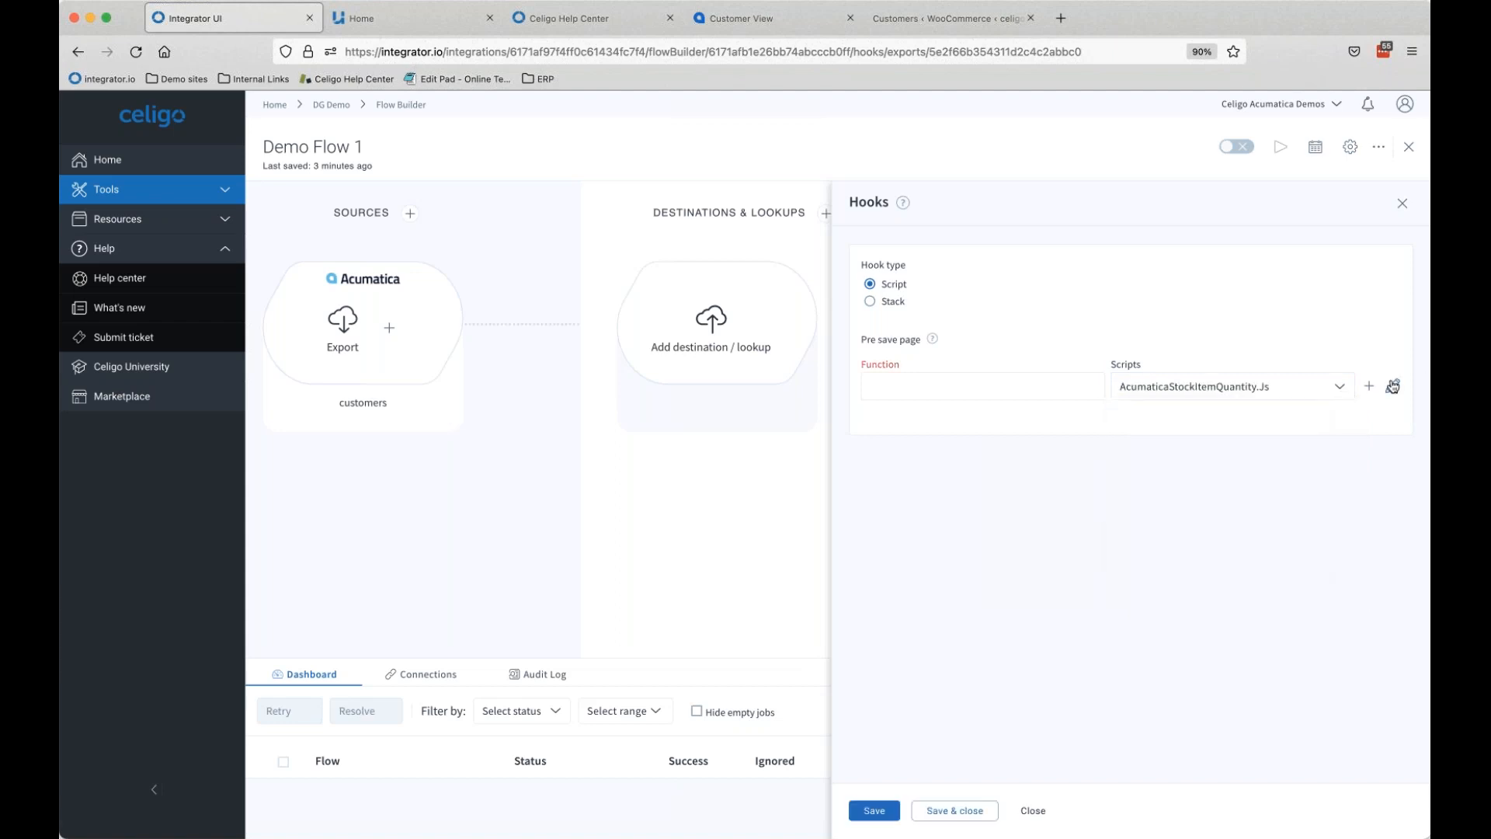
click(1392, 387)
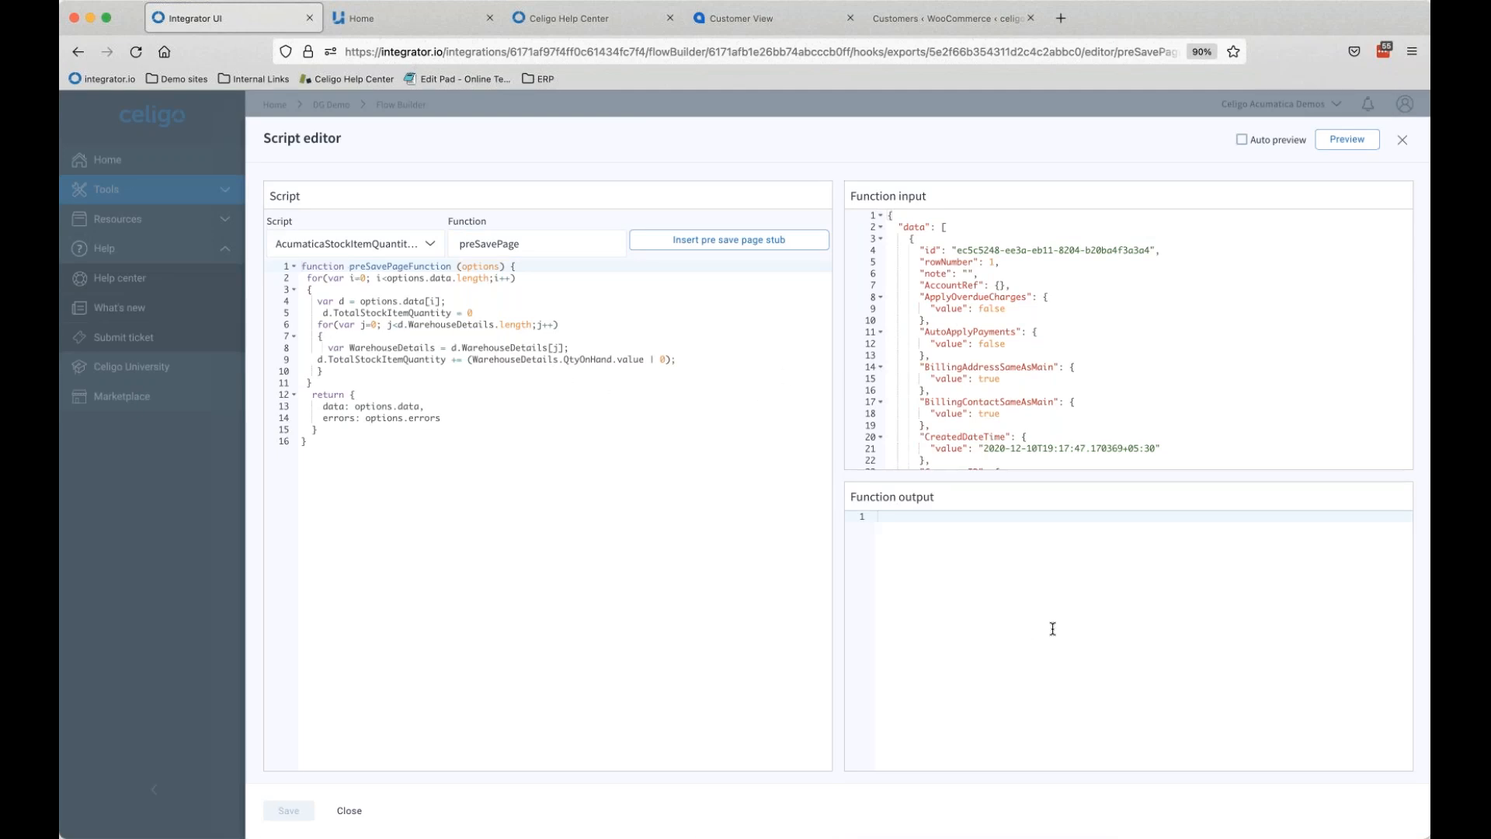
click(1403, 140)
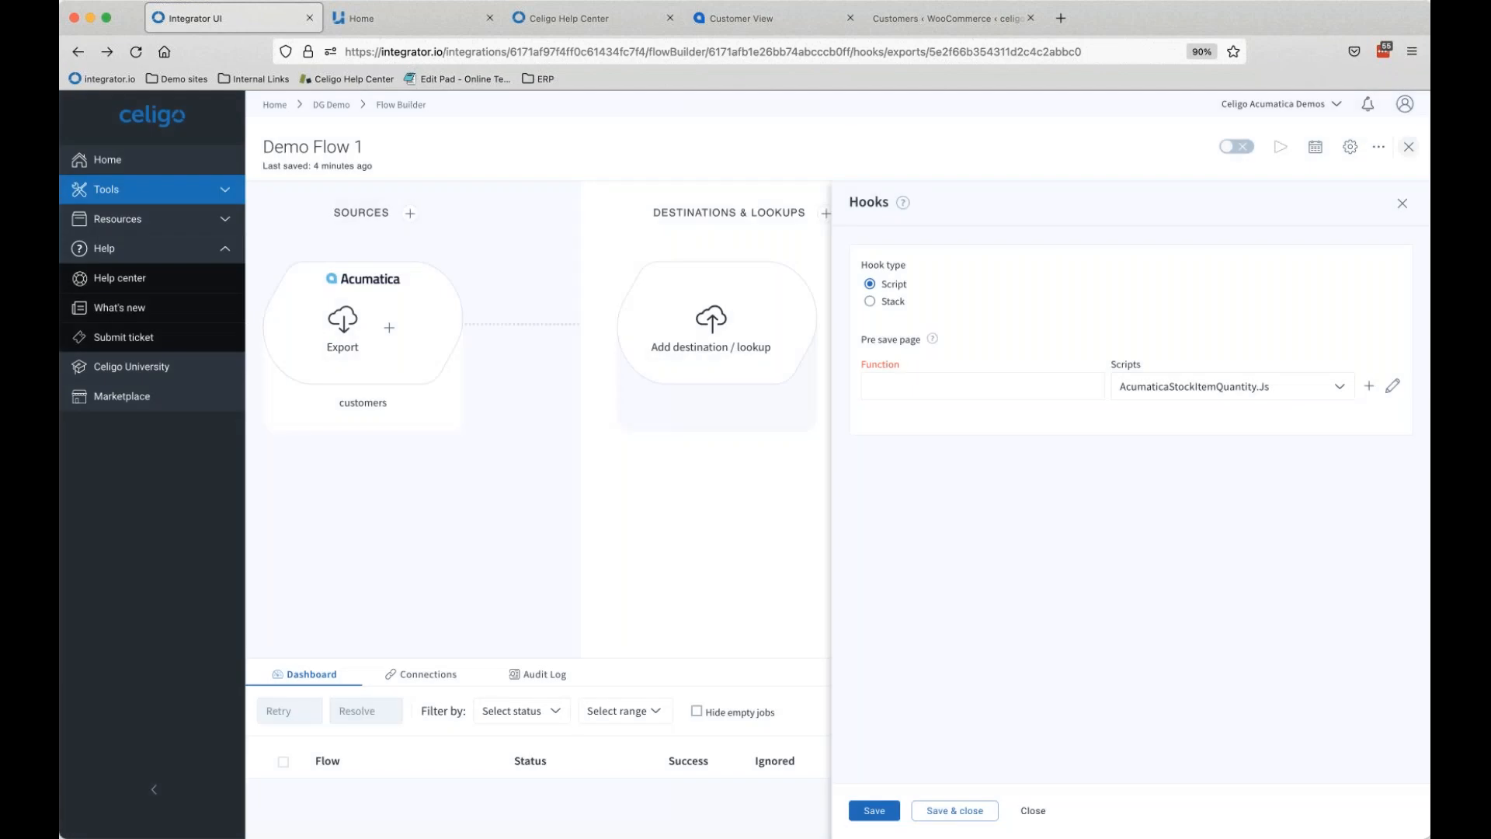
Step: Close the export's hooks settings and discard the unsaved script selection
click(1403, 205)
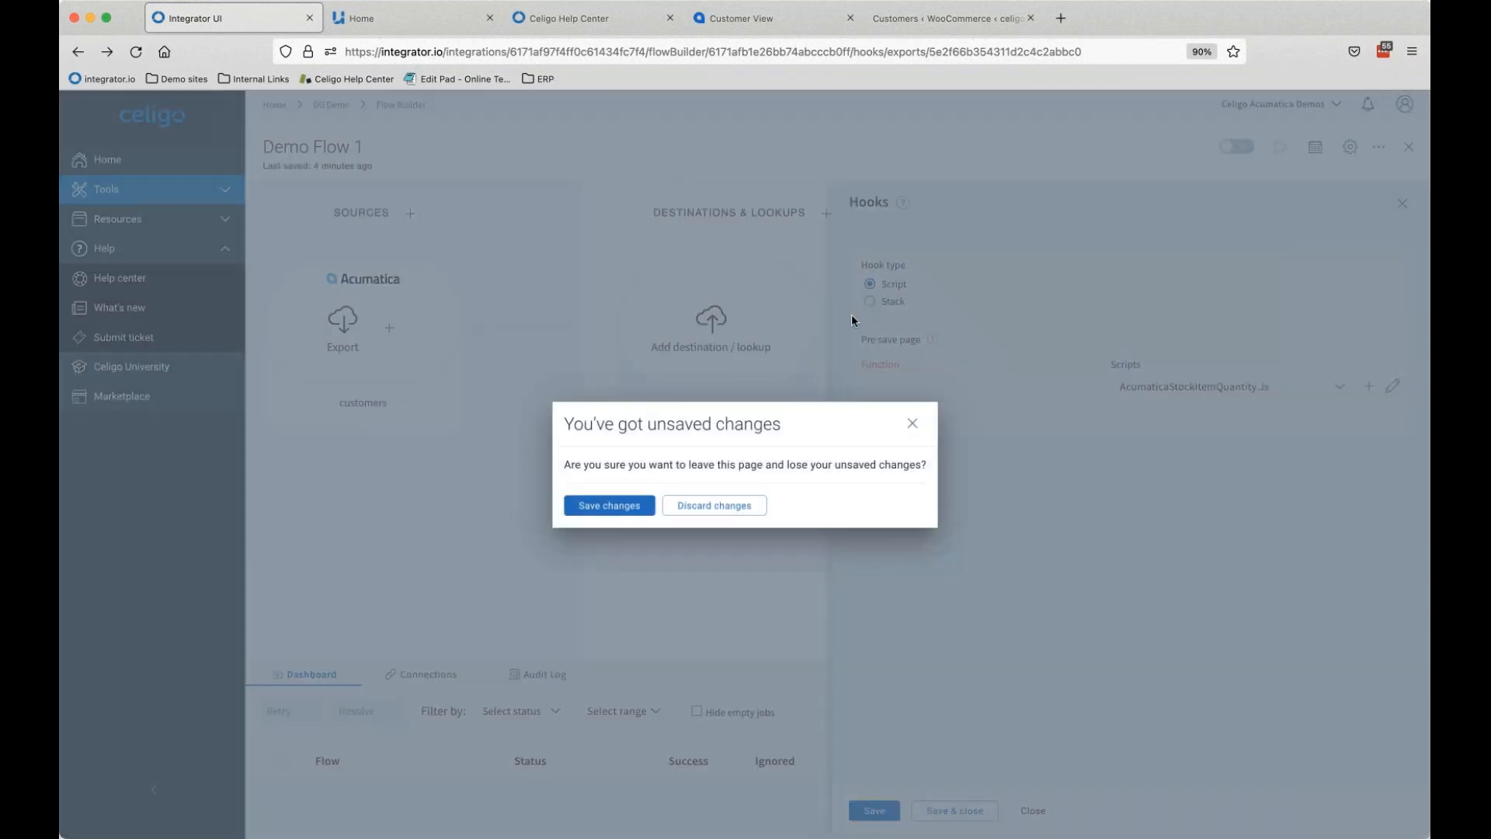
click(914, 425)
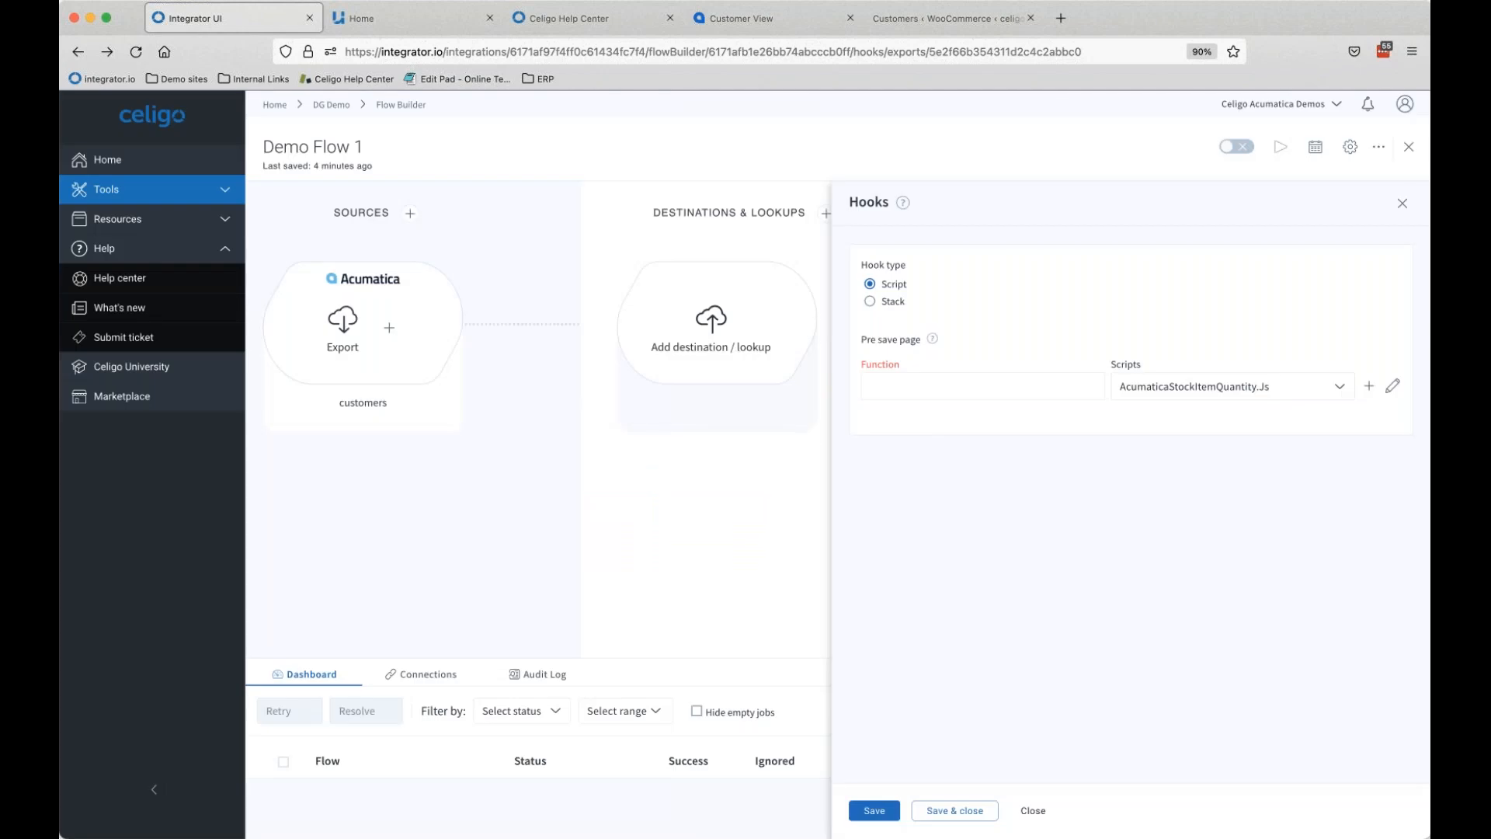
click(1402, 209)
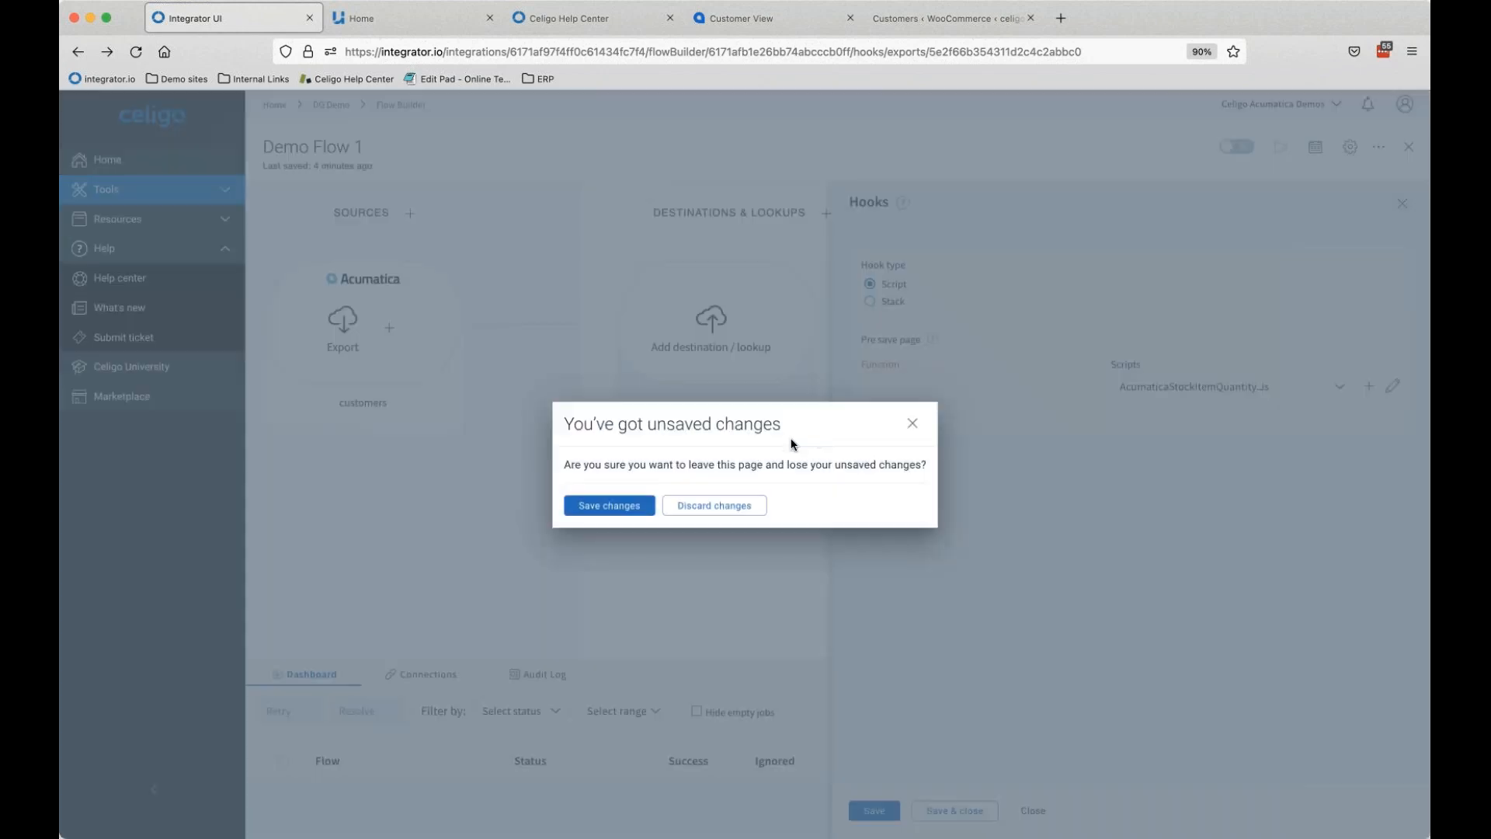
click(726, 508)
Step: Search the destination applications for "jir" and "SQL", and close the destination setup without choosing one
click(711, 330)
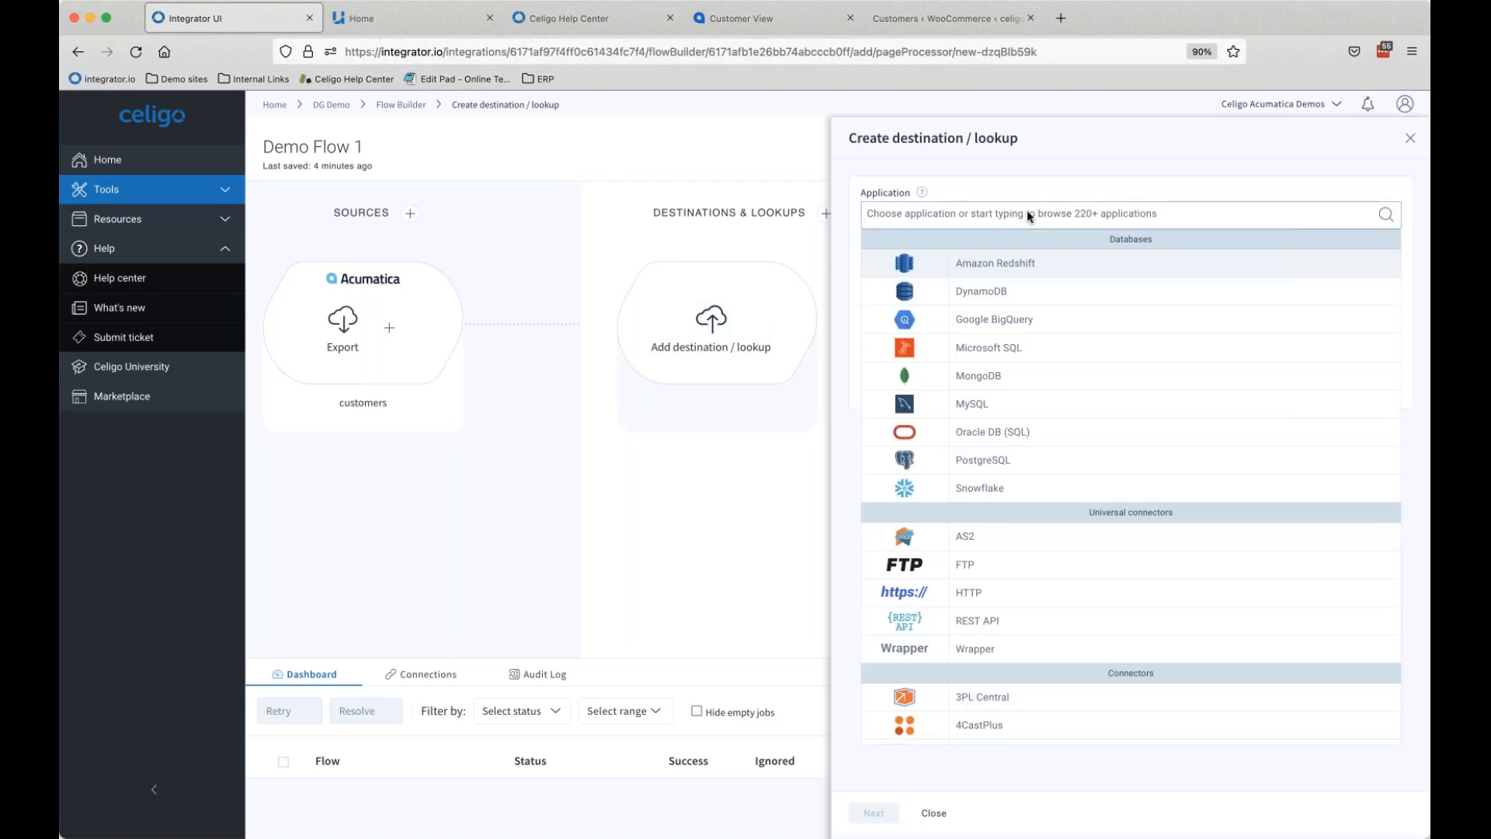
text(j)
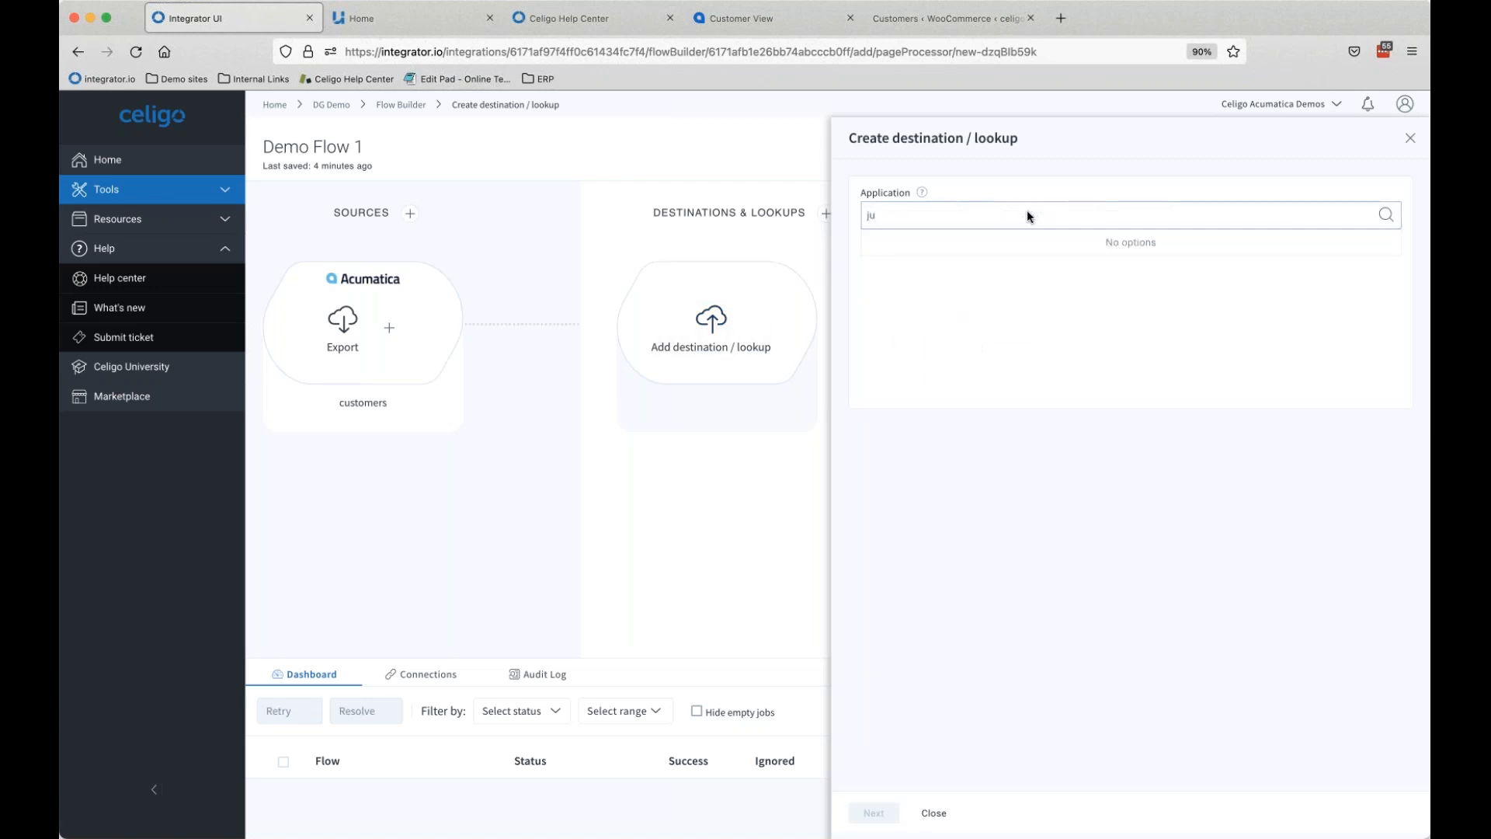
text(ir)
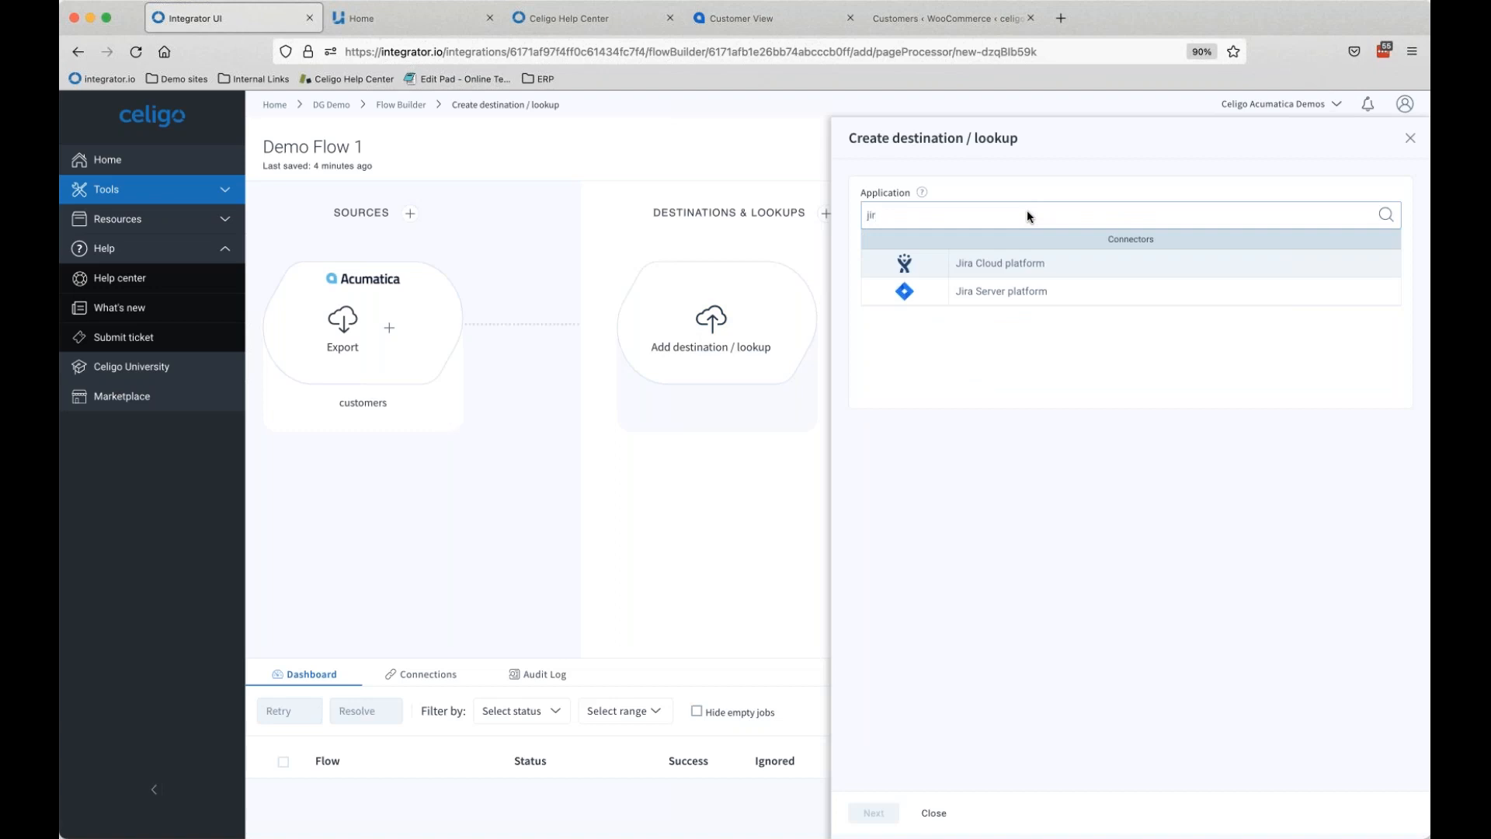
key(BackSpace)
key(BackSpace)
key(BackSpace)
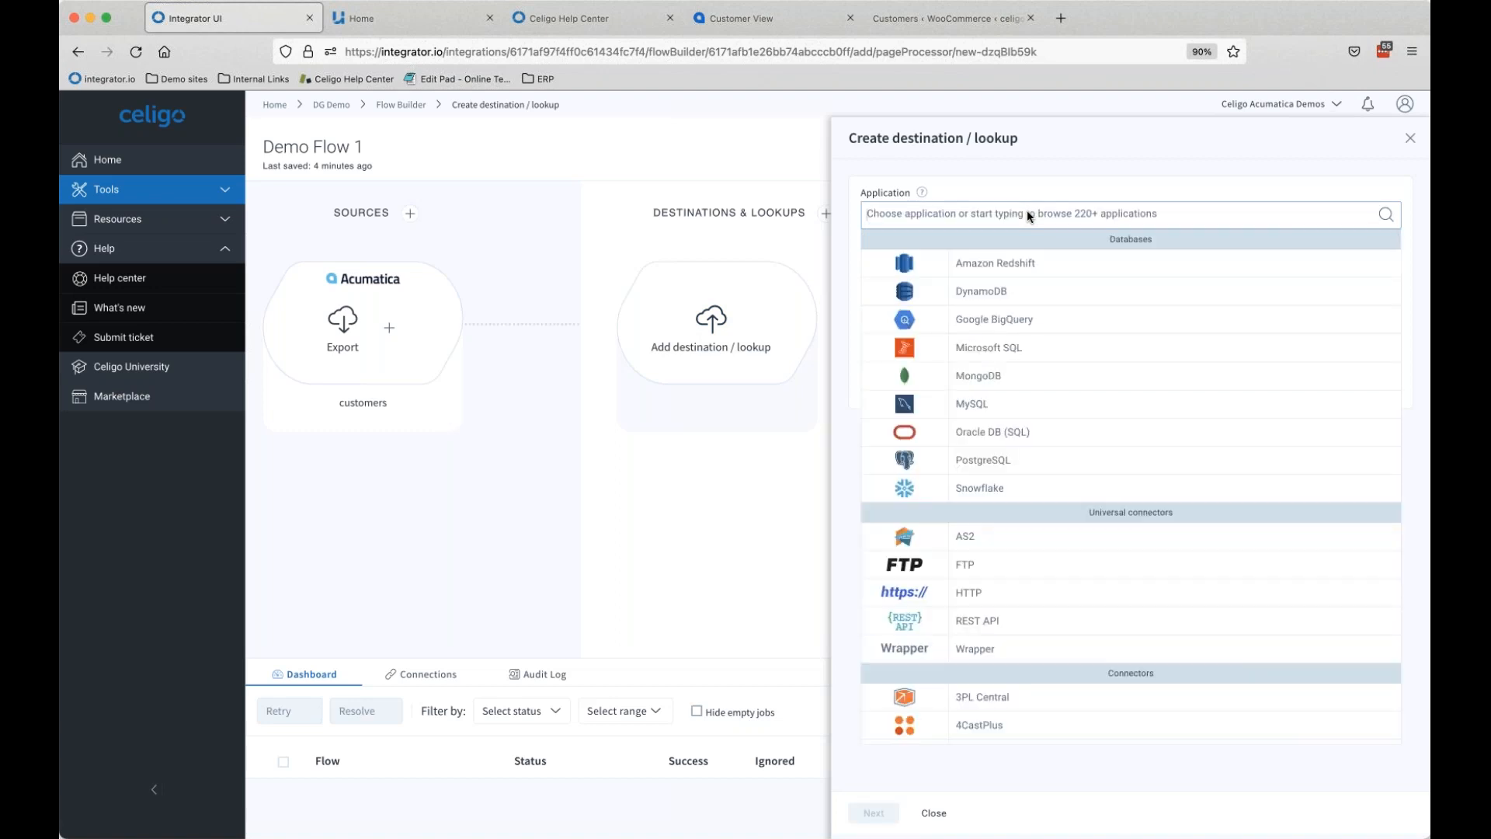
text(SQL)
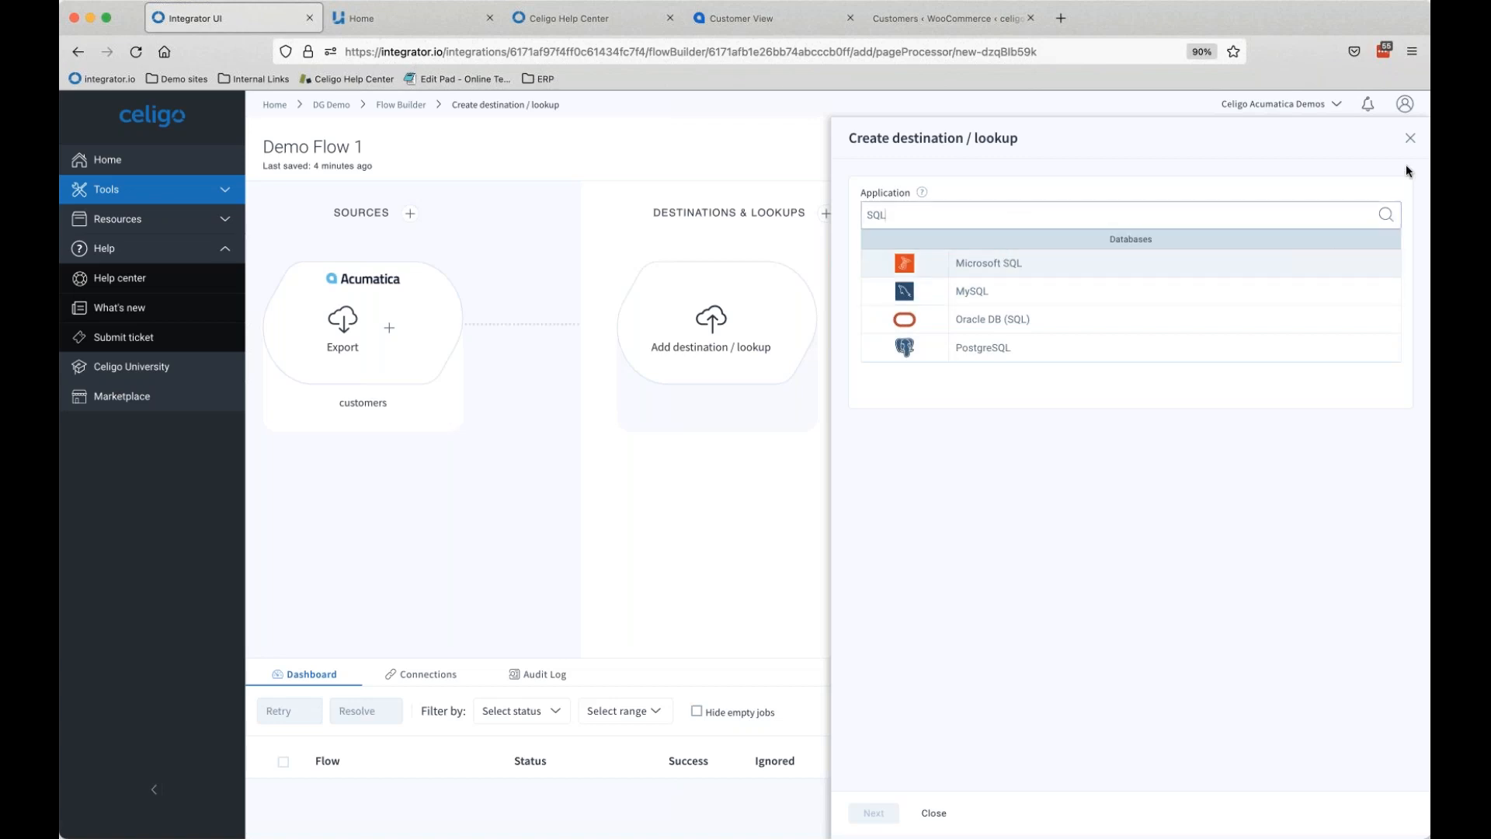
click(1411, 138)
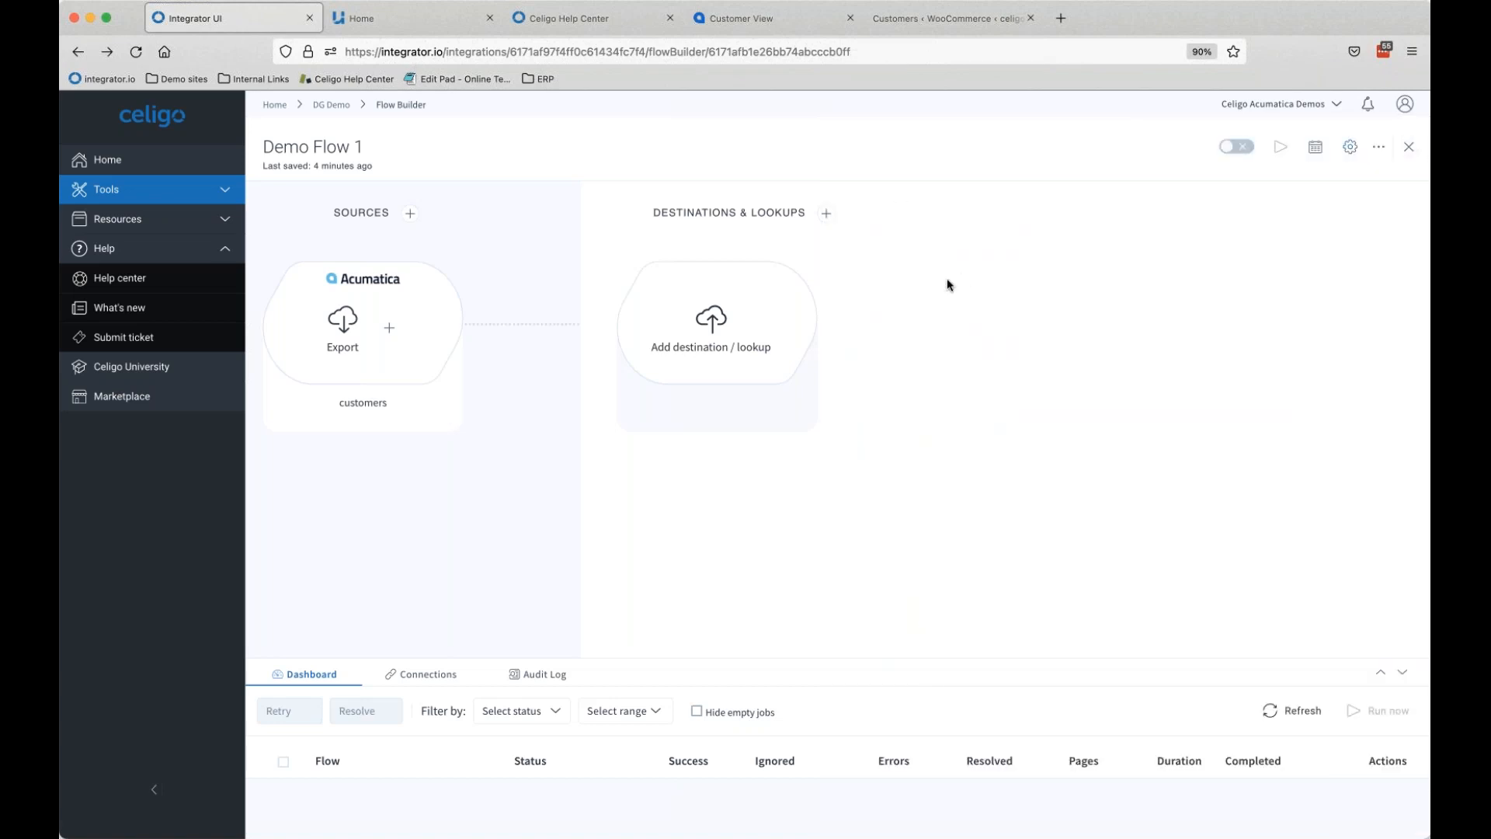
Step: Return to the home page and examine the full list of existing integrations
click(275, 105)
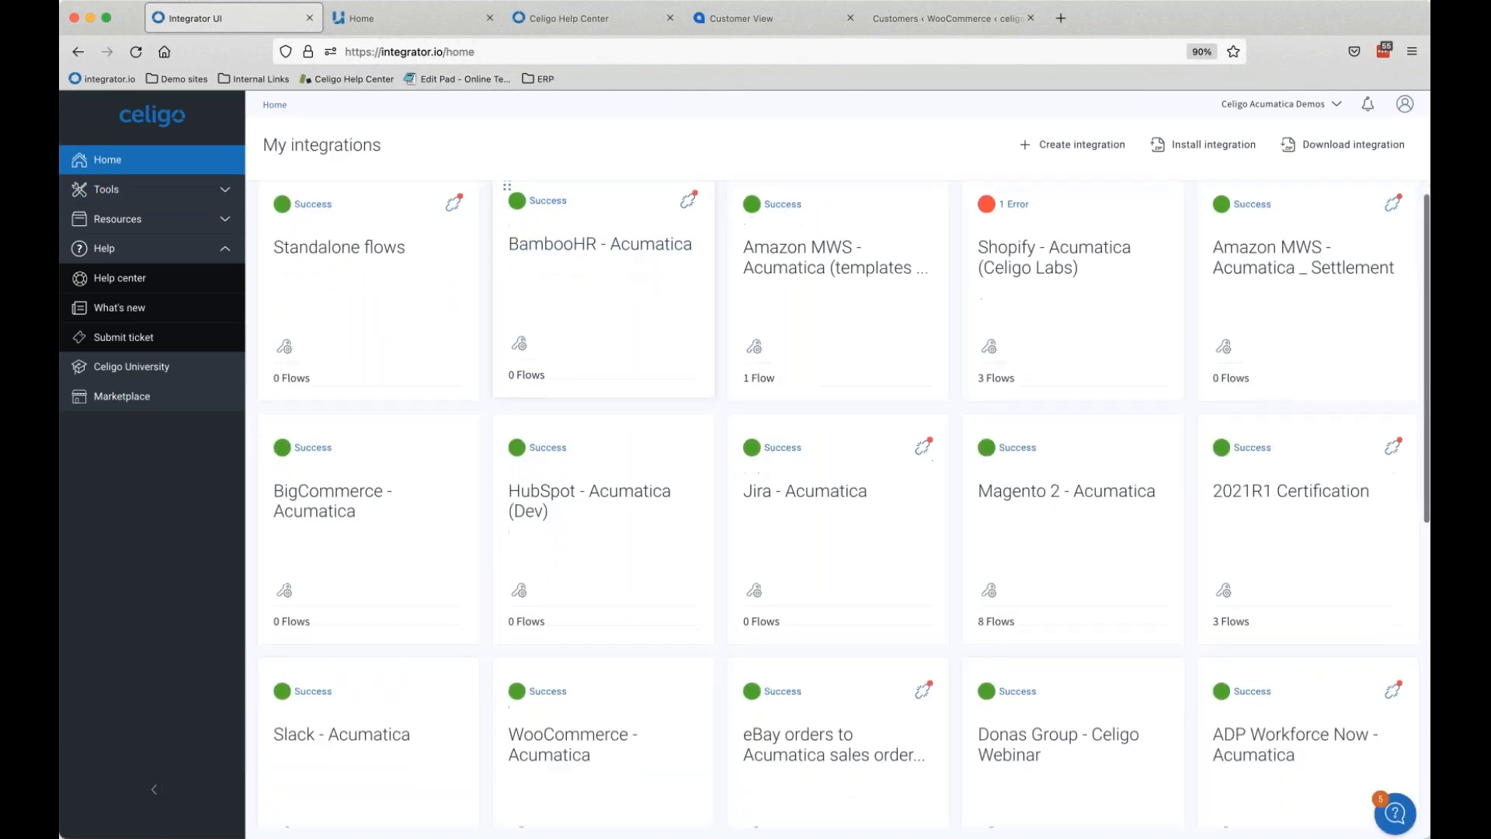
scroll(603, 350, down, 5)
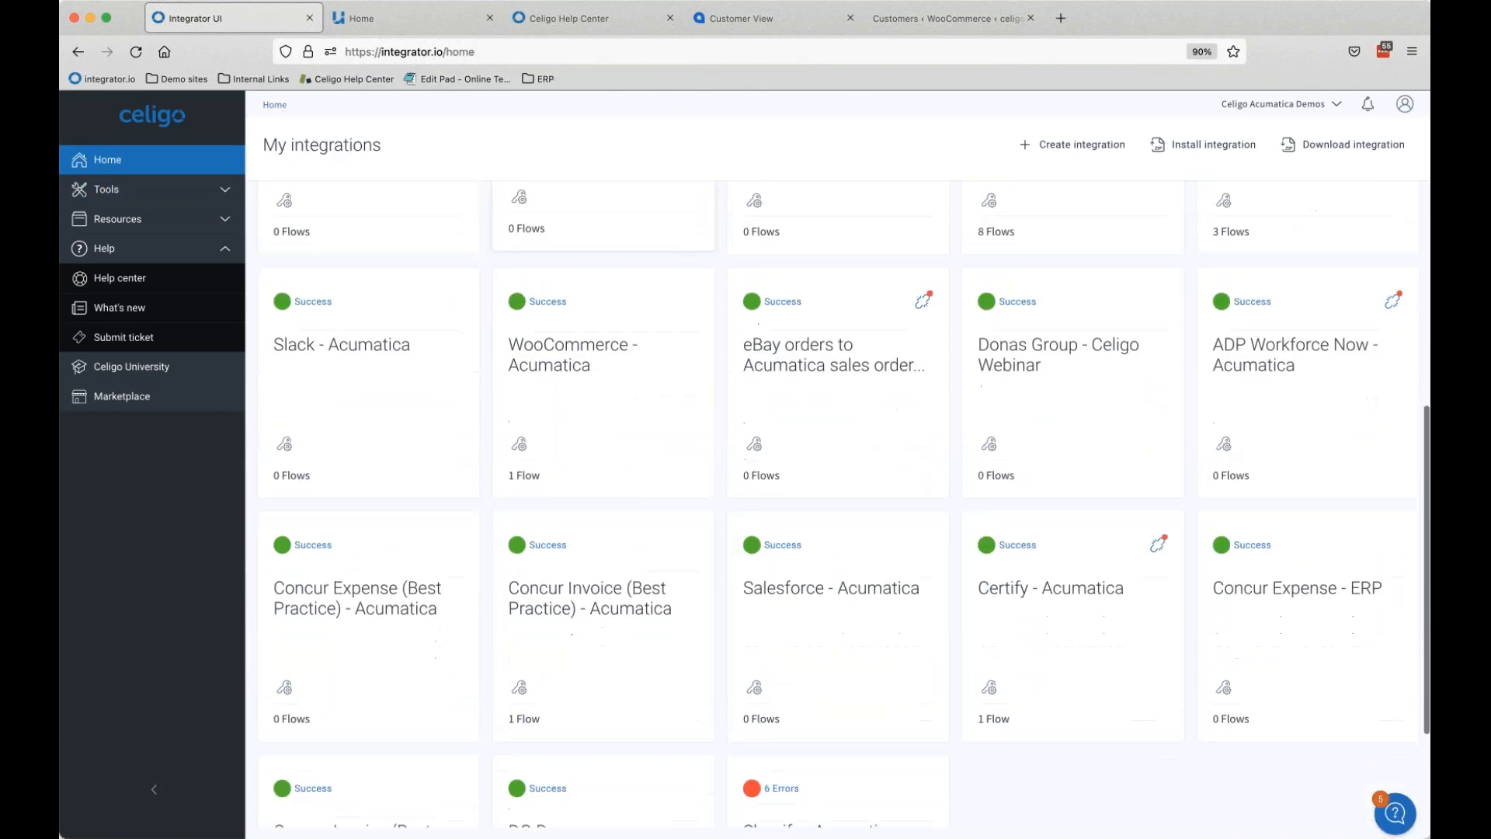
scroll(603, 350, down, 2)
scroll(846, 505, up, 6)
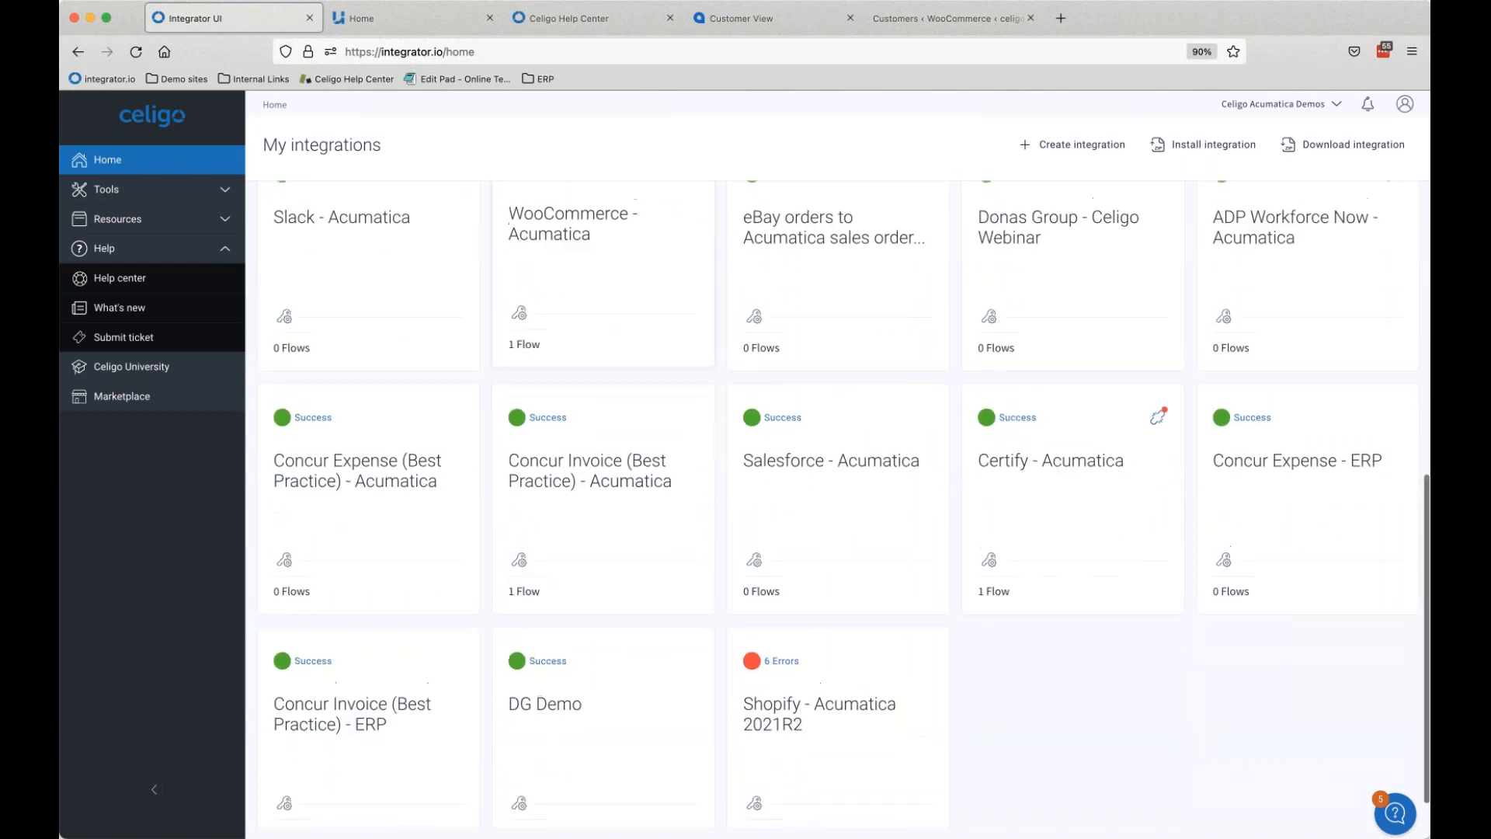
scroll(513, 212, up, 2)
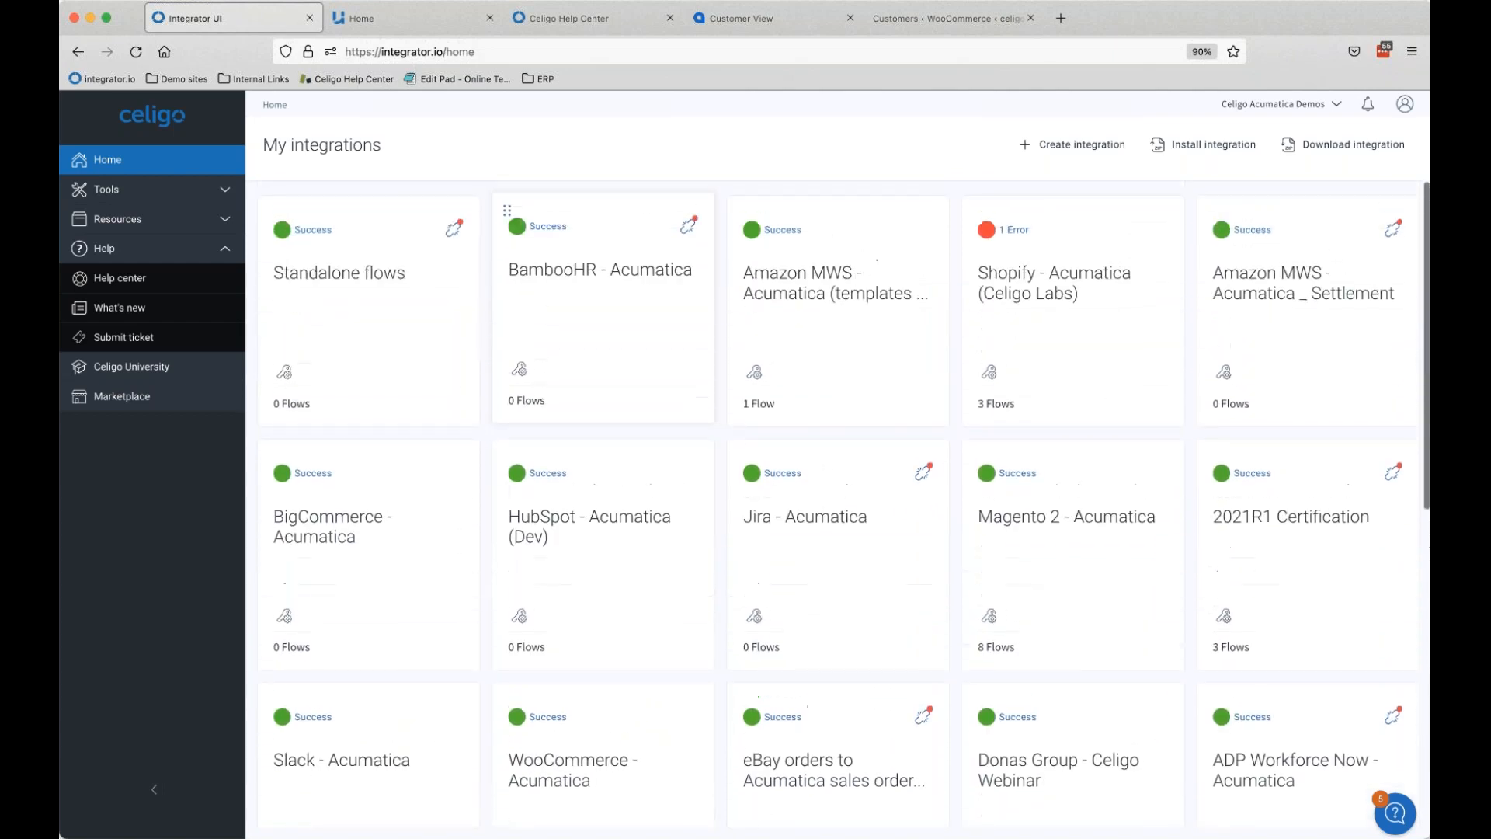
scroll(513, 211, down, 3)
scroll(846, 506, down, 5)
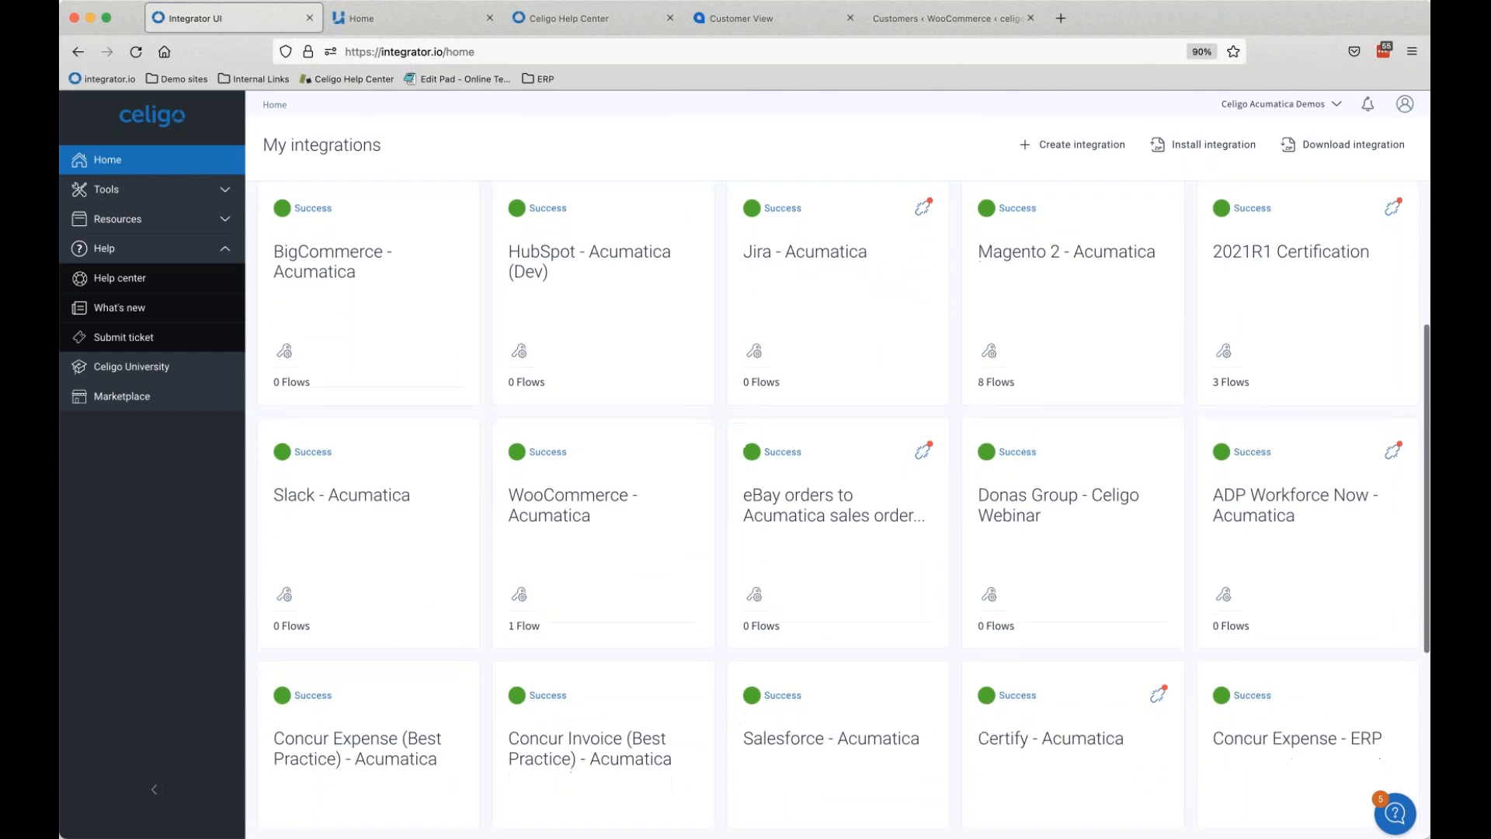
scroll(642, 462, down, 1)
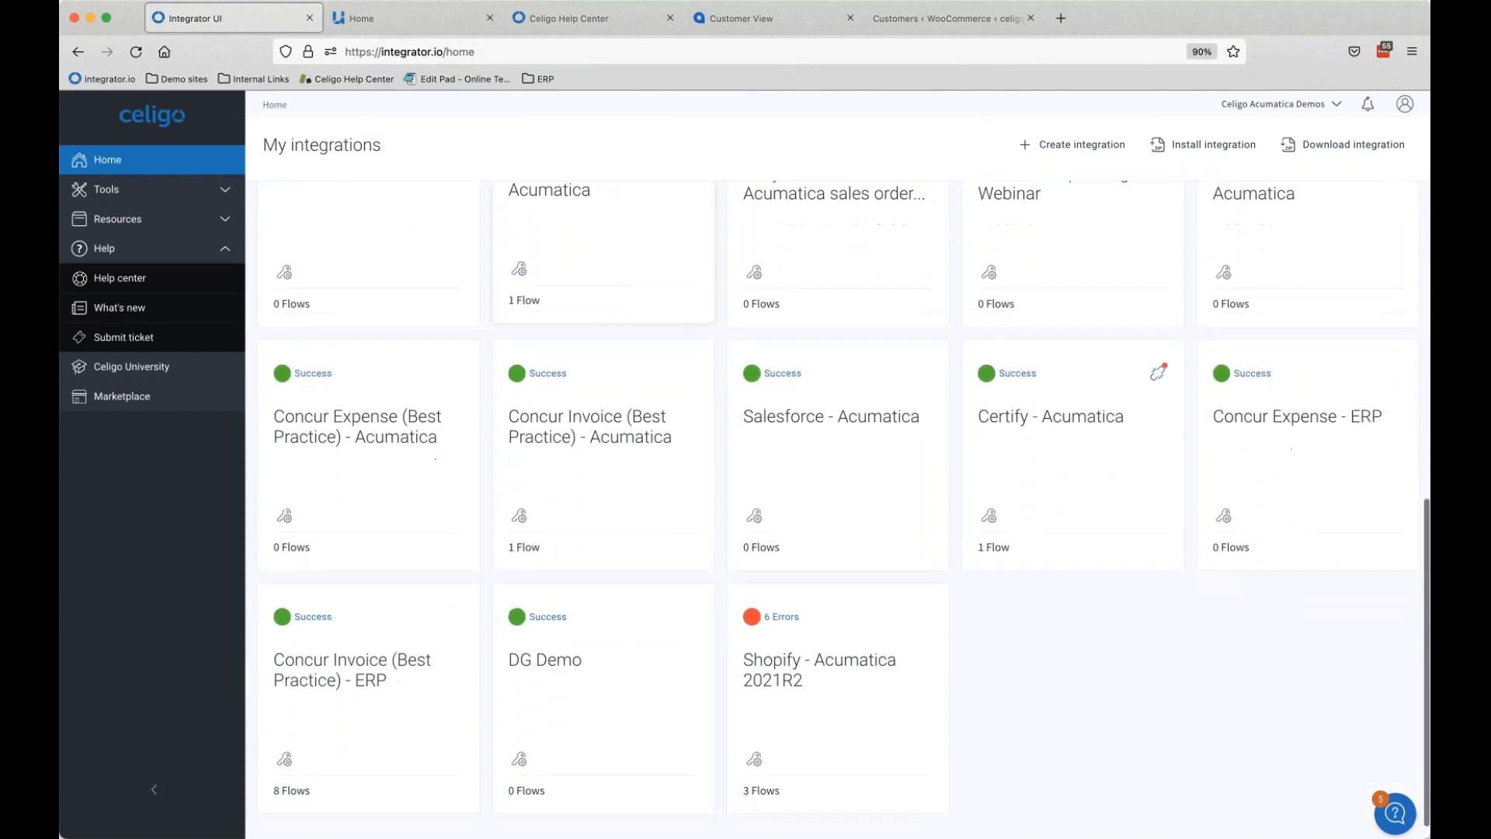
scroll(642, 462, up, 2)
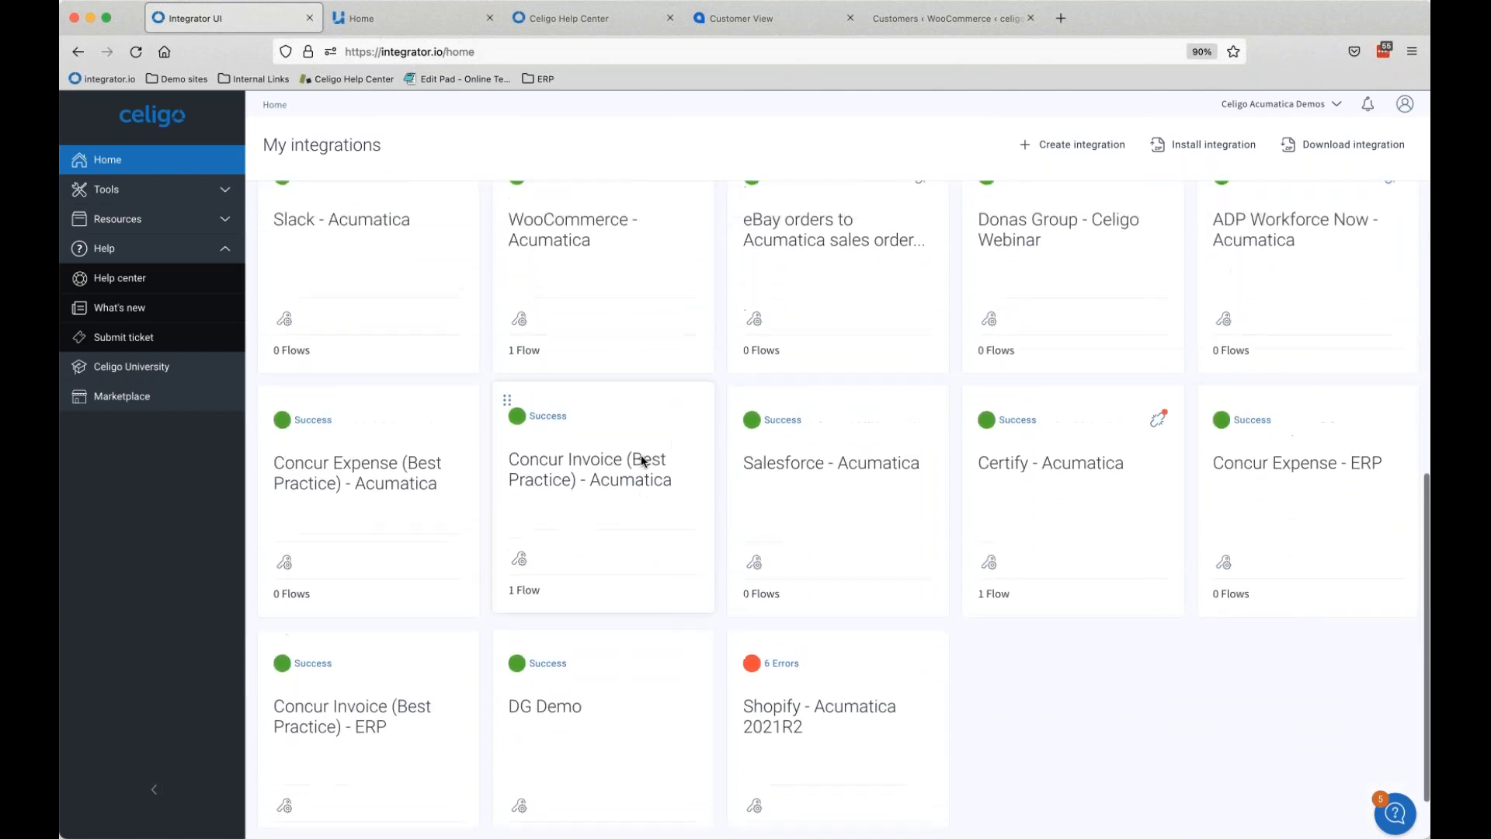
Step: Open the Get WooCommerce customers export in the WooCommerce customers to Acumatica customers flow of the WooCommerce - Acumatica integration
click(597, 248)
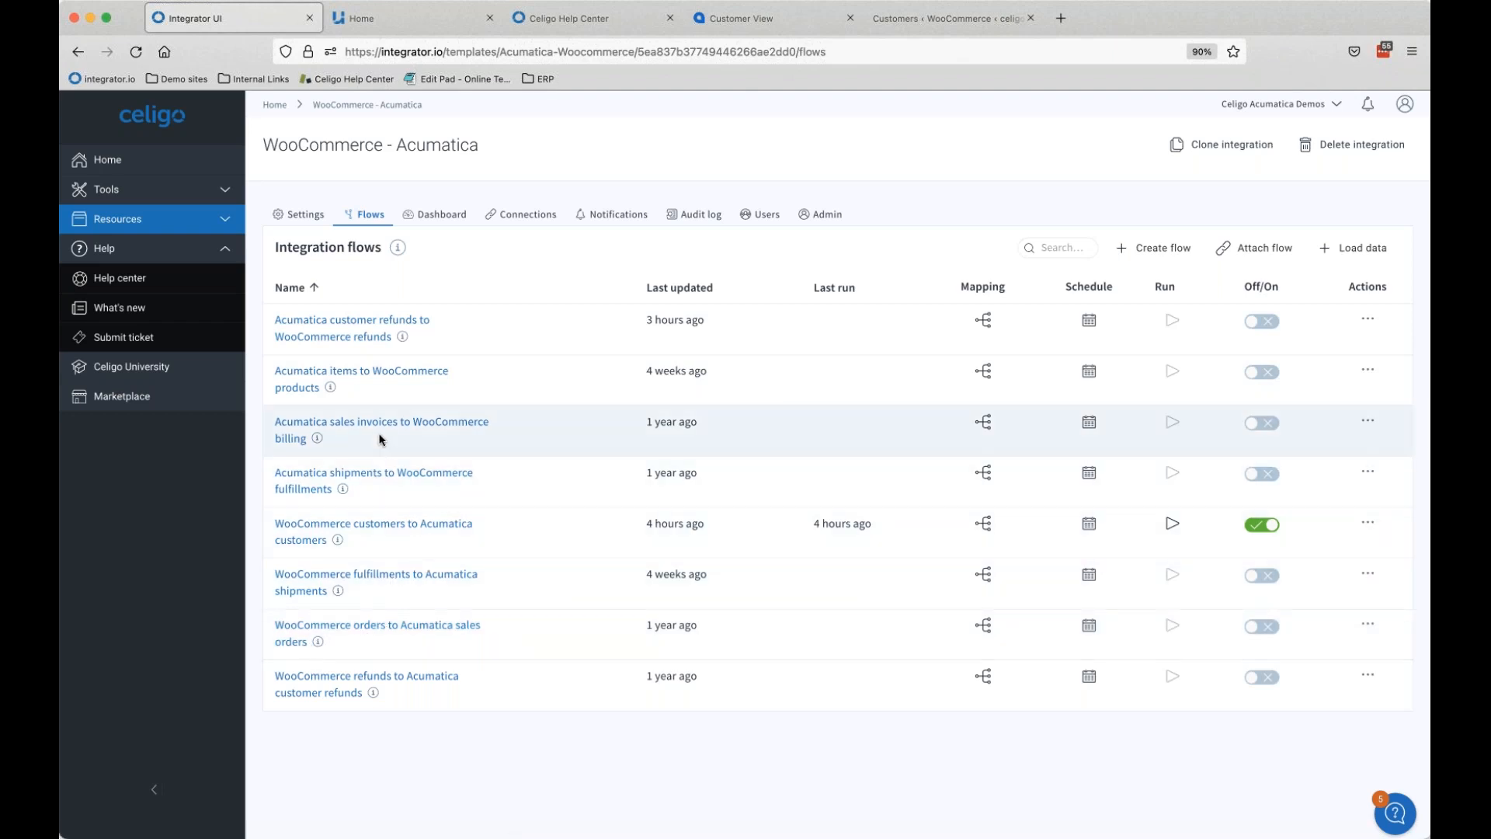
click(363, 530)
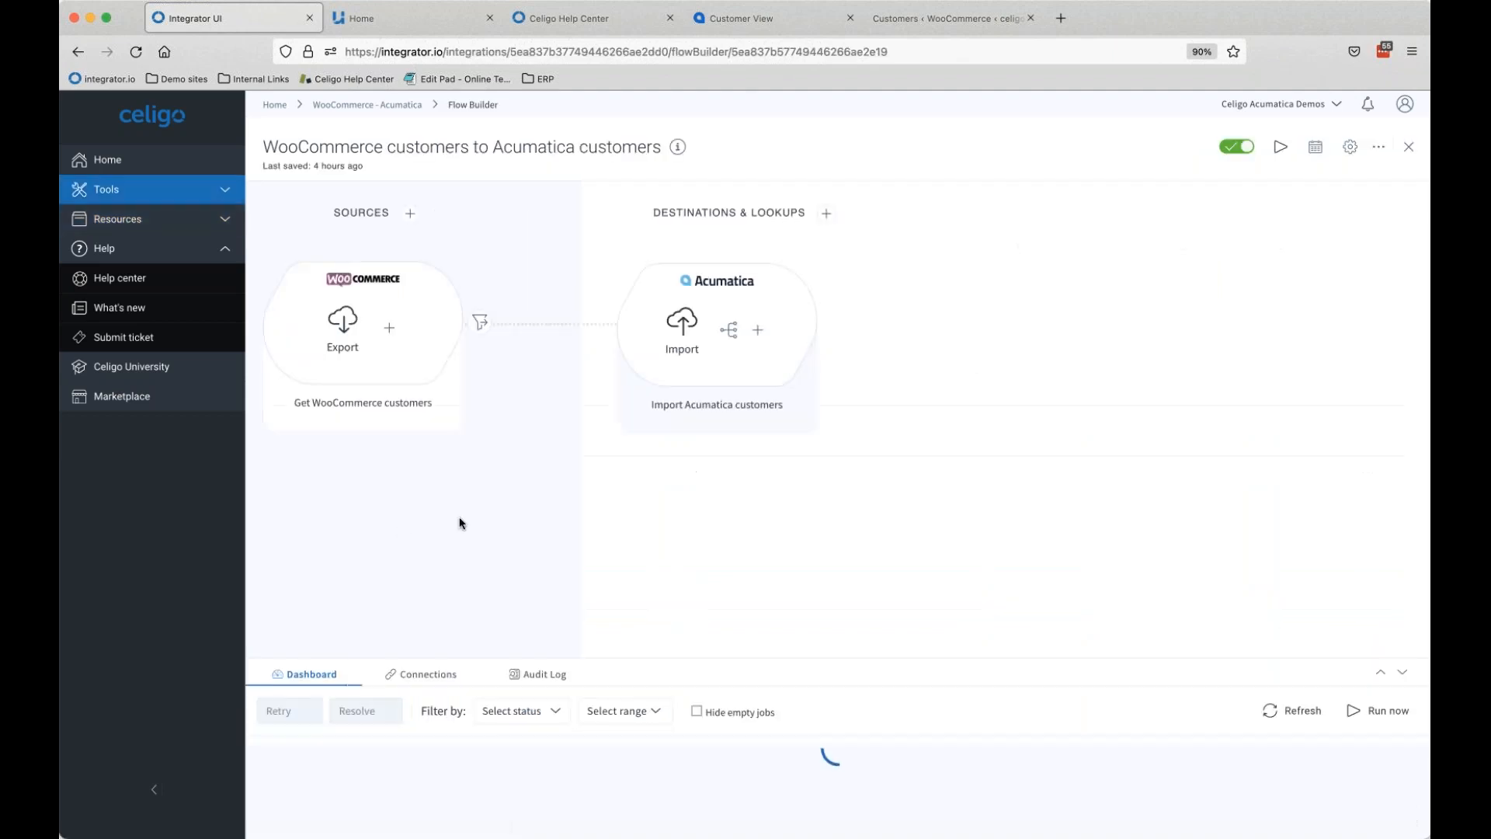
click(345, 325)
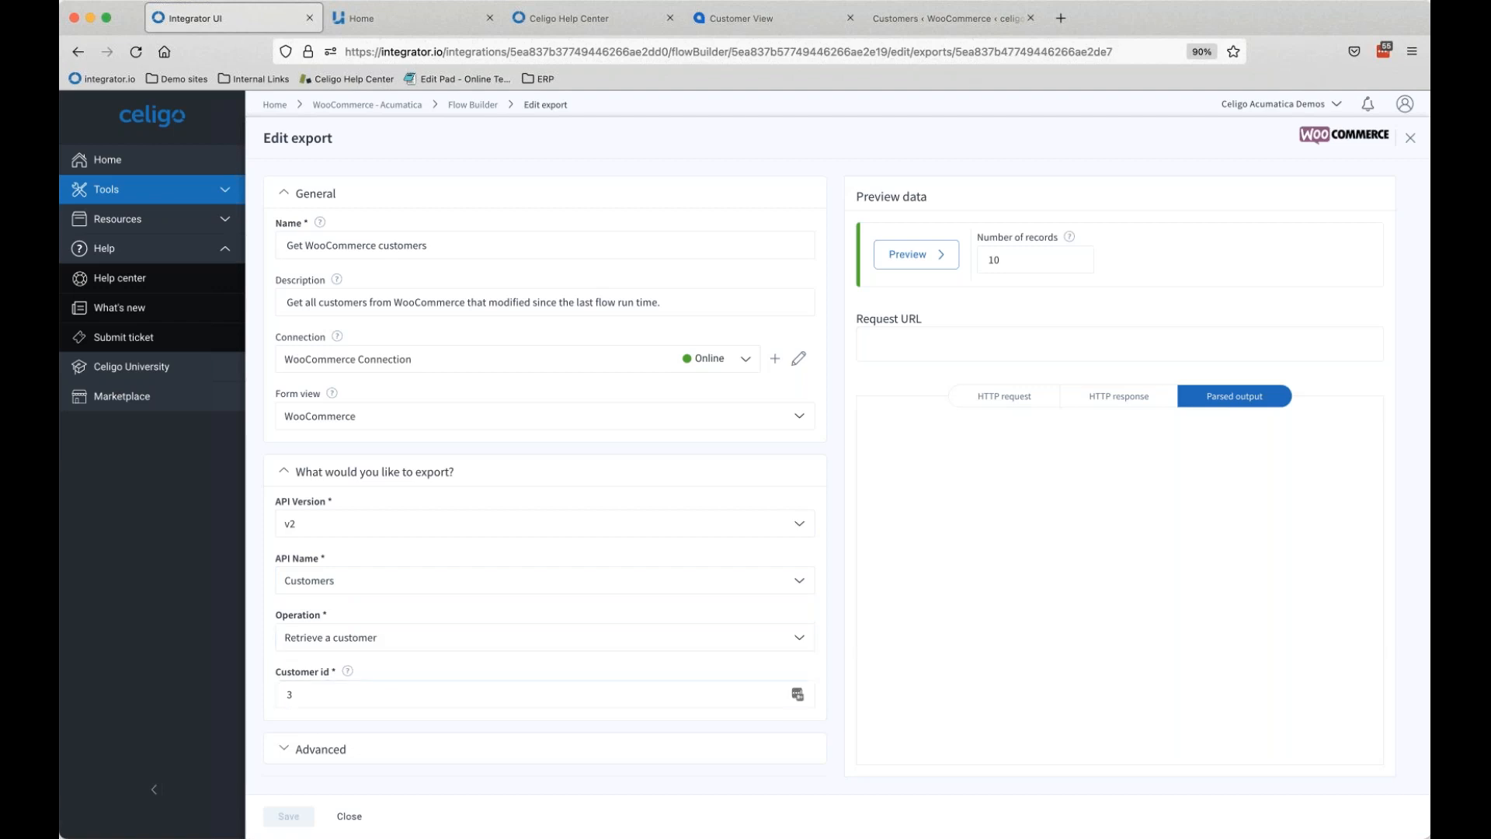
Step: Switch to the WooCommerce admin site and open the user record of the customer that the export retrieves
click(898, 25)
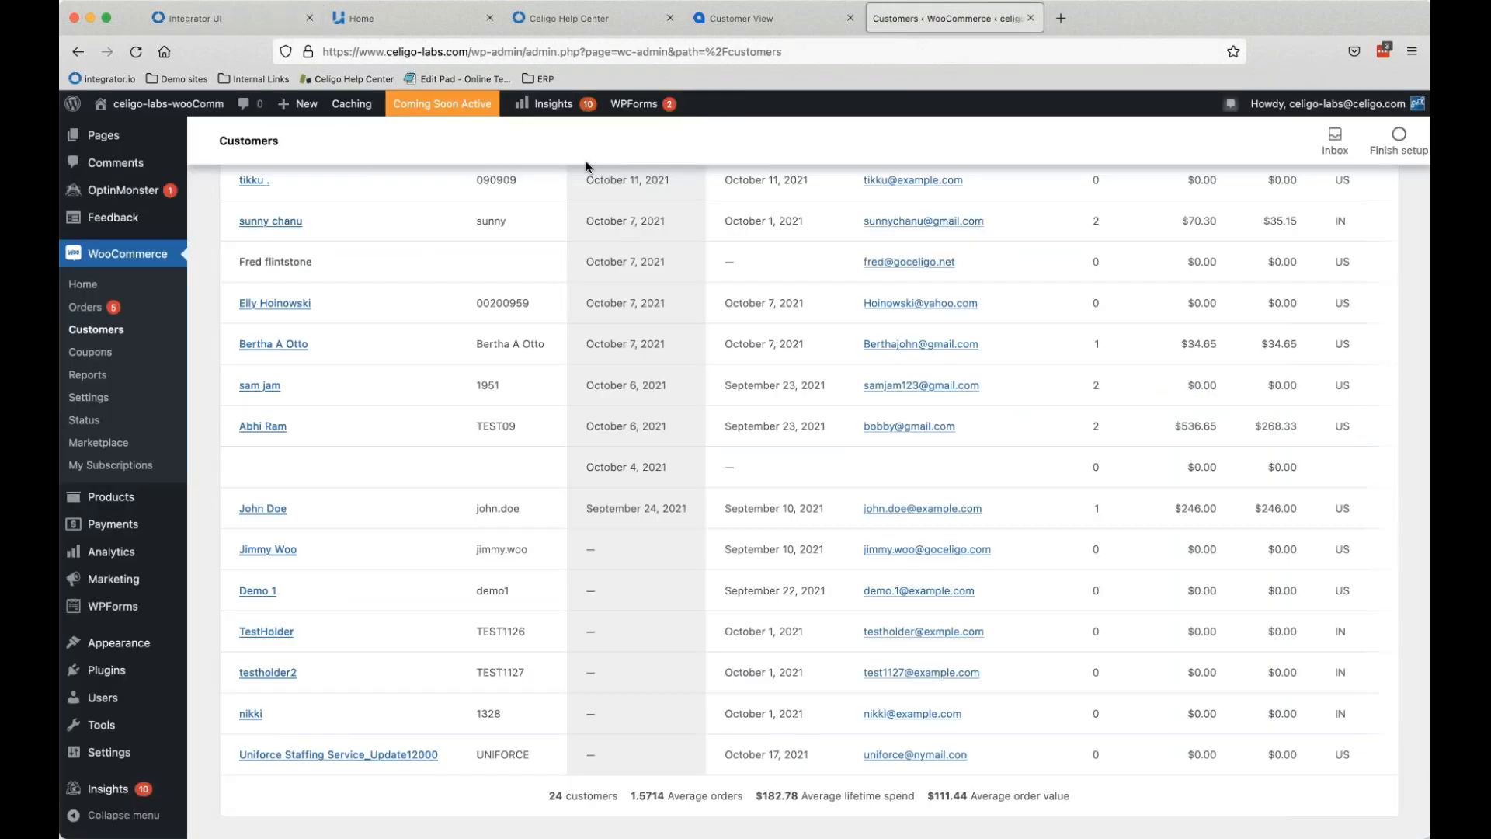
click(279, 552)
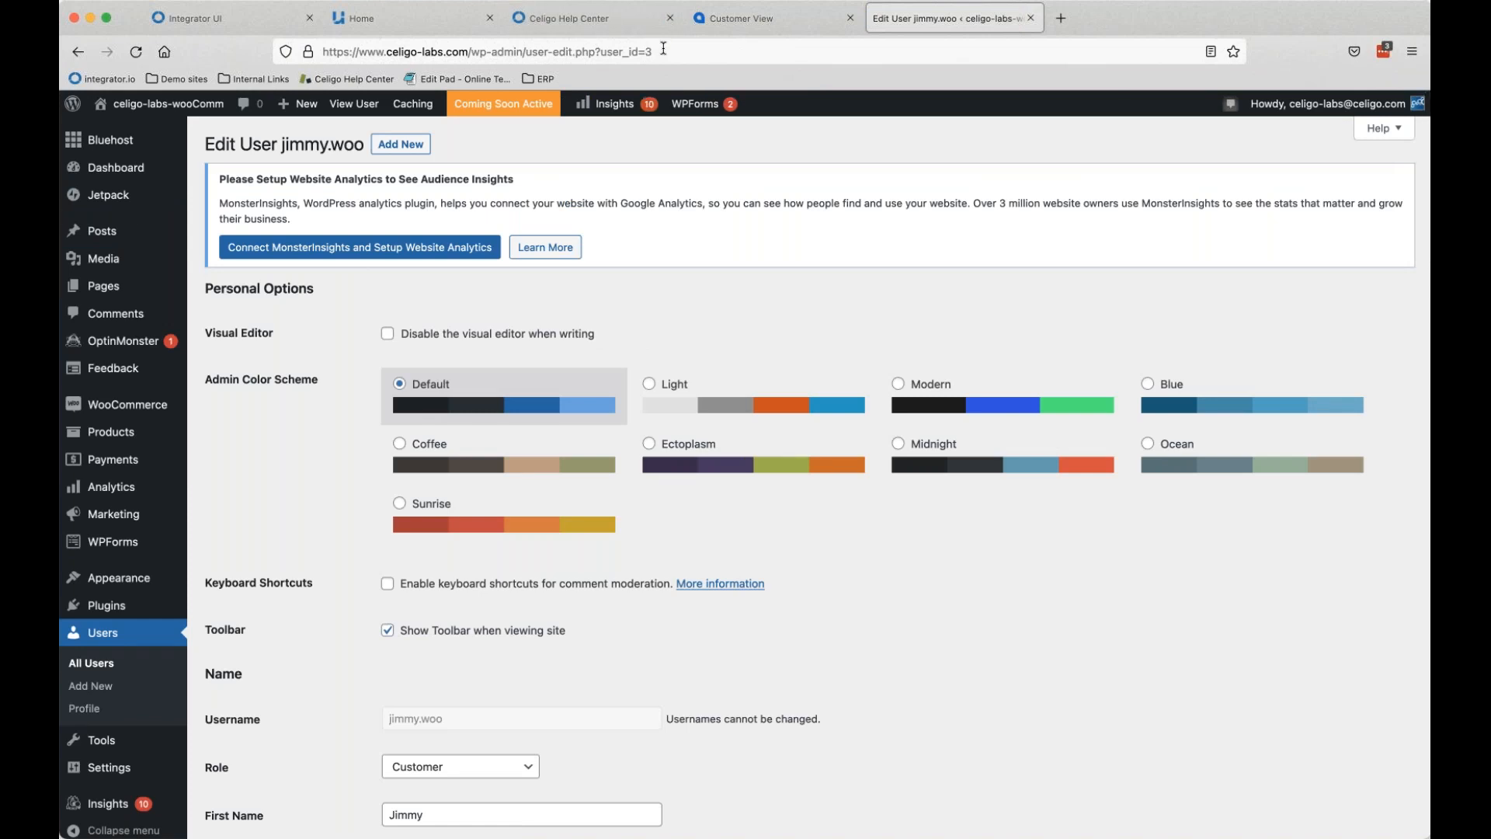
Step: Examine the customer's name, contact info and billing address in the WooCommerce user record
scroll(608, 481, down, 6)
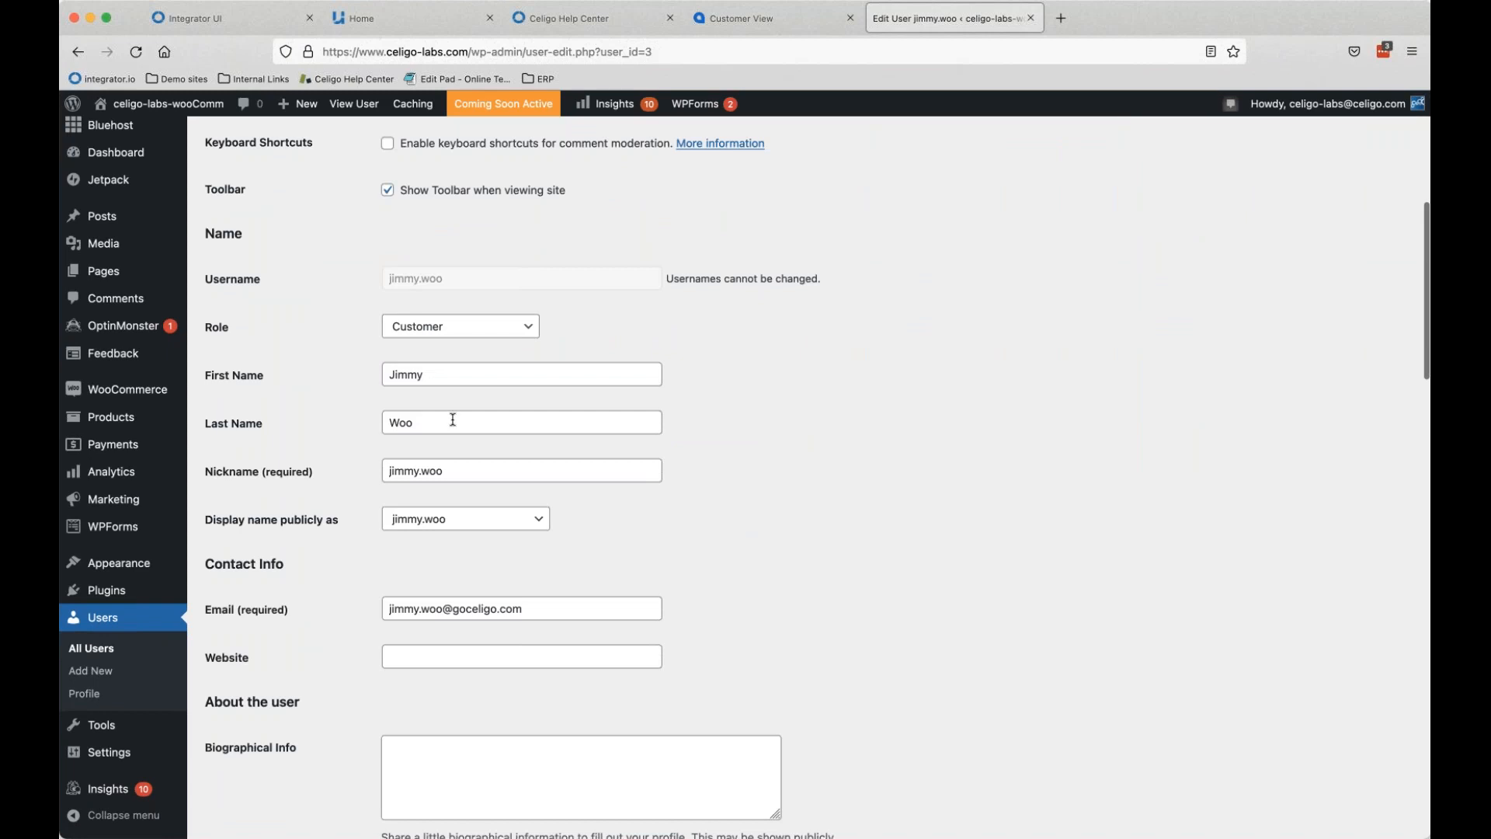
scroll(450, 469, down, 8)
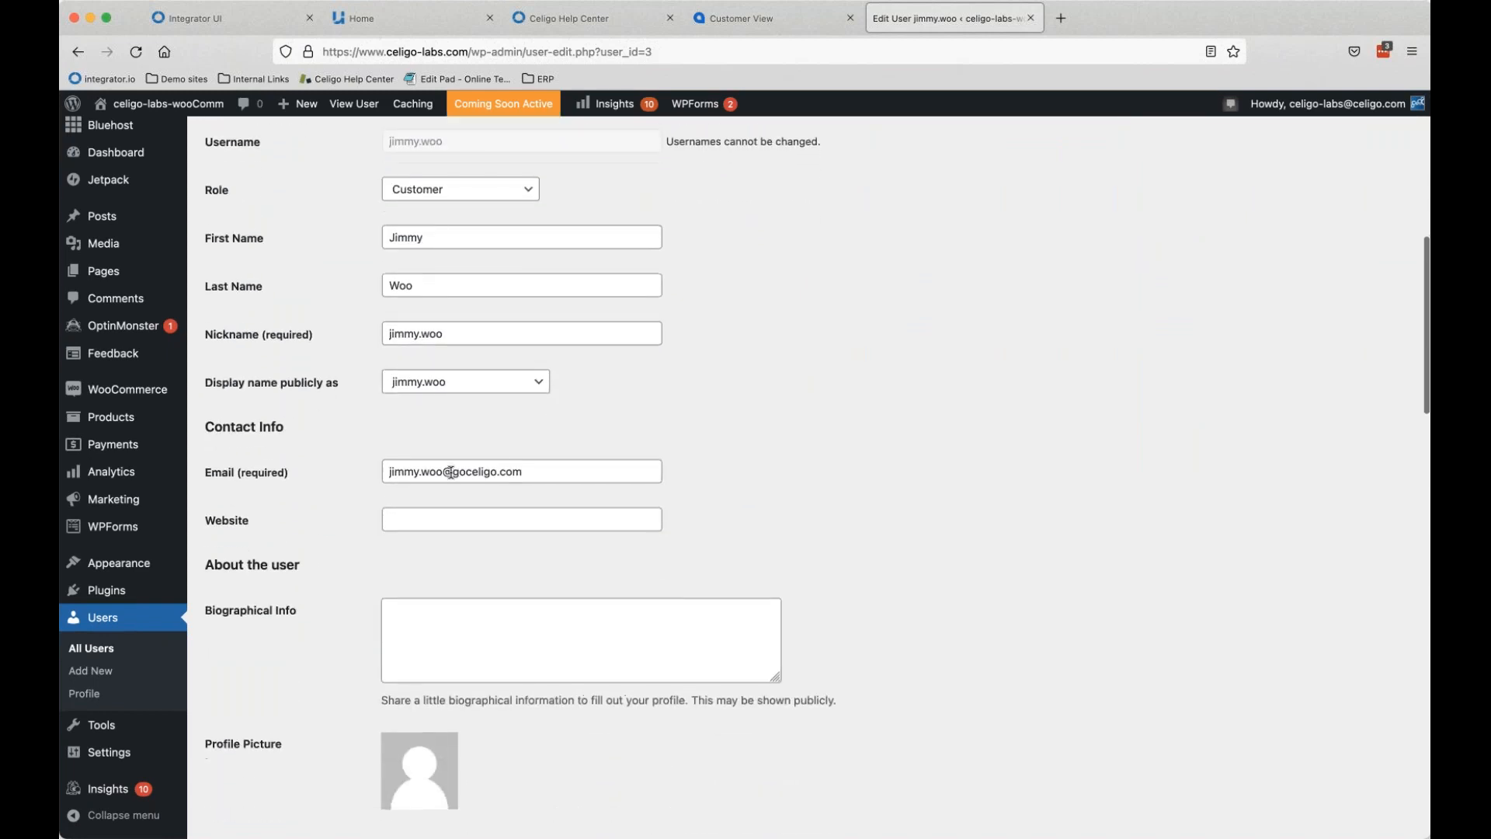
scroll(430, 252, down, 8)
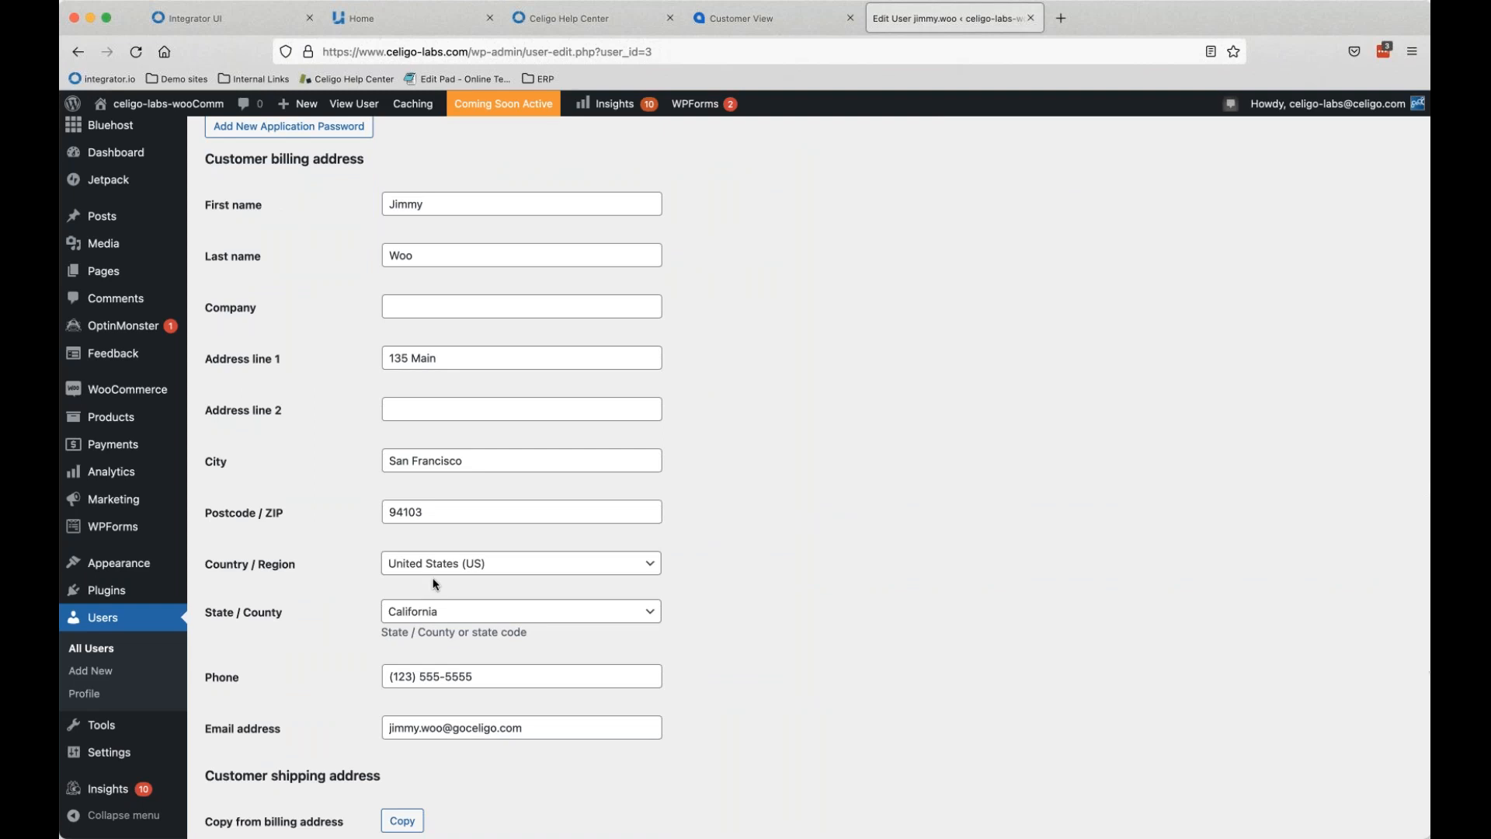
scroll(435, 583, down, 3)
scroll(371, 237, up, 10)
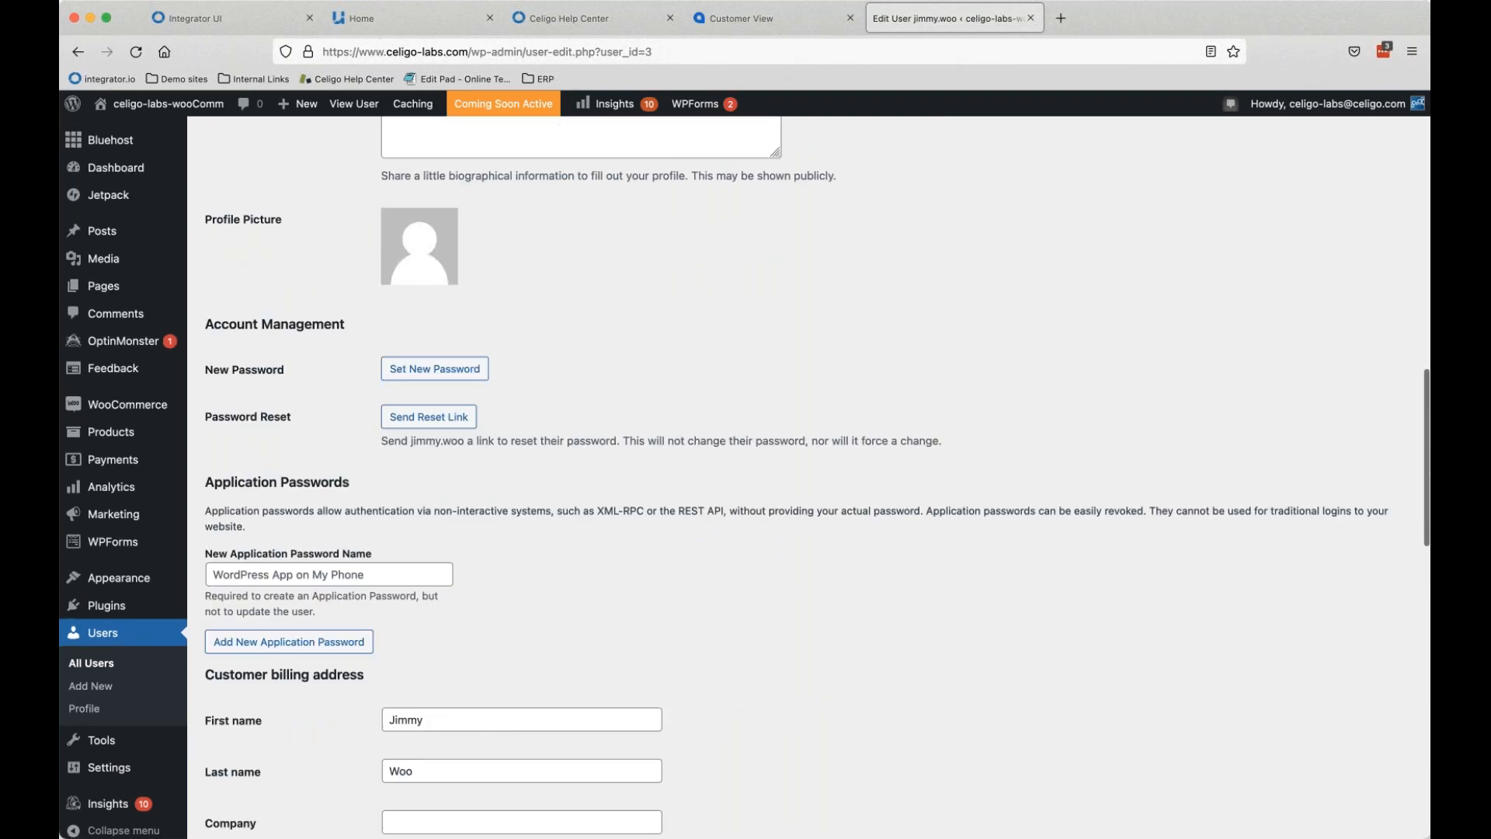
Step: Switch to integrator.io, preview the Get WooCommerce customers export, review the parsed output, and close the export
click(212, 26)
click(906, 268)
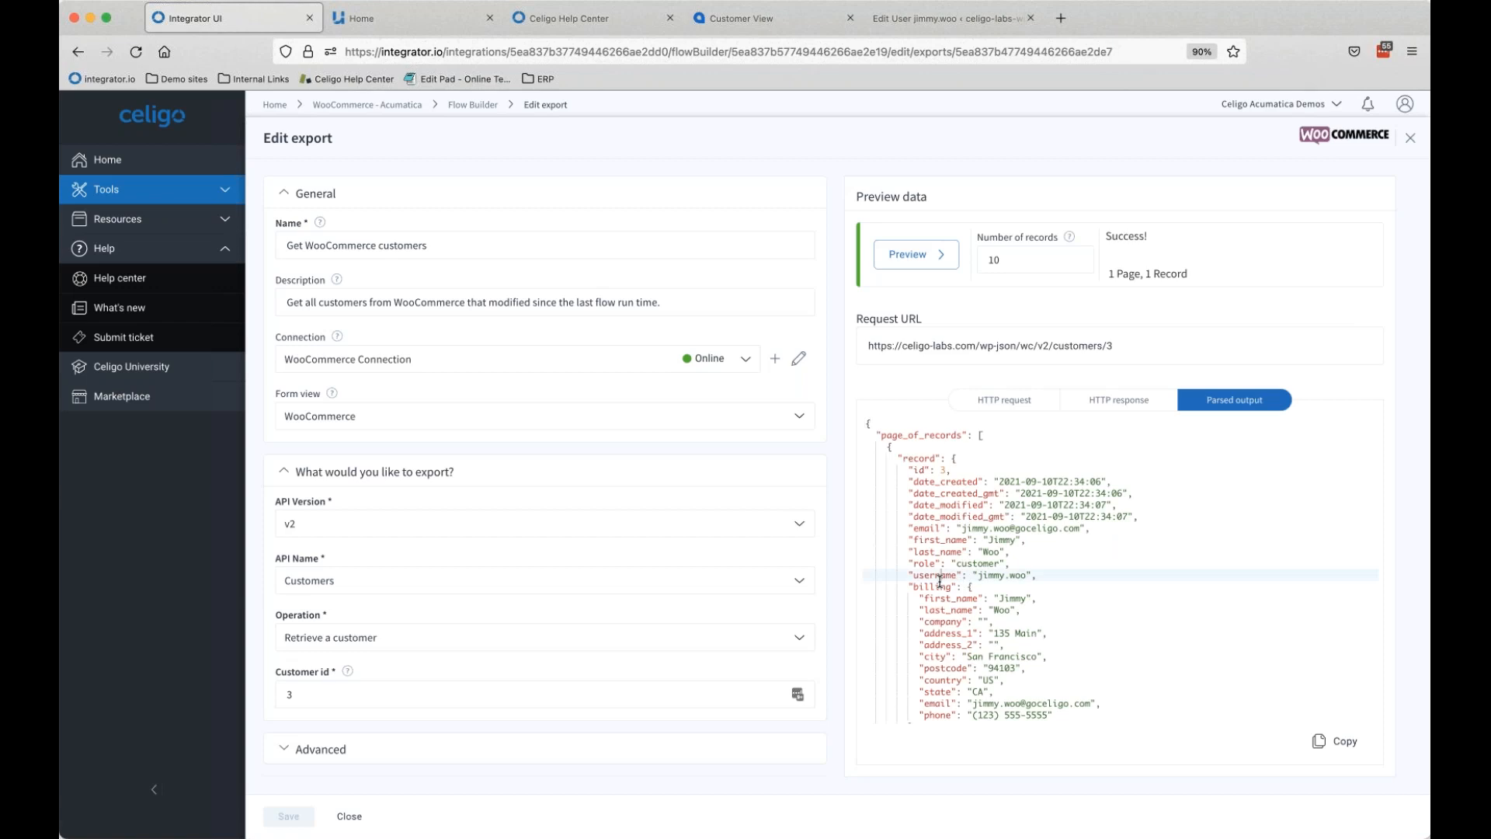
scroll(941, 590, down, 6)
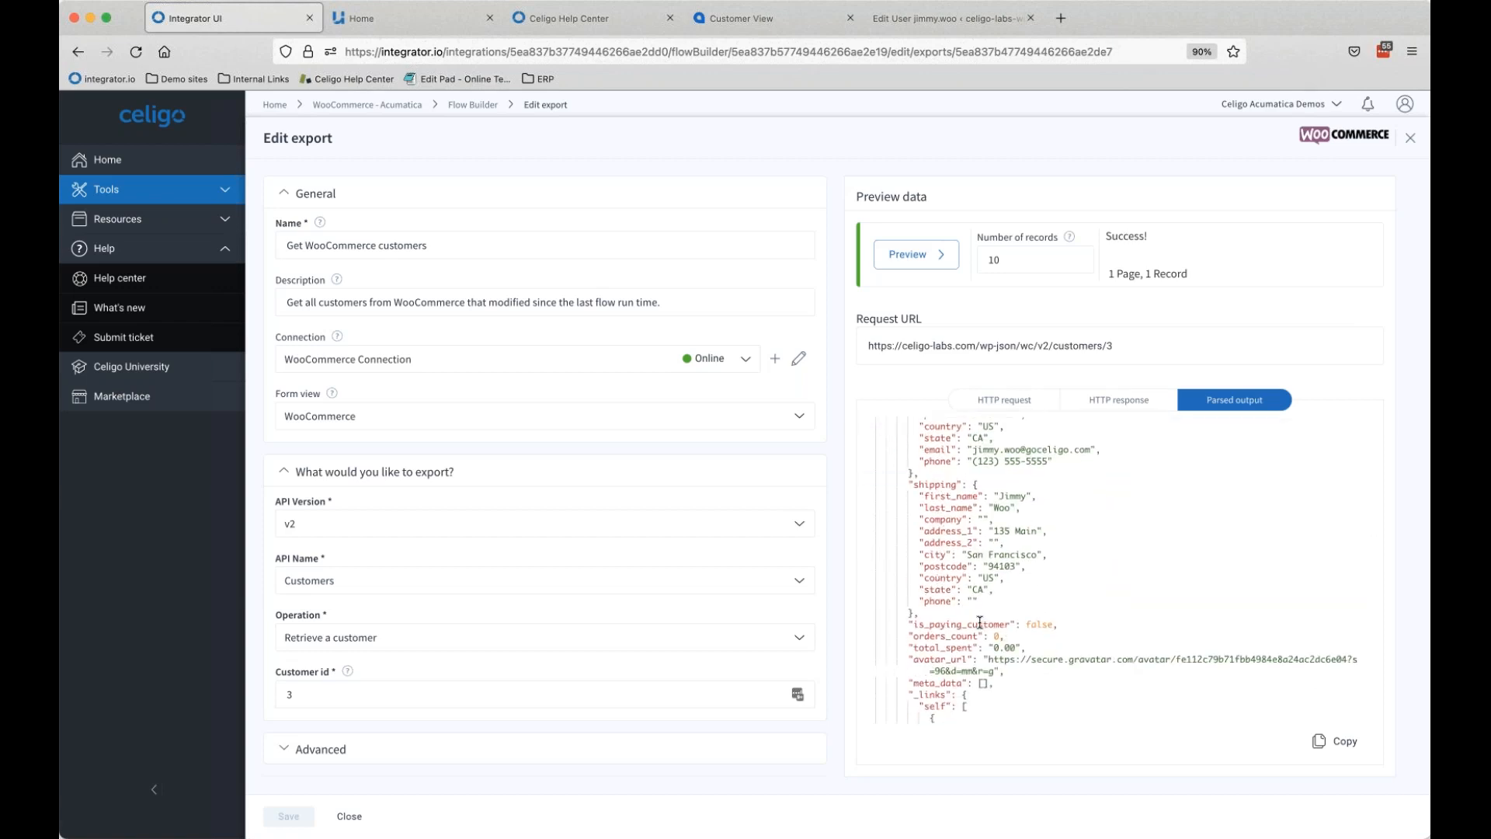
scroll(979, 623, down, 3)
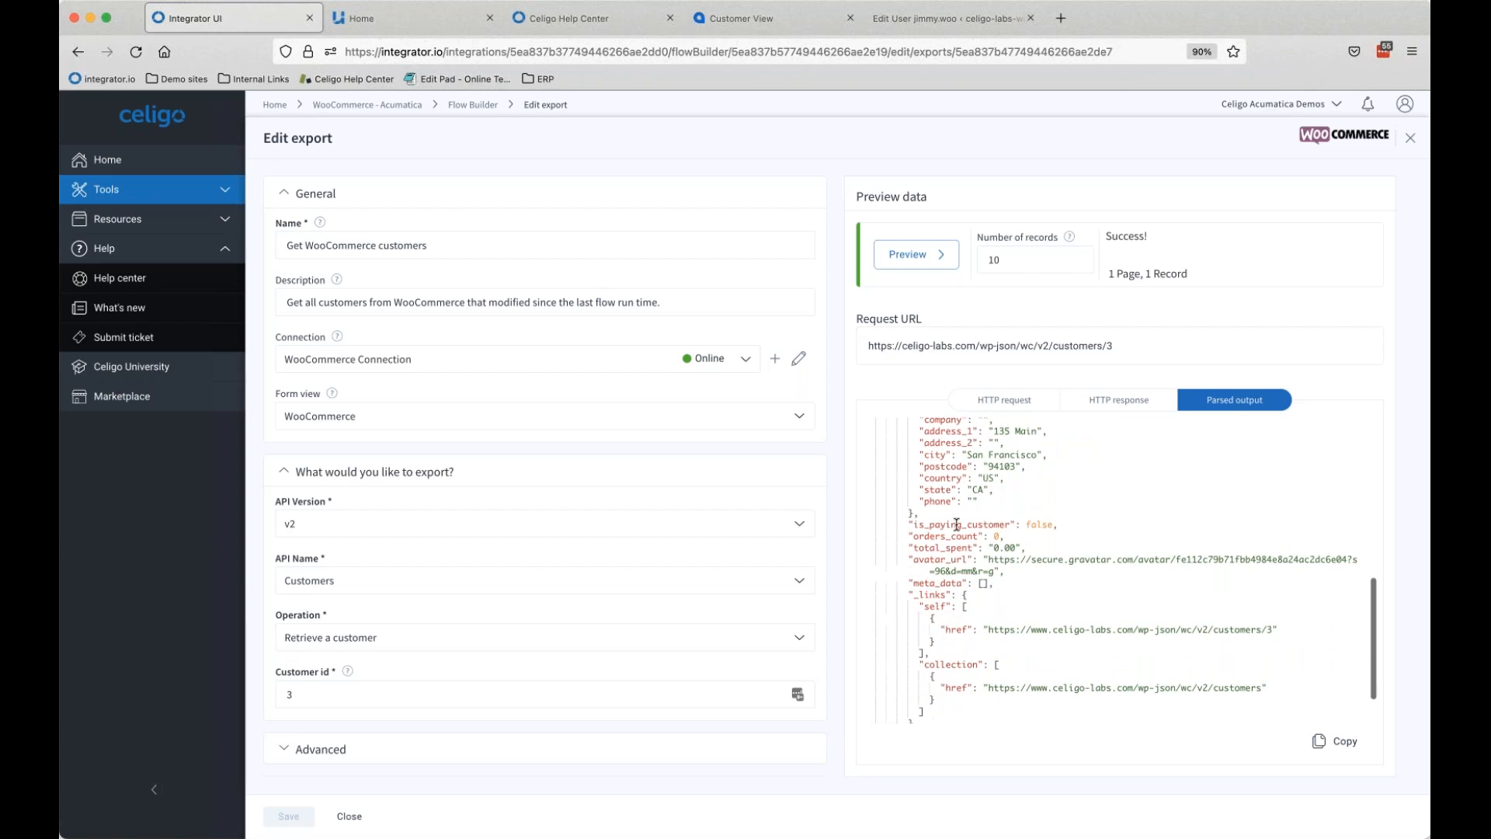
click(1413, 137)
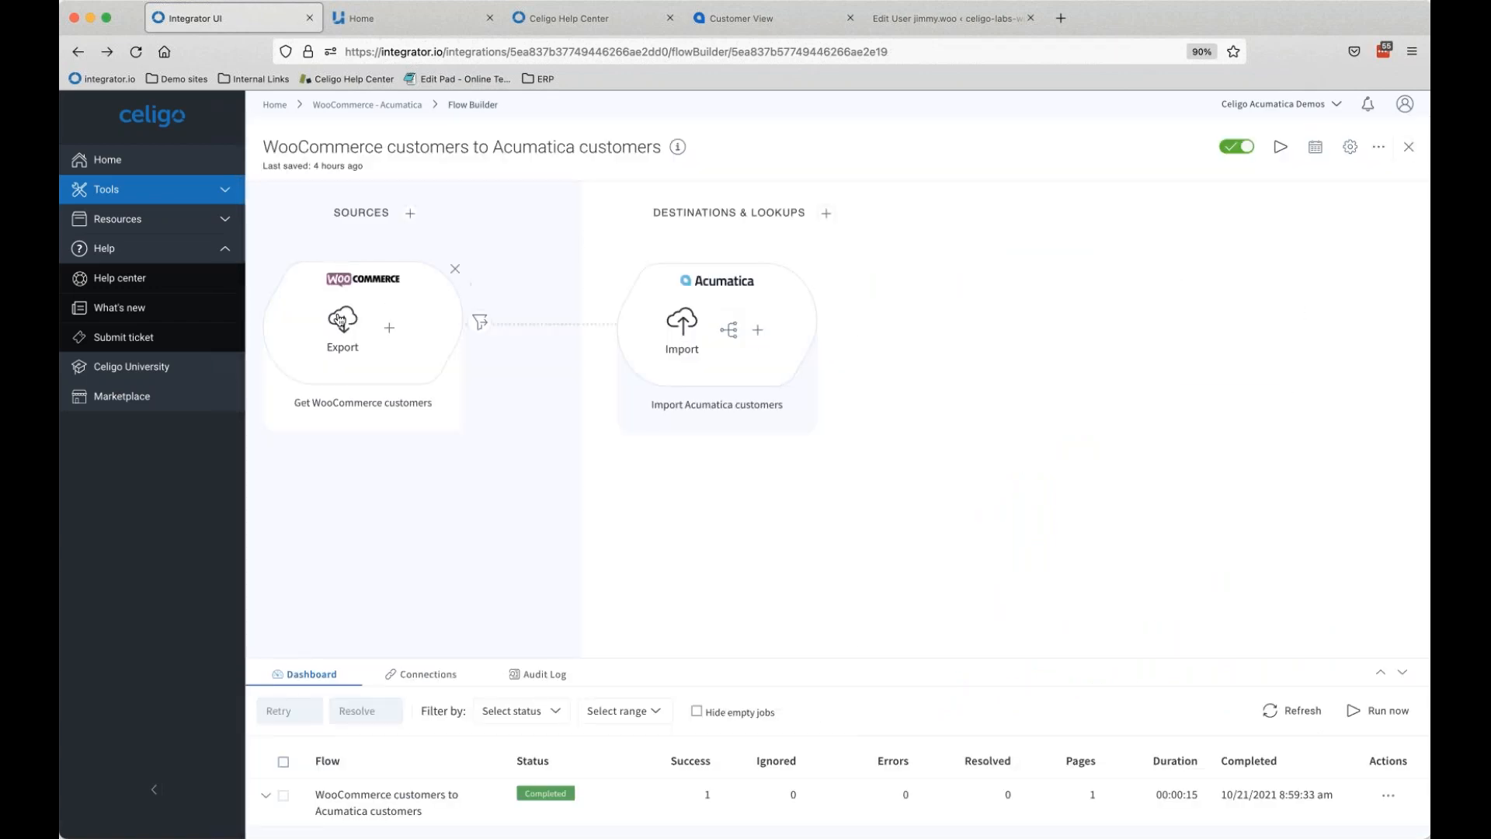
Step: Review the output filter rule of the WooCommerce export and the settings of the Import Acumatica customers step, closing each without changes
click(480, 322)
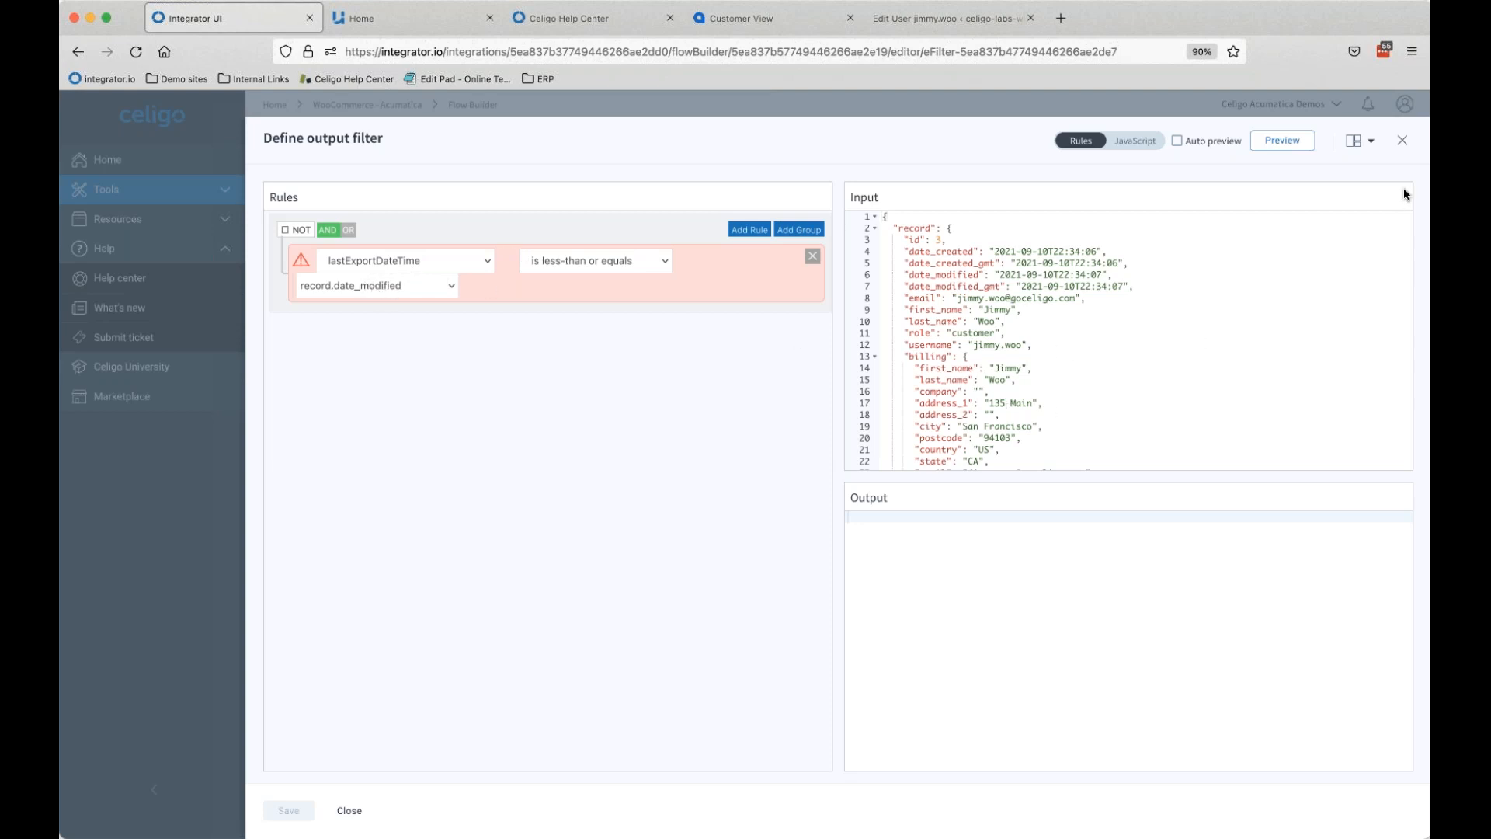
click(1404, 142)
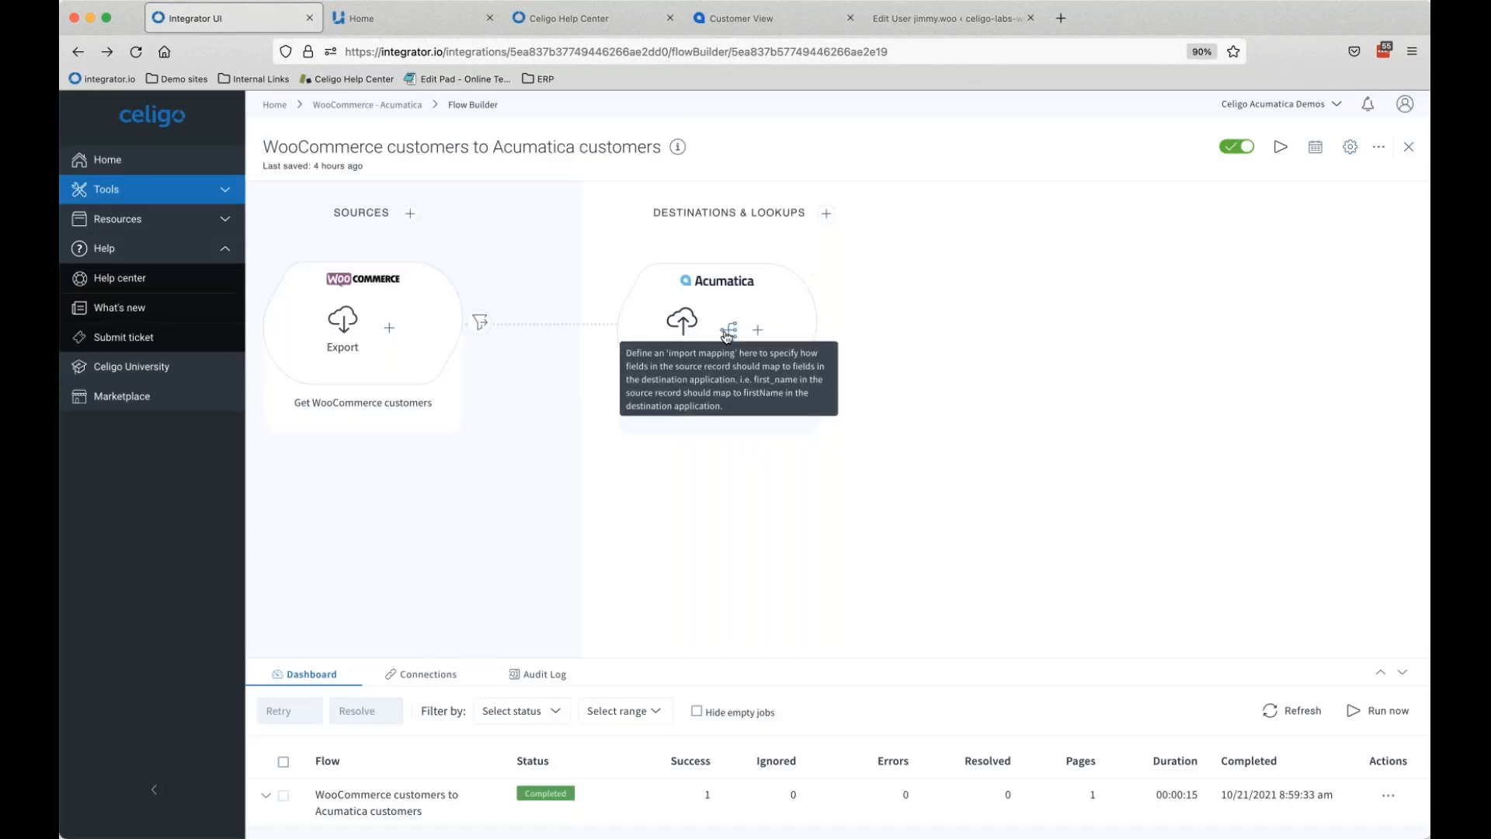
click(683, 330)
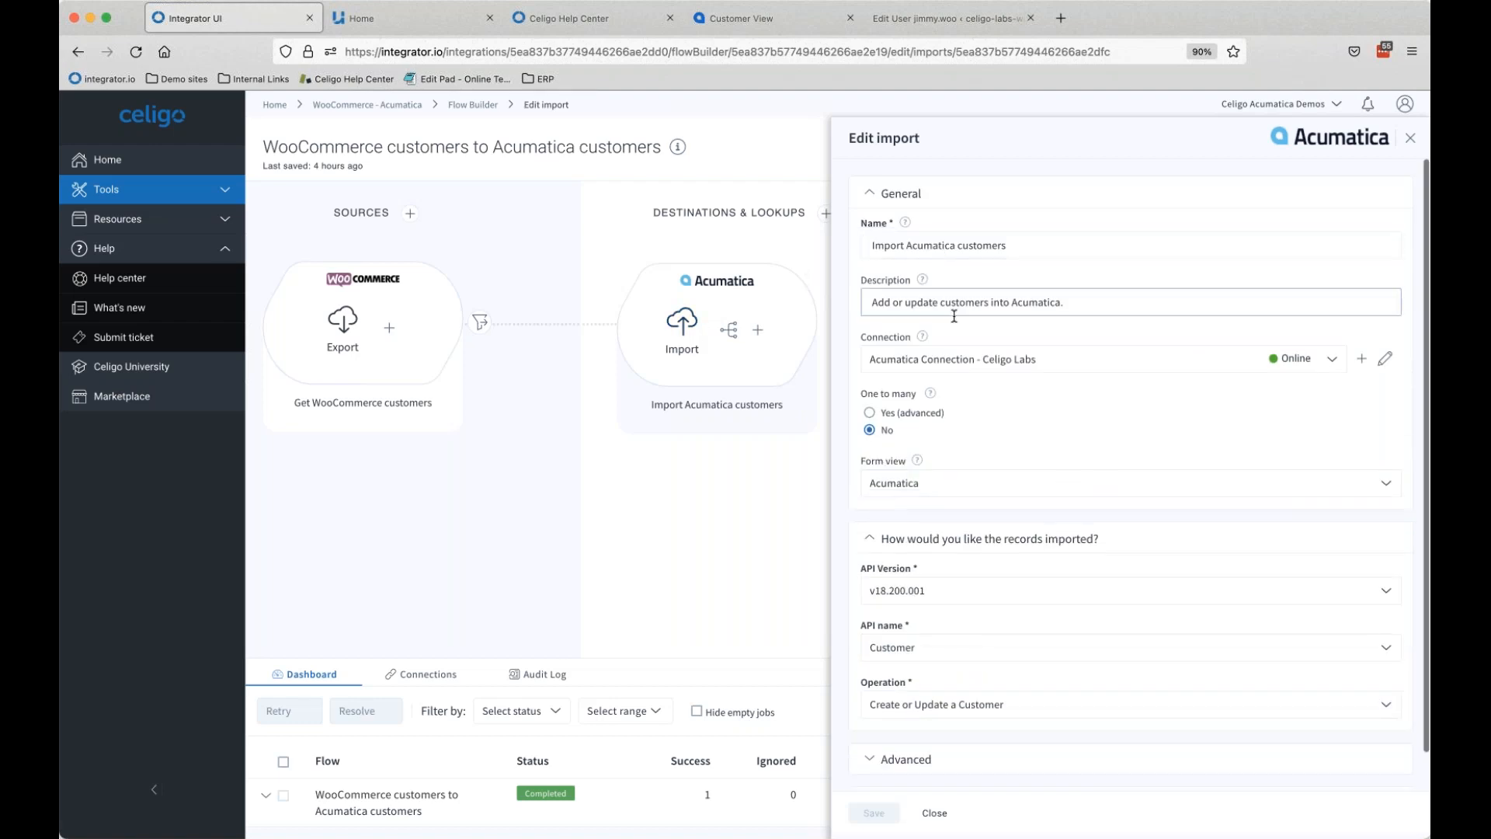
scroll(940, 361, down, 2)
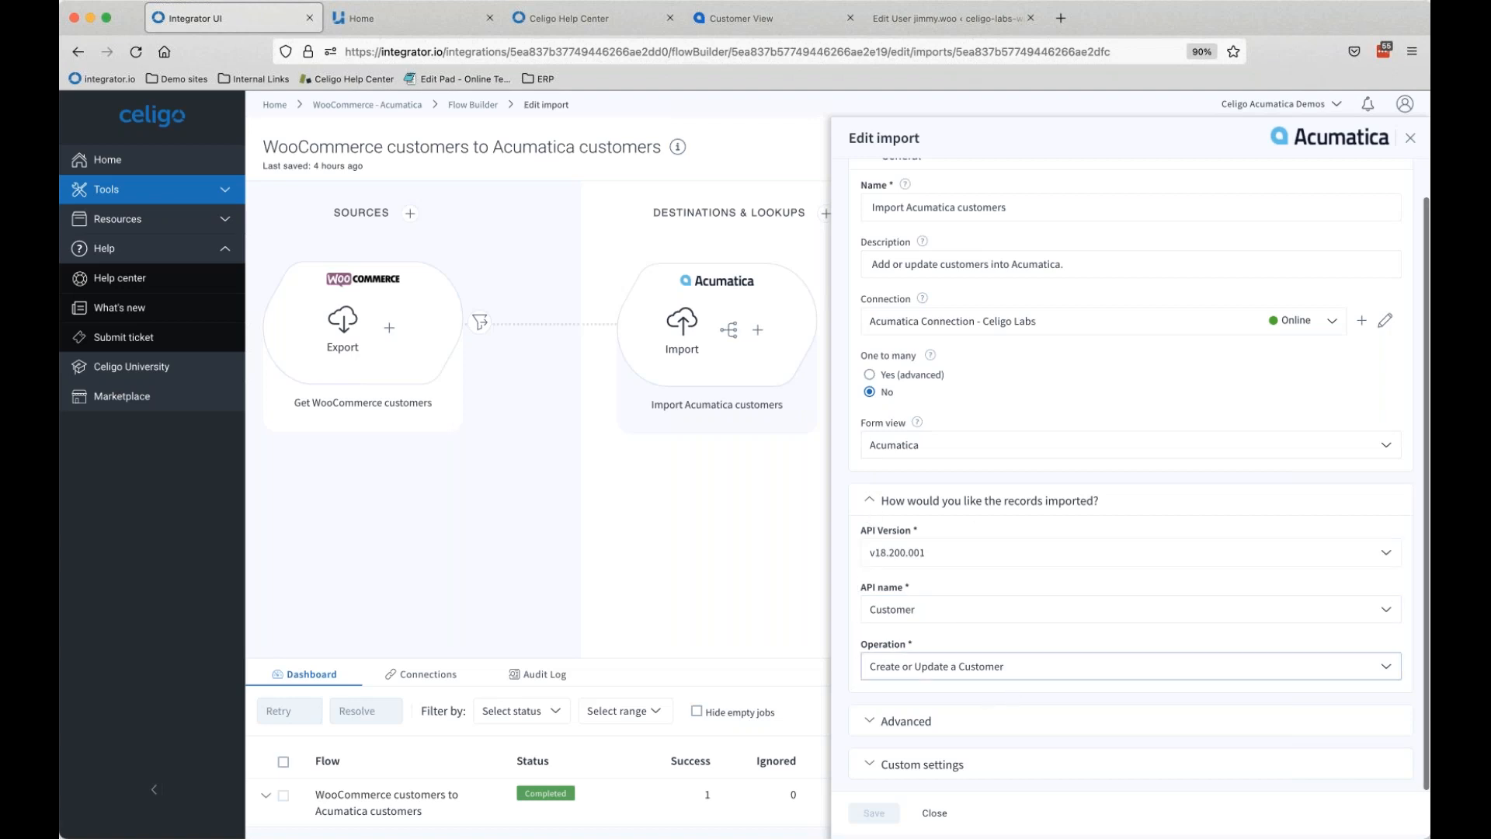
click(1410, 140)
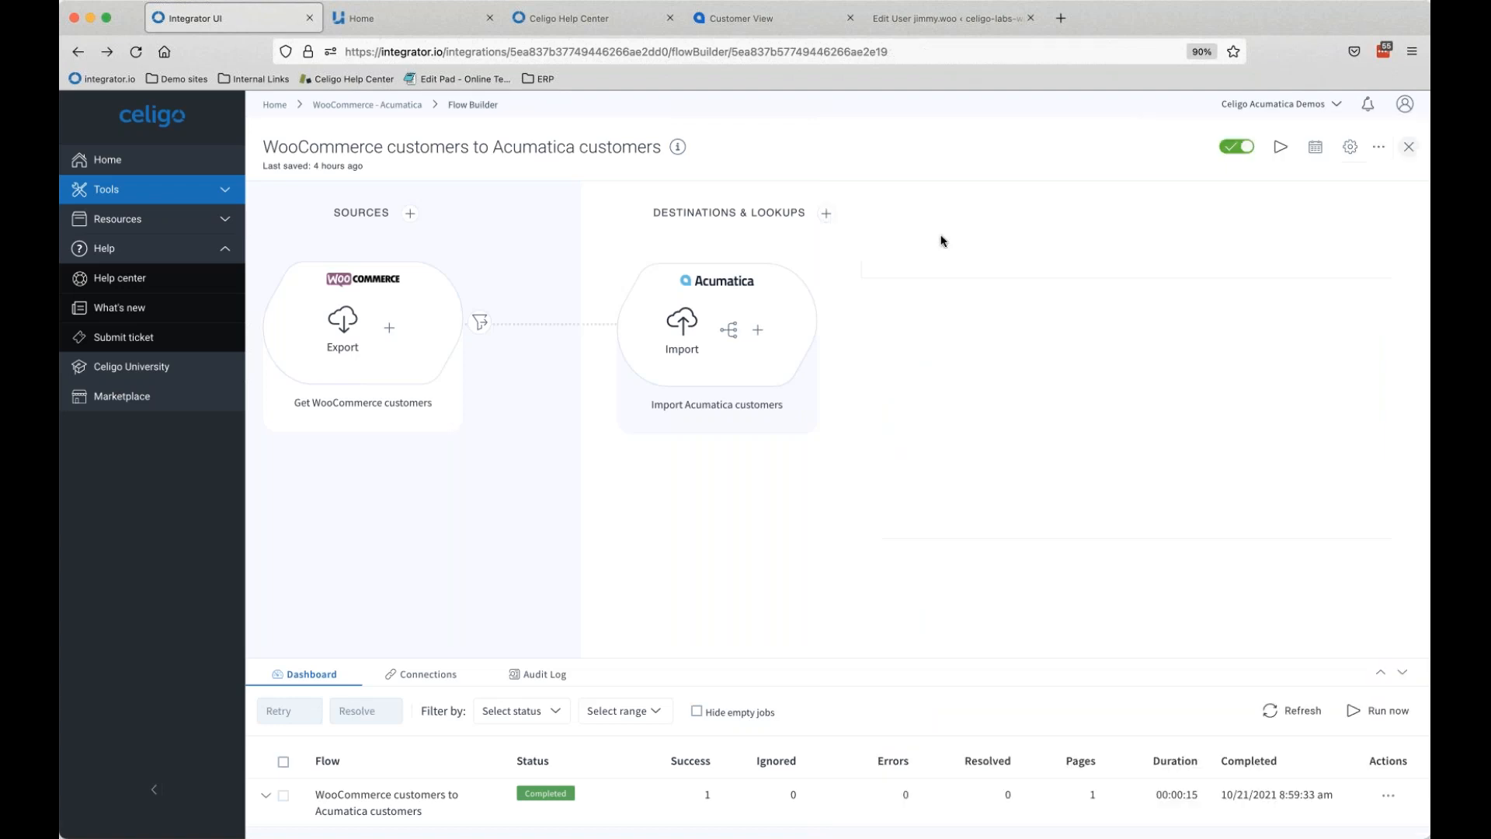
Step: Open the field mapping of Import Acumatica customers and view the settings of the CustomerName.value mapping
click(730, 331)
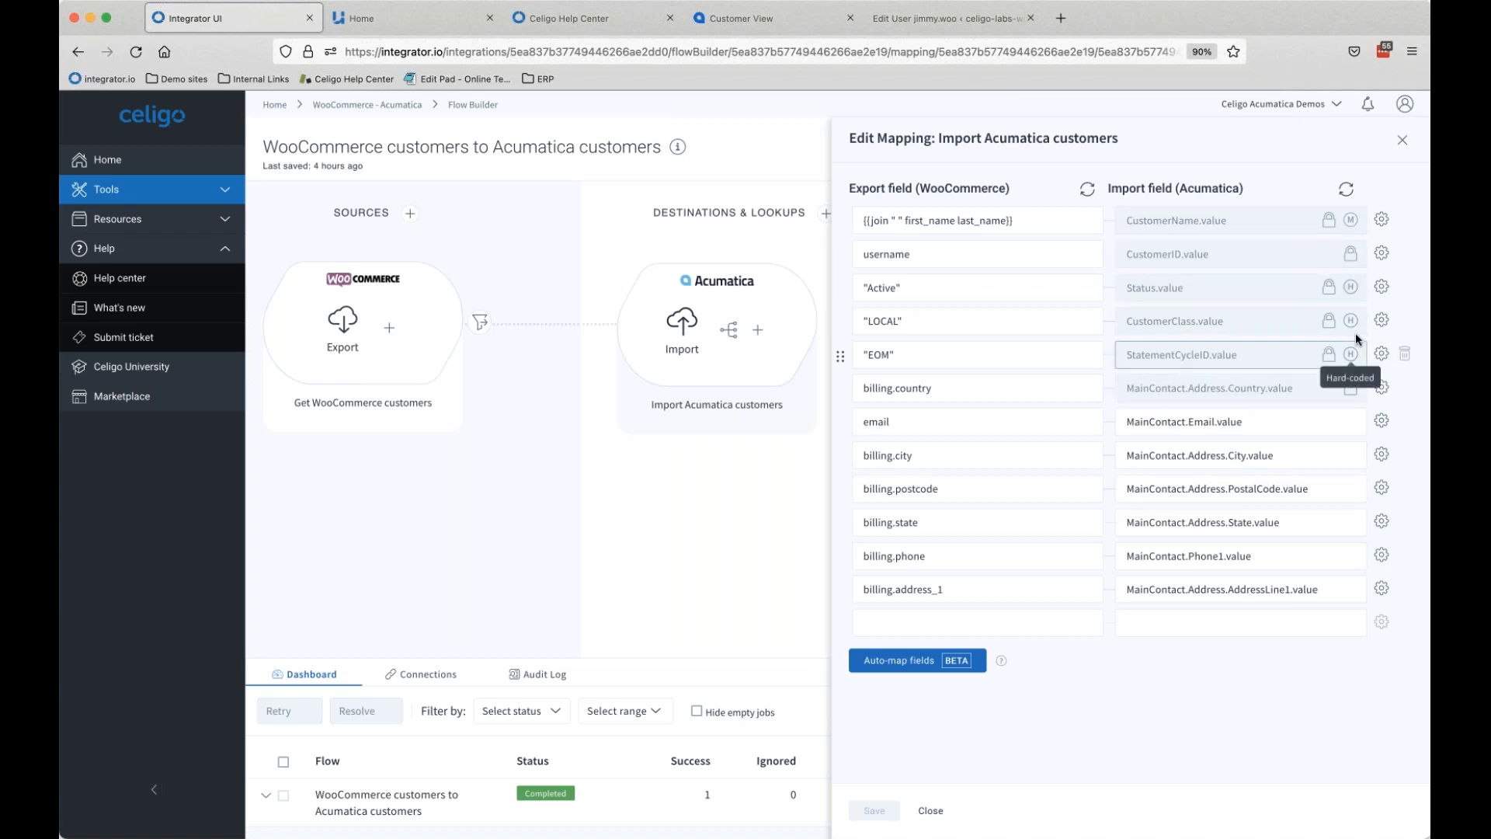
click(1355, 224)
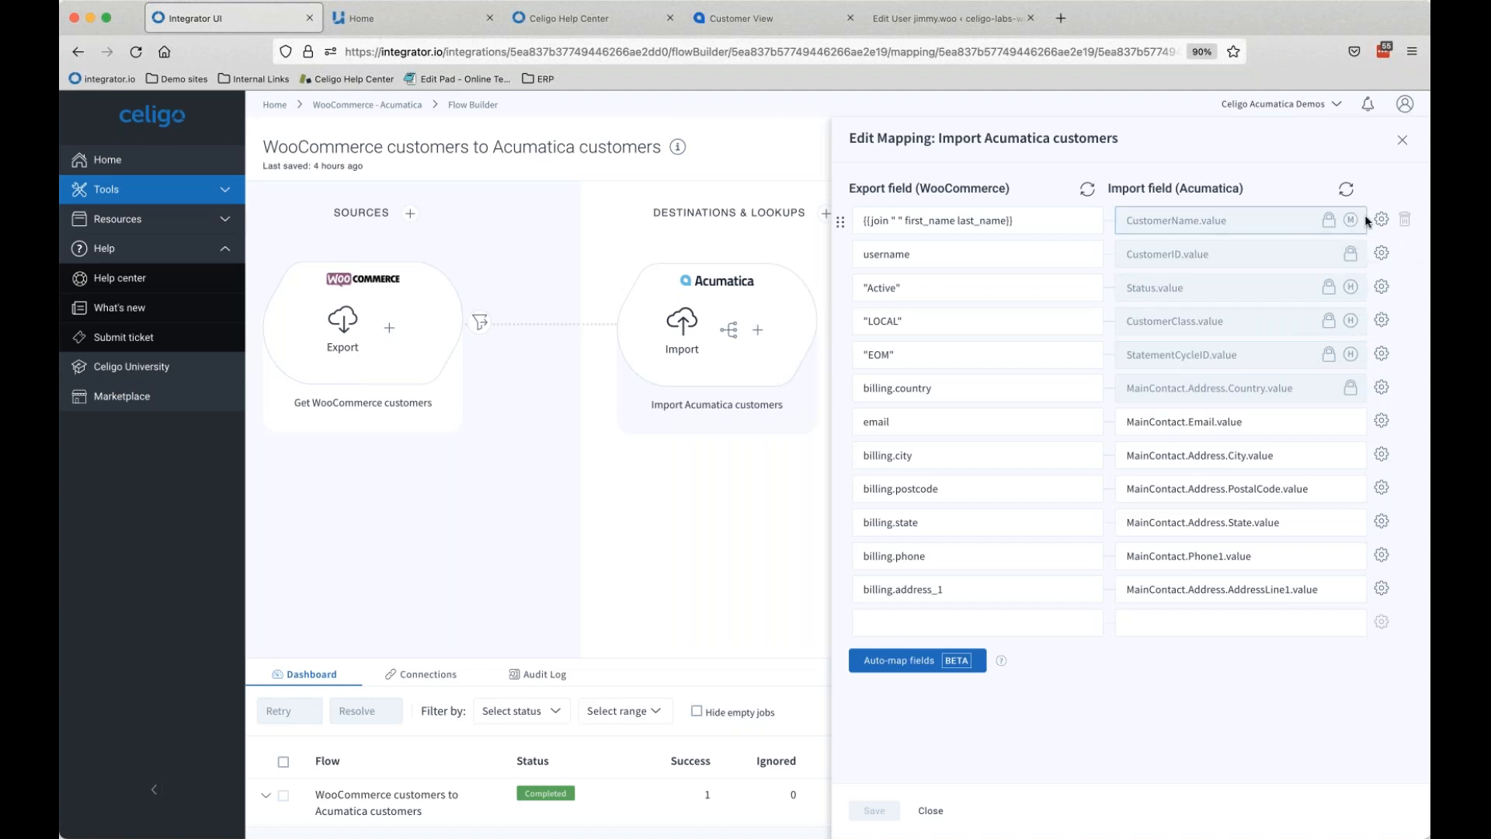
double_click(880, 222)
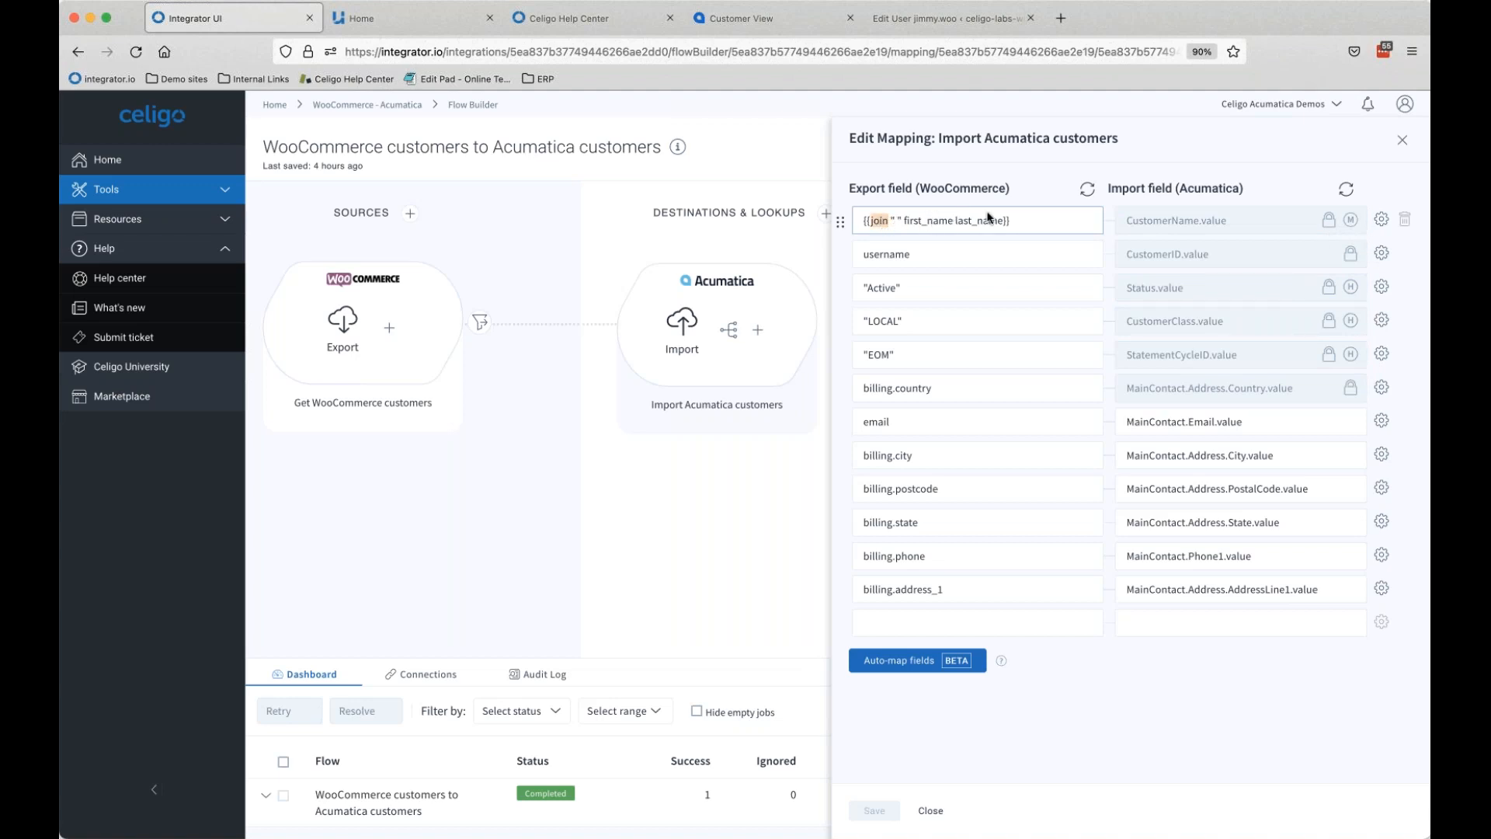
click(1384, 221)
click(1384, 221)
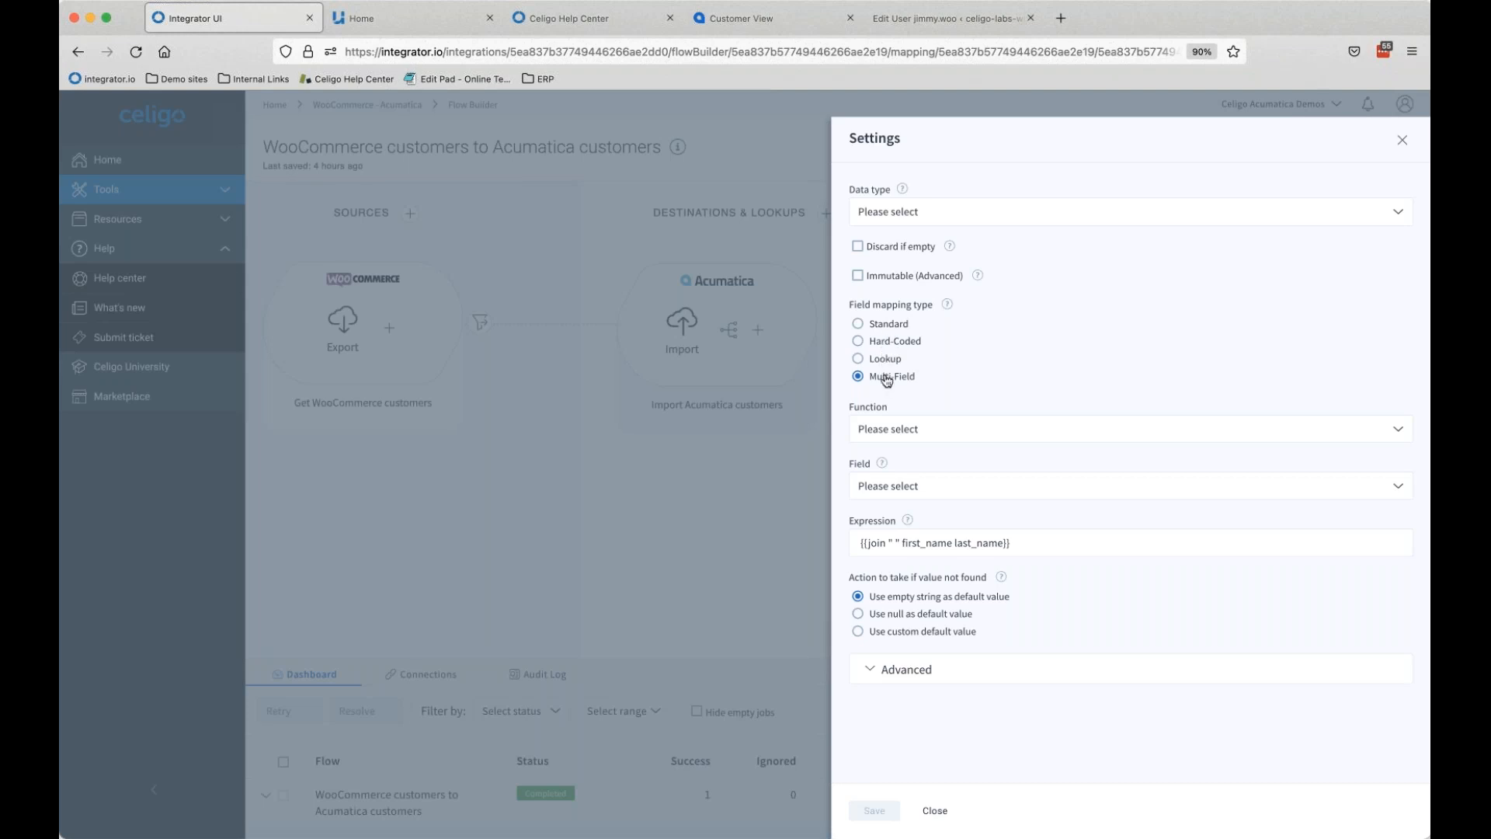
Step: Browse the functions available for the Multi-Field mapping and close its settings without choosing one
click(888, 429)
scroll(939, 539, down, 3)
scroll(939, 544, down, 1)
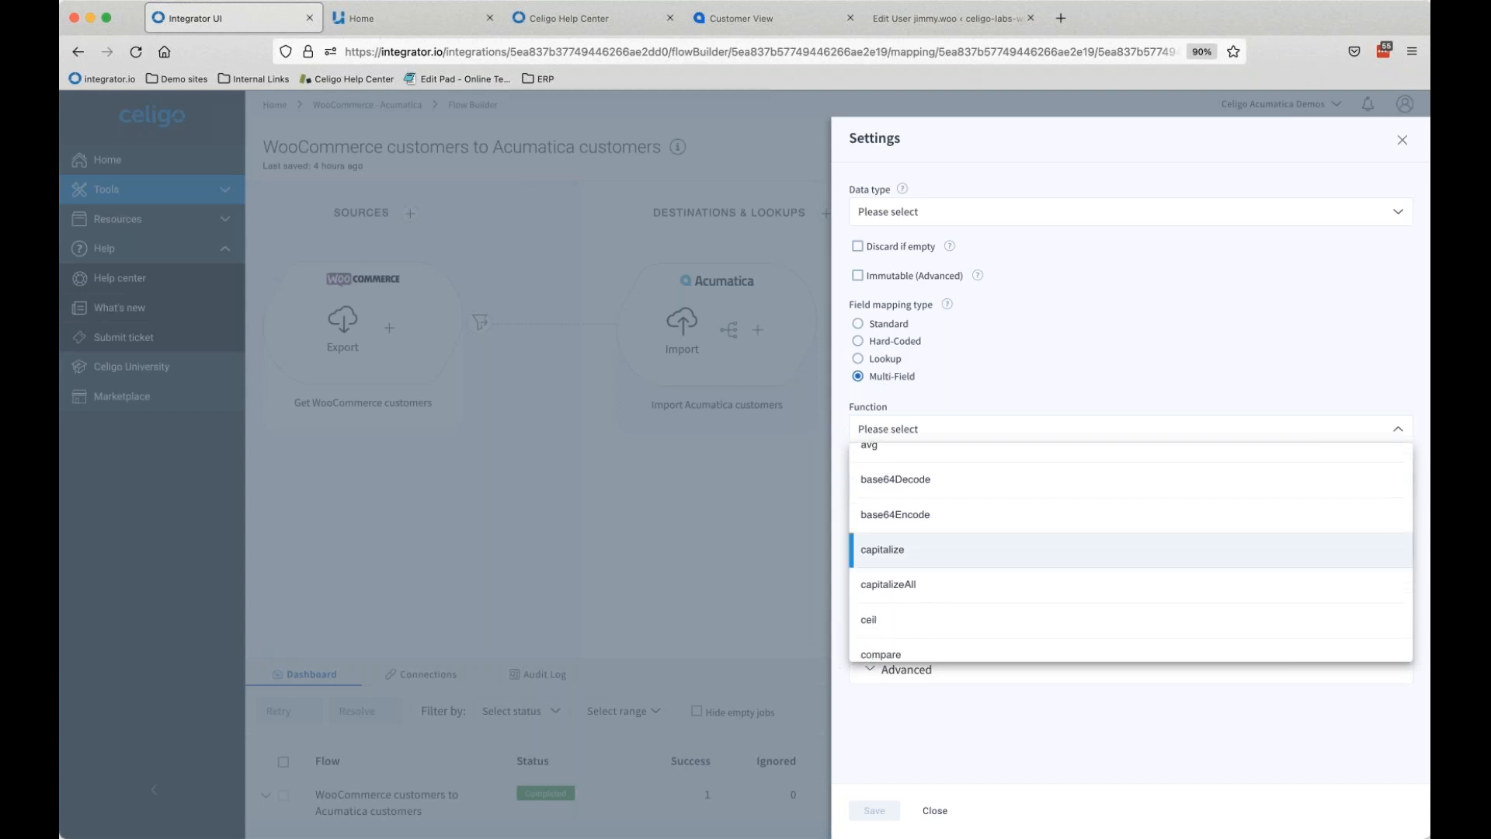
scroll(939, 544, down, 4)
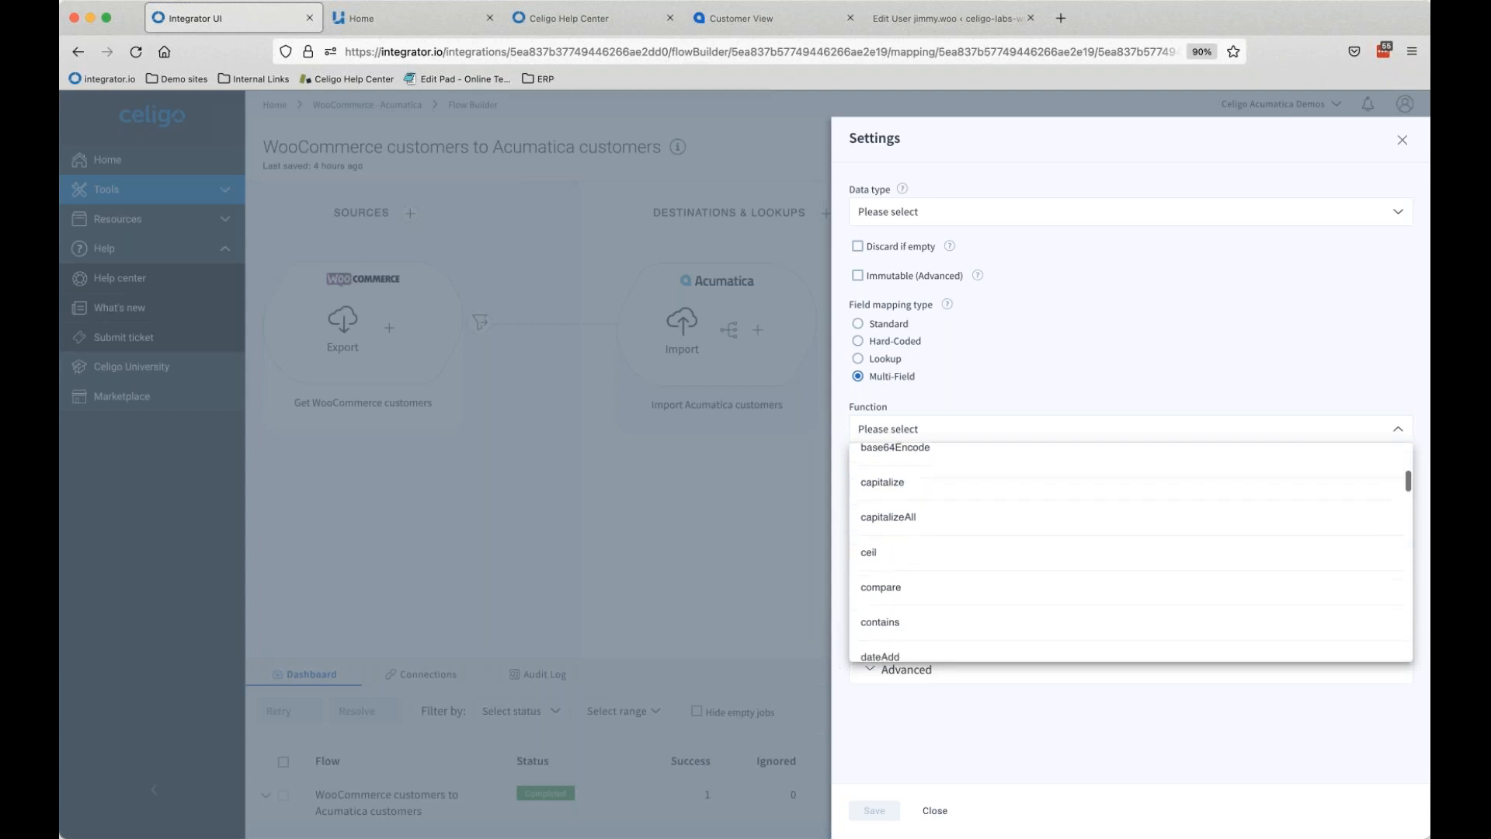
scroll(939, 544, down, 7)
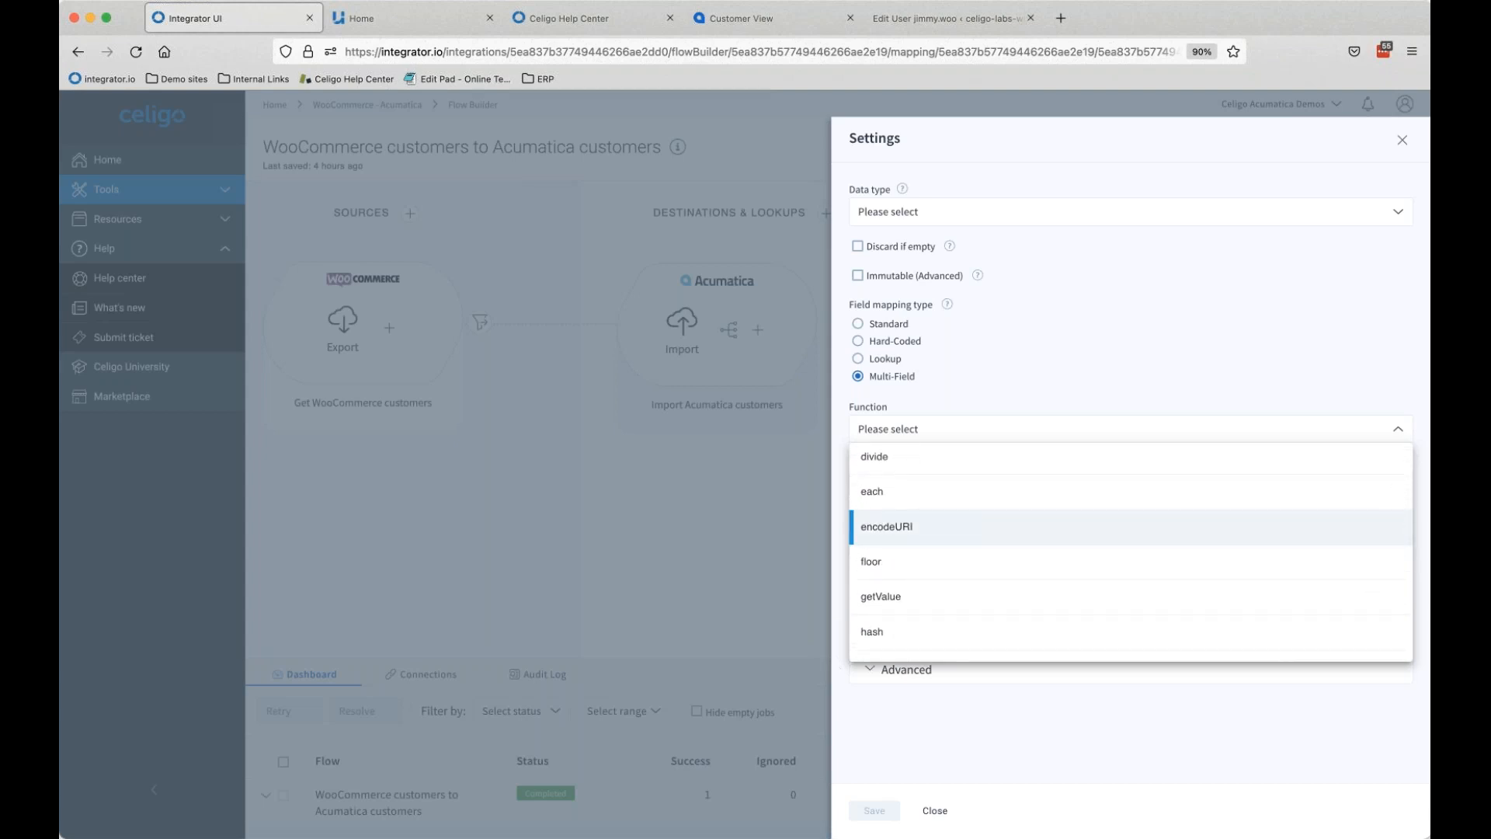
scroll(940, 544, down, 4)
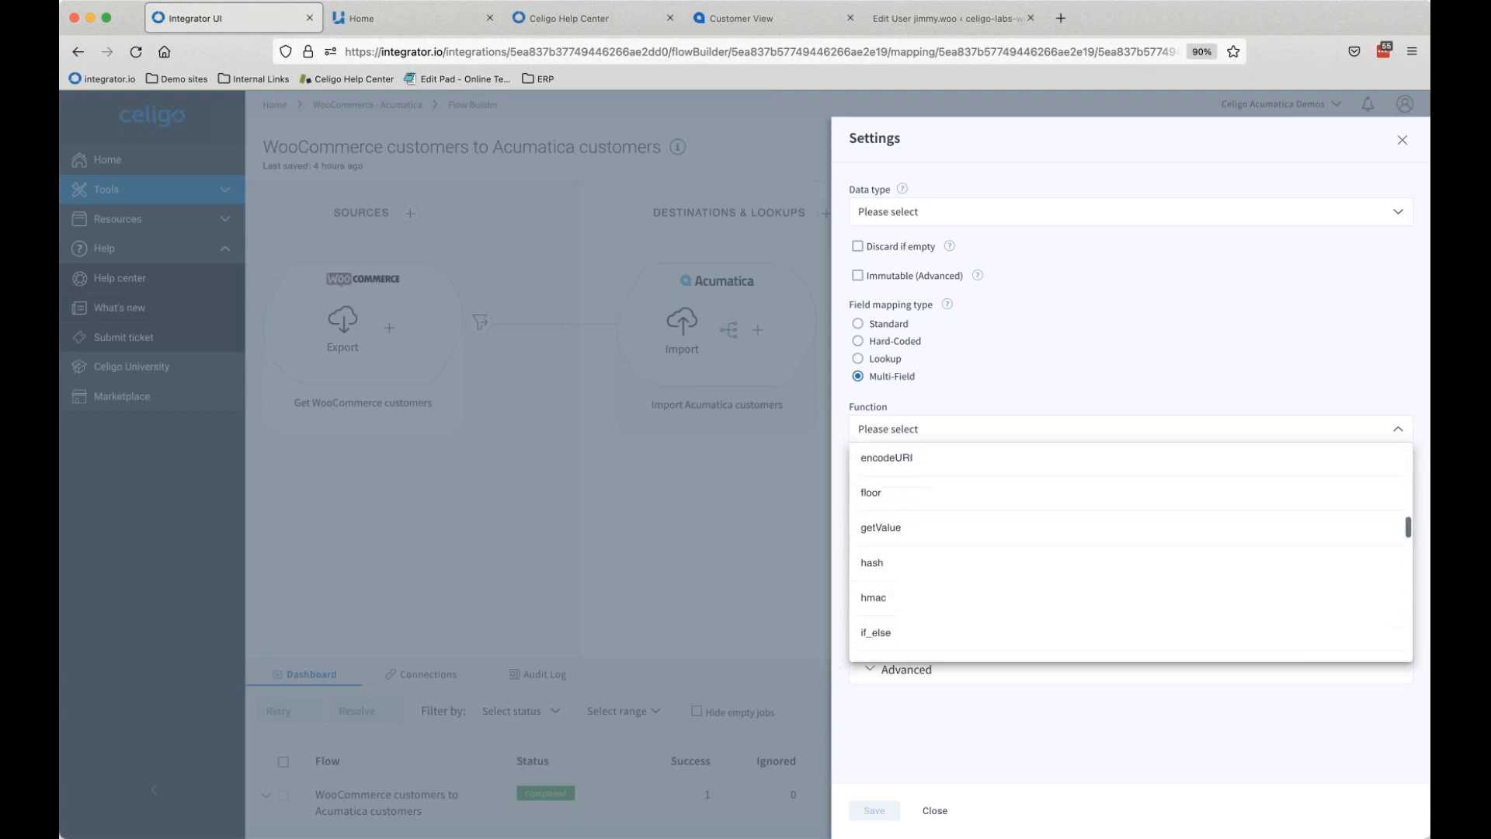
scroll(896, 573, down, 5)
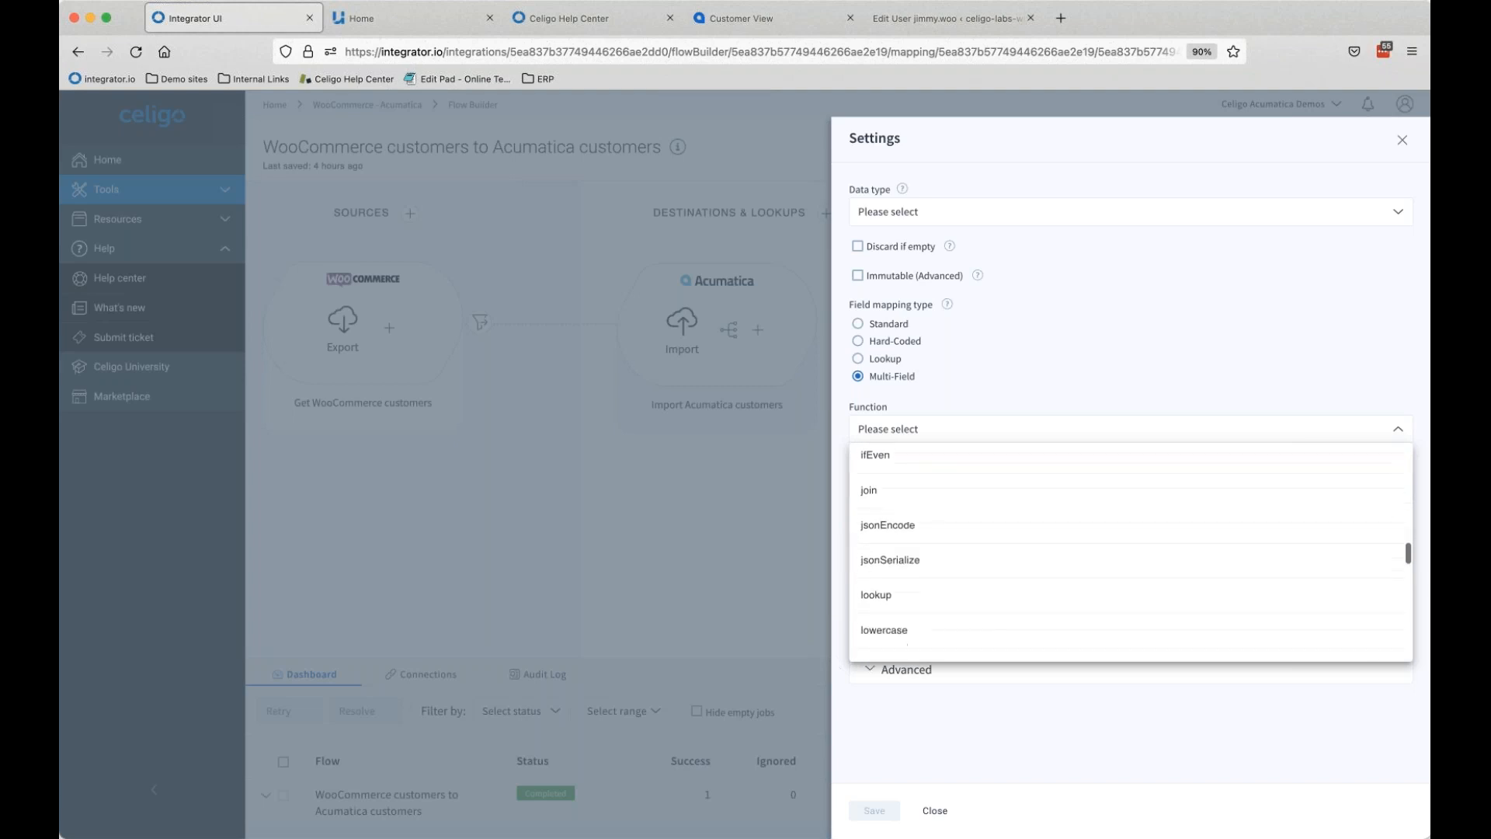
scroll(901, 534, down, 3)
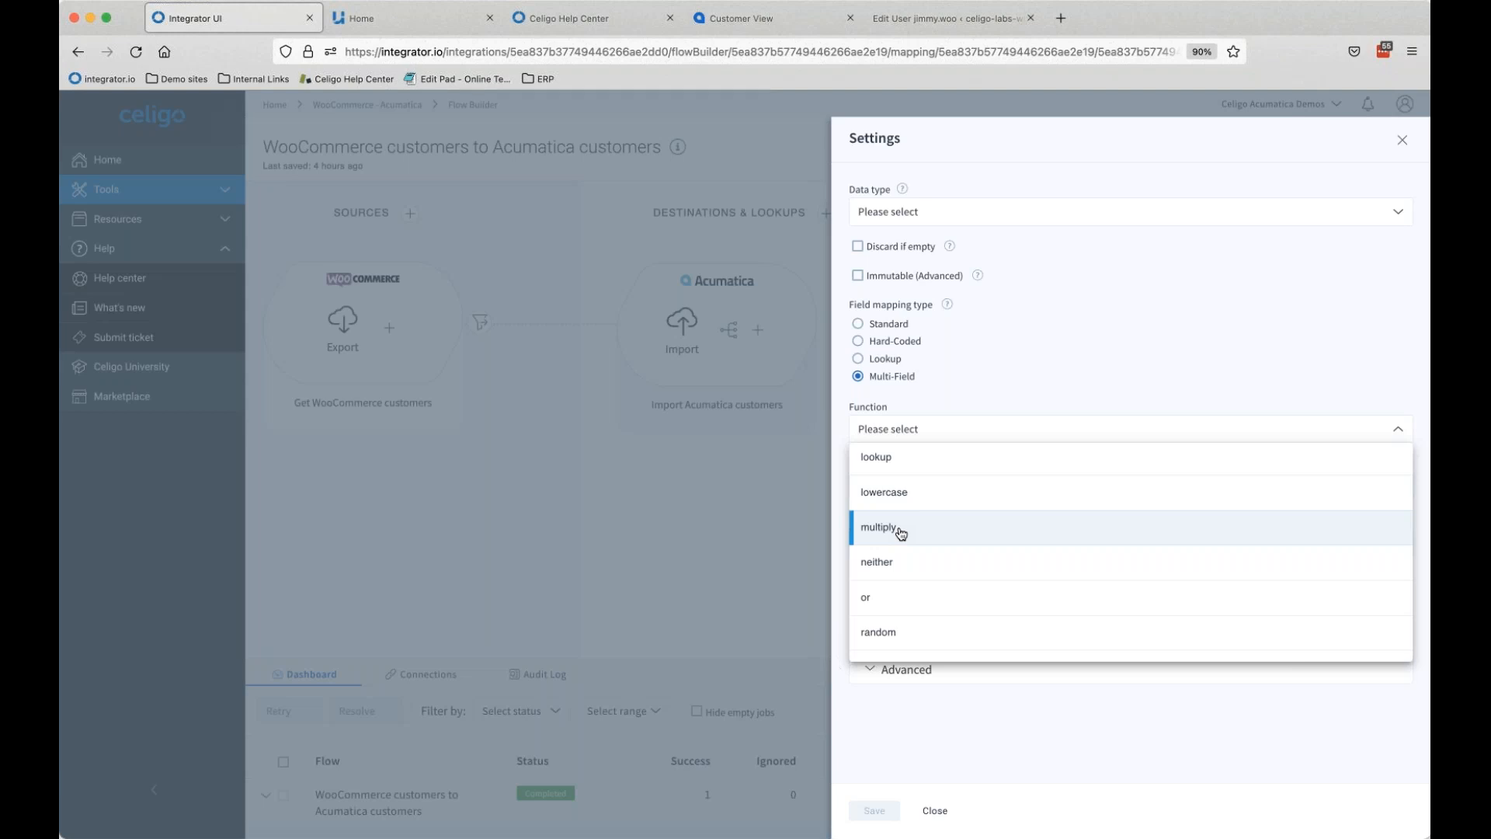
scroll(901, 533, down, 5)
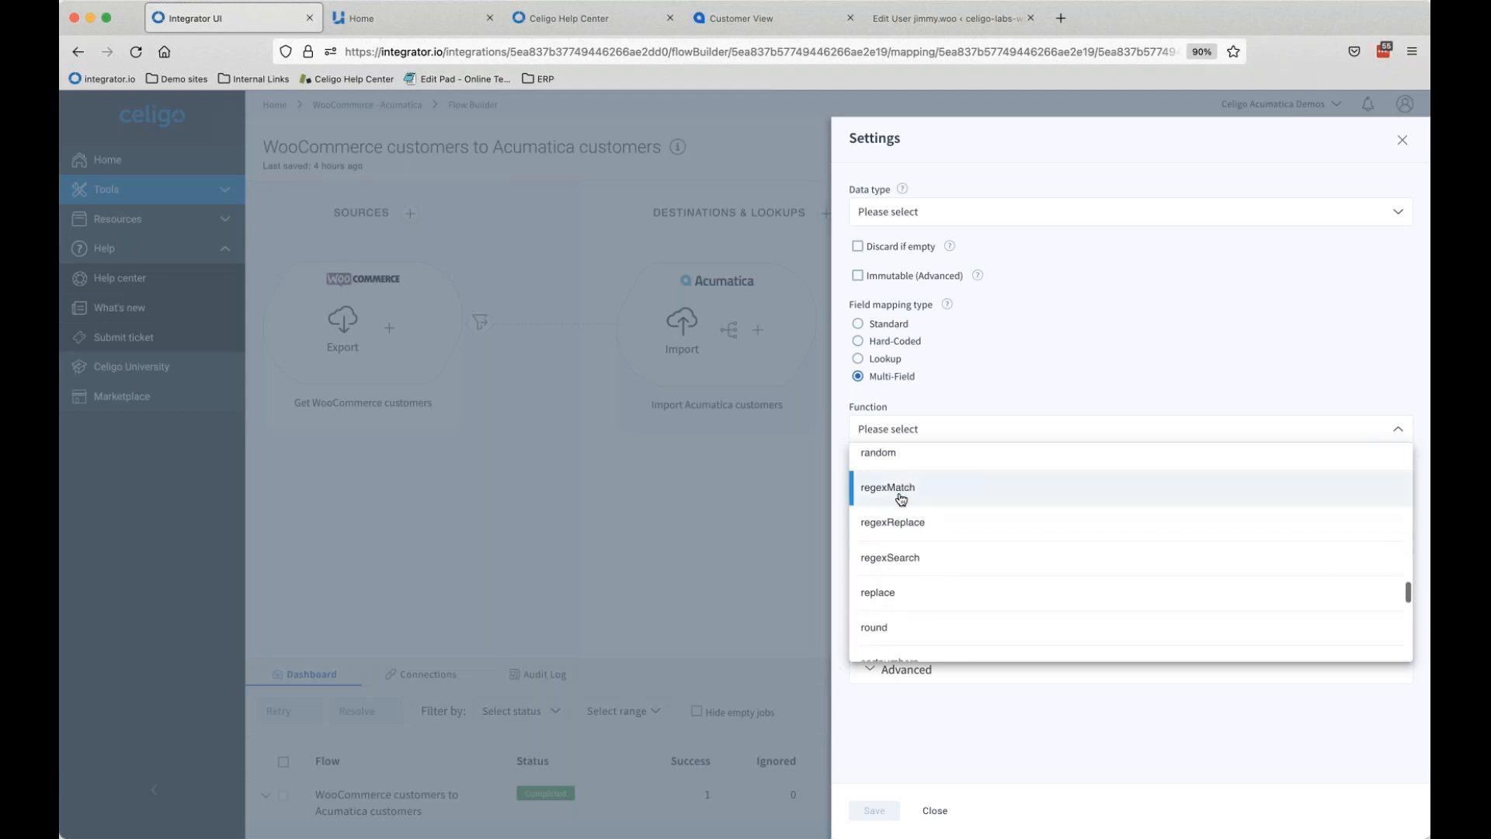
scroll(898, 569, down, 4)
scroll(915, 549, up, 12)
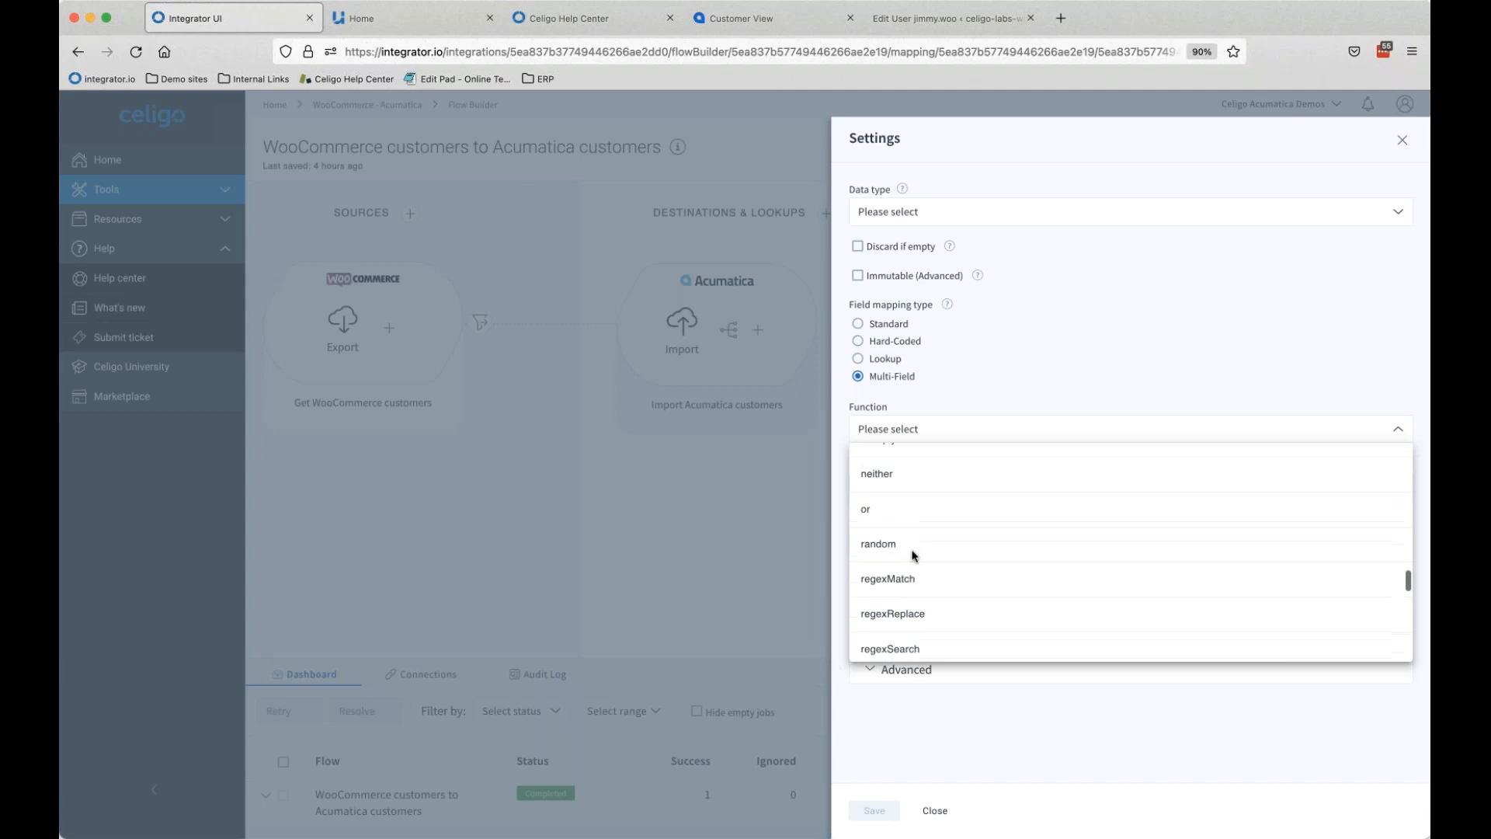
click(1403, 143)
click(1403, 141)
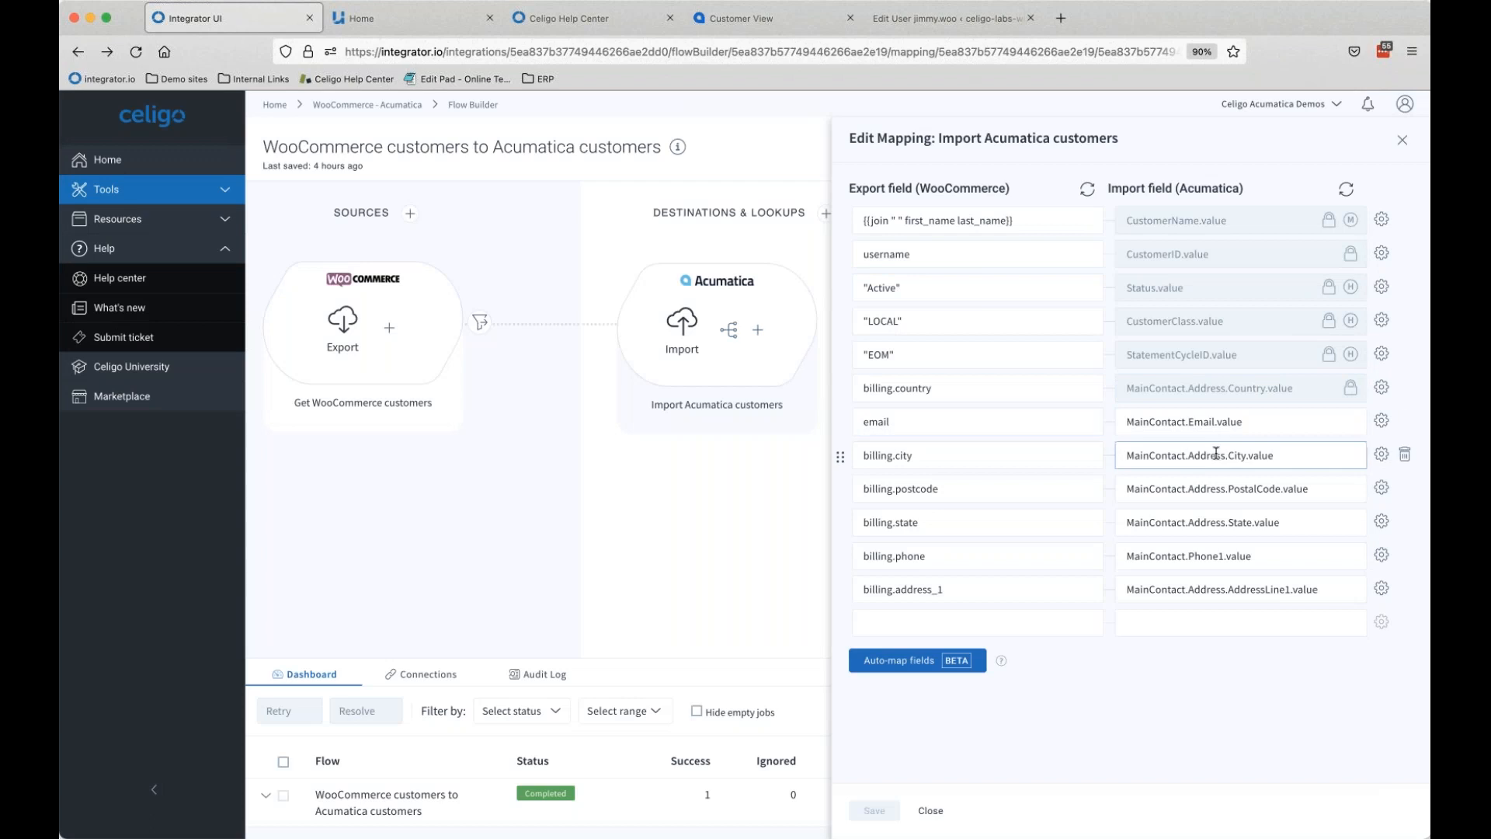
Step: Browse the Acumatica import fields available for a new mapping row and close the mapping without adding one
click(1184, 621)
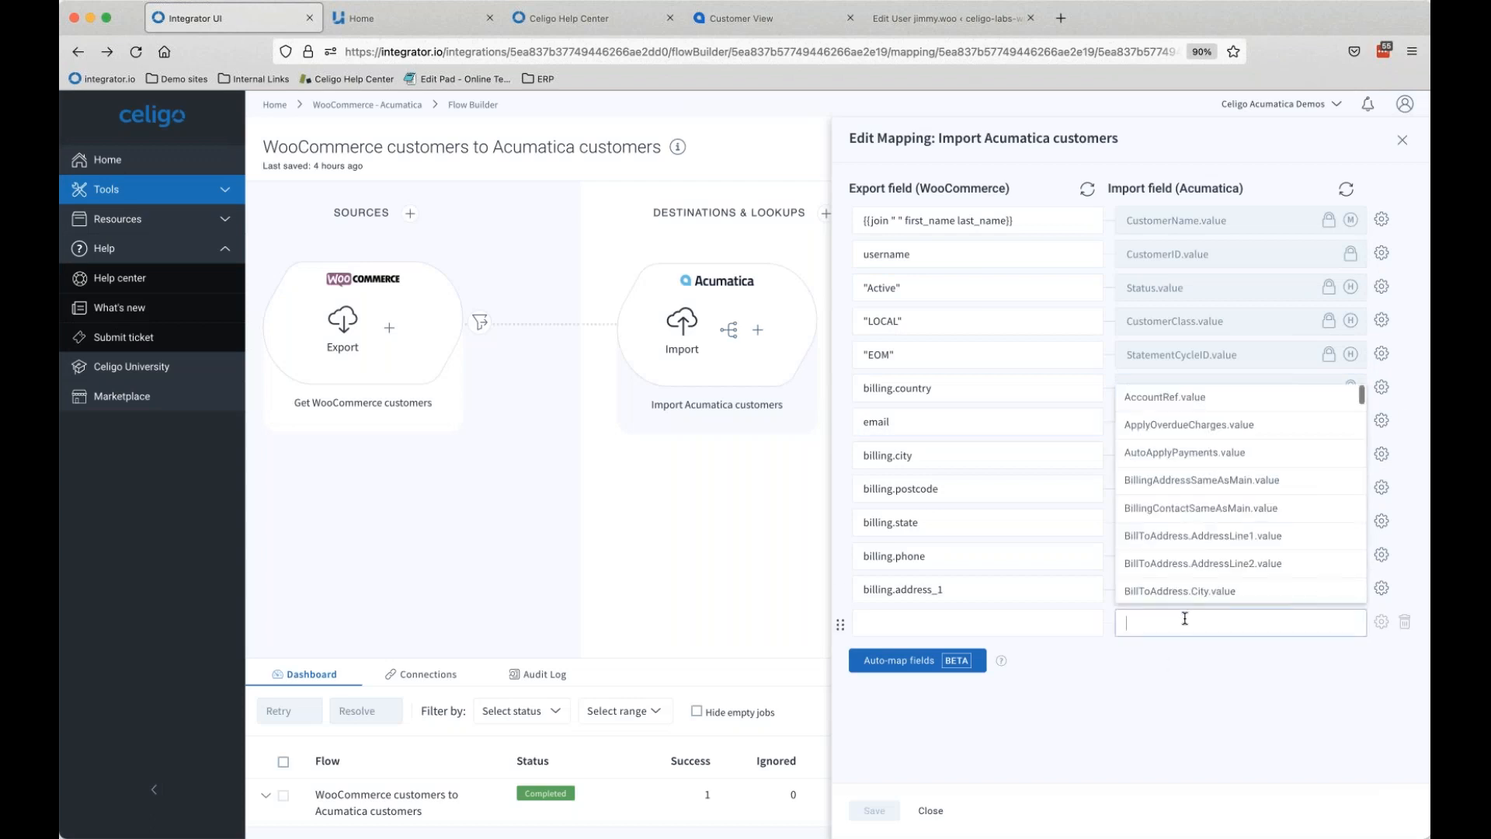
scroll(1203, 539, down, 3)
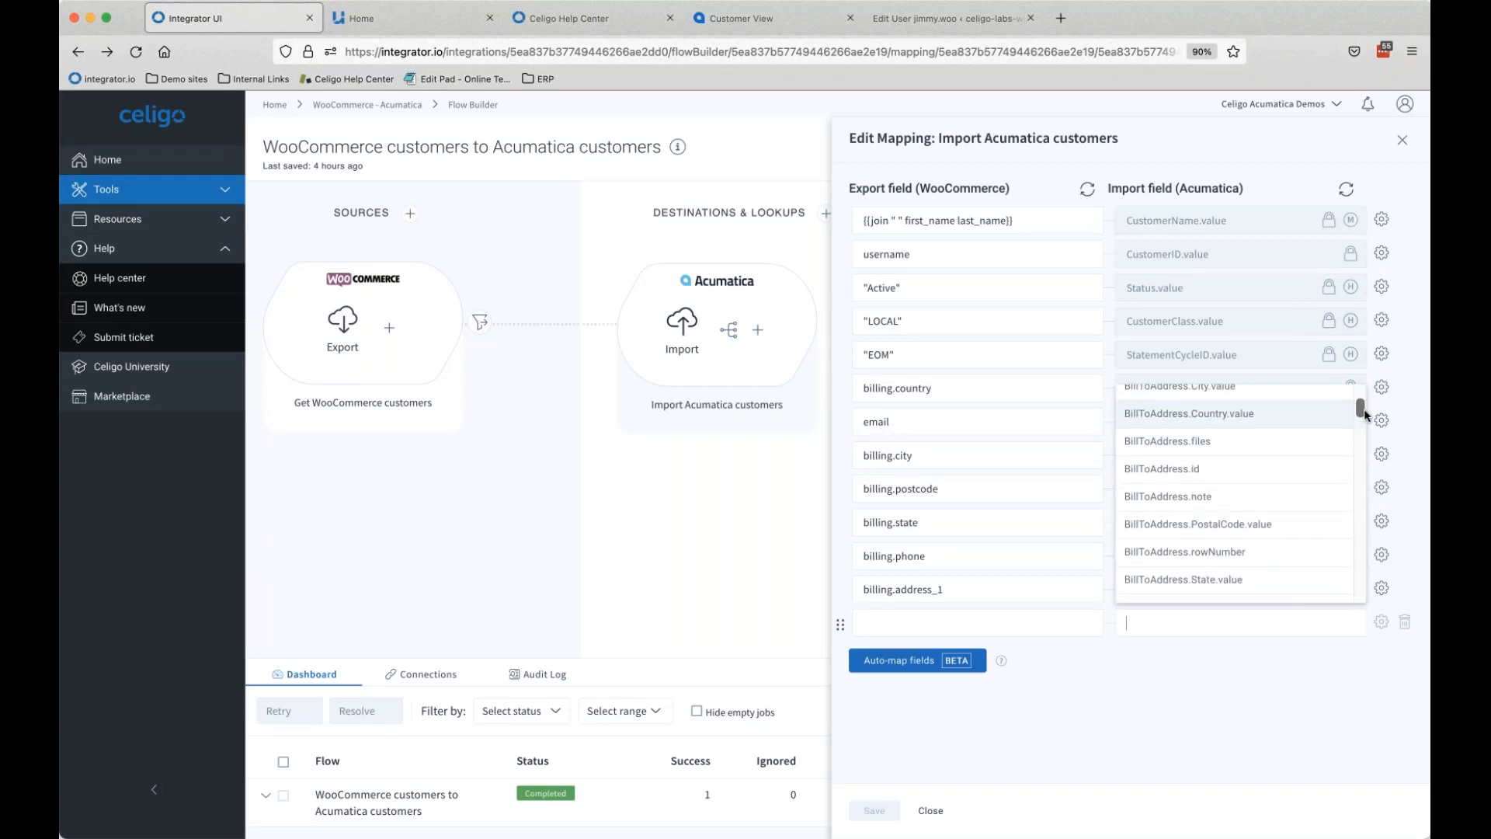
scroll(1274, 496, down, 5)
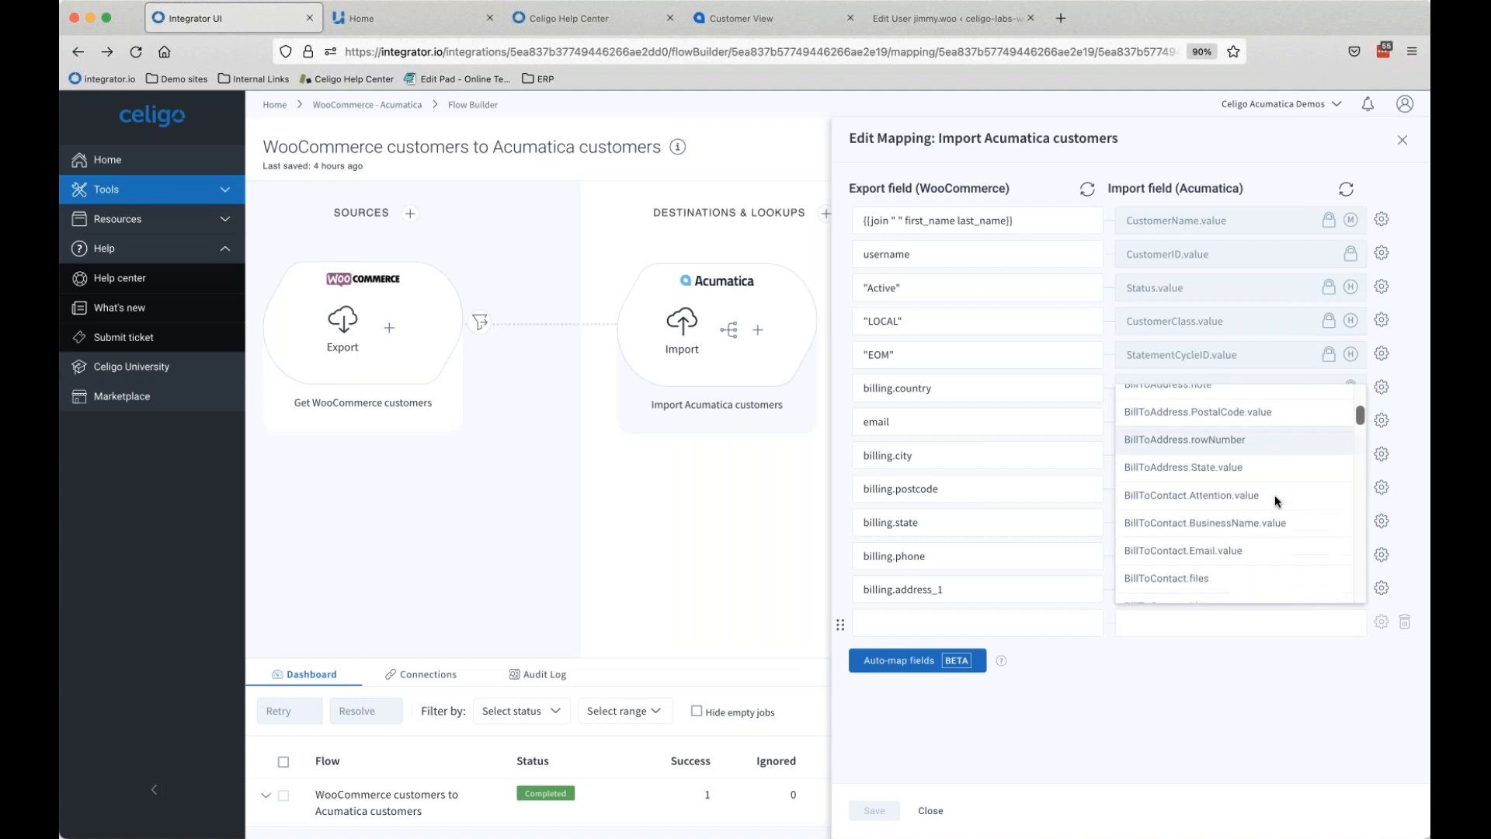
scroll(1274, 496, down, 10)
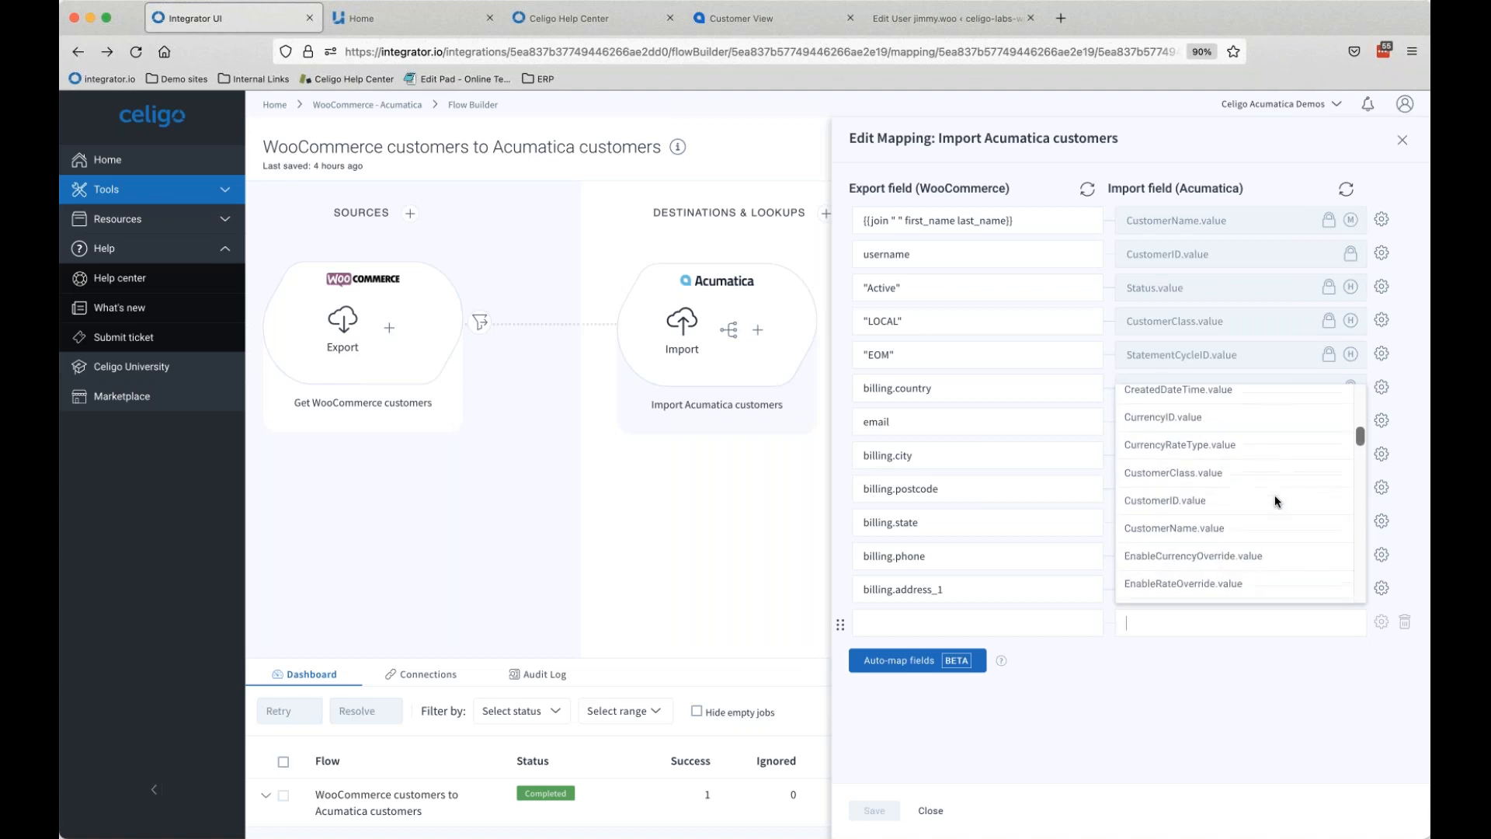
scroll(1275, 496, down, 5)
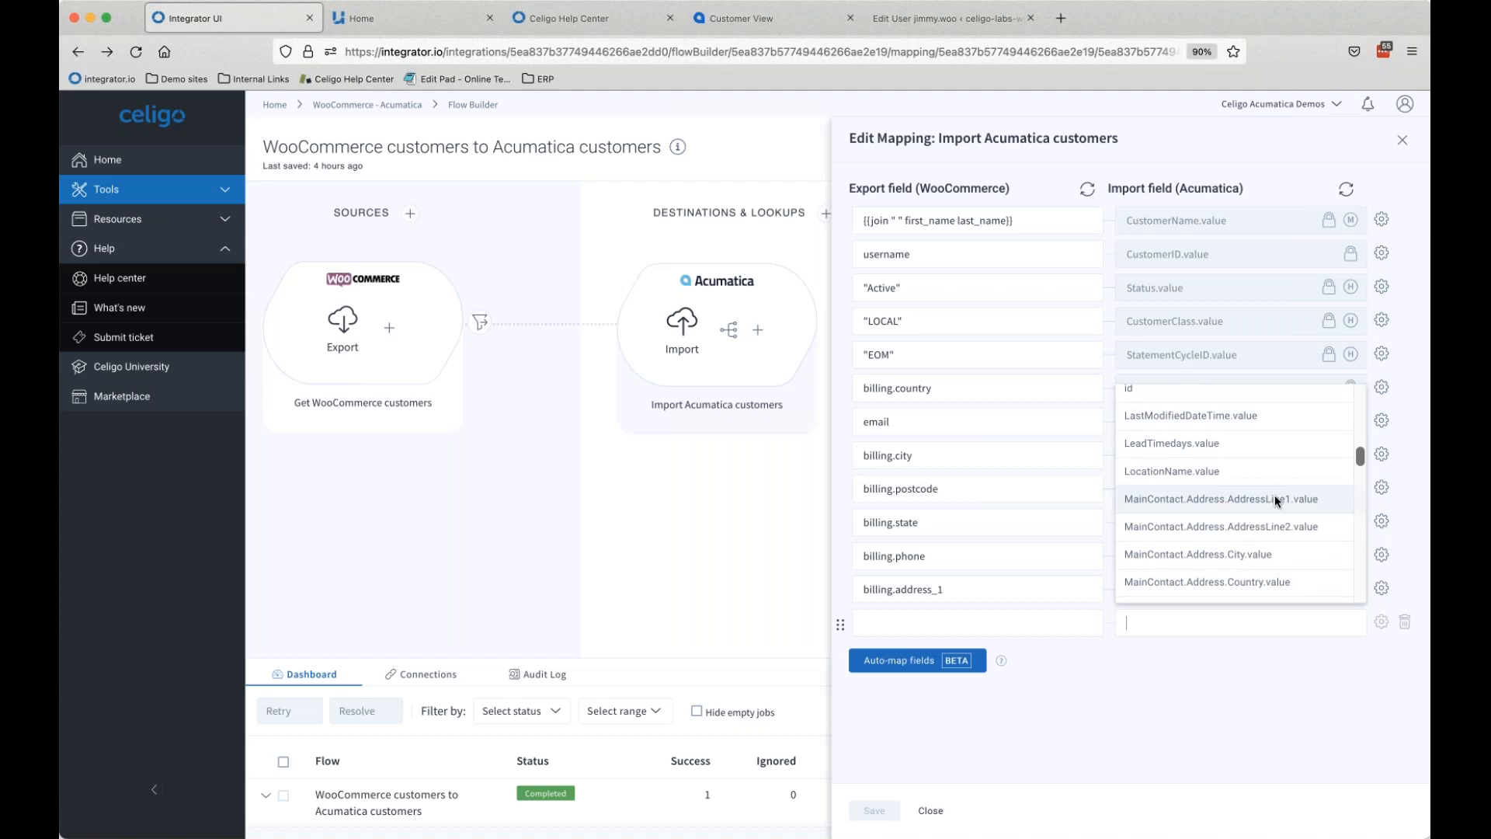
scroll(1274, 495, down, 5)
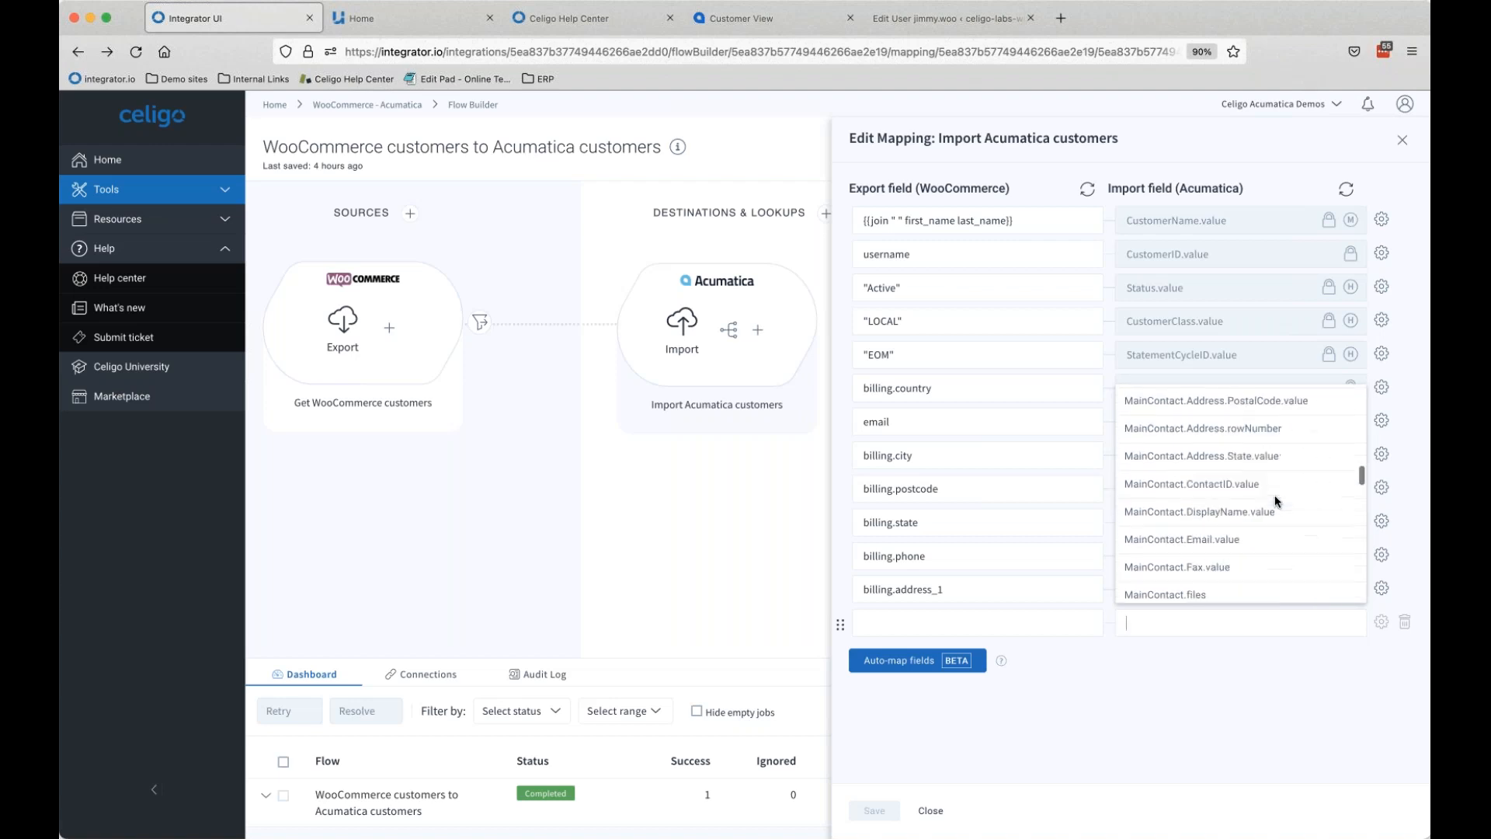
scroll(1275, 501, down, 8)
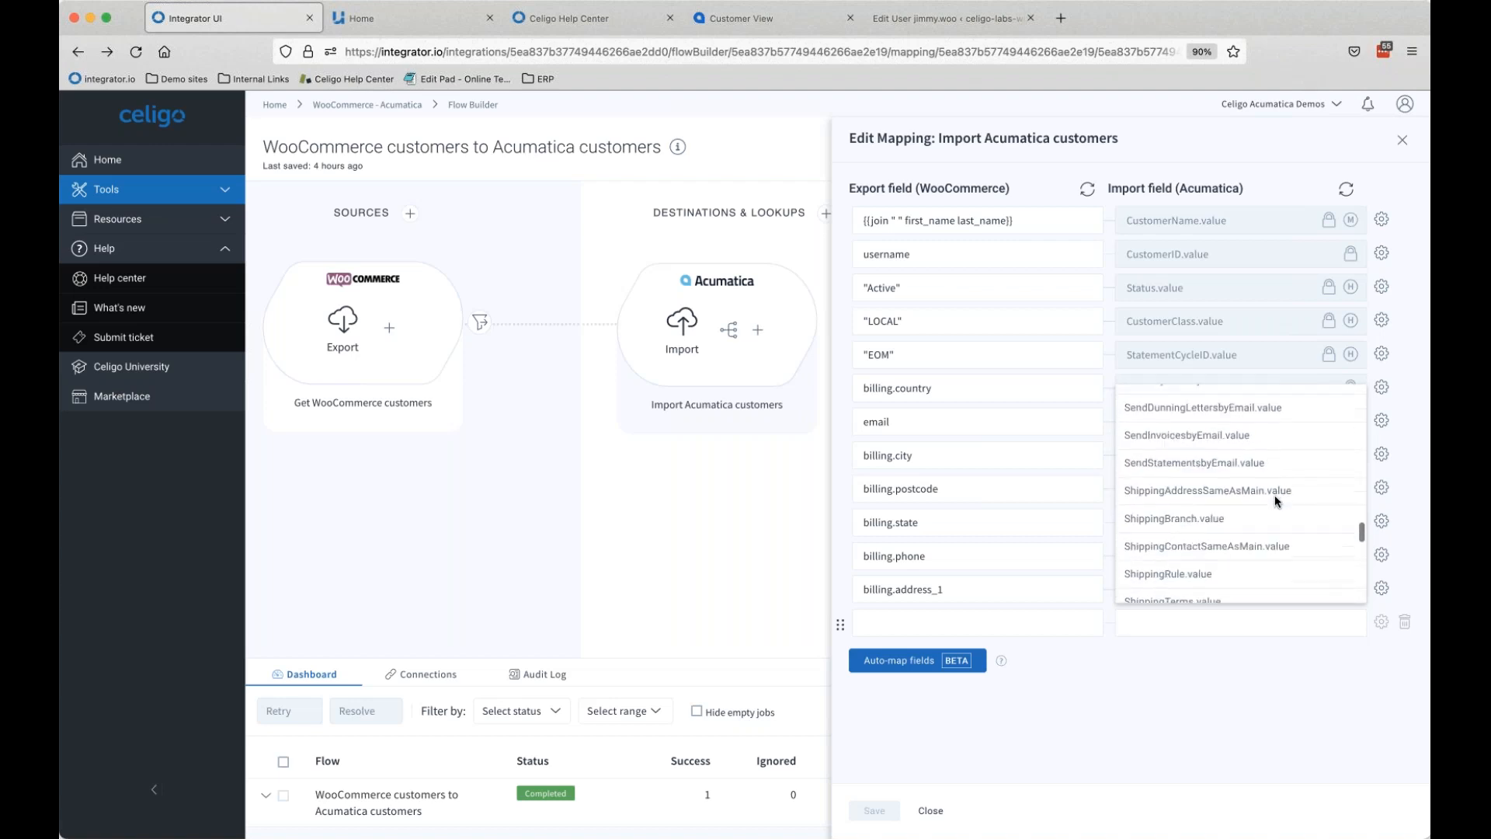
scroll(1278, 481, down, 3)
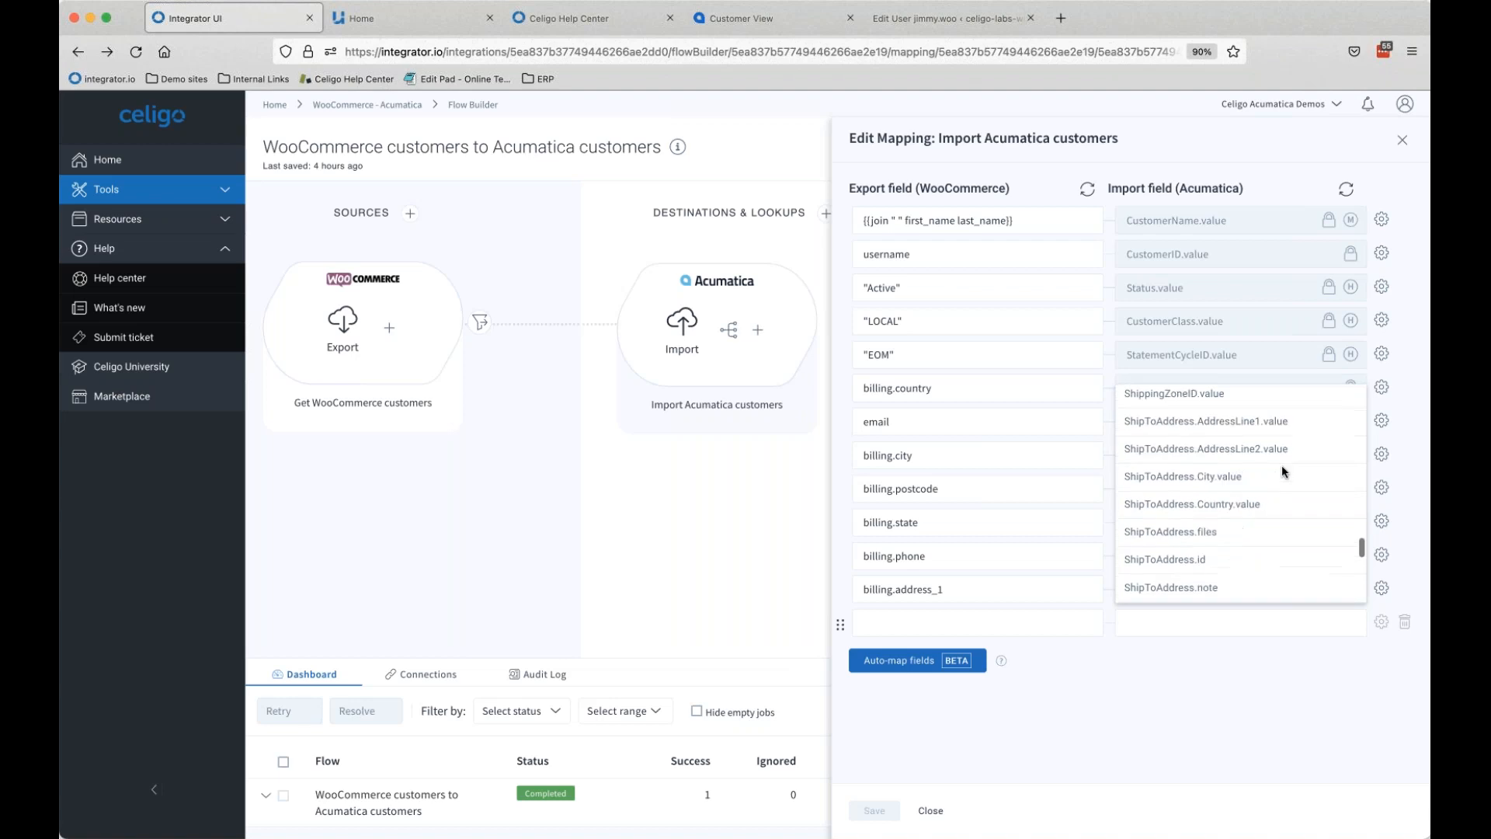
click(1403, 145)
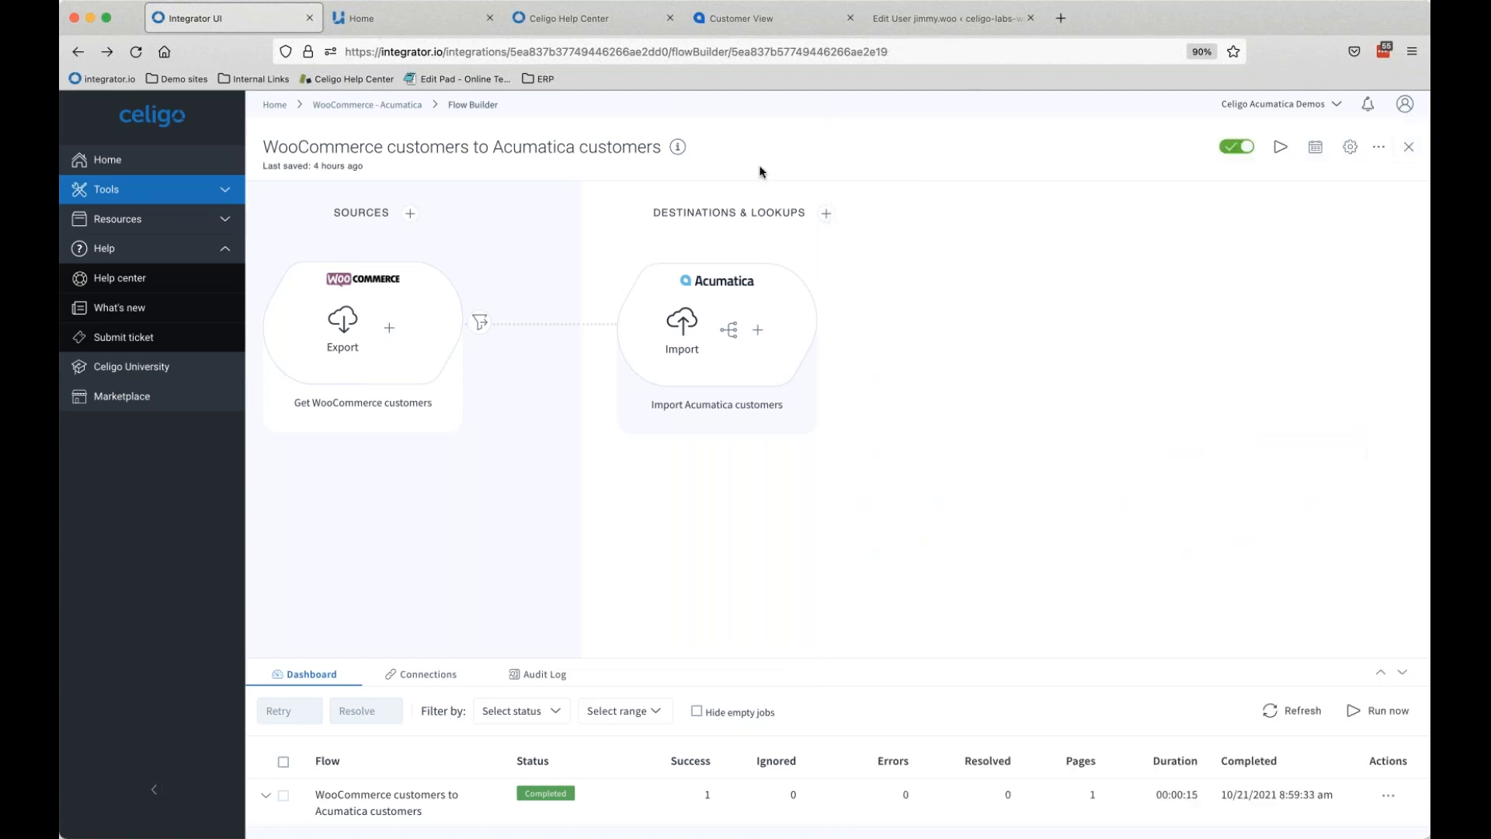
Step: Browse the API names available in the Import Acumatica customers settings and close them without changes
click(683, 327)
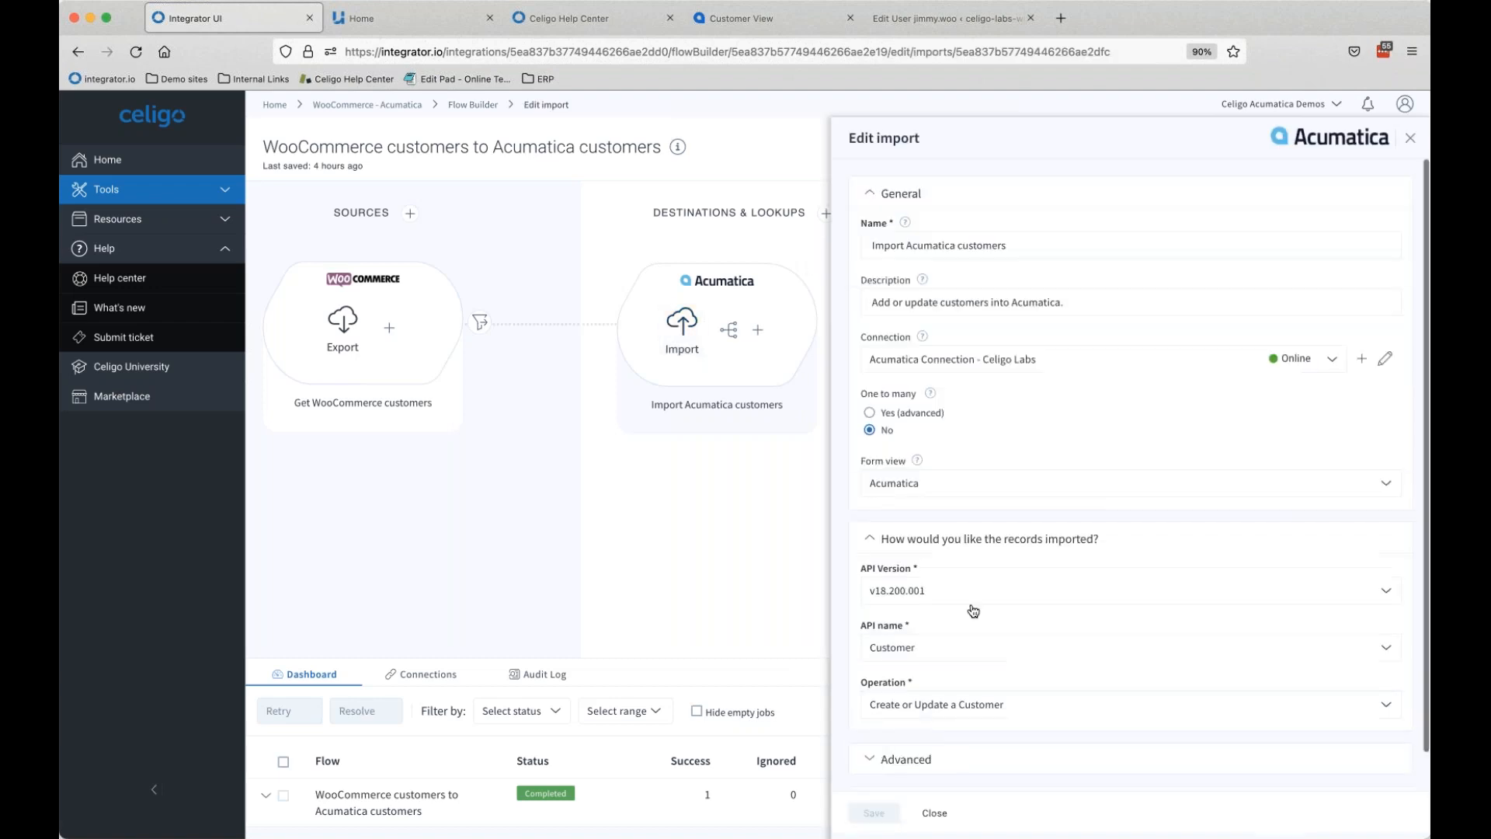
click(932, 650)
scroll(955, 708, down, 10)
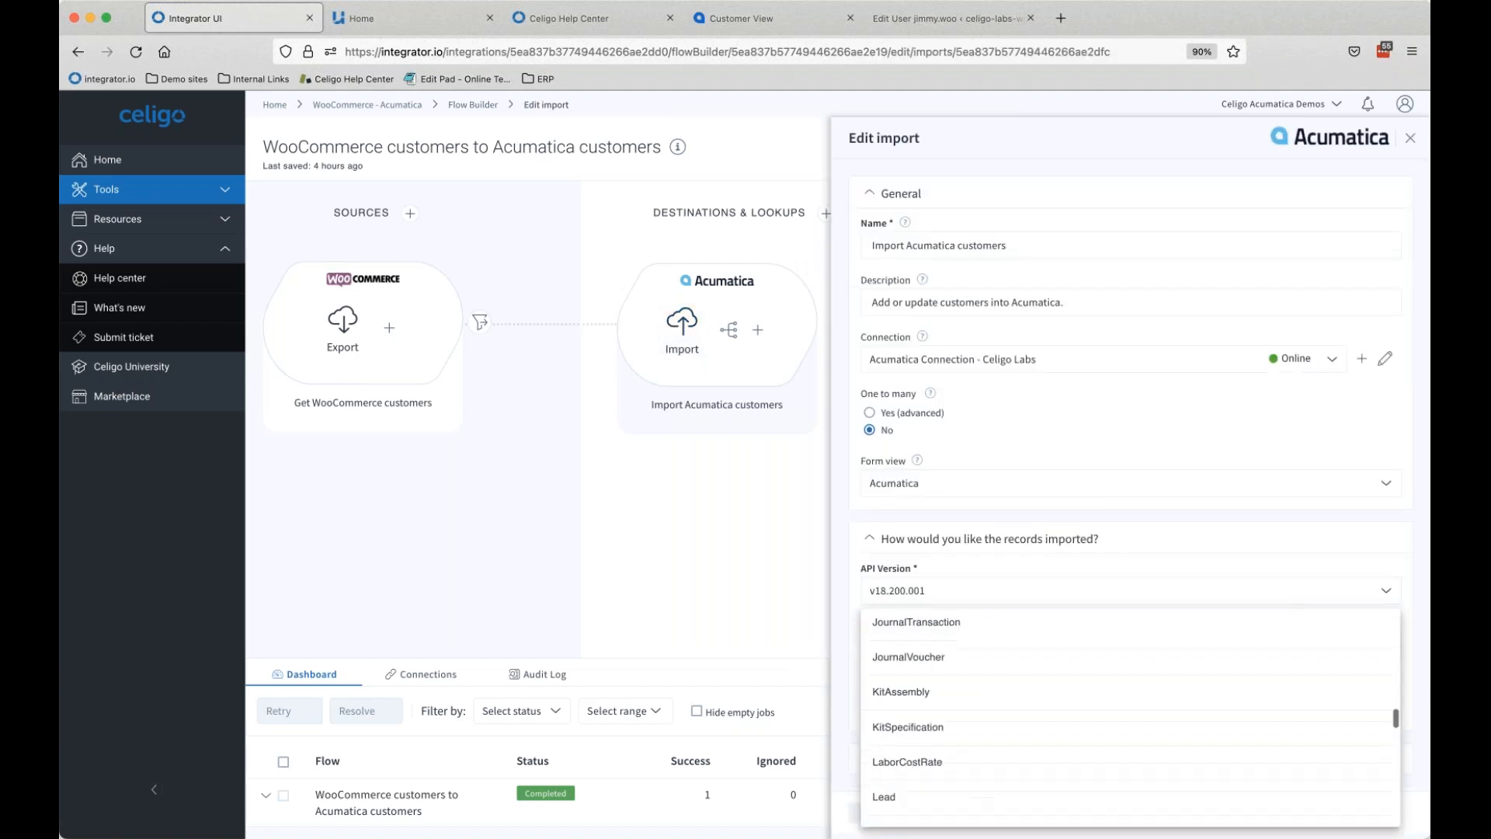
scroll(918, 697, down, 5)
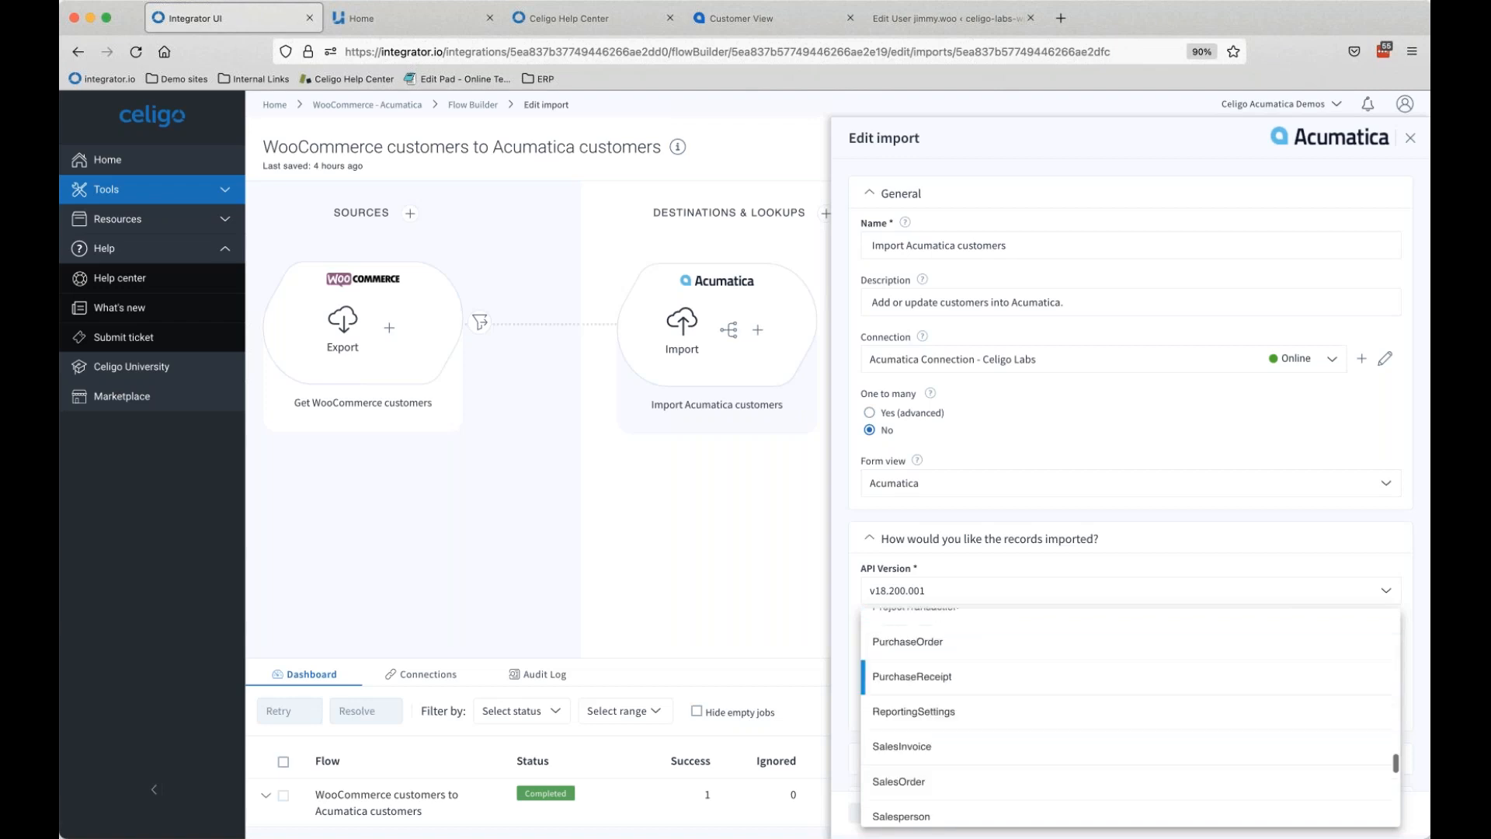
scroll(938, 641, down, 5)
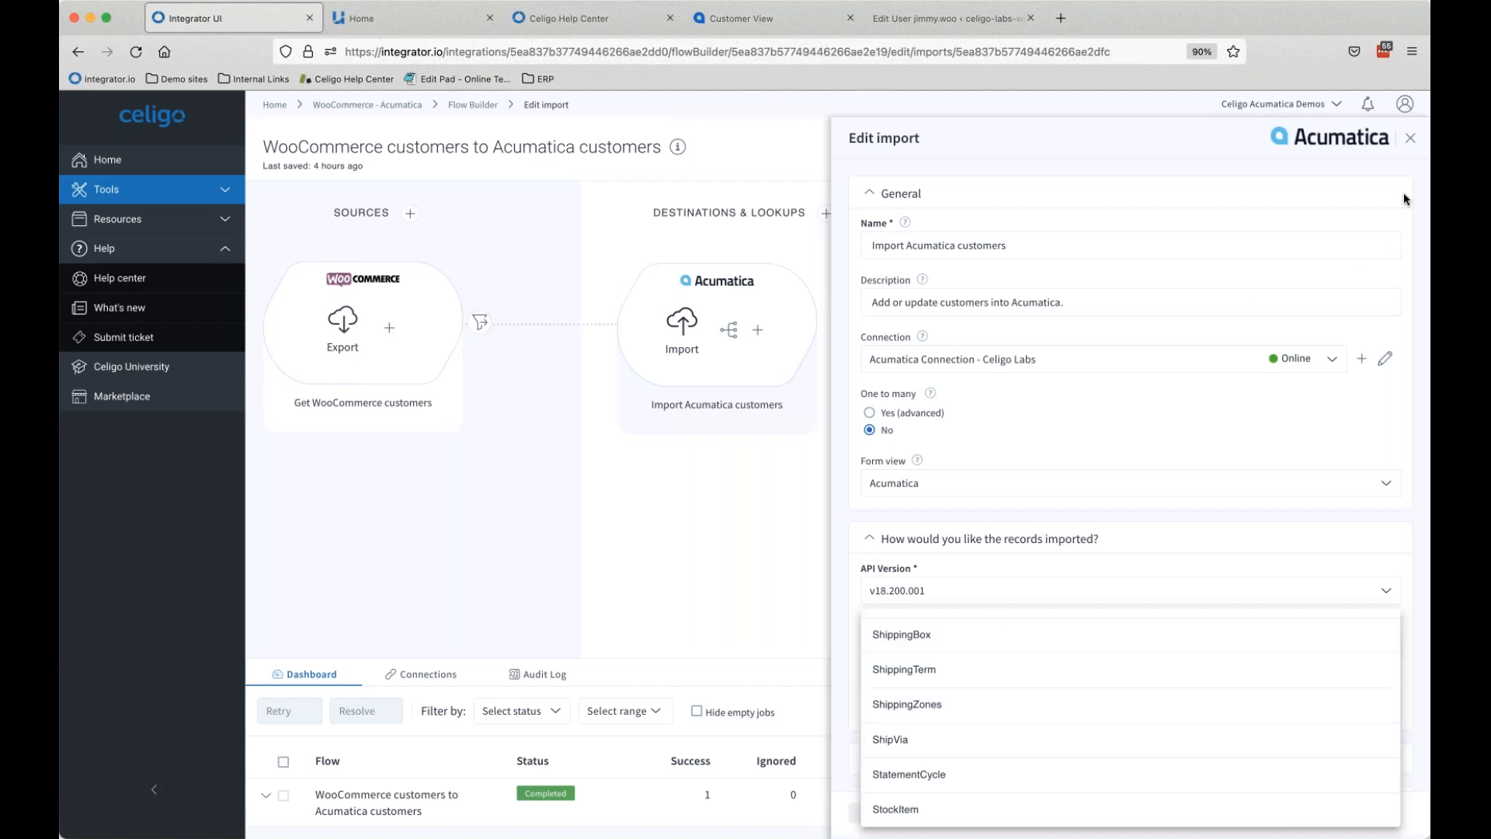
click(1411, 141)
click(1411, 141)
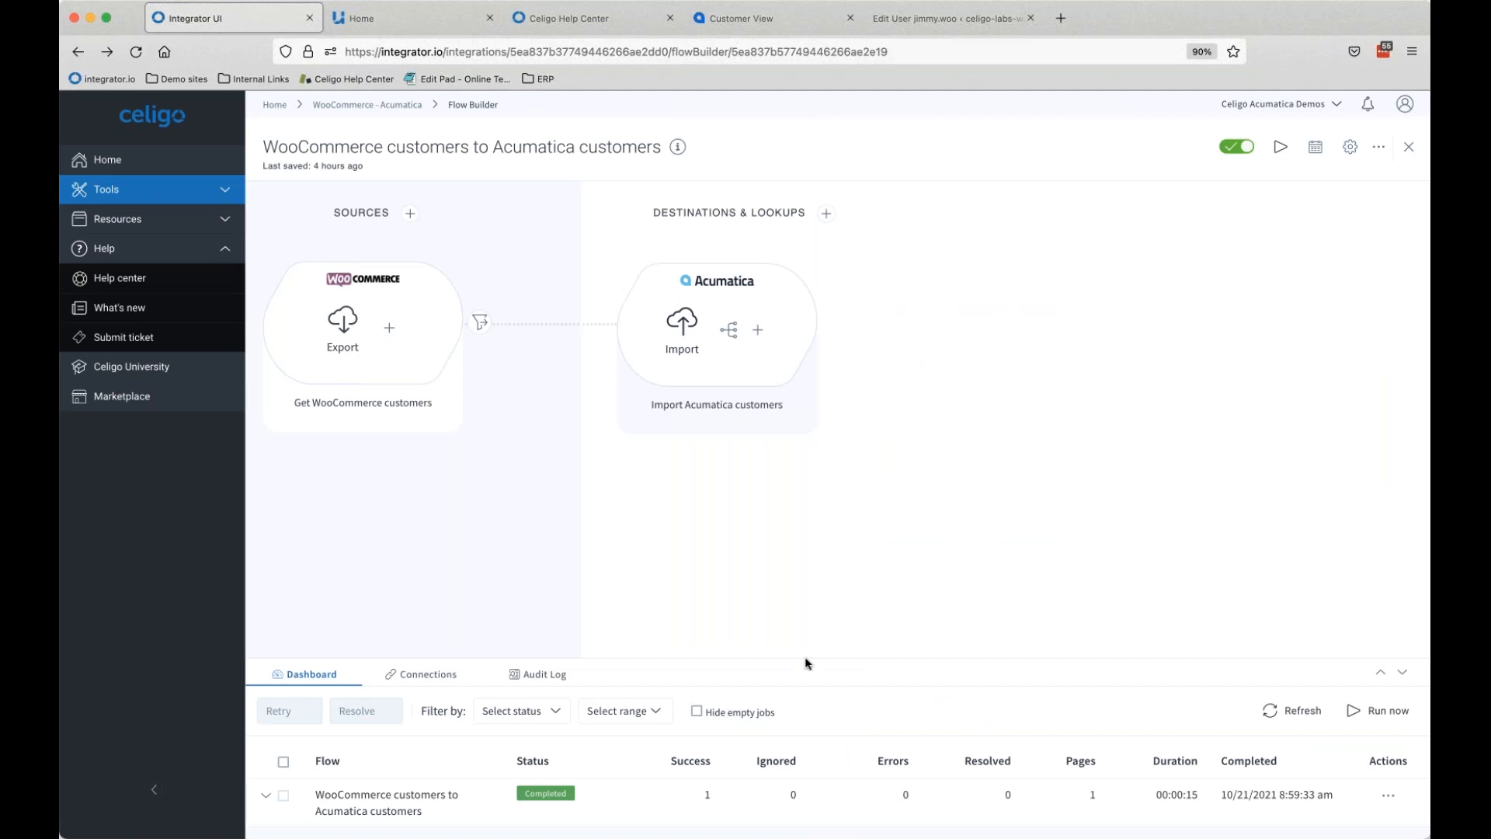
Step: Switch to Acumatica and search the Customers list for the WooCommerce customer's name
drag(805, 657, 805, 644)
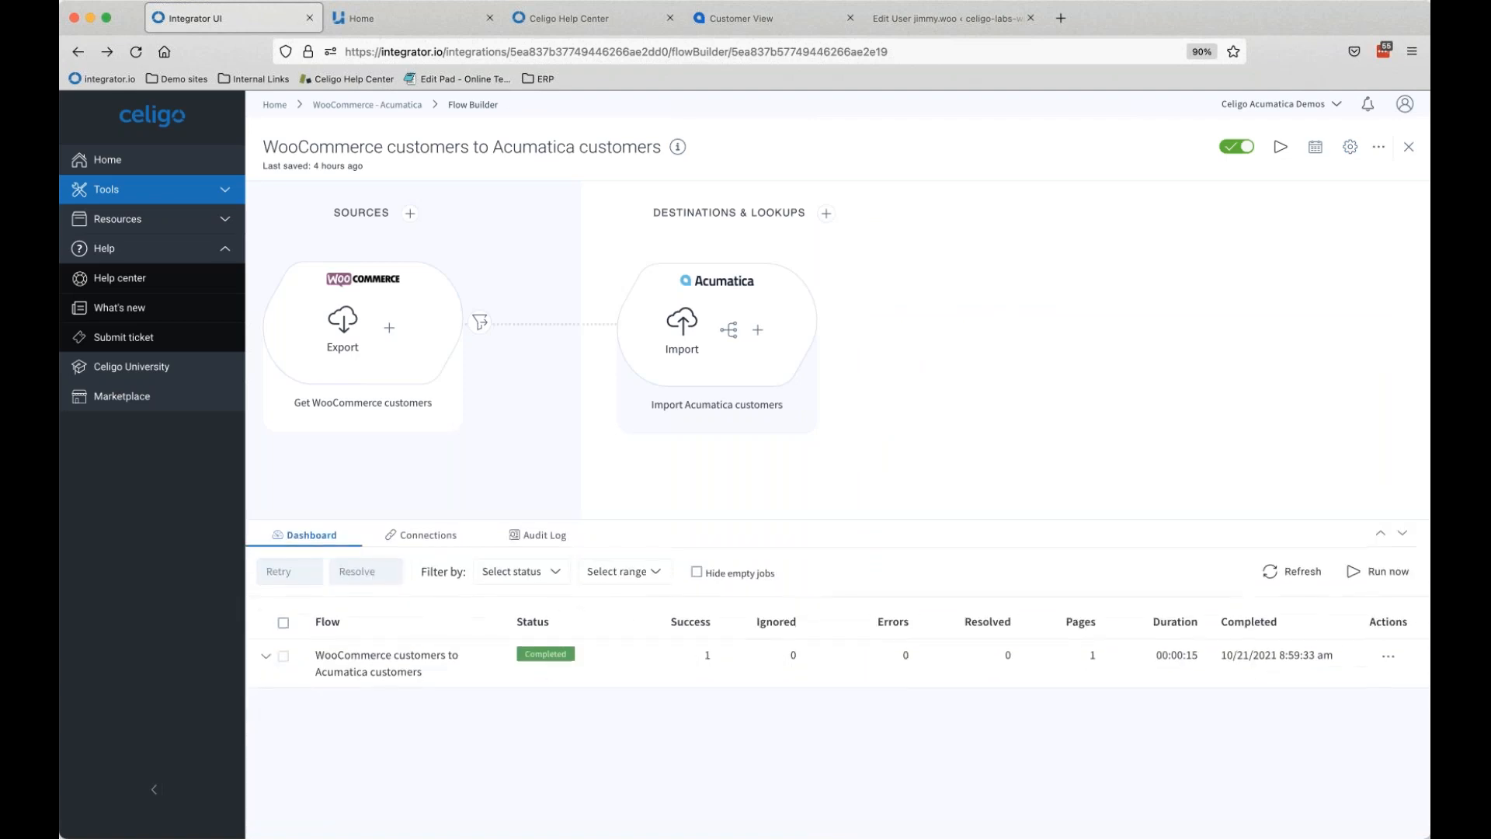
click(759, 17)
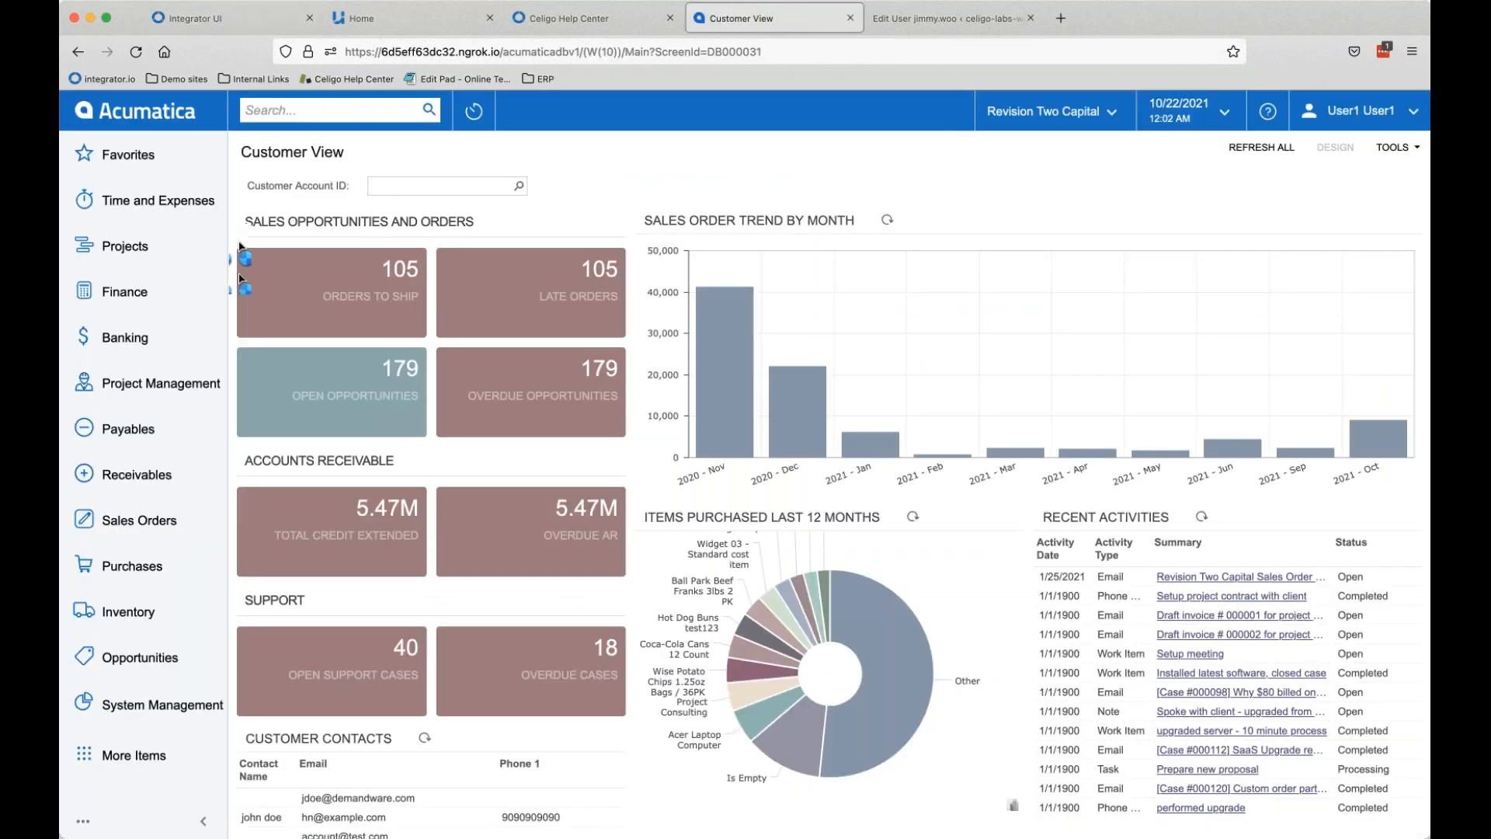
click(140, 528)
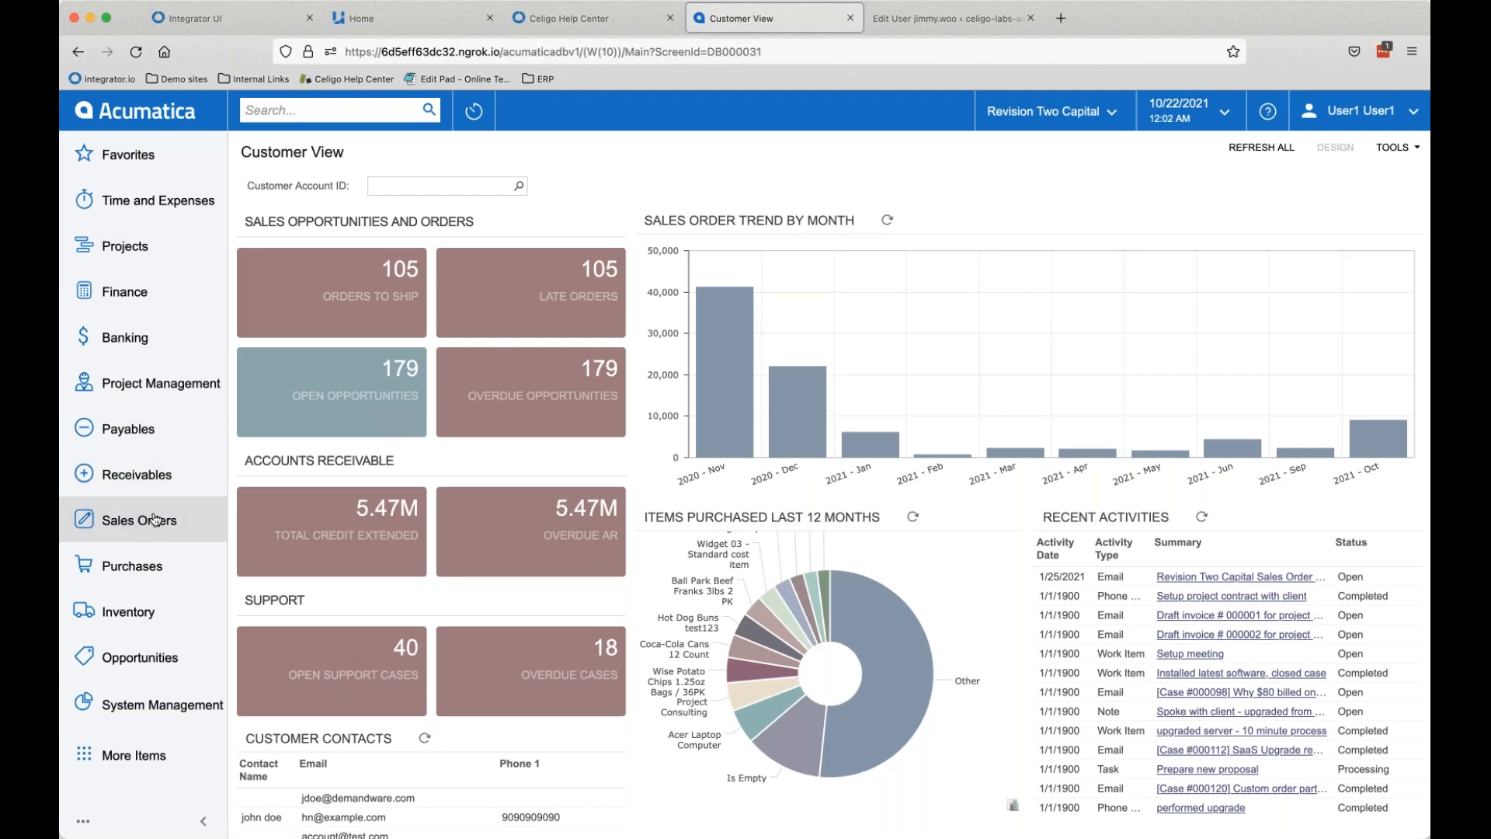
click(156, 593)
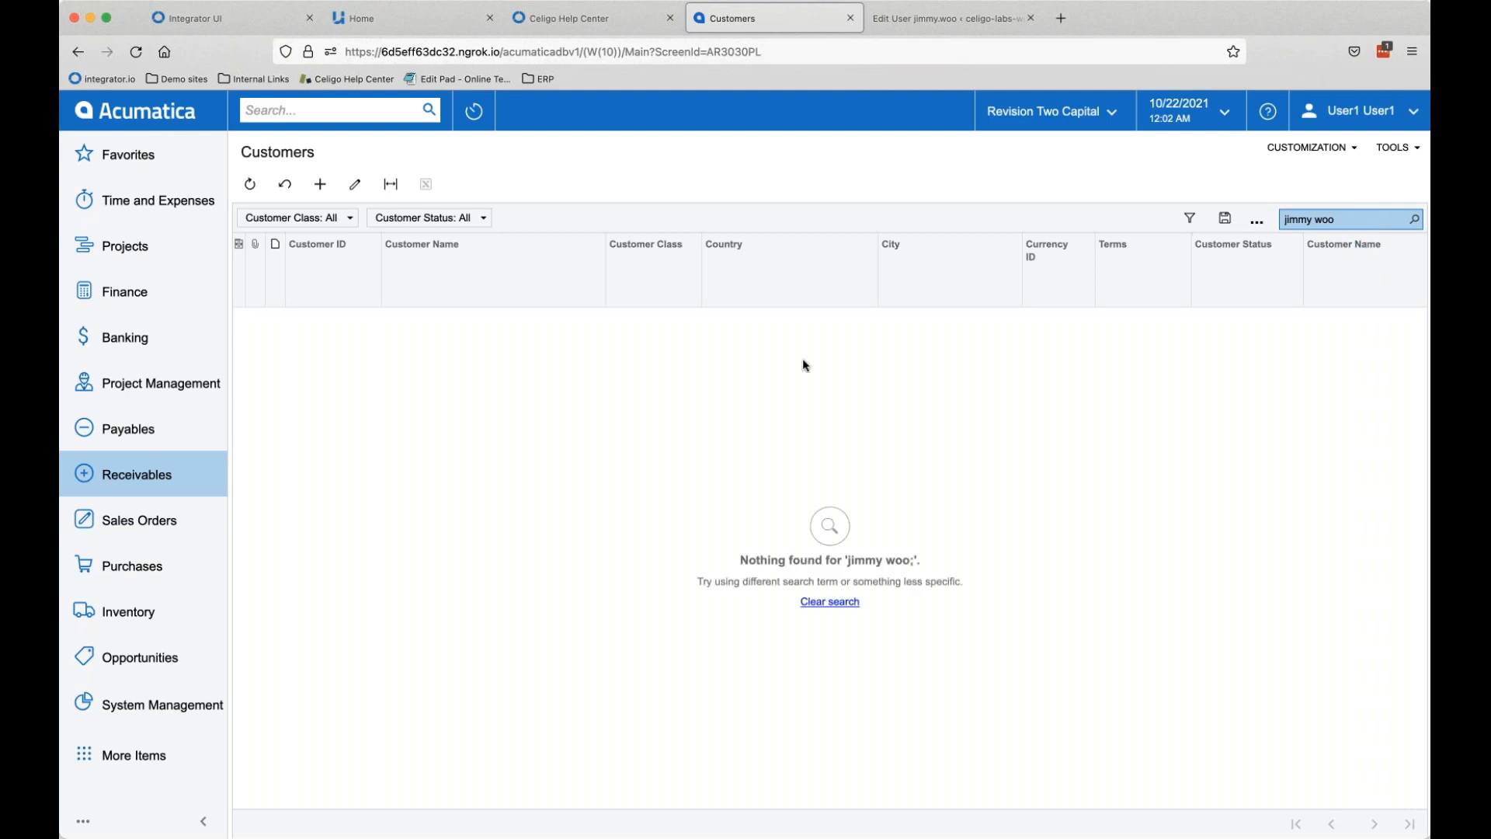
Step: Switch back to integrator.io, run the WooCommerce customers to Acumatica customers flow and check its job results
click(222, 19)
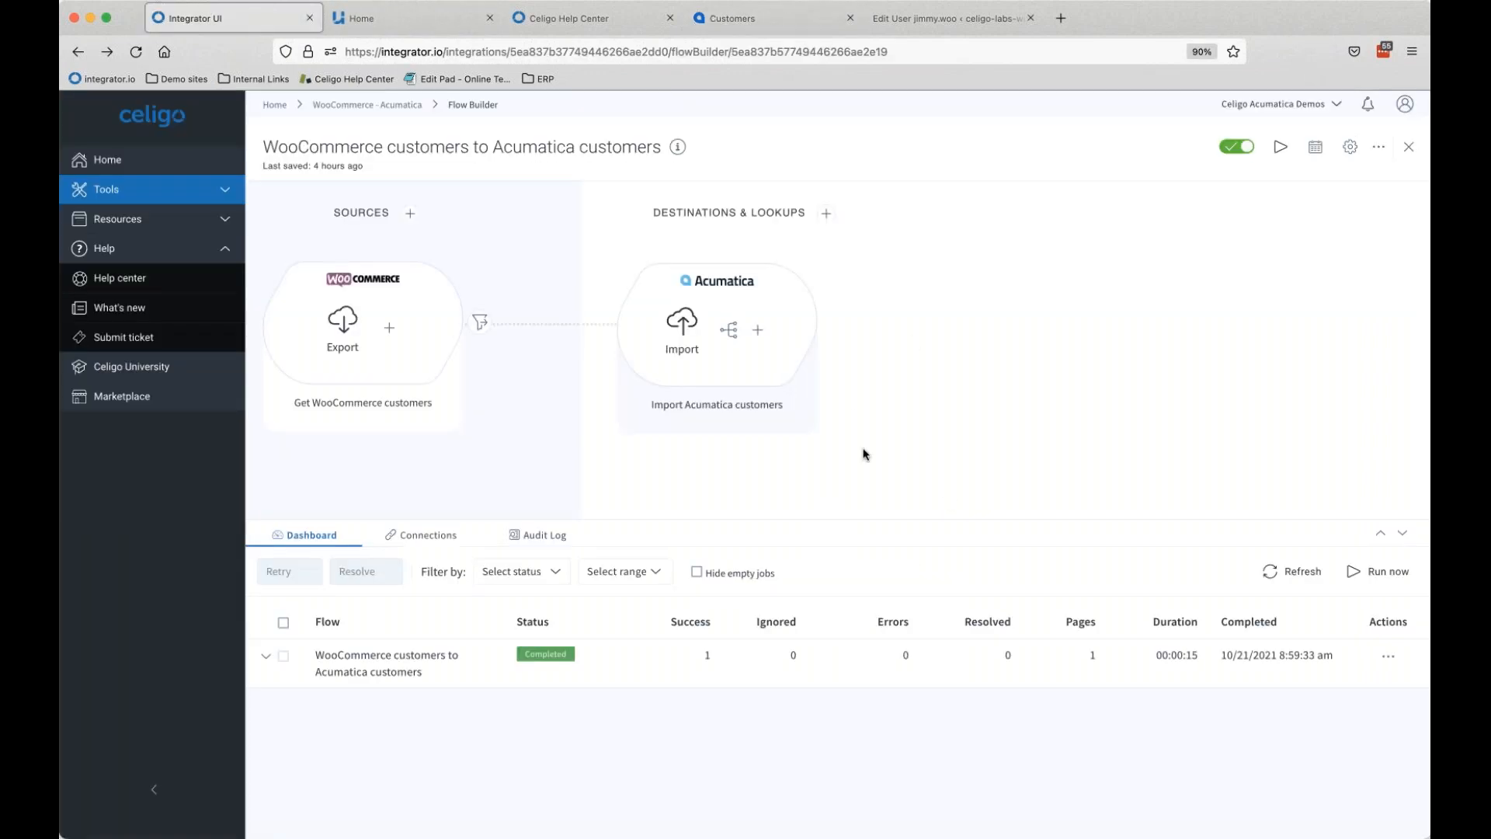
click(1387, 576)
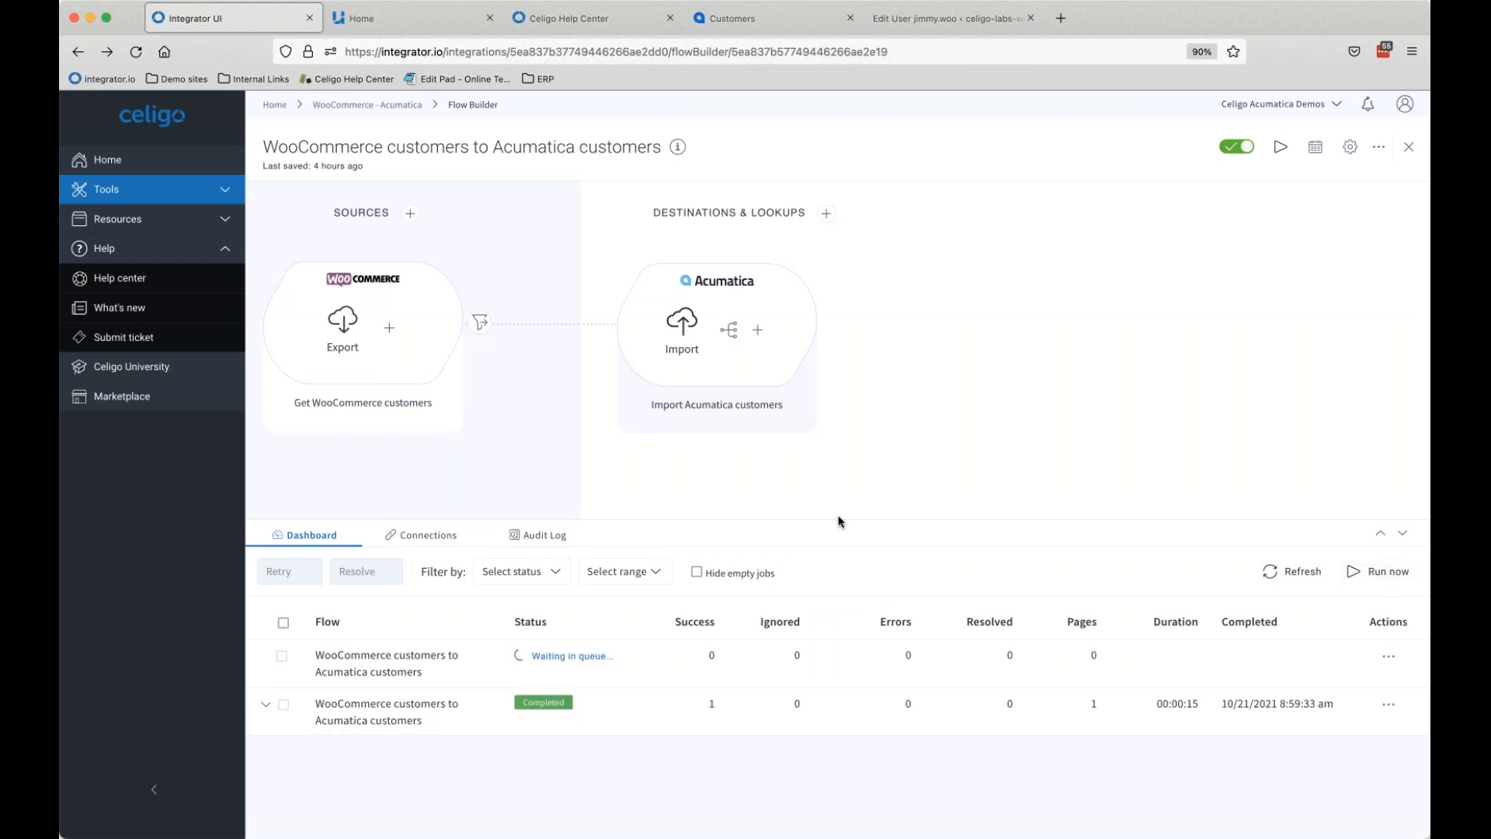
drag(837, 522, 837, 484)
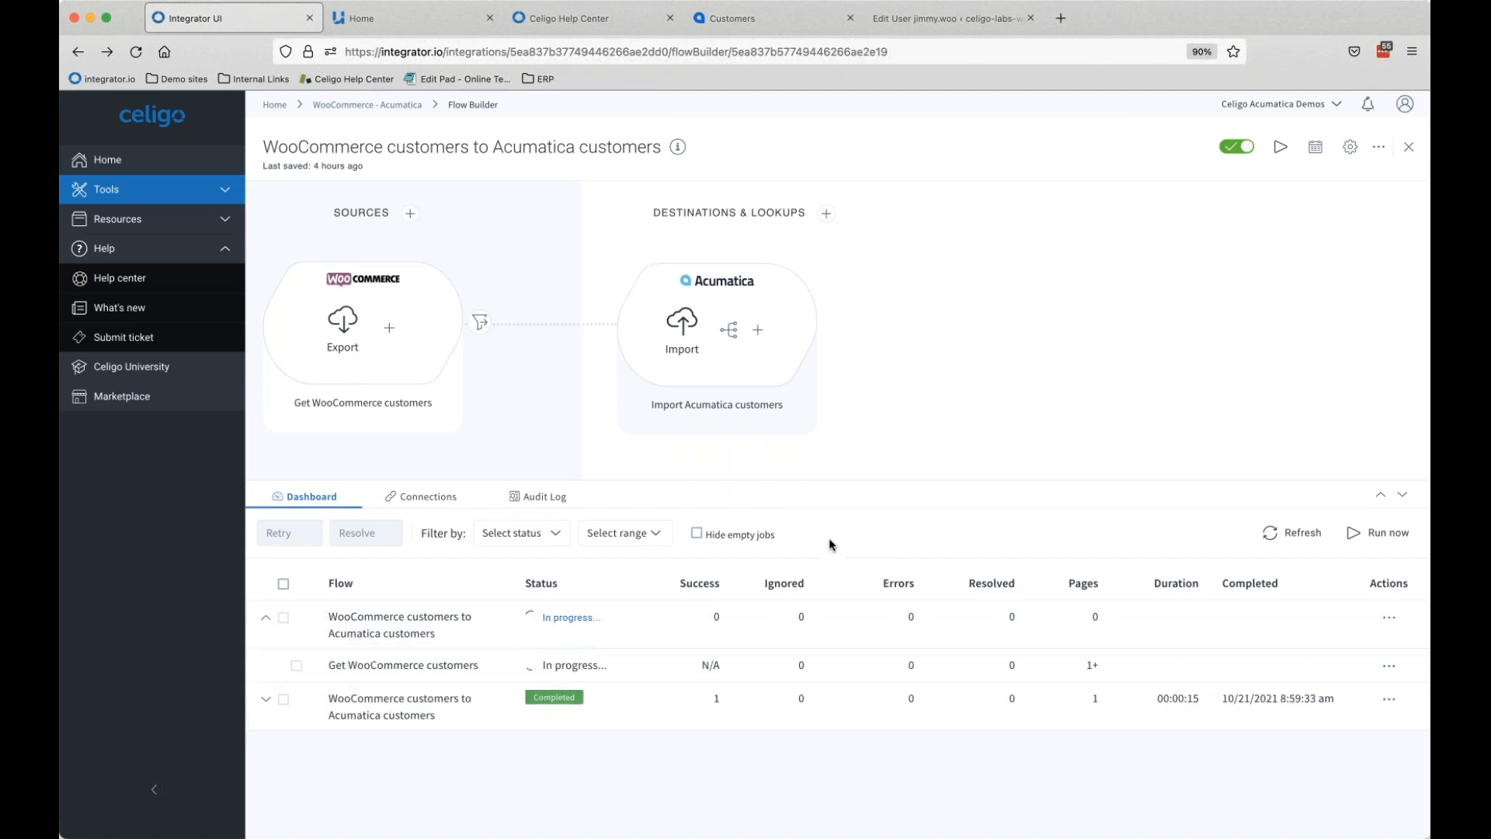
drag(851, 480, 852, 457)
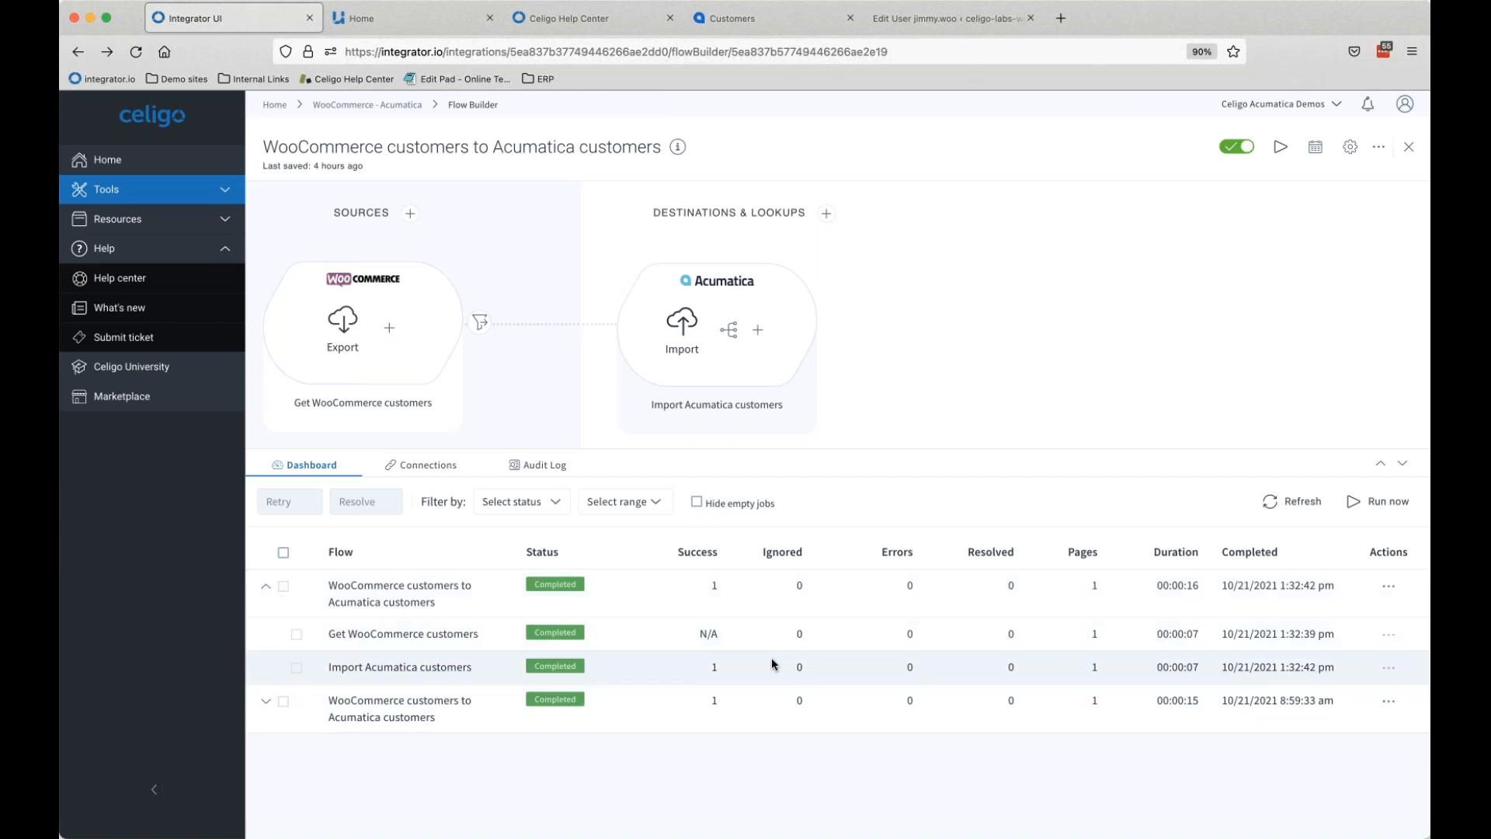
double_click(709, 673)
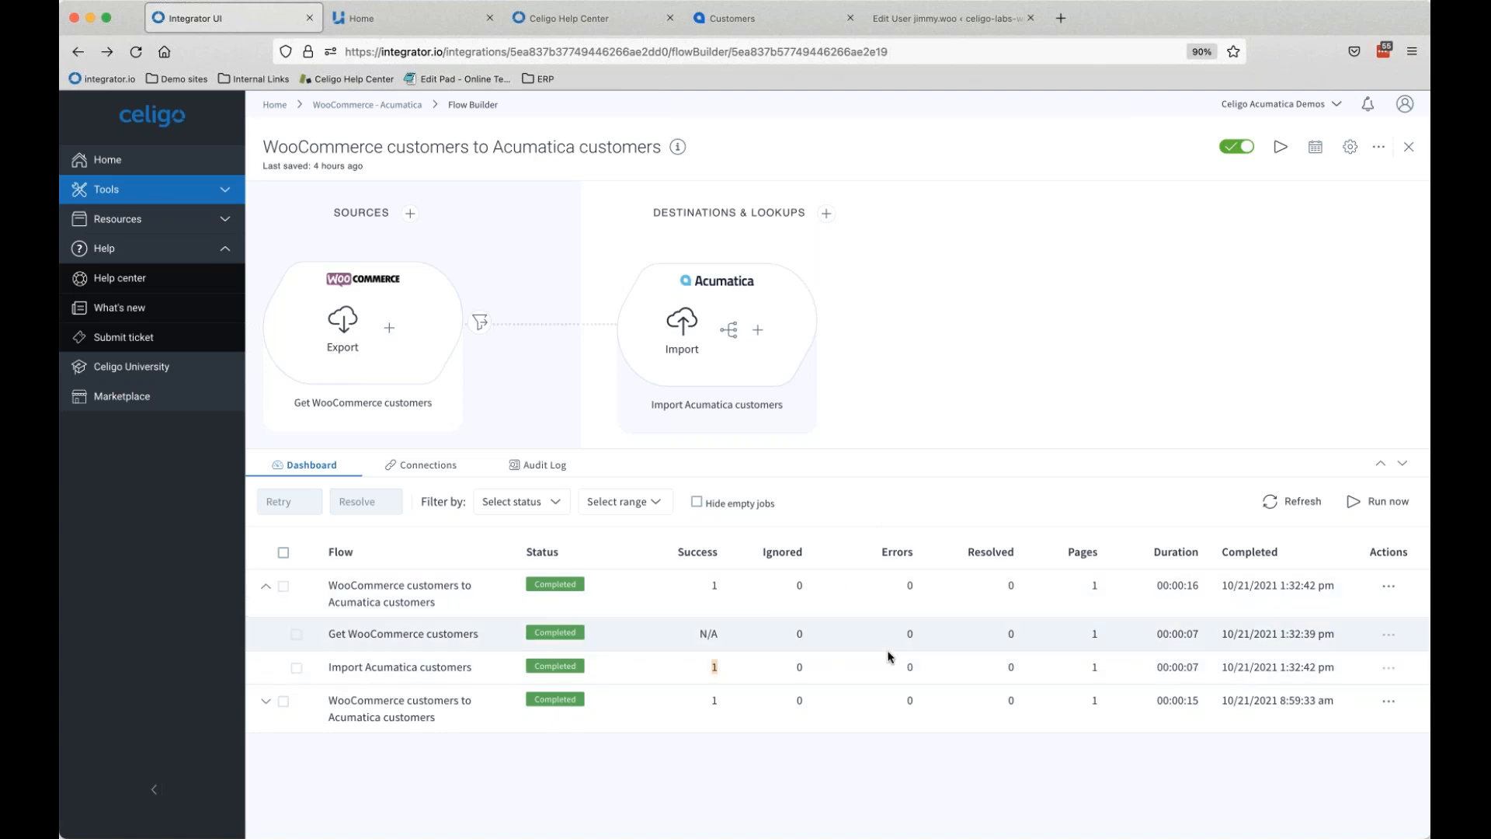
Step: Switch to Acumatica, search the Customers list again for the customer's name and review the record's general and location details
click(766, 26)
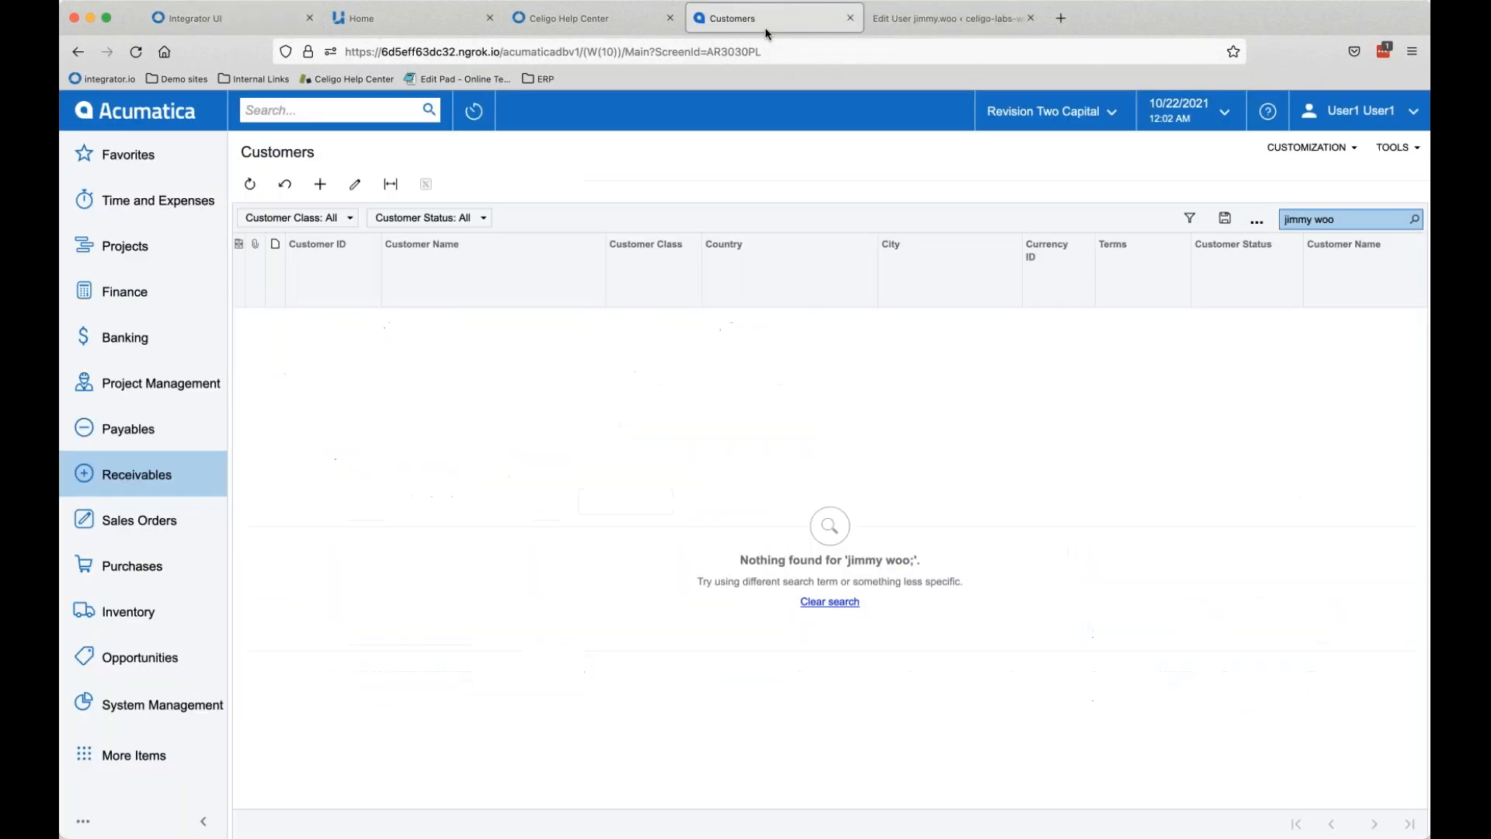
click(1387, 225)
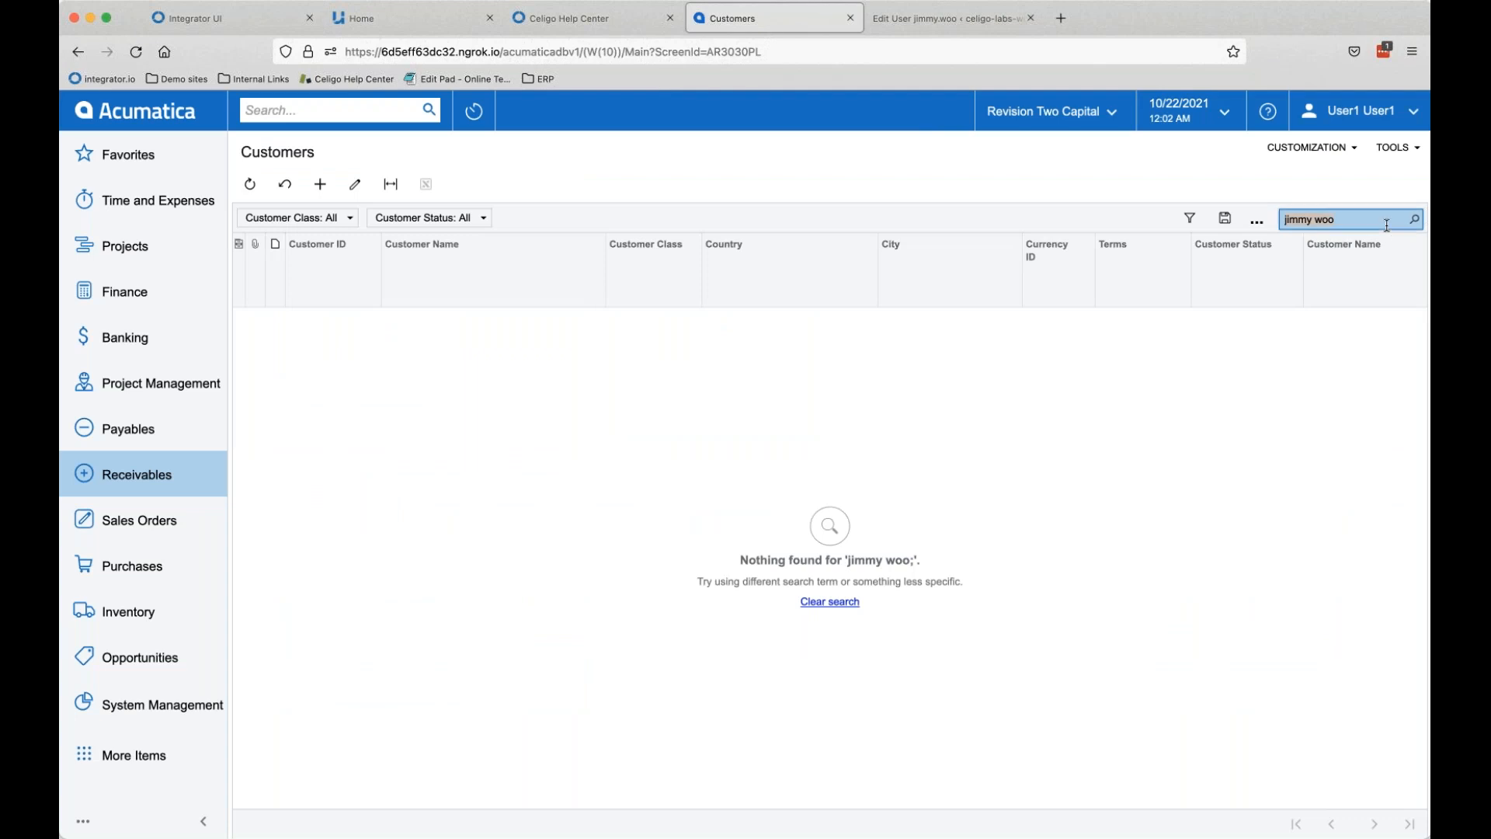
text(j)
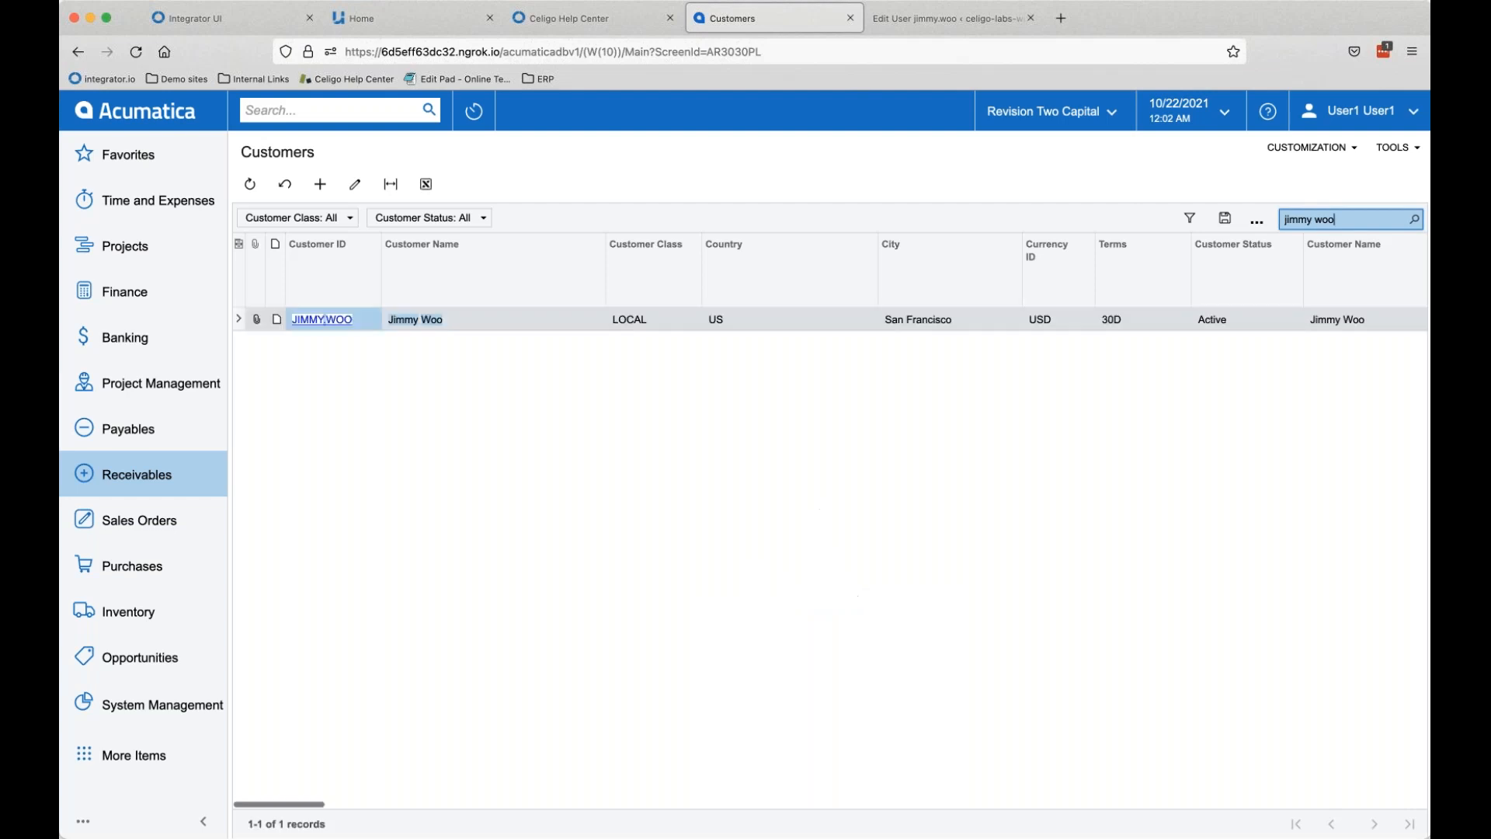
click(327, 319)
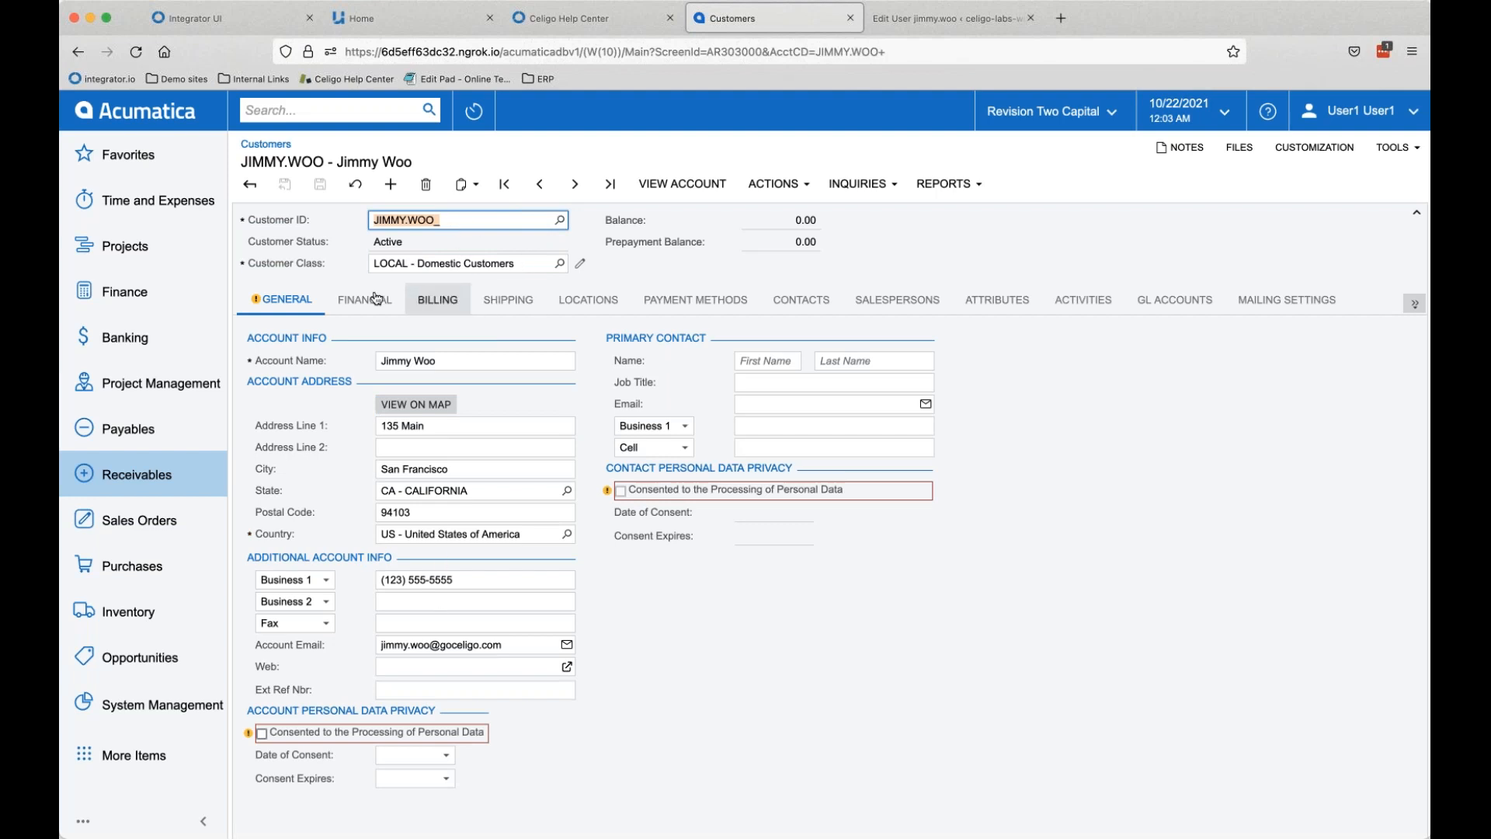
click(582, 299)
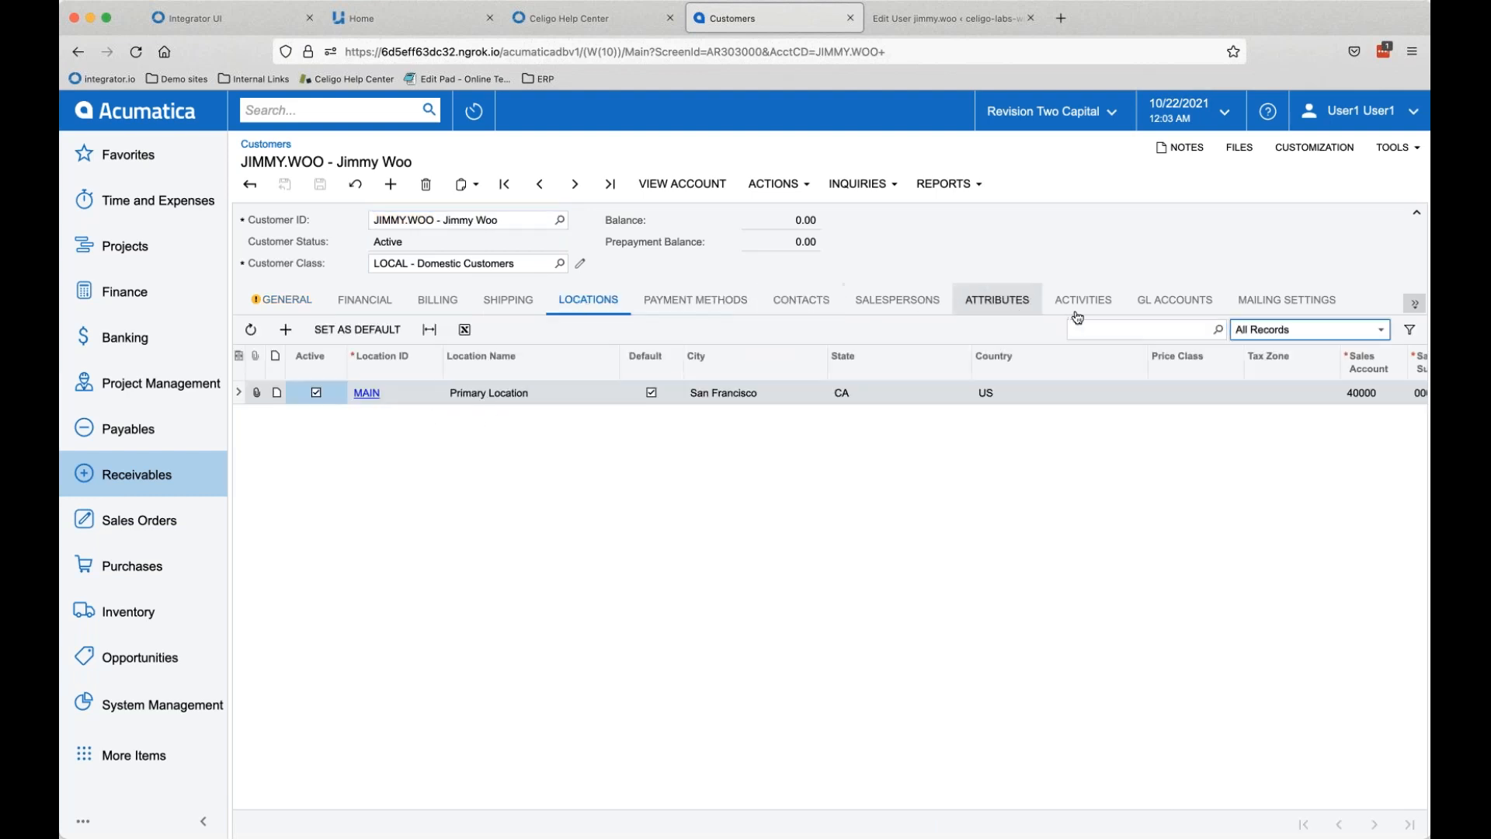
click(287, 299)
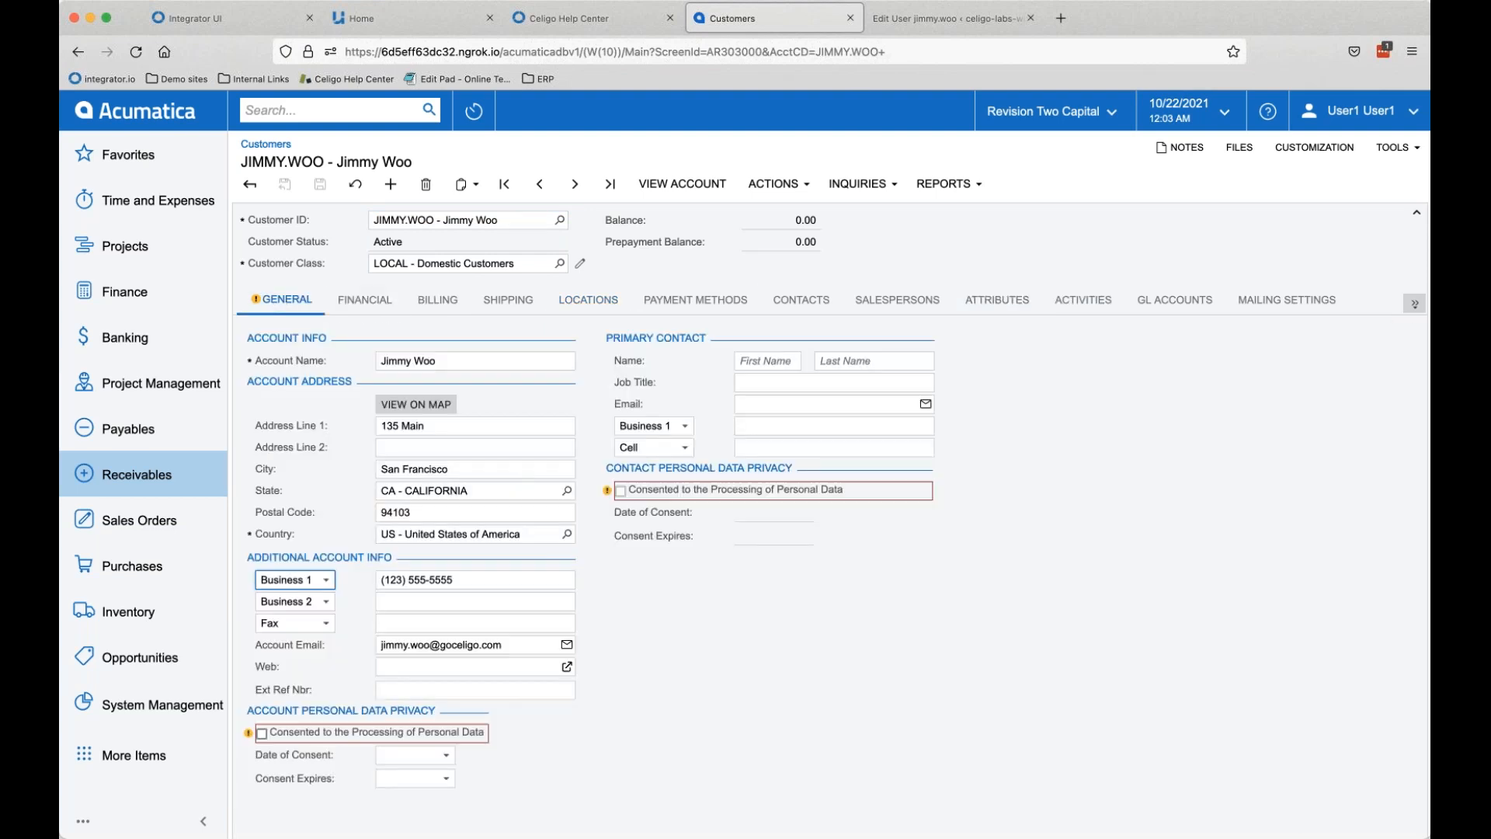
Step: Return to integrator.io, close the flow and review the WooCommerce - Acumatica integration's job dashboard and connections
click(233, 19)
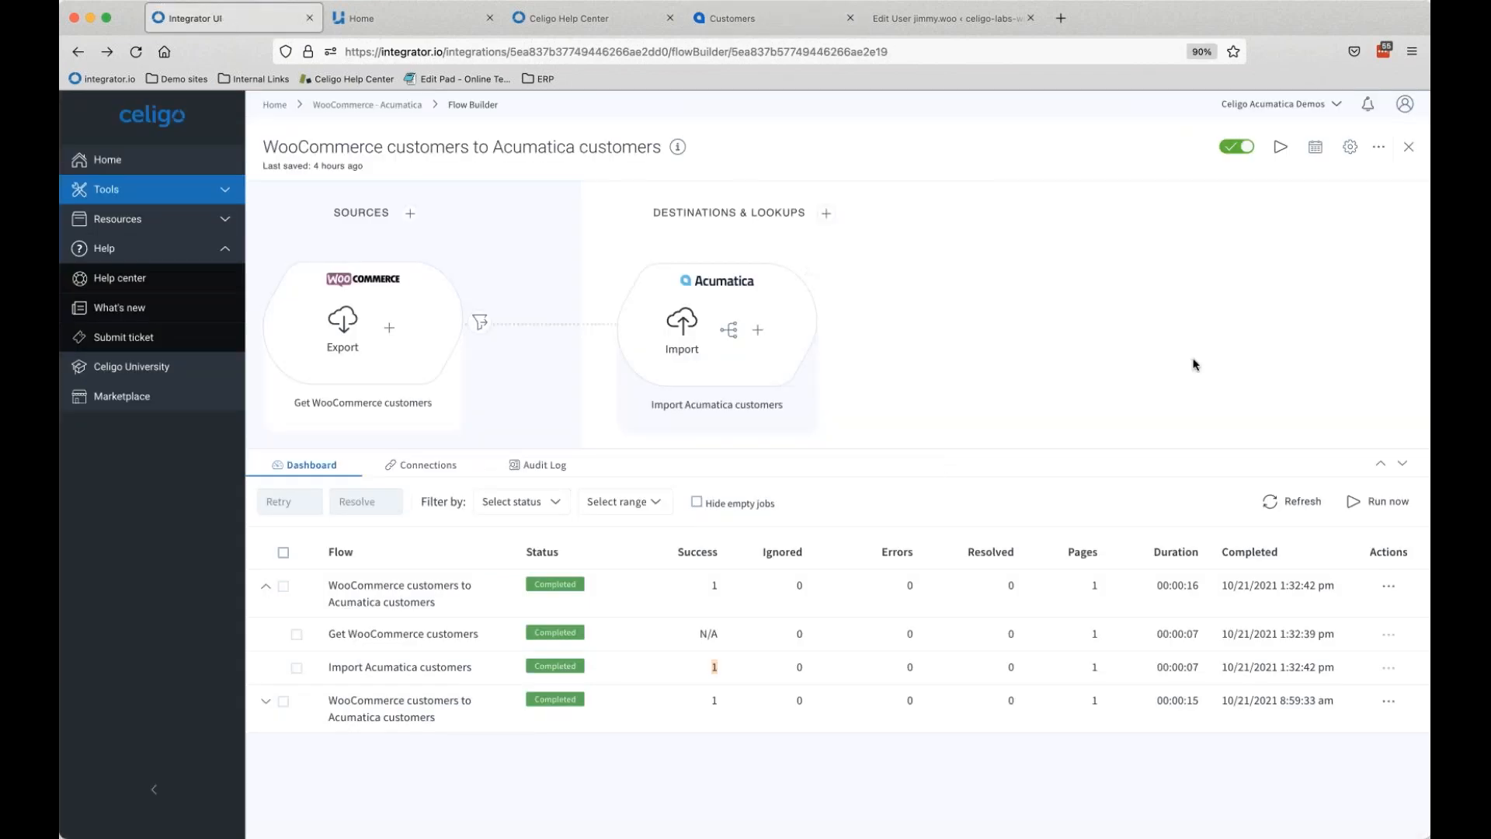
click(1410, 148)
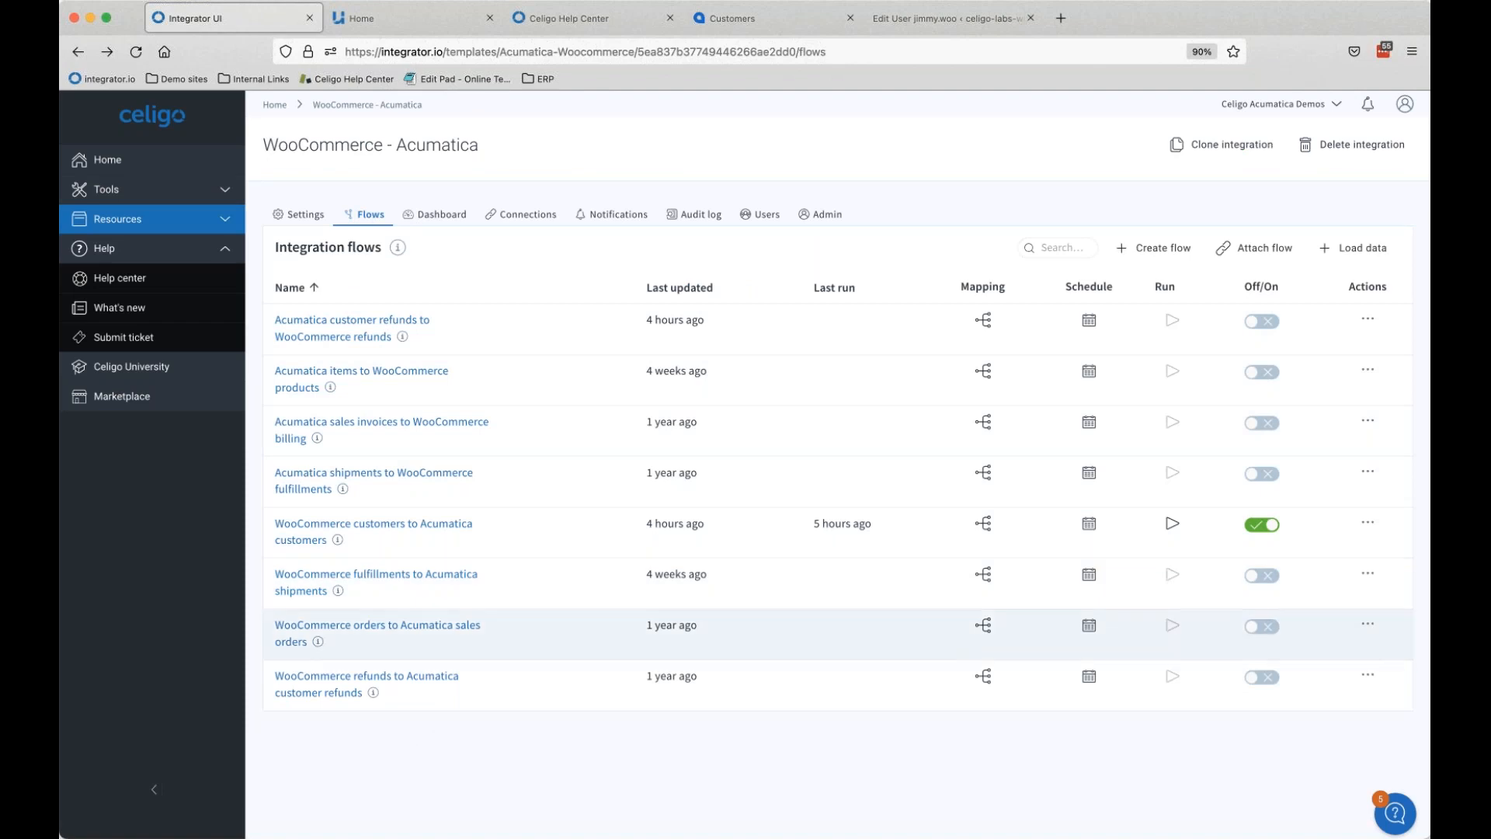
click(438, 213)
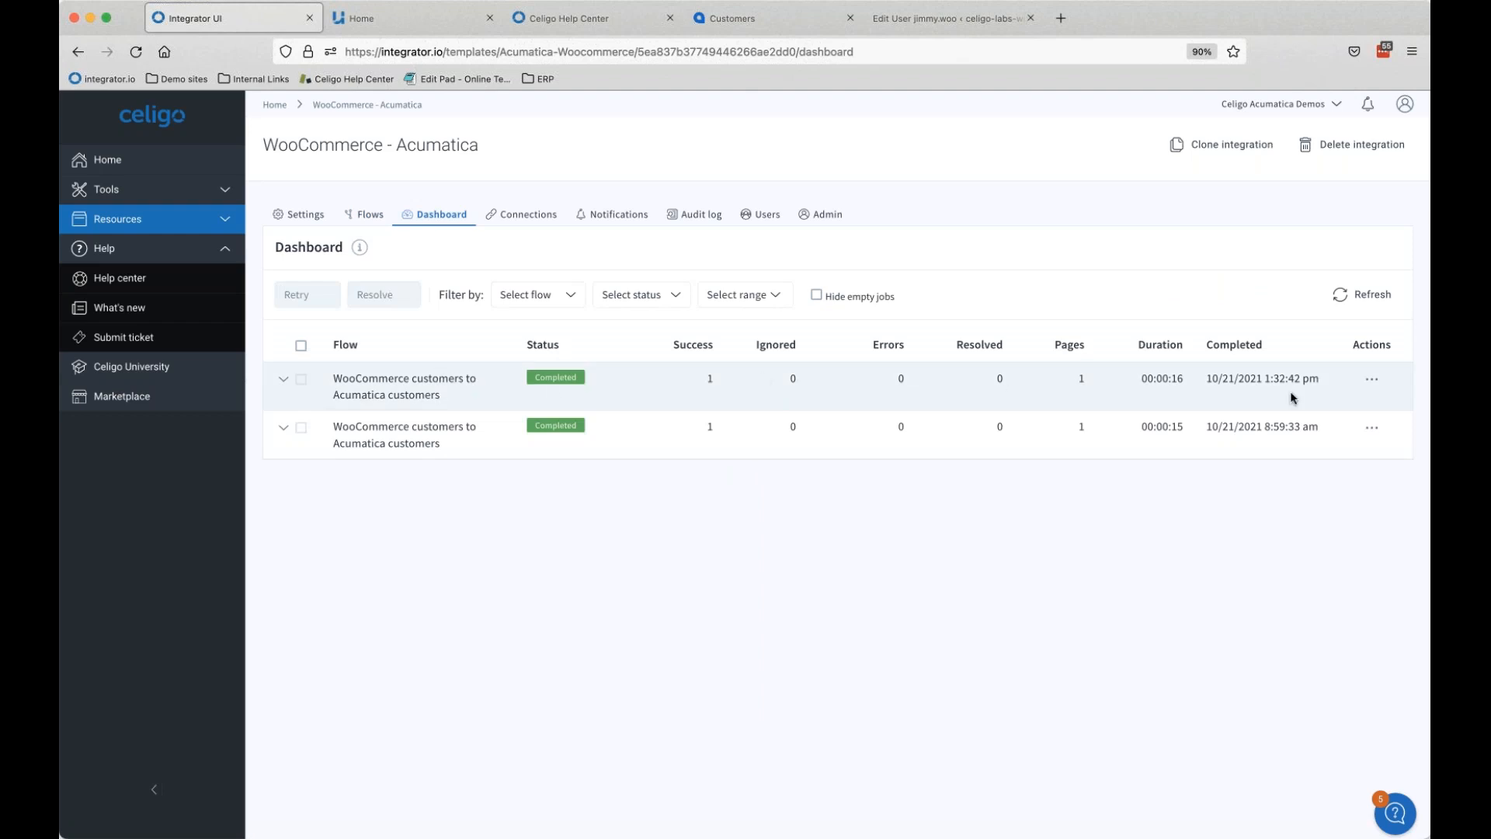
click(549, 225)
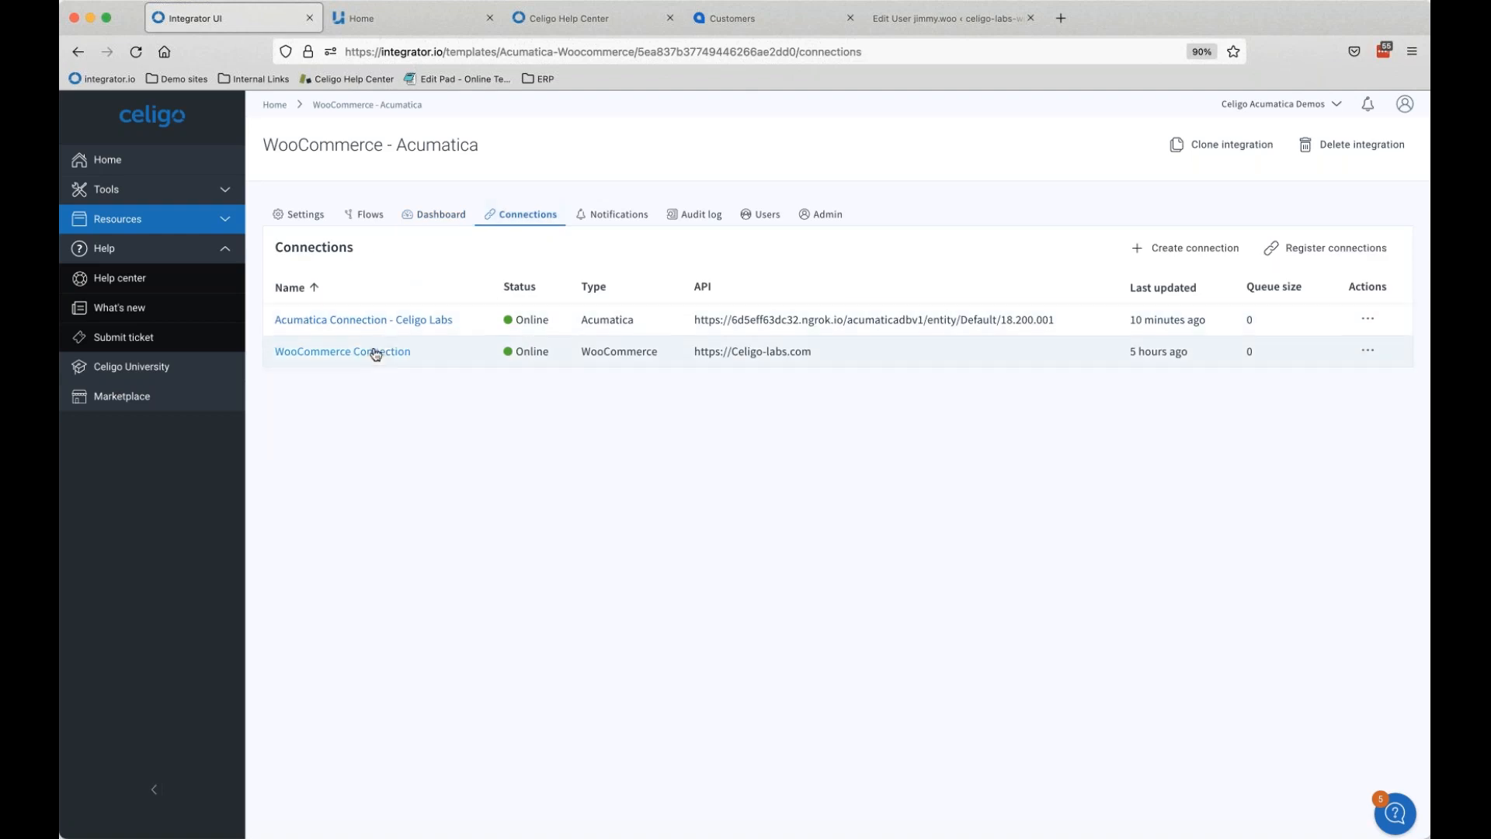
Step: Select WooCommerce orders to Acumatica sales orders for job error notifications and view the connections offered for offline notifications
click(627, 218)
click(362, 323)
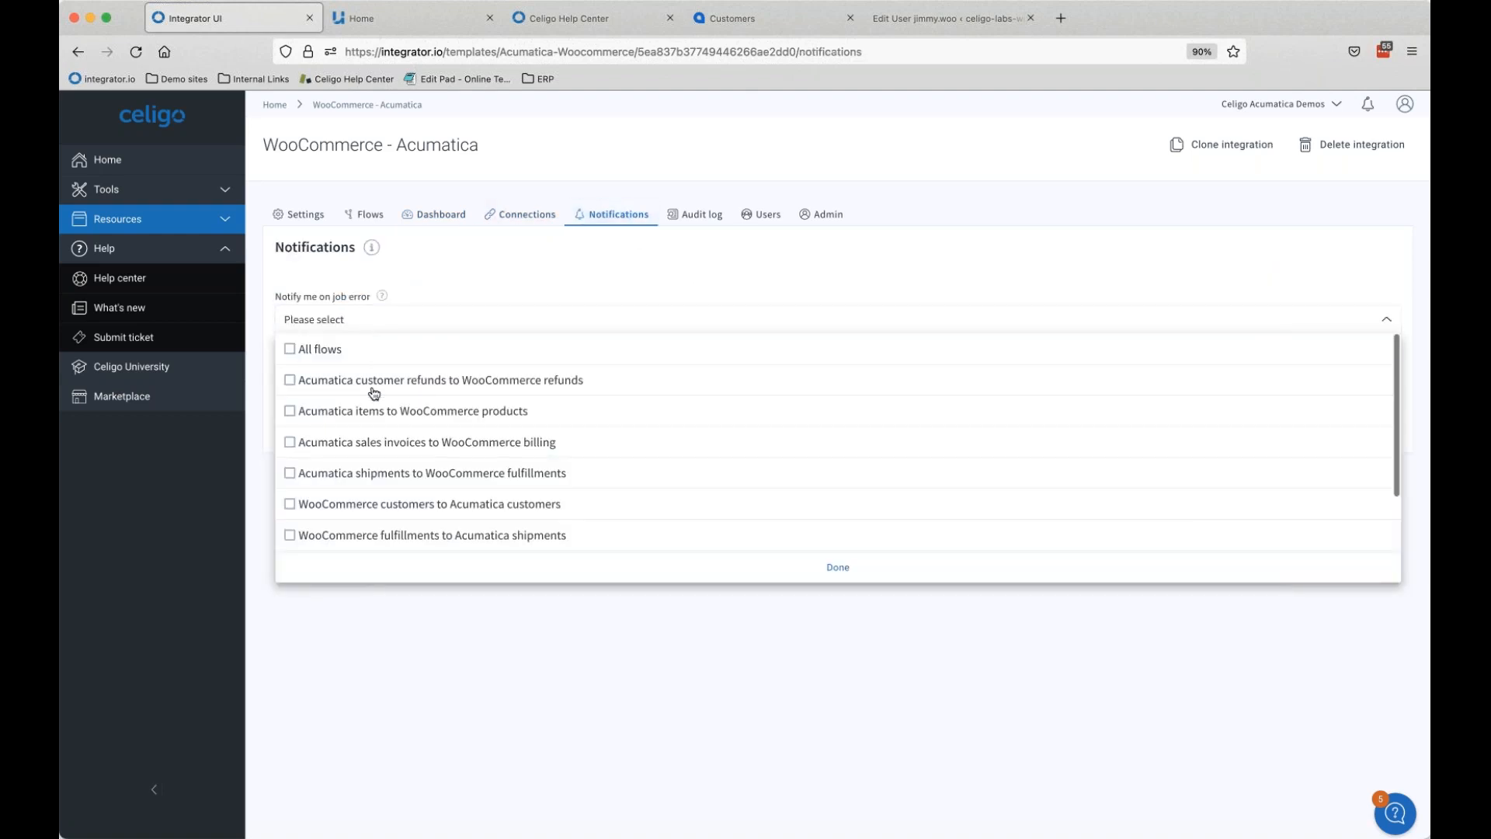
scroll(375, 400, down, 2)
scroll(371, 433, up, 2)
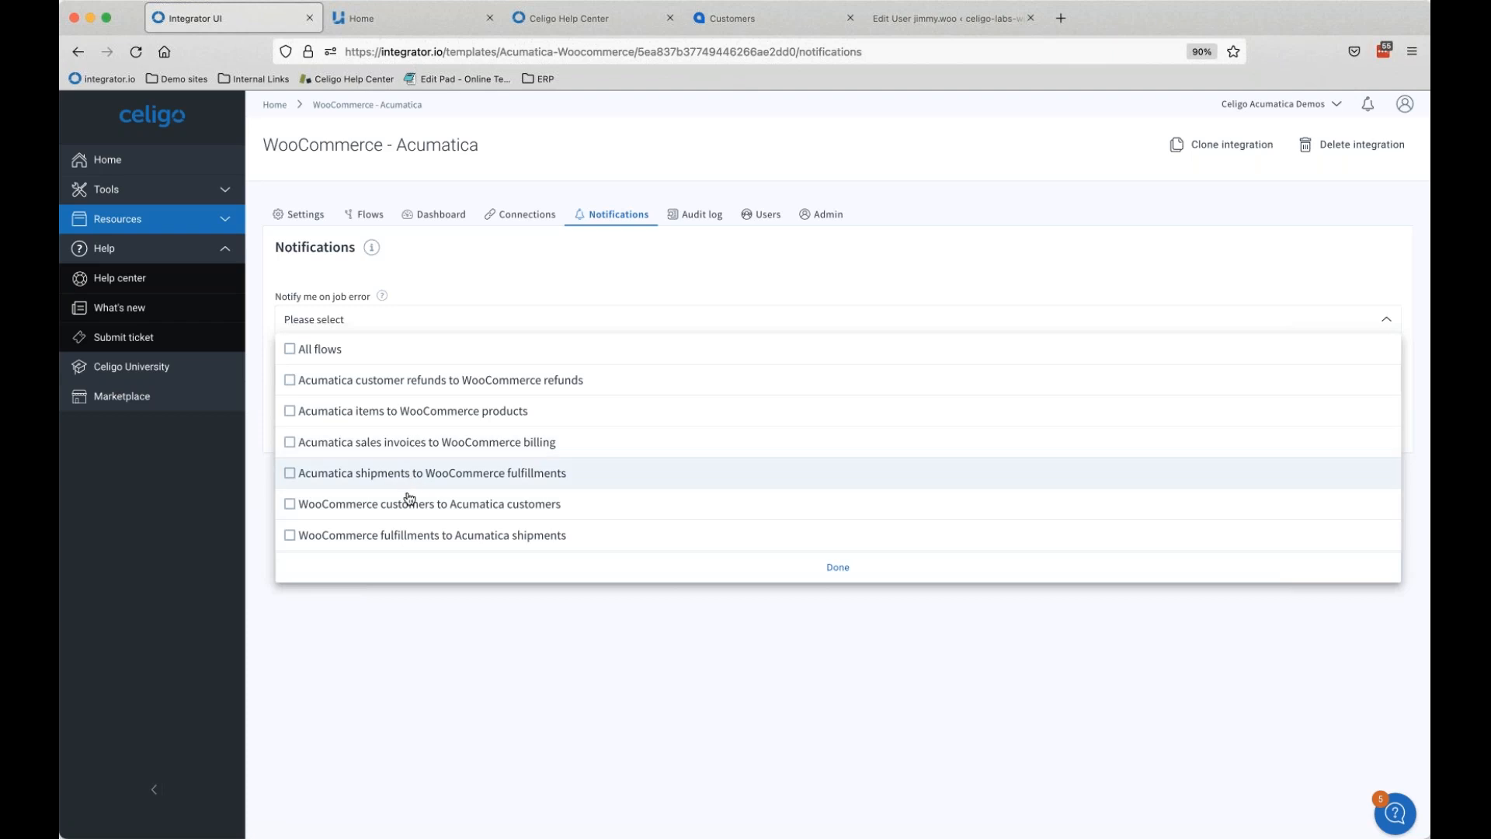
scroll(410, 498, down, 2)
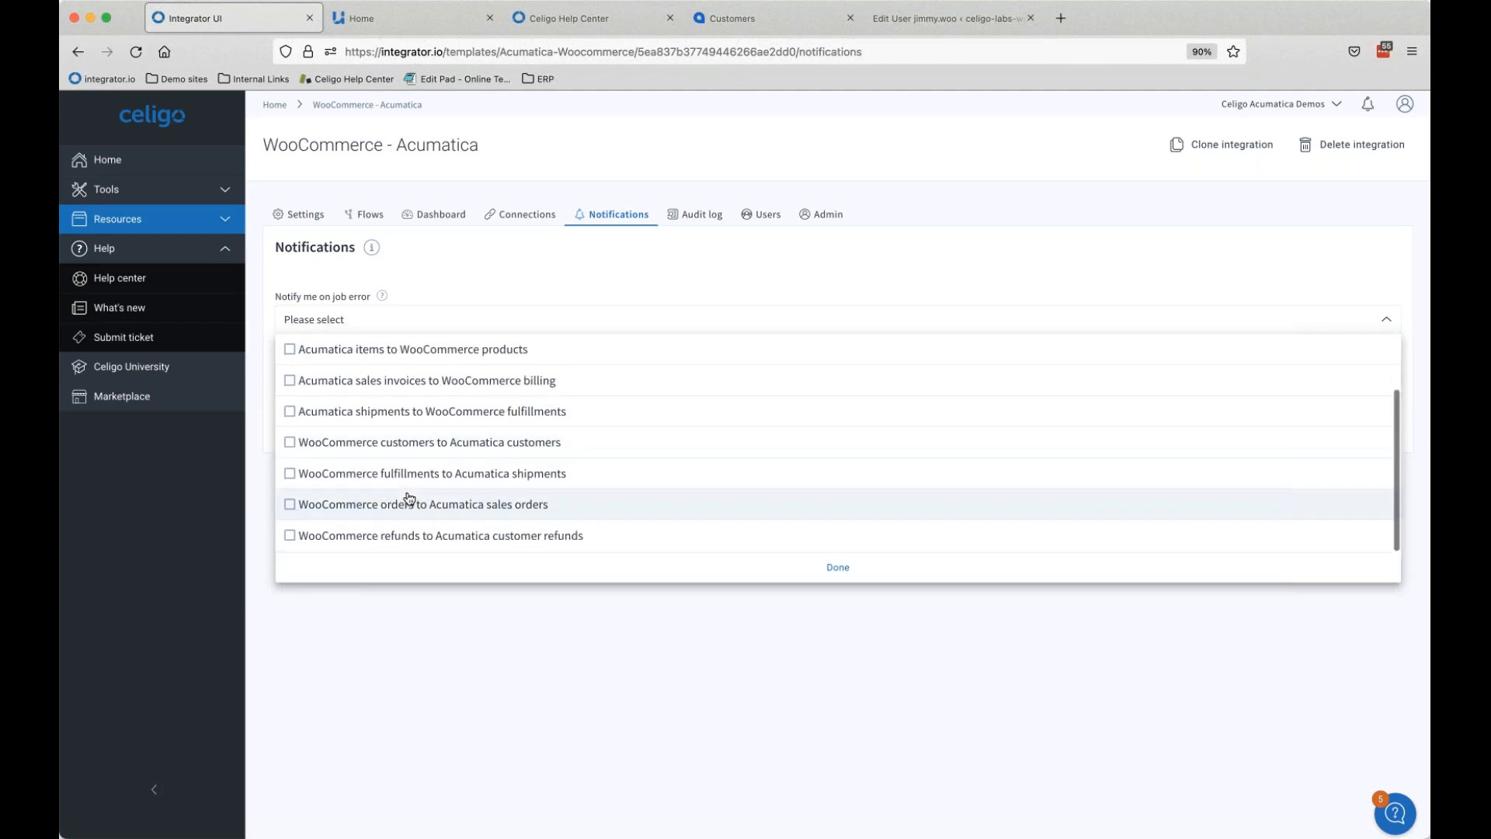
click(291, 507)
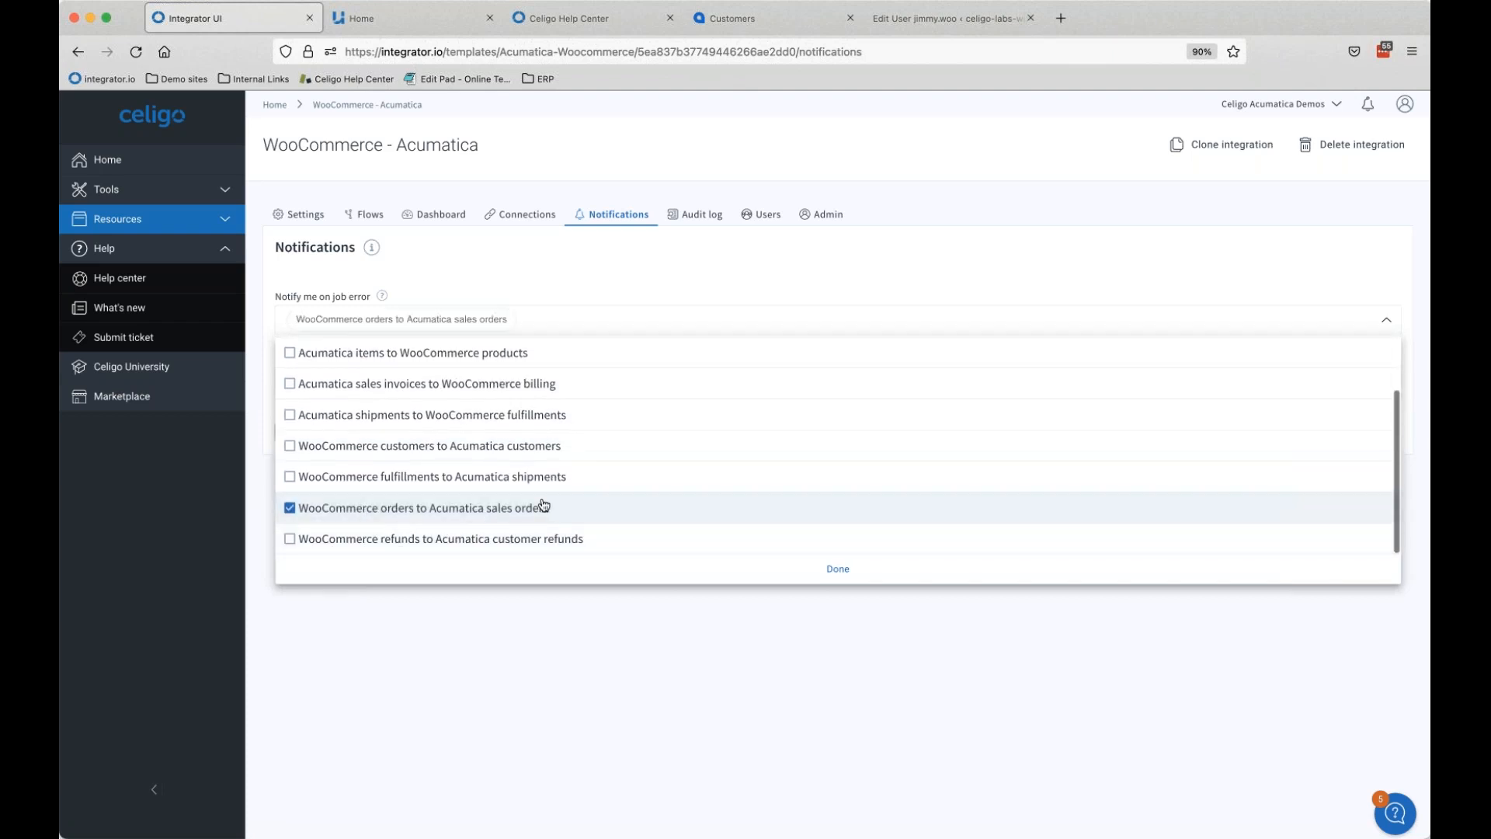
click(838, 569)
click(435, 379)
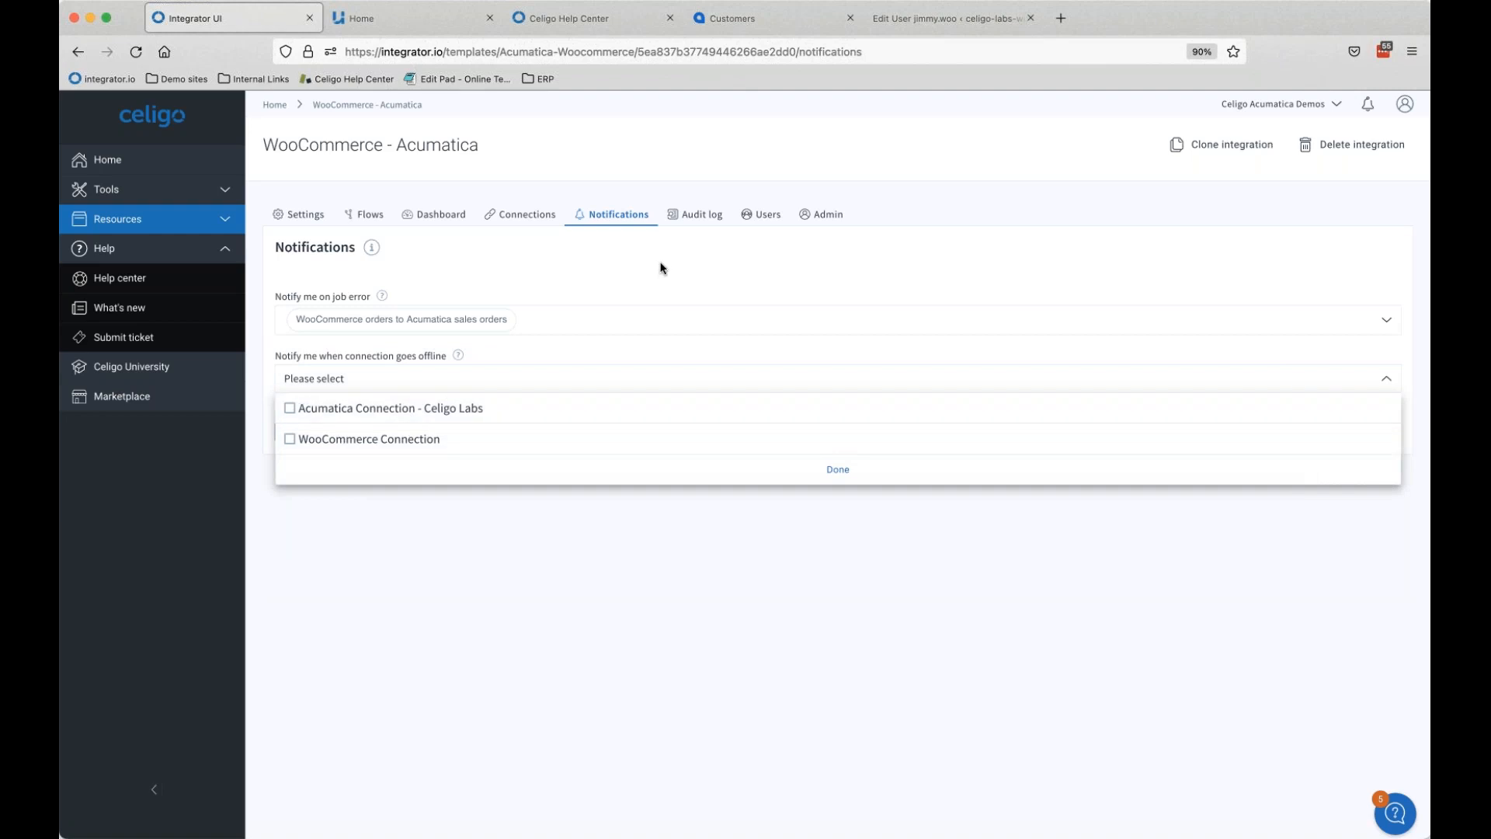
click(742, 269)
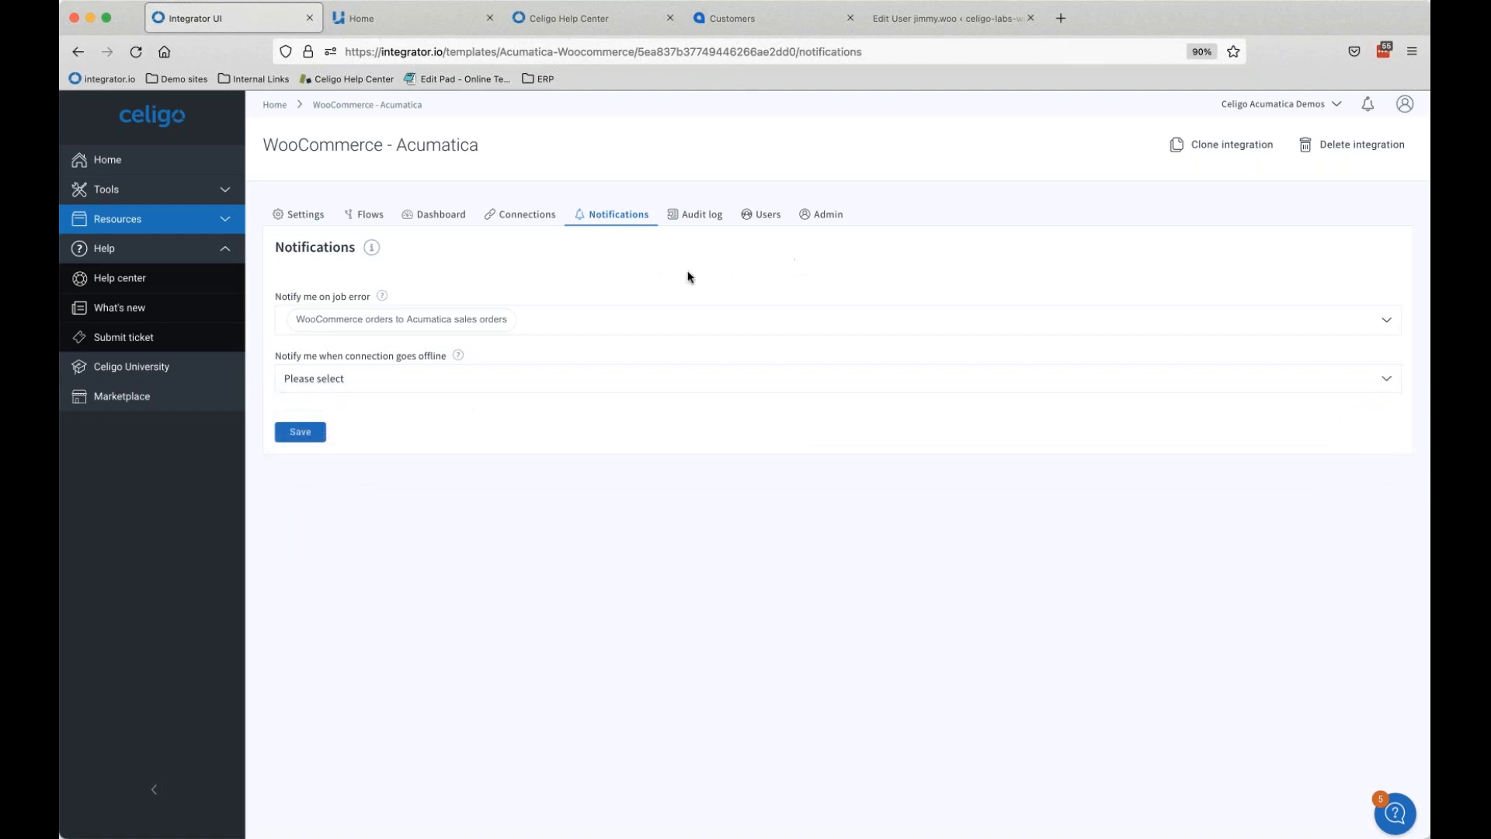
Step: Review the integration's users and the access levels offered when inviting a user, closing the invitation without sending it
click(764, 229)
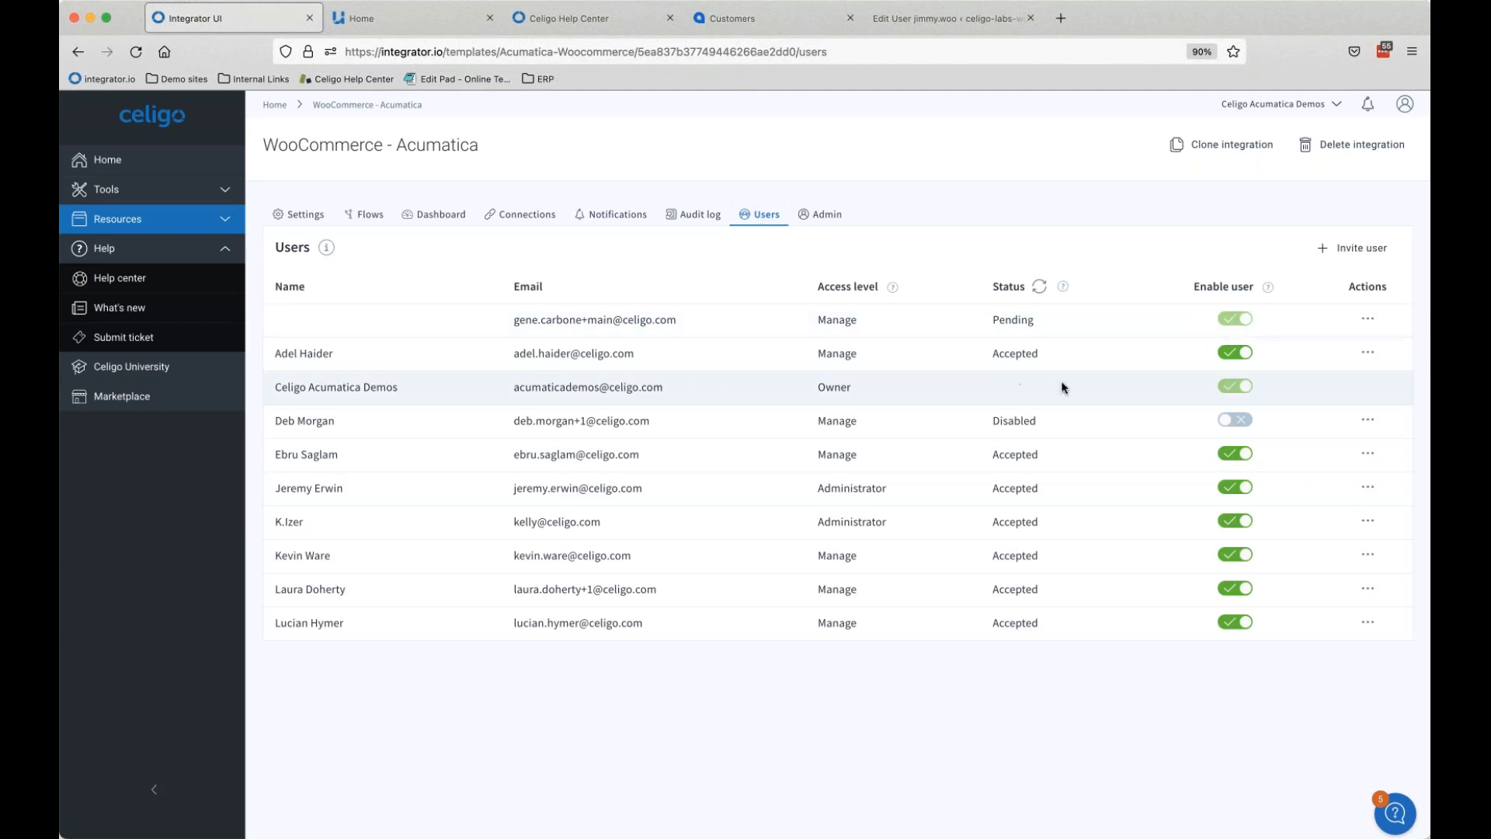
click(1354, 248)
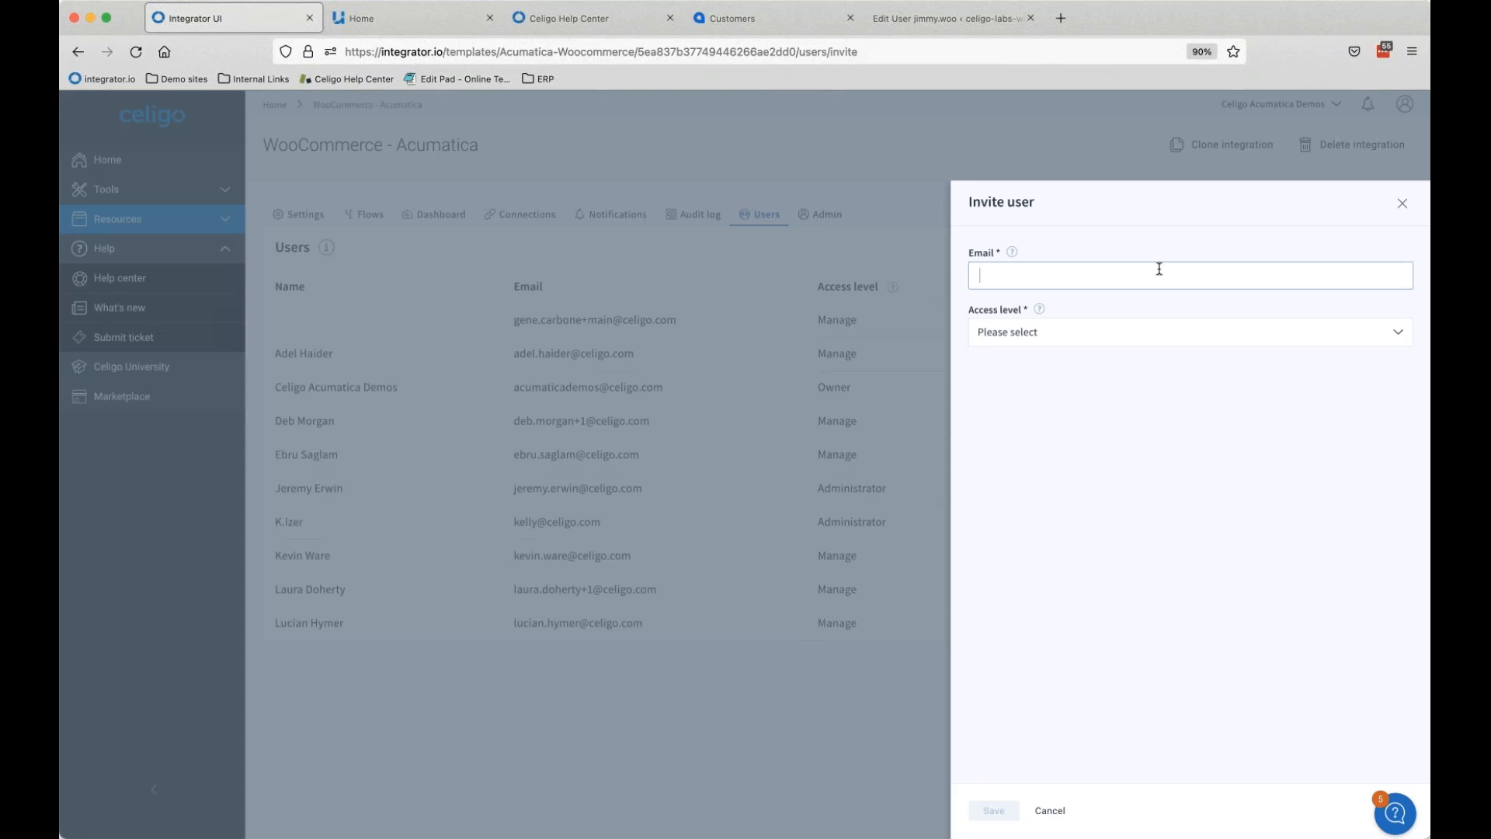
click(1072, 340)
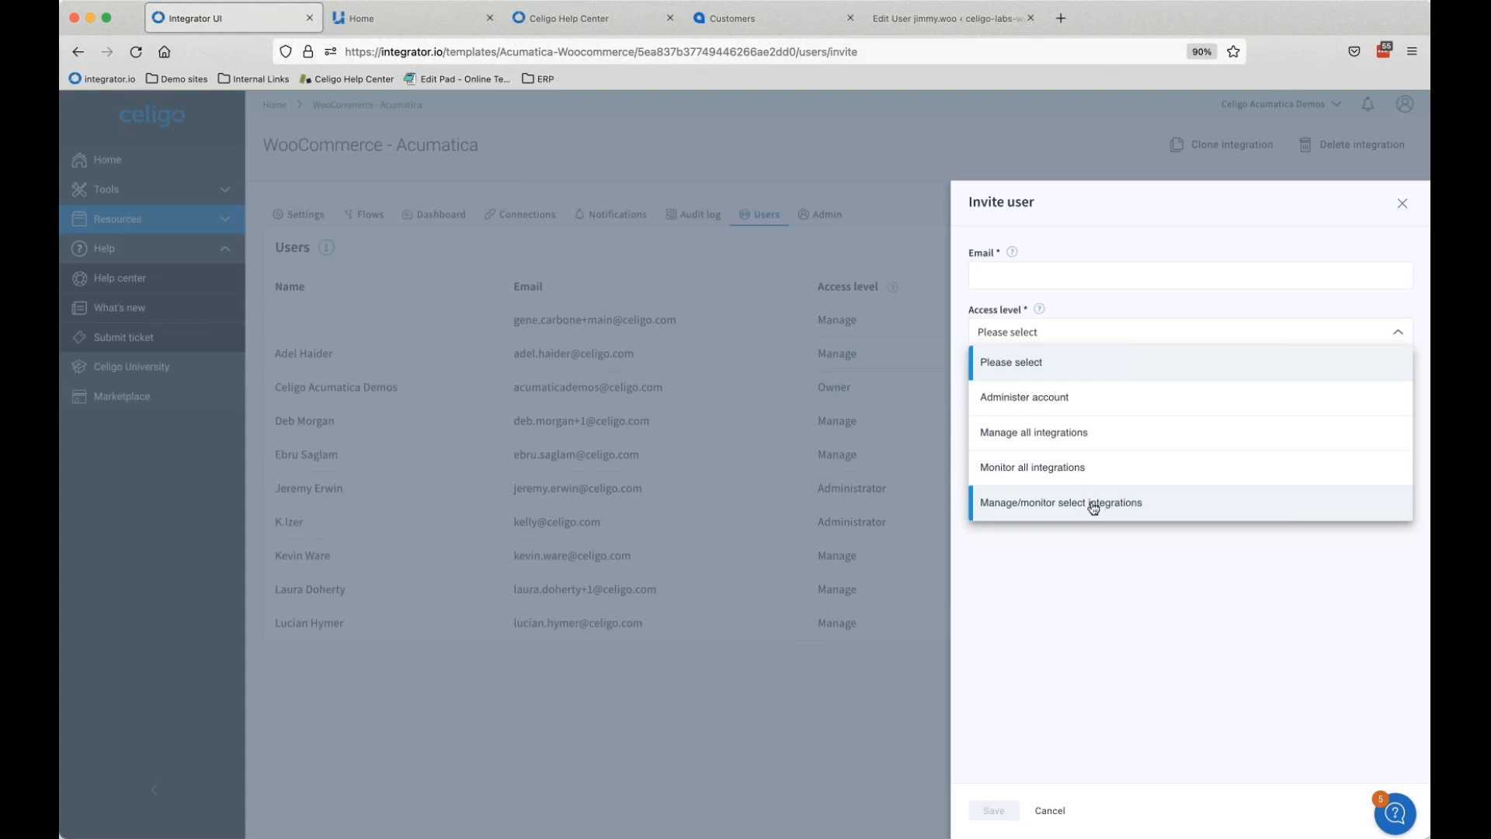
click(1378, 207)
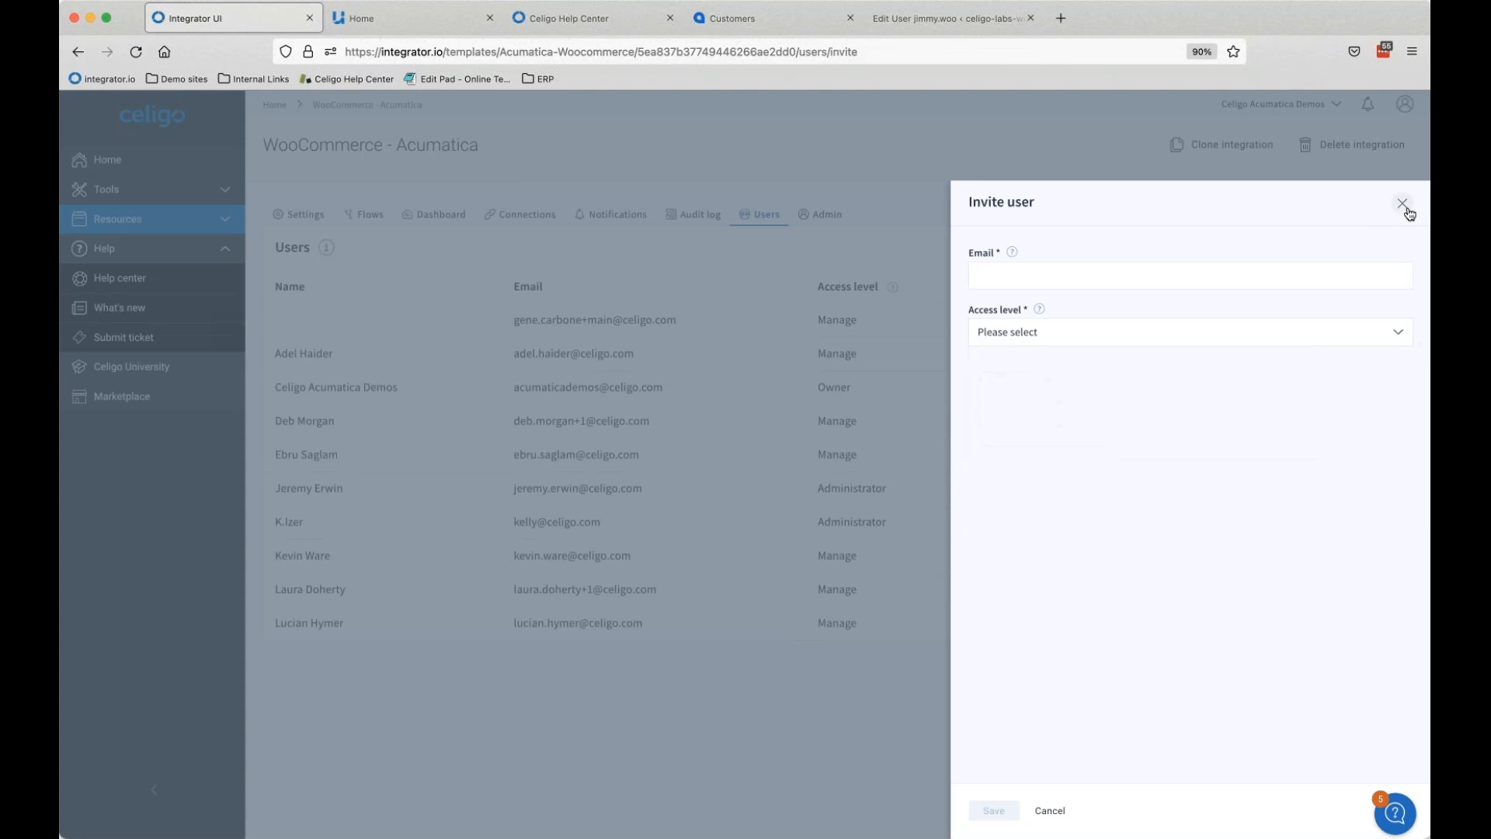
click(1402, 204)
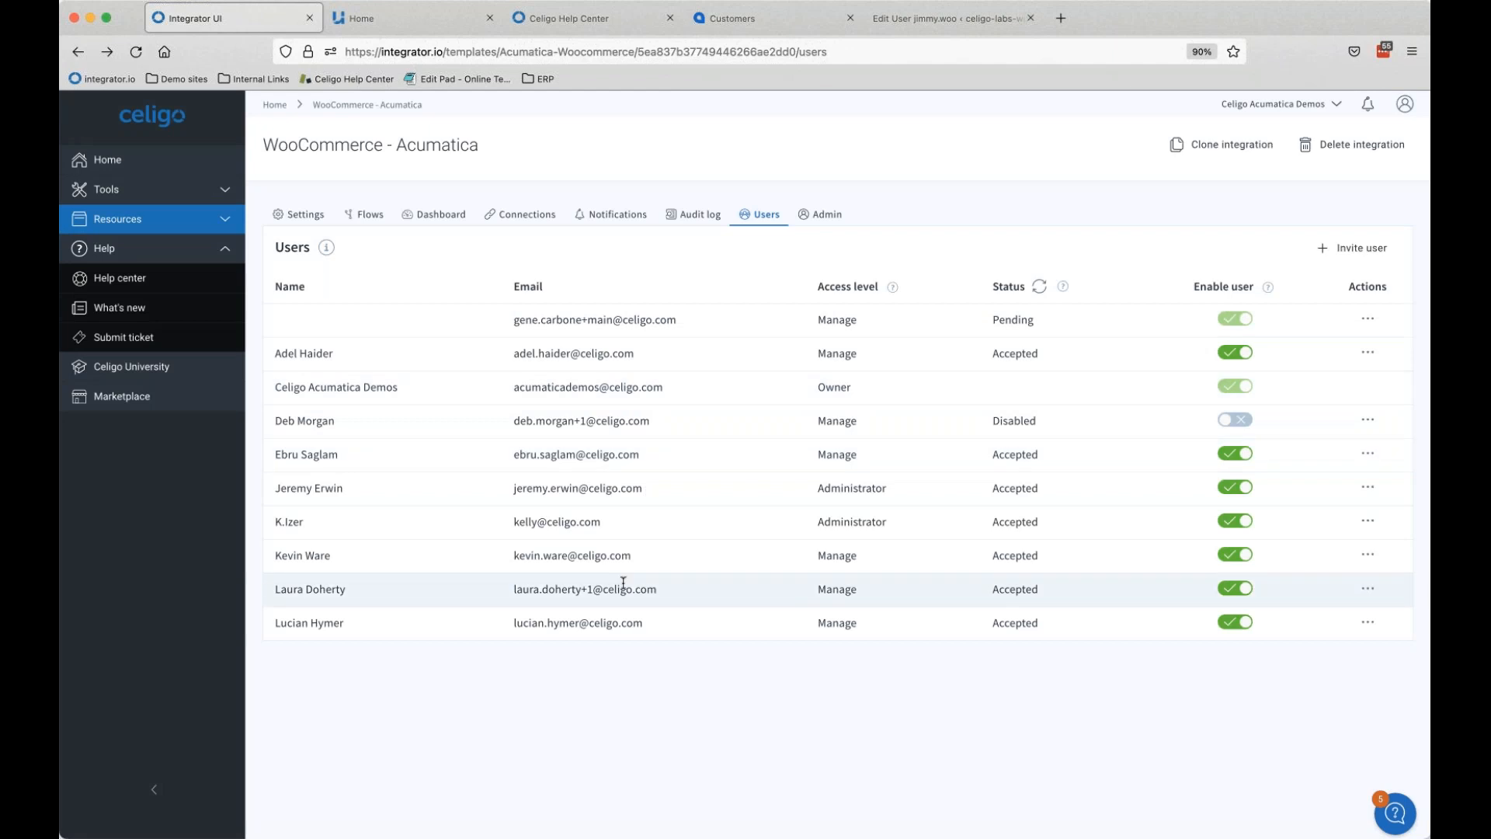
Step: Open the WooCommerce - Acumatica integration's audit log and review the recorded changes to its connections, exports and flows
click(693, 217)
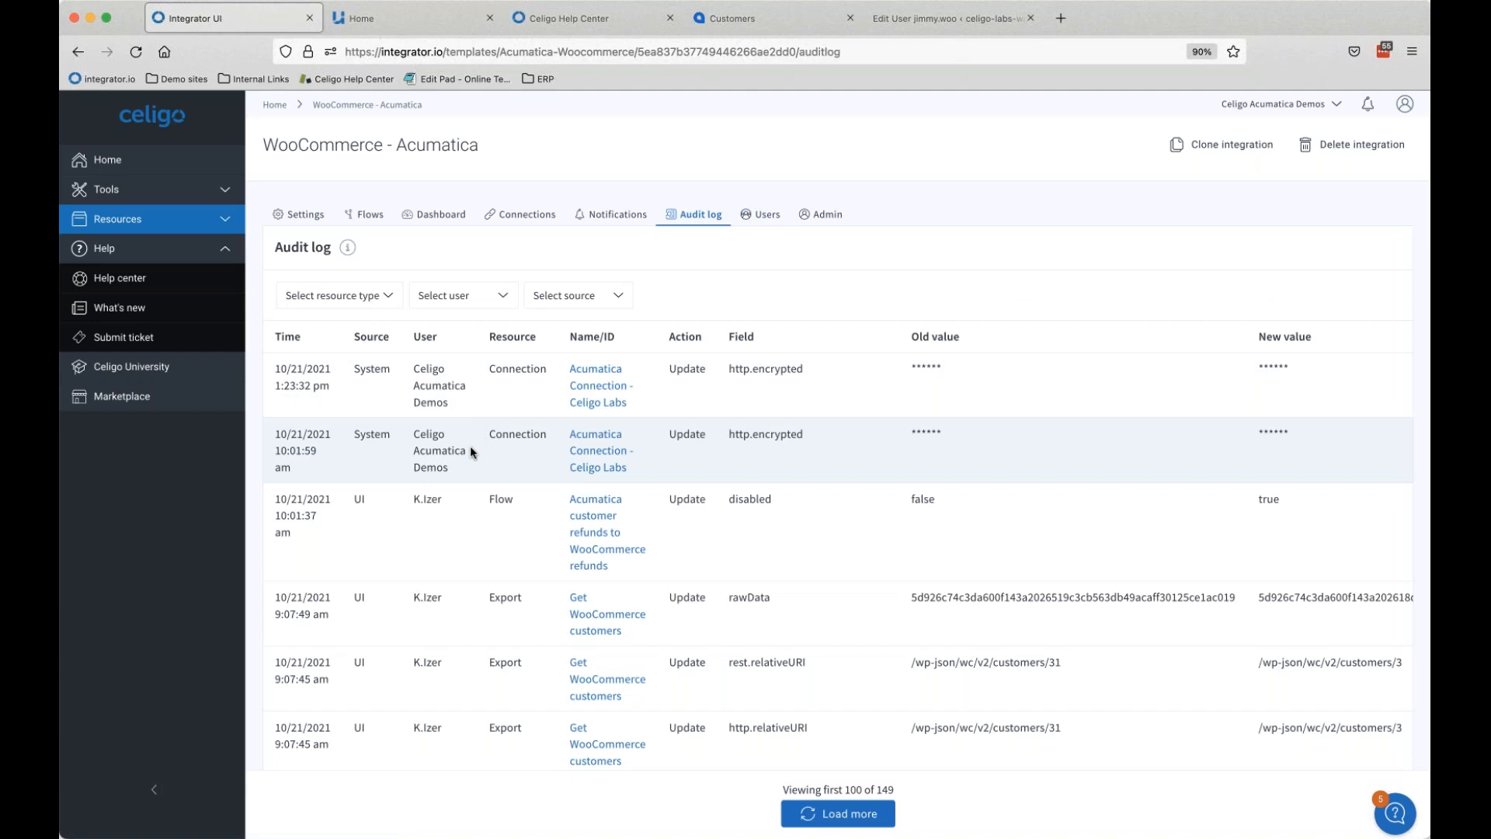
scroll(469, 446, down, 5)
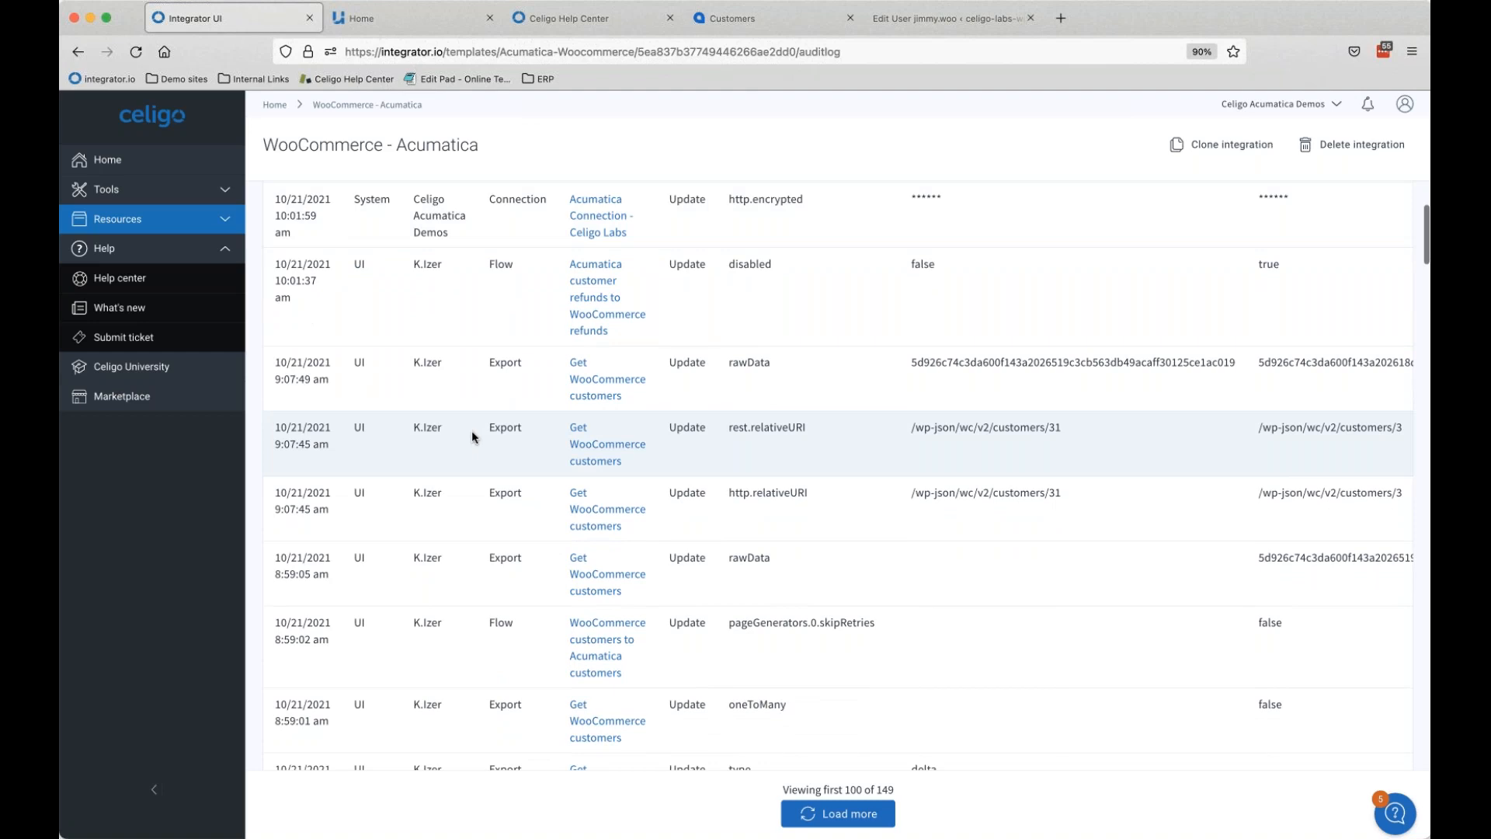
scroll(470, 348, down, 12)
scroll(471, 349, down, 10)
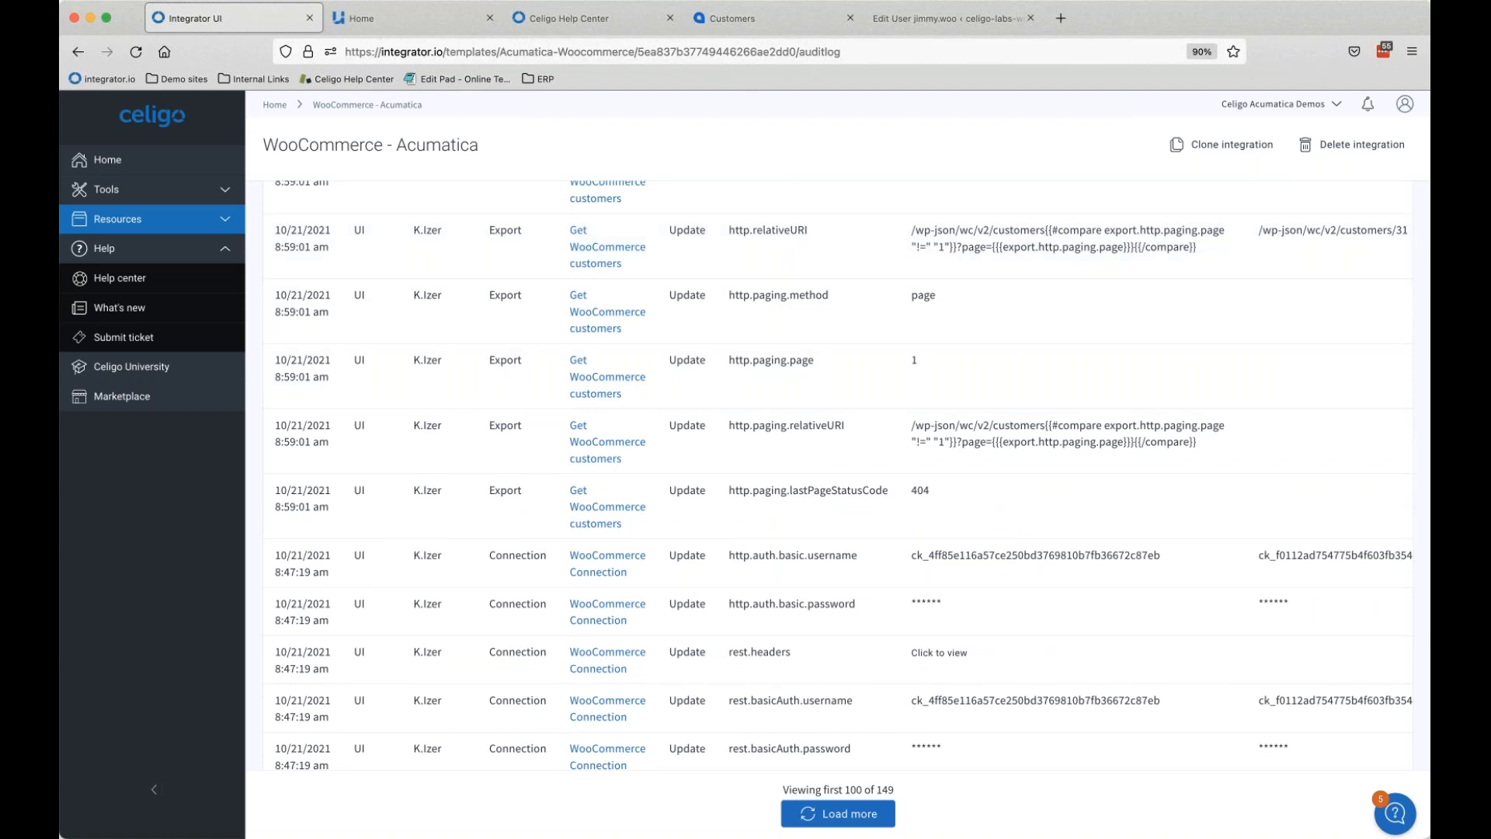
Step: Return to the home page, reopen the WooCommerce - Acumatica integration and clone it as Clone - WooCommerce - Acumatica
click(268, 106)
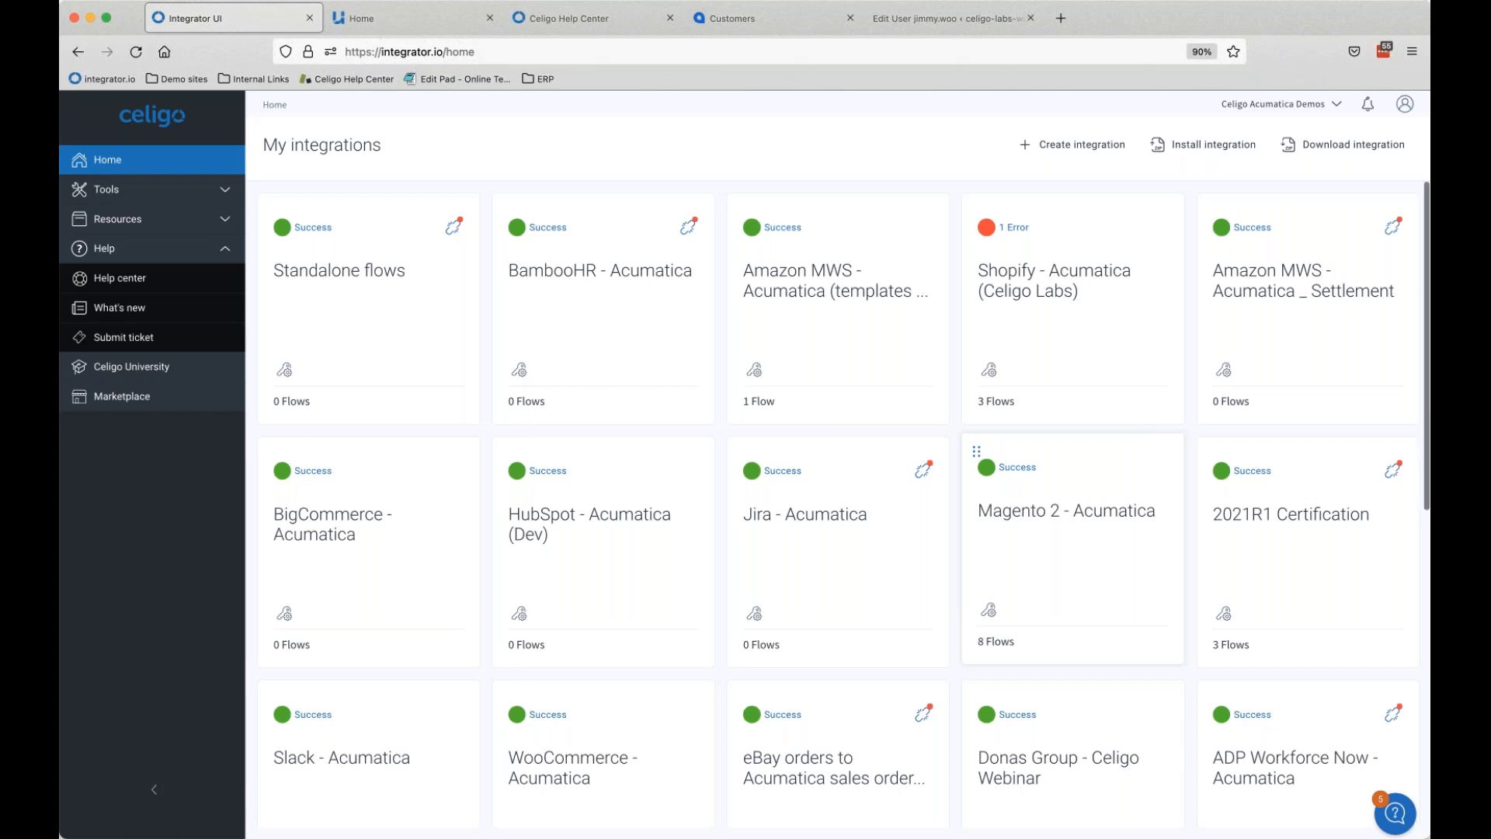
scroll(1072, 466, down, 3)
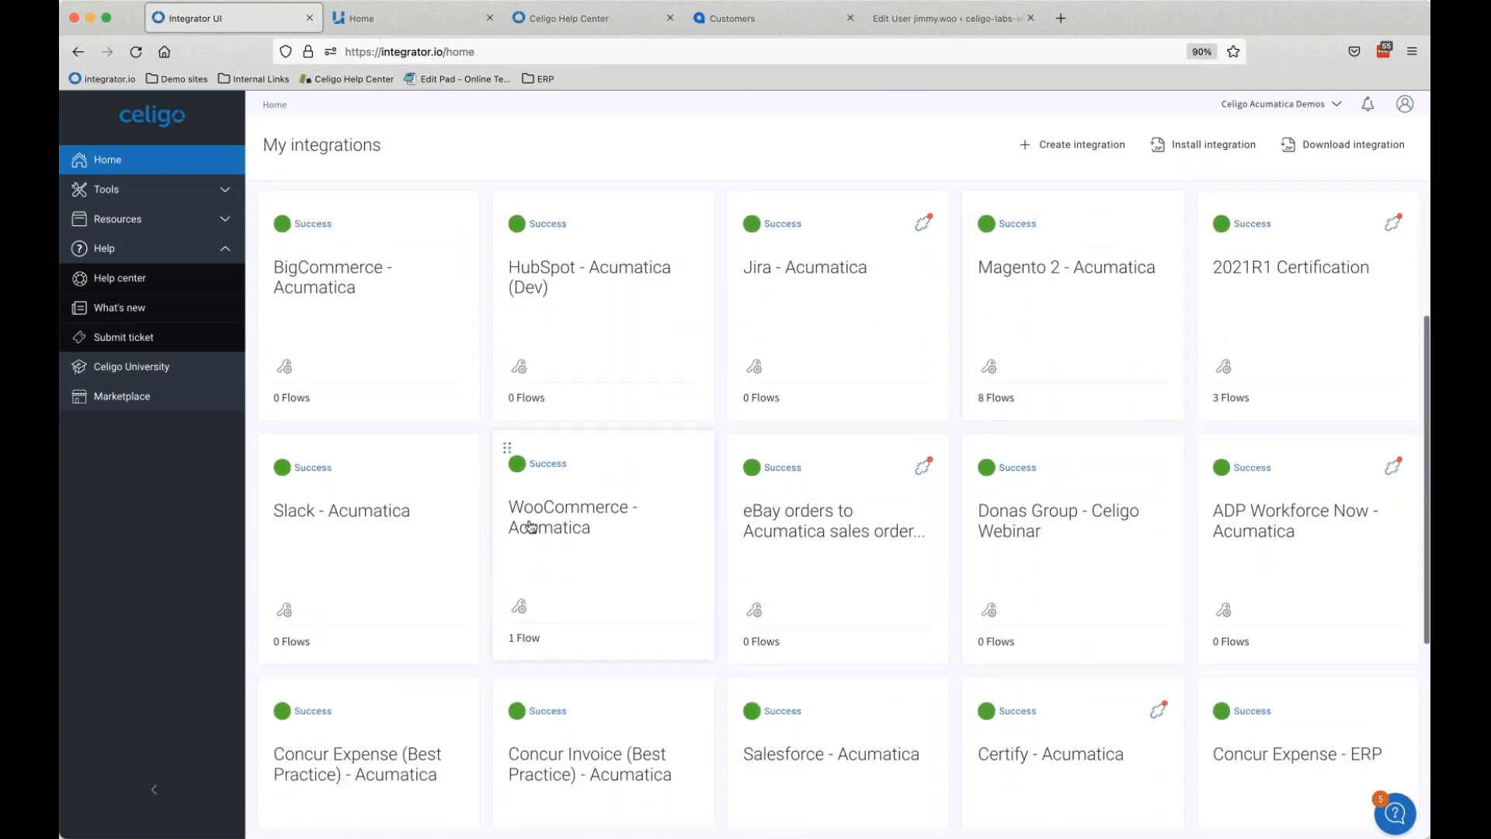
click(535, 526)
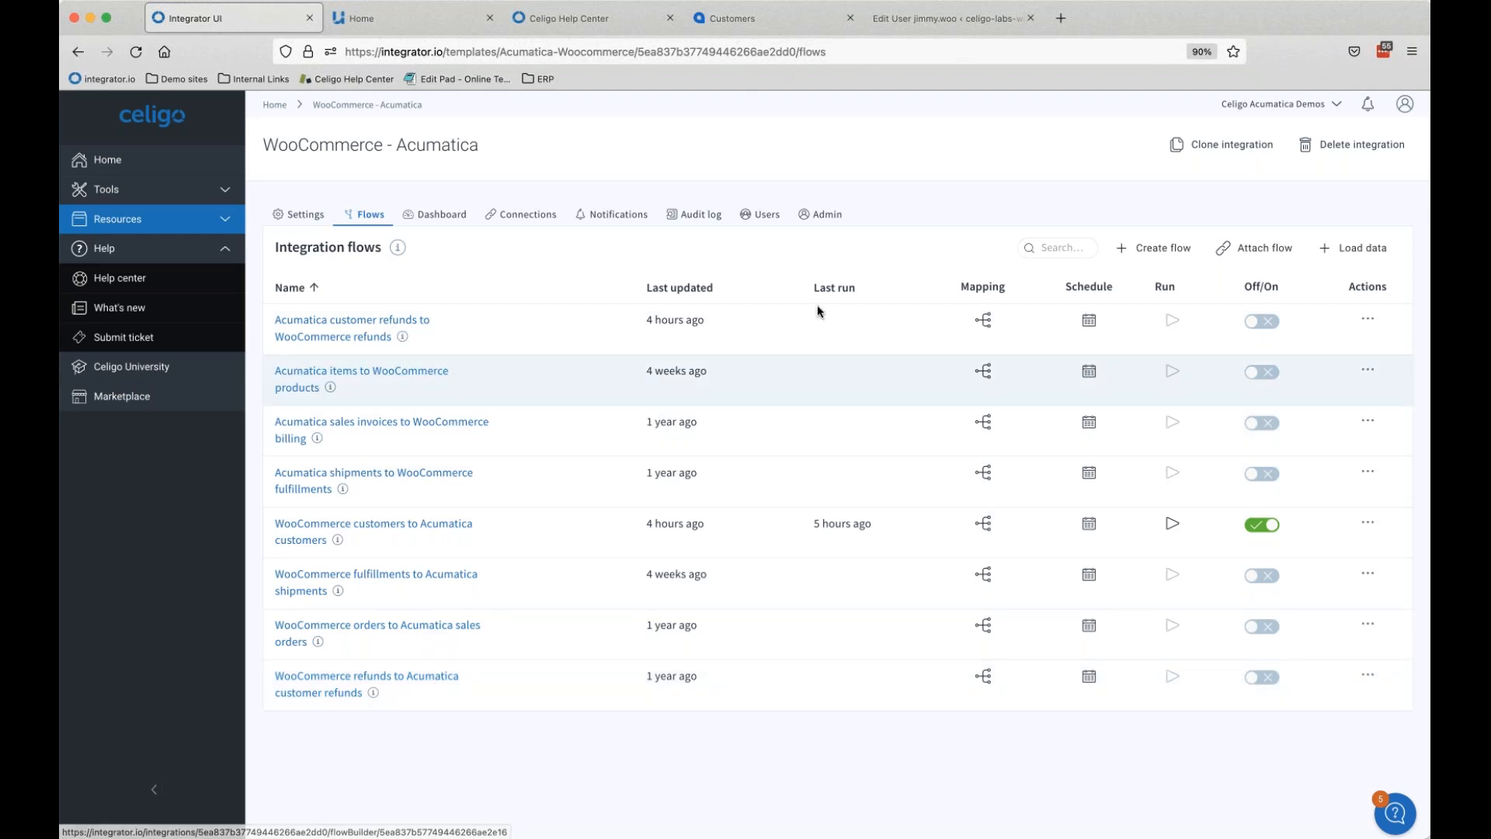
click(1232, 154)
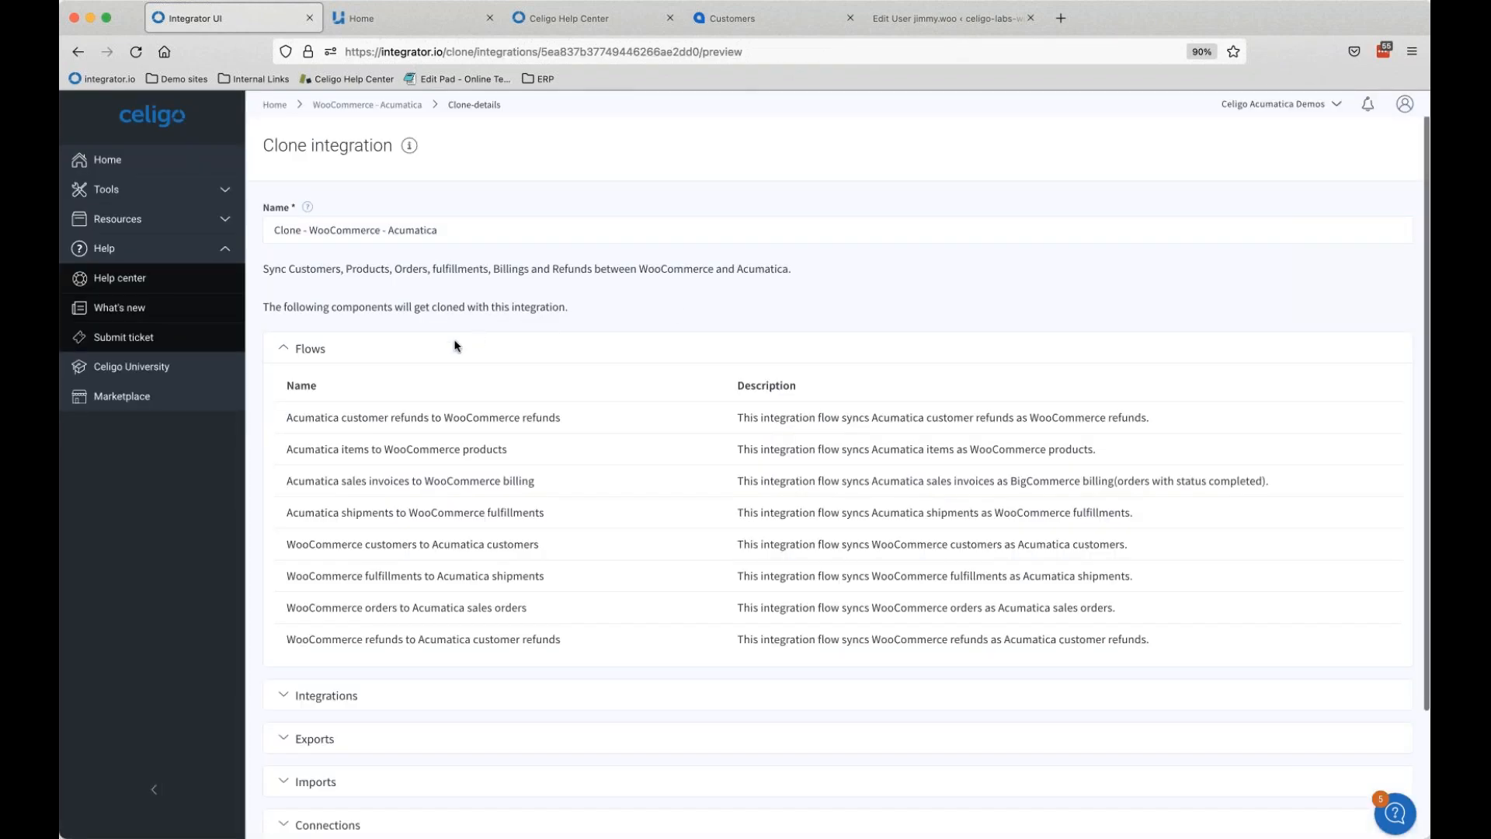
scroll(363, 266, down, 3)
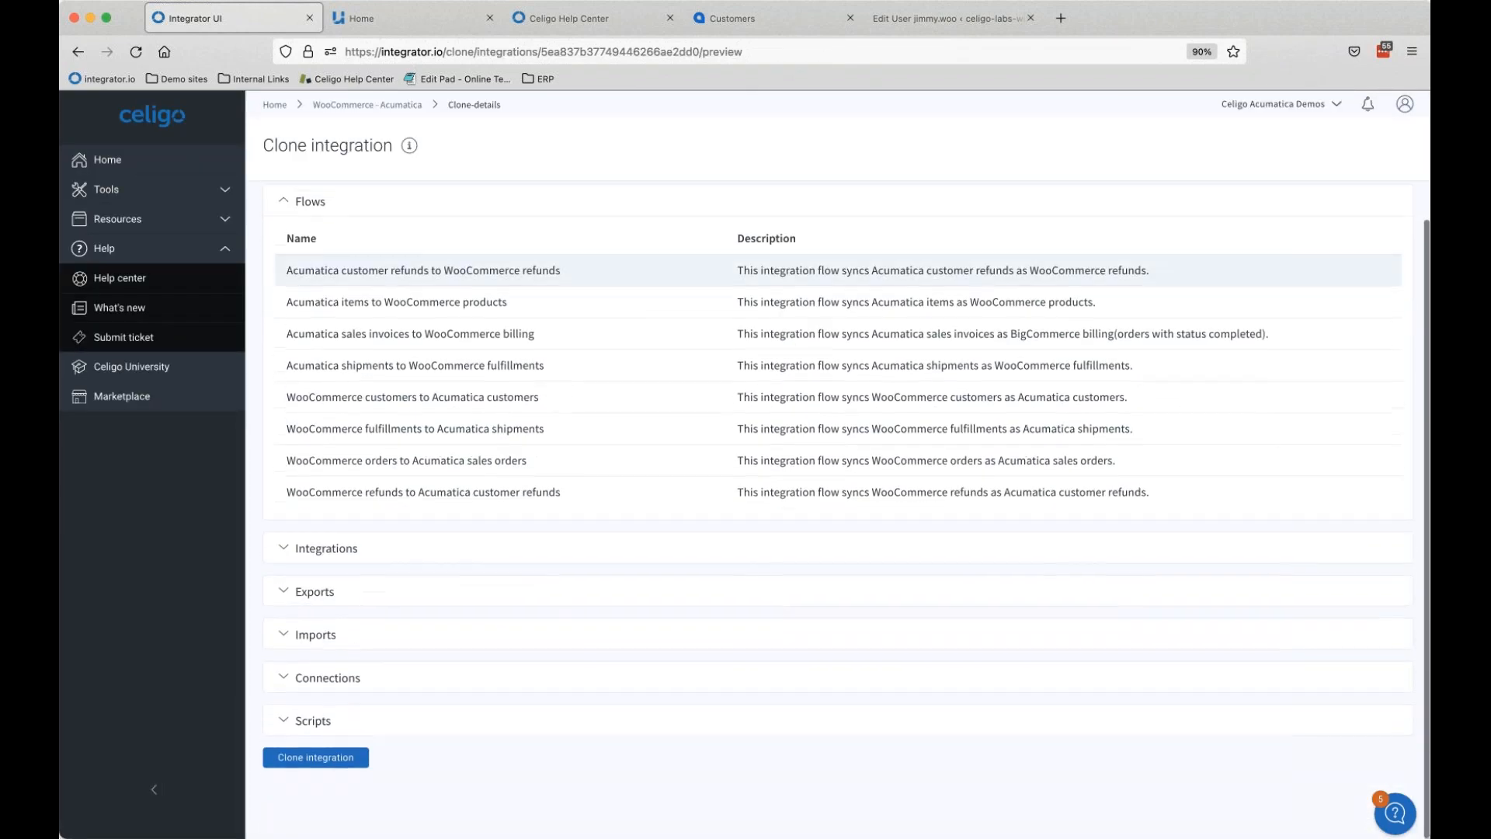
click(293, 760)
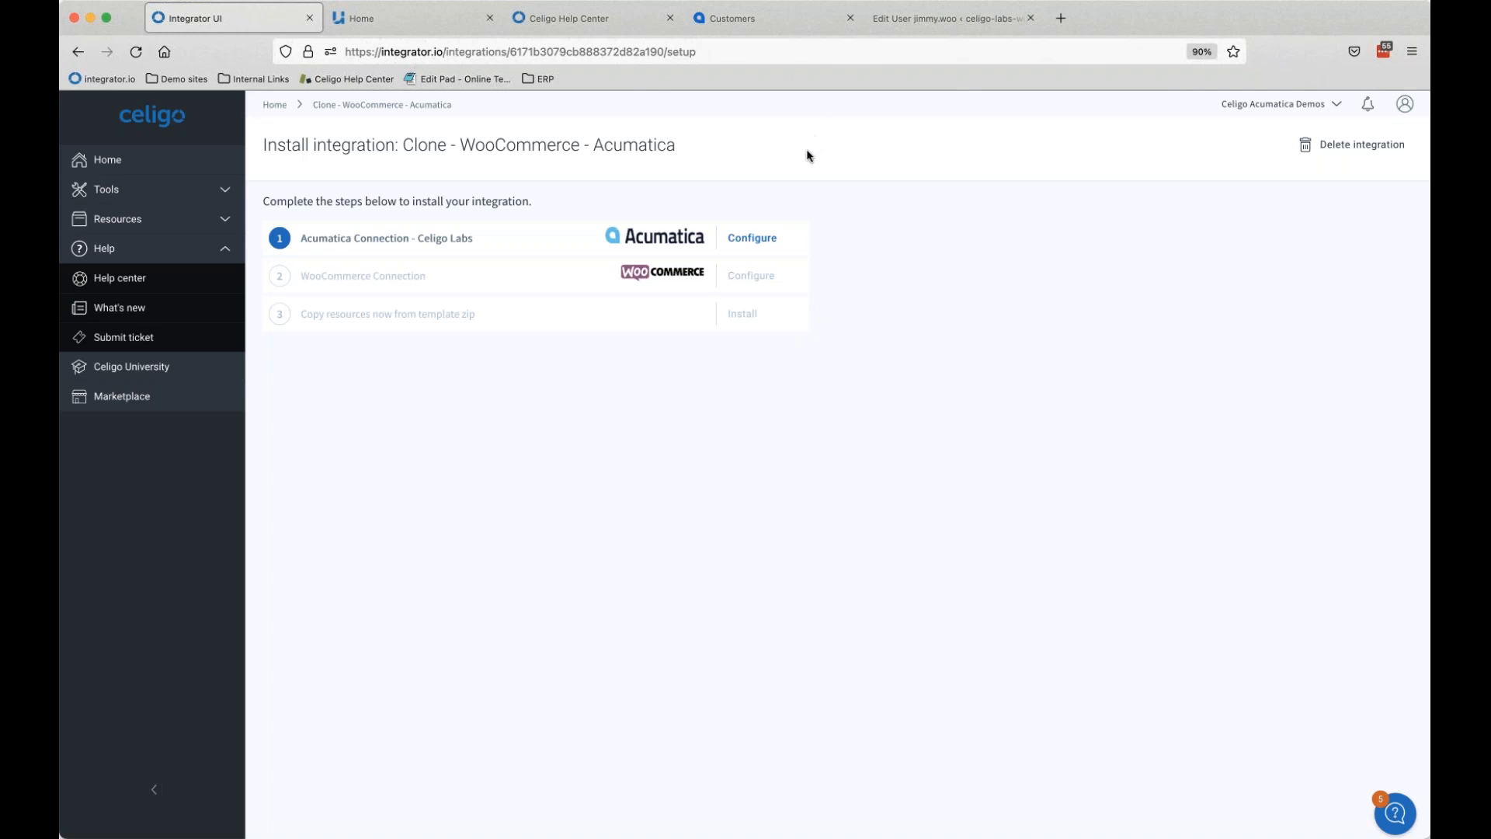
Step: Leave the clone's setup for the home page and look over the list of integrations, including the new clone
click(276, 107)
scroll(1035, 599, down, 7)
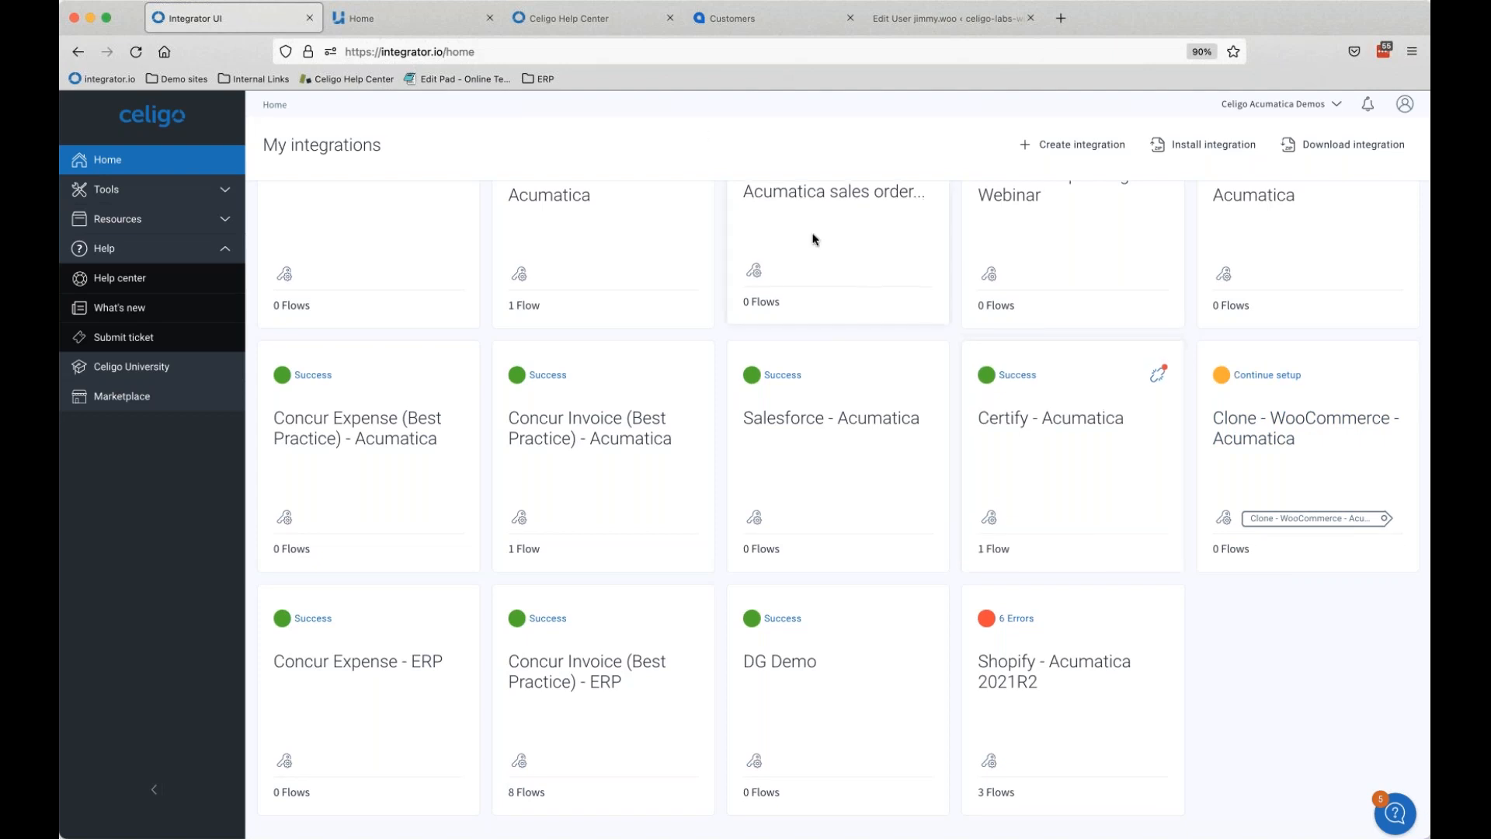
scroll(682, 289, up, 8)
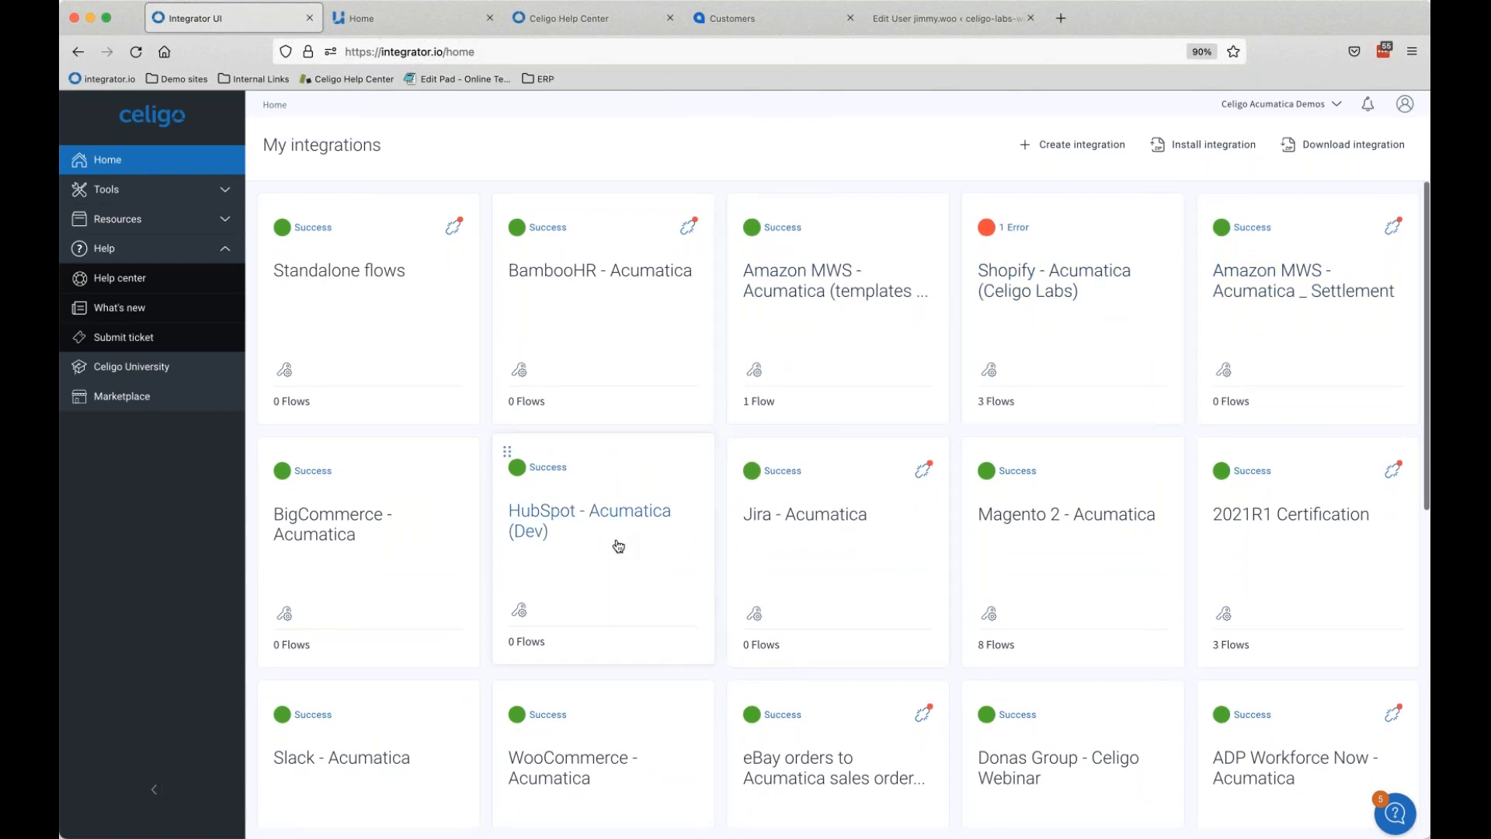
scroll(664, 591, down, 1)
scroll(664, 594, down, 2)
scroll(544, 544, up, 2)
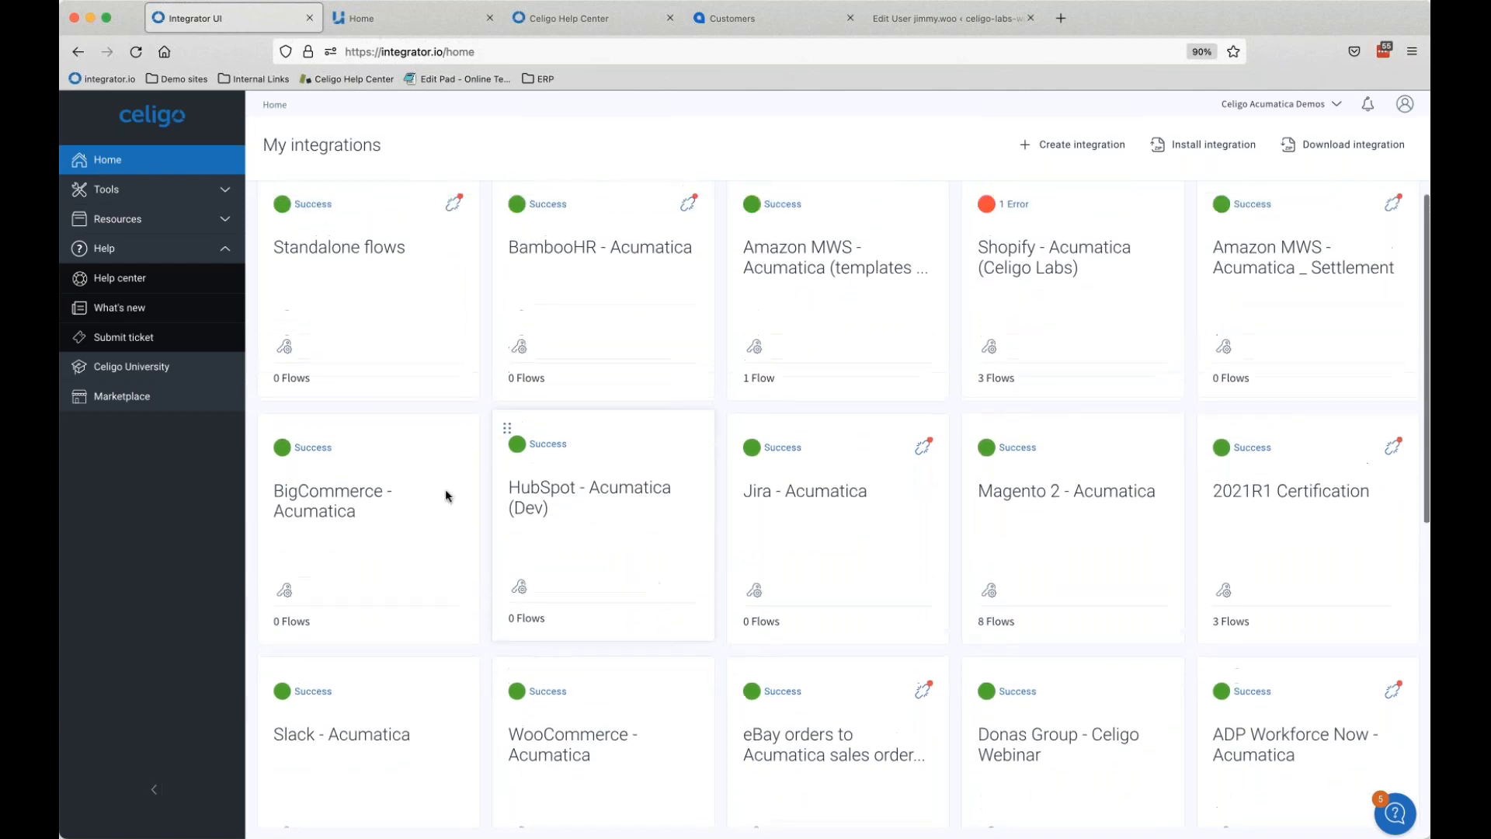
Step: Browse the Acumatica integrations in the Marketplace and highlight the description of the Jira Cloud platform - Acumatica template
click(99, 409)
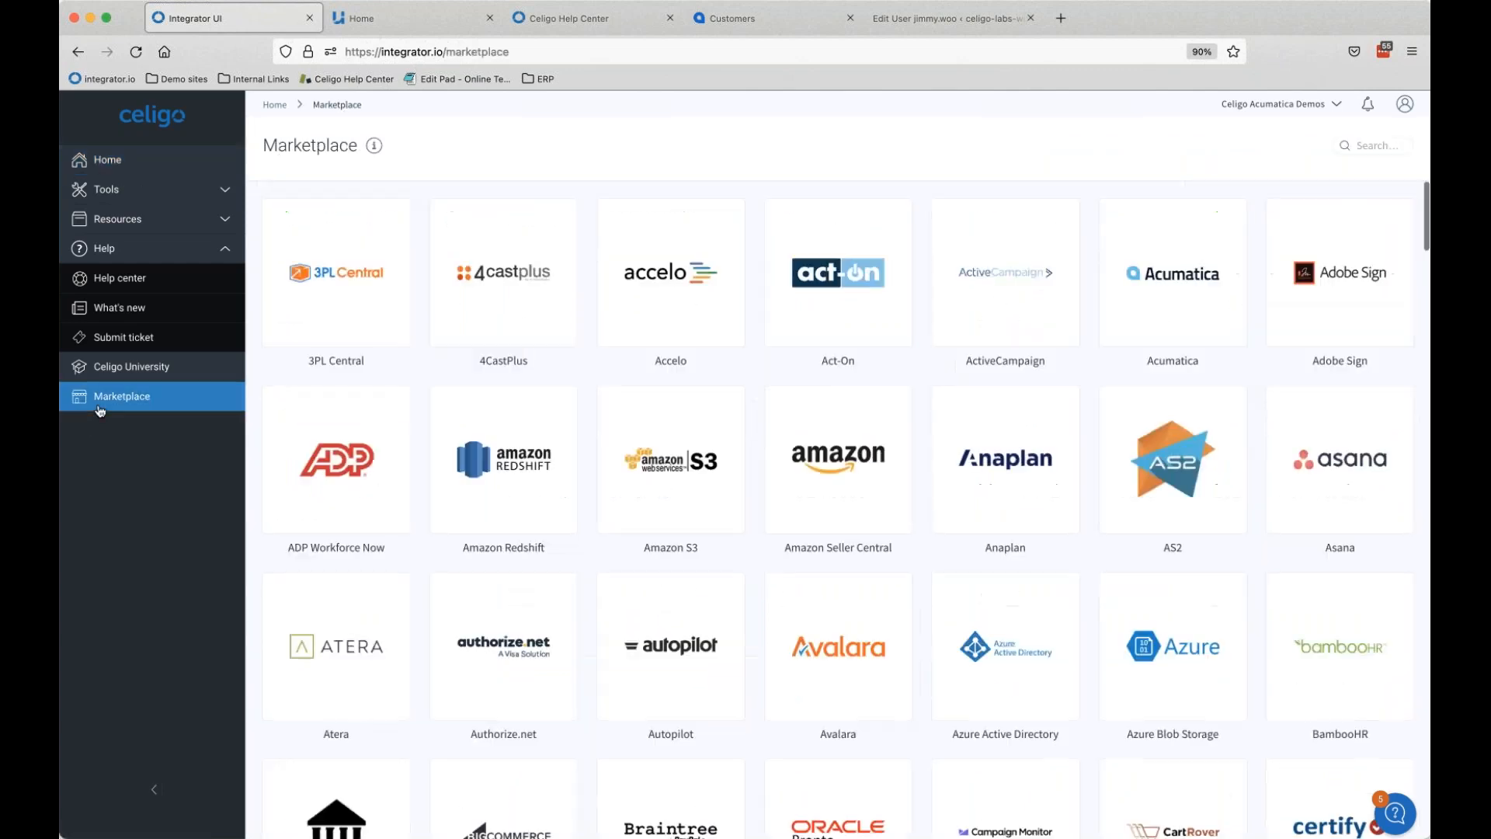
click(1182, 290)
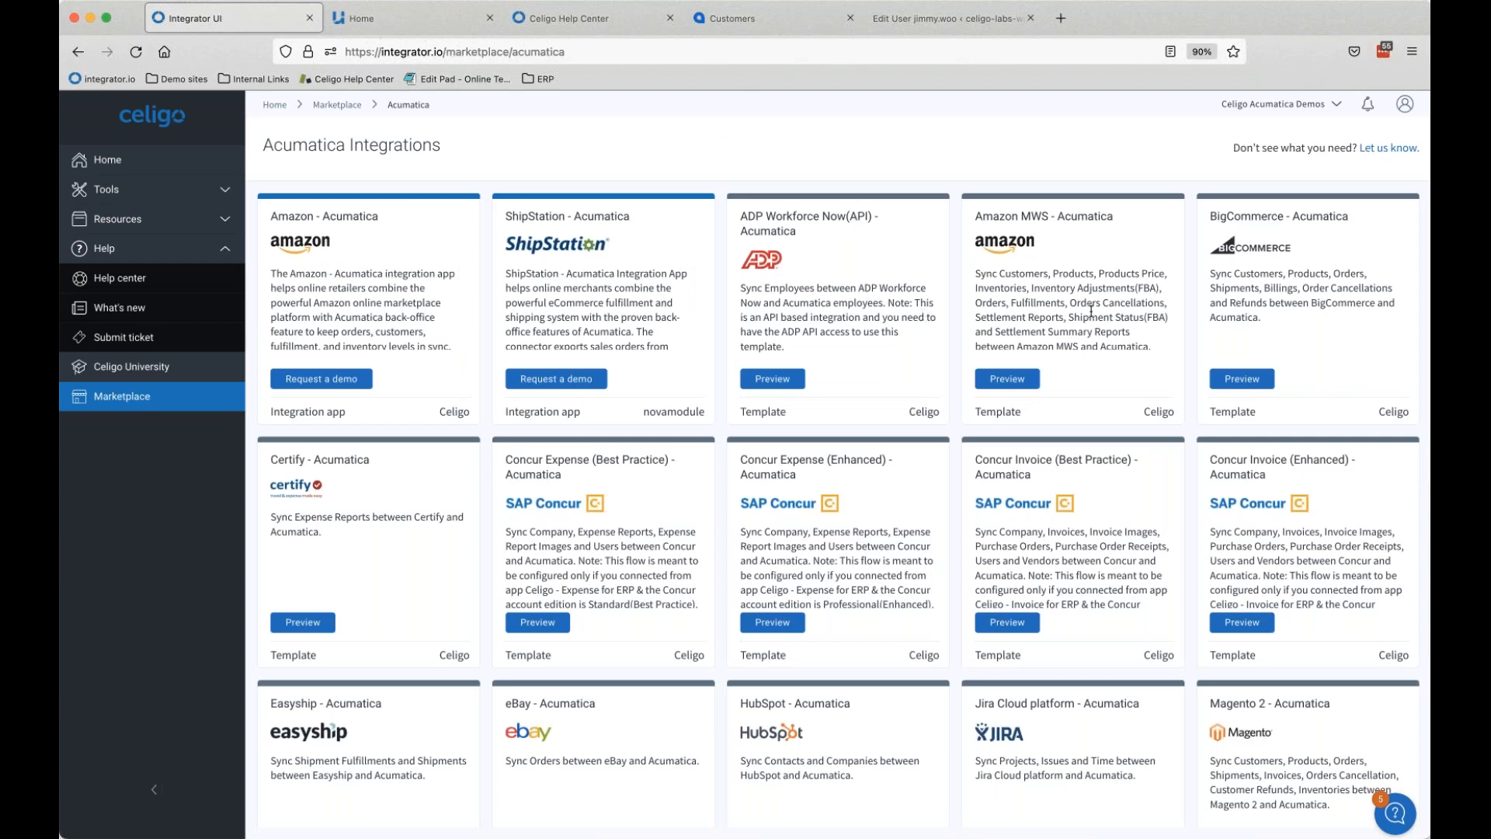
scroll(1259, 322, down, 3)
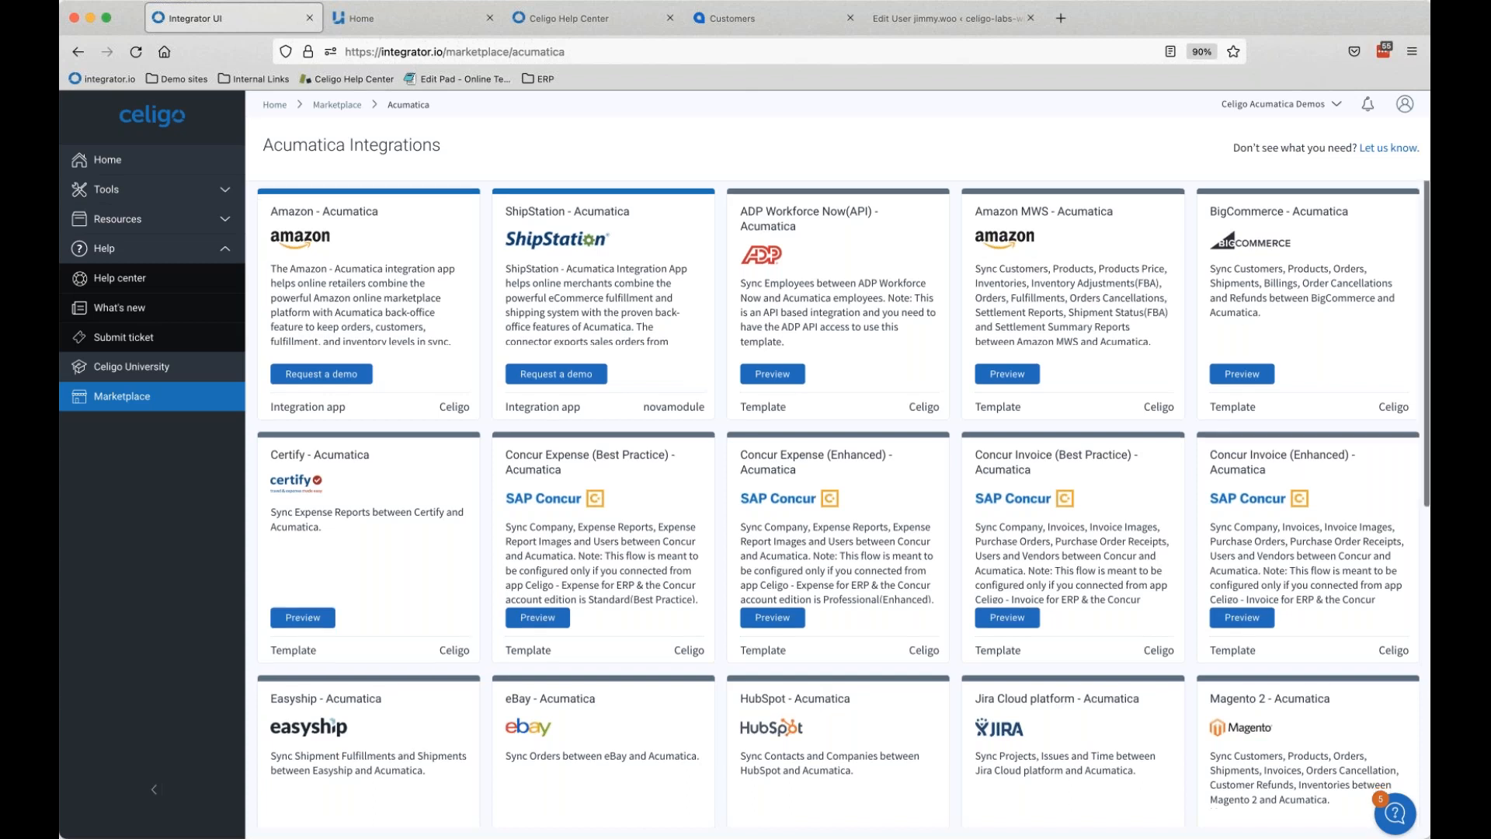
scroll(1020, 437, down, 2)
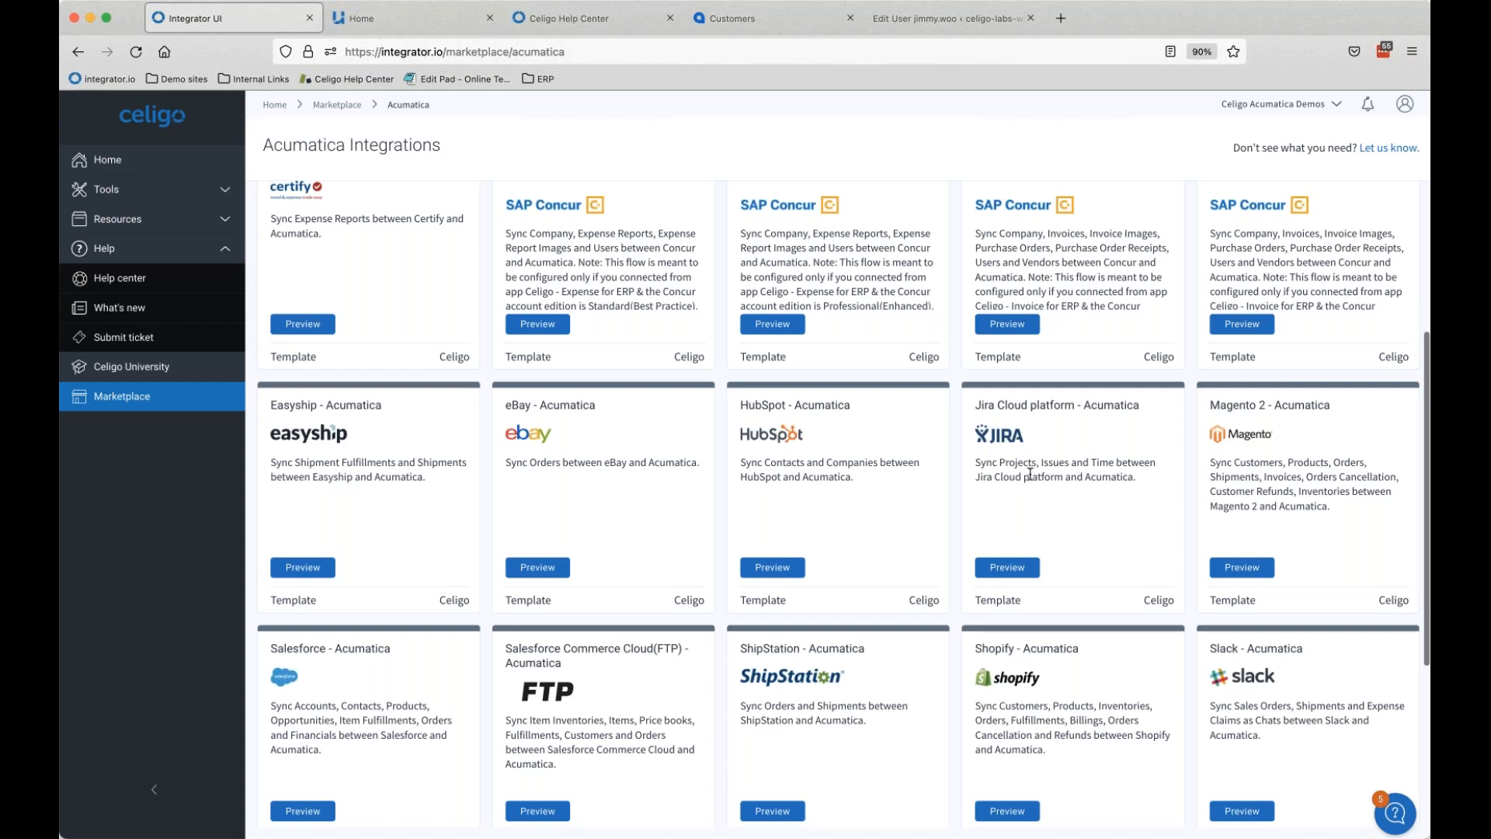
drag(985, 461, 1022, 462)
double_click(1059, 464)
click(1102, 465)
triple_click(1102, 464)
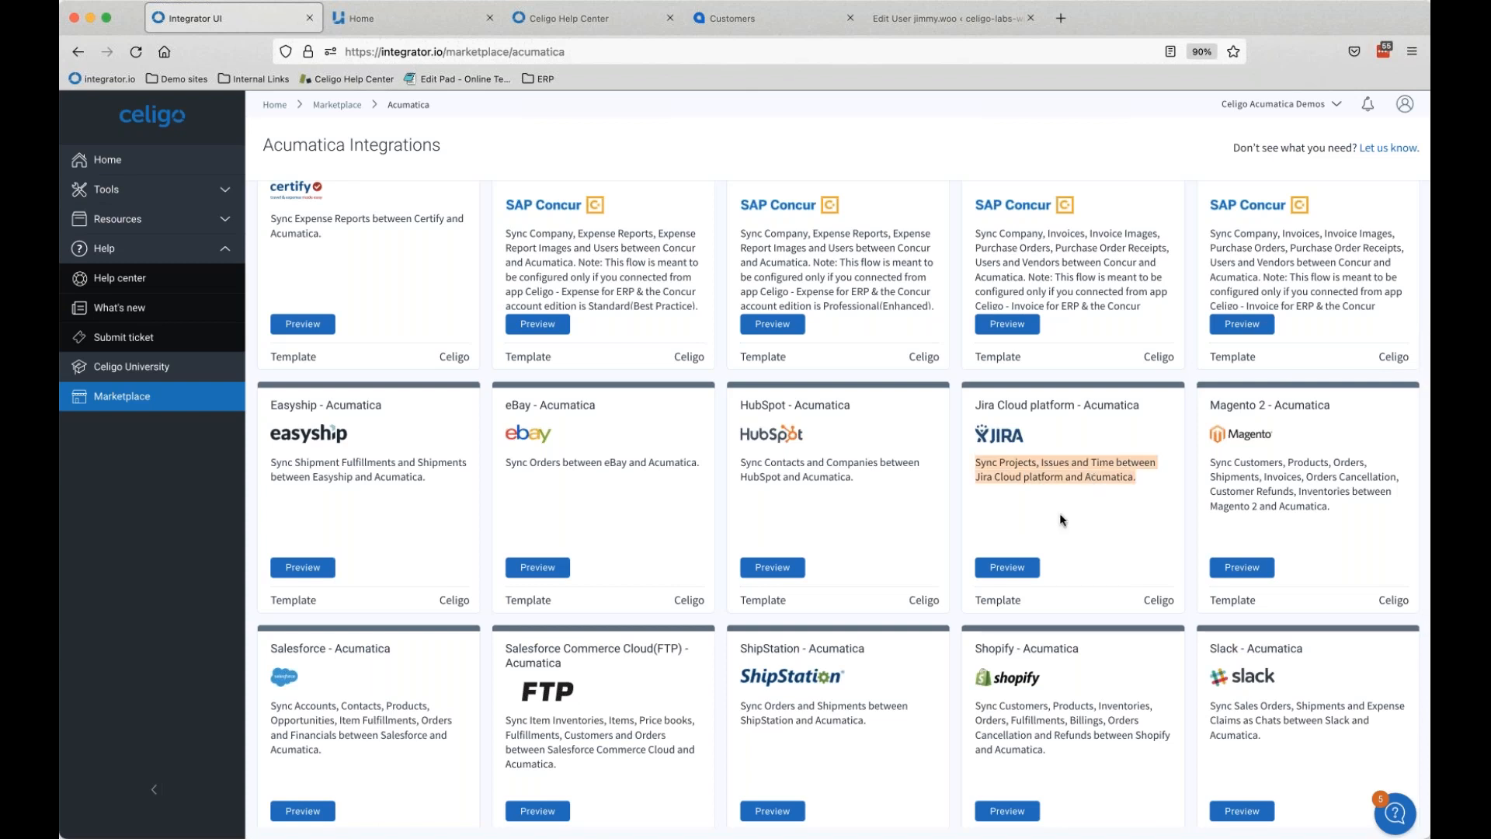
Step: Preview the Jira Cloud platform - Acumatica template and start its installation
click(1018, 559)
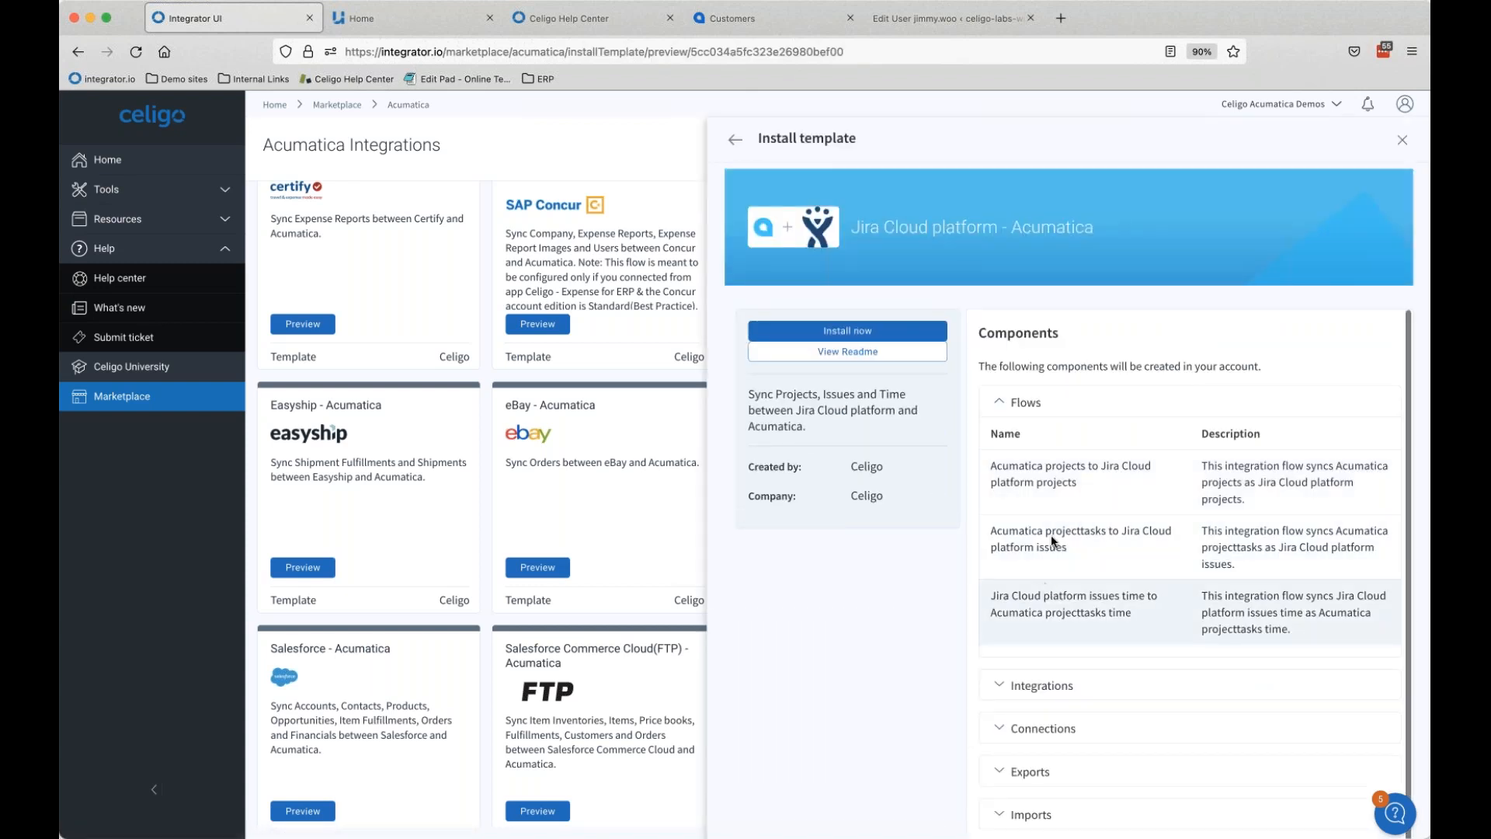
click(848, 330)
click(557, 526)
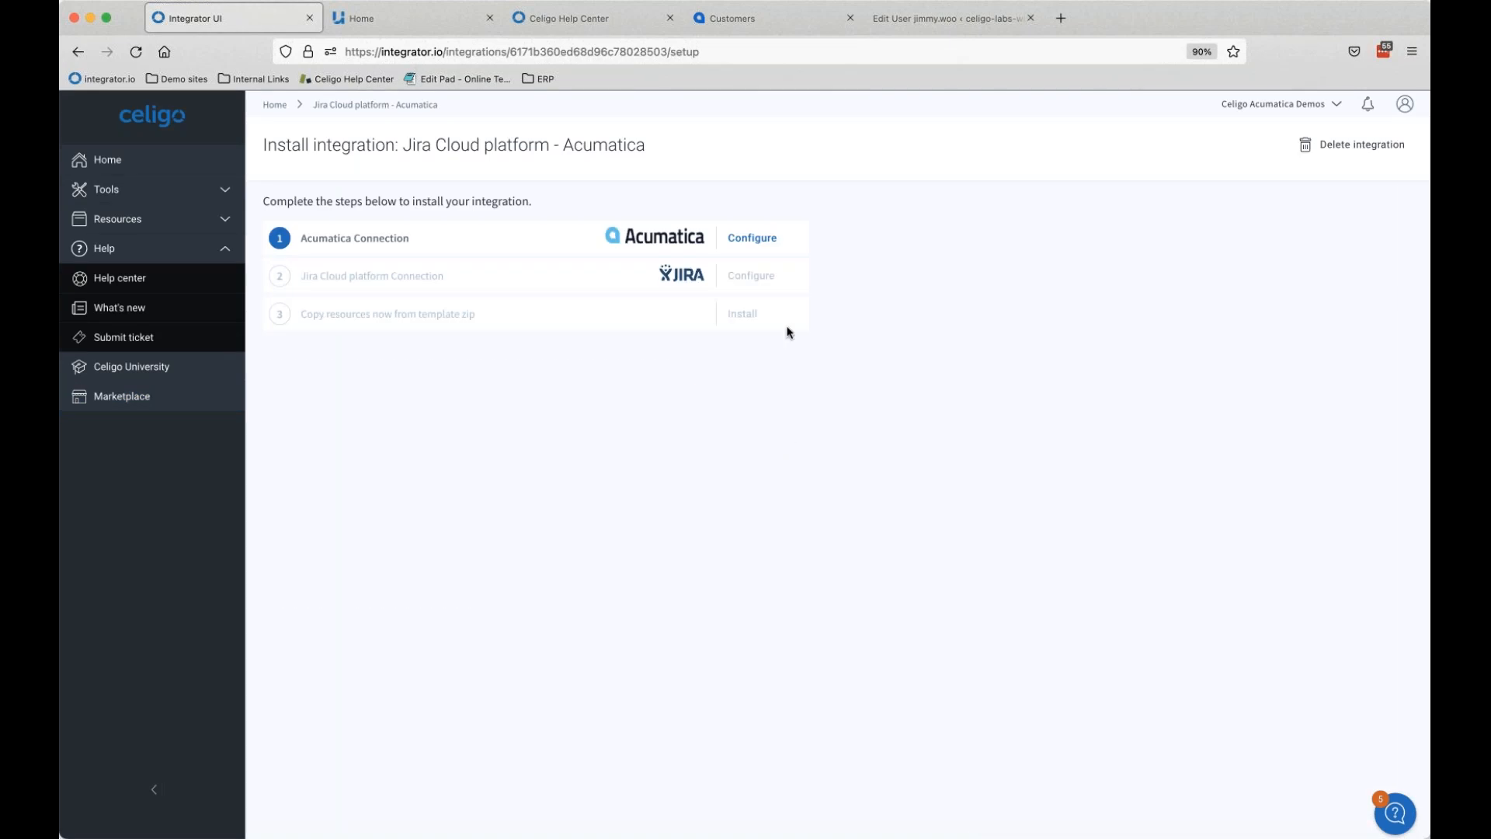
Step: Configure the Acumatica connection for the installation with the existing connection Acumatica Connection - Celigo Labs
click(768, 243)
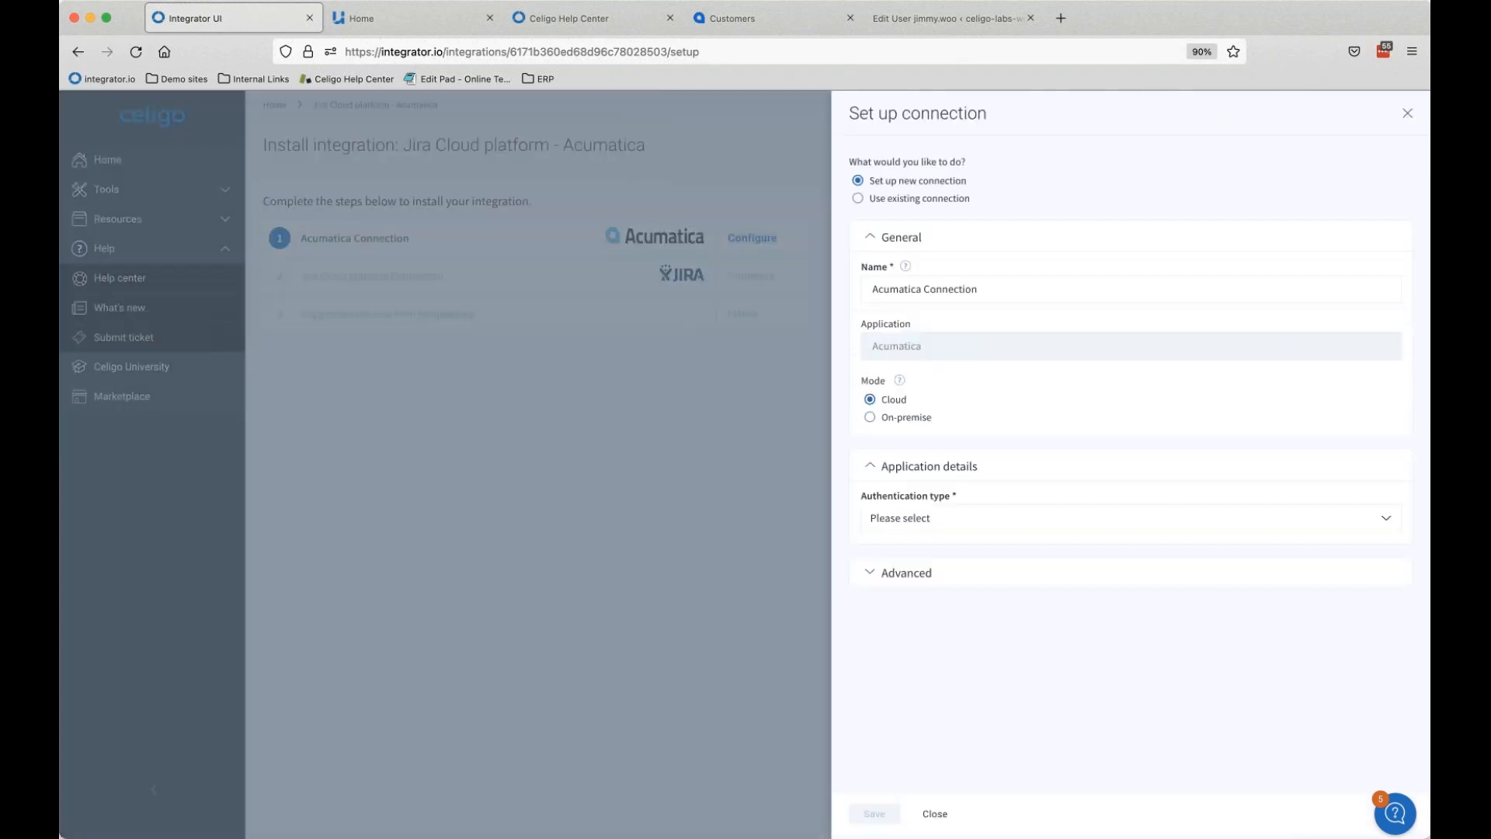
click(882, 206)
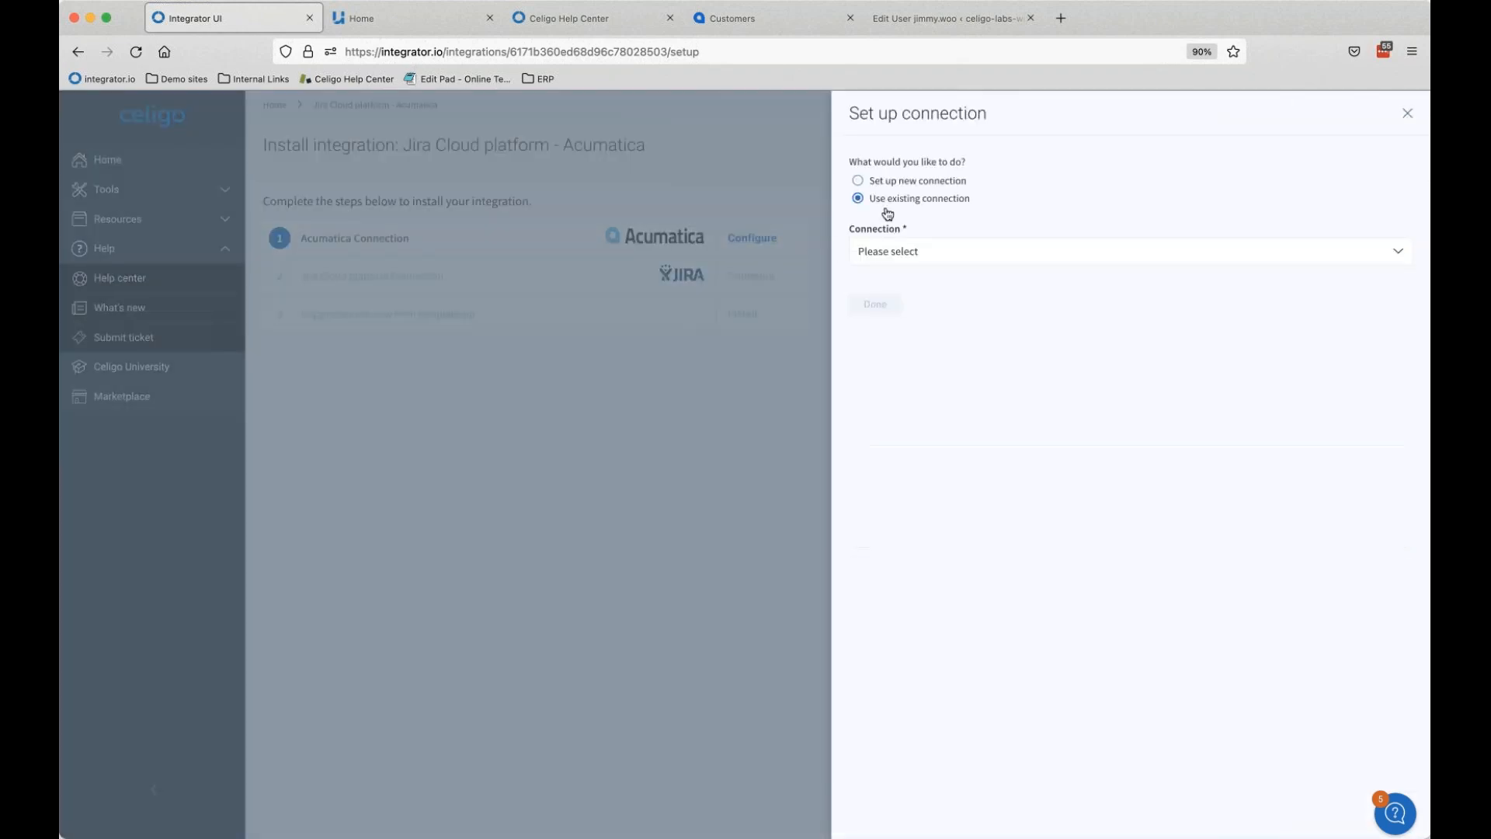
click(887, 253)
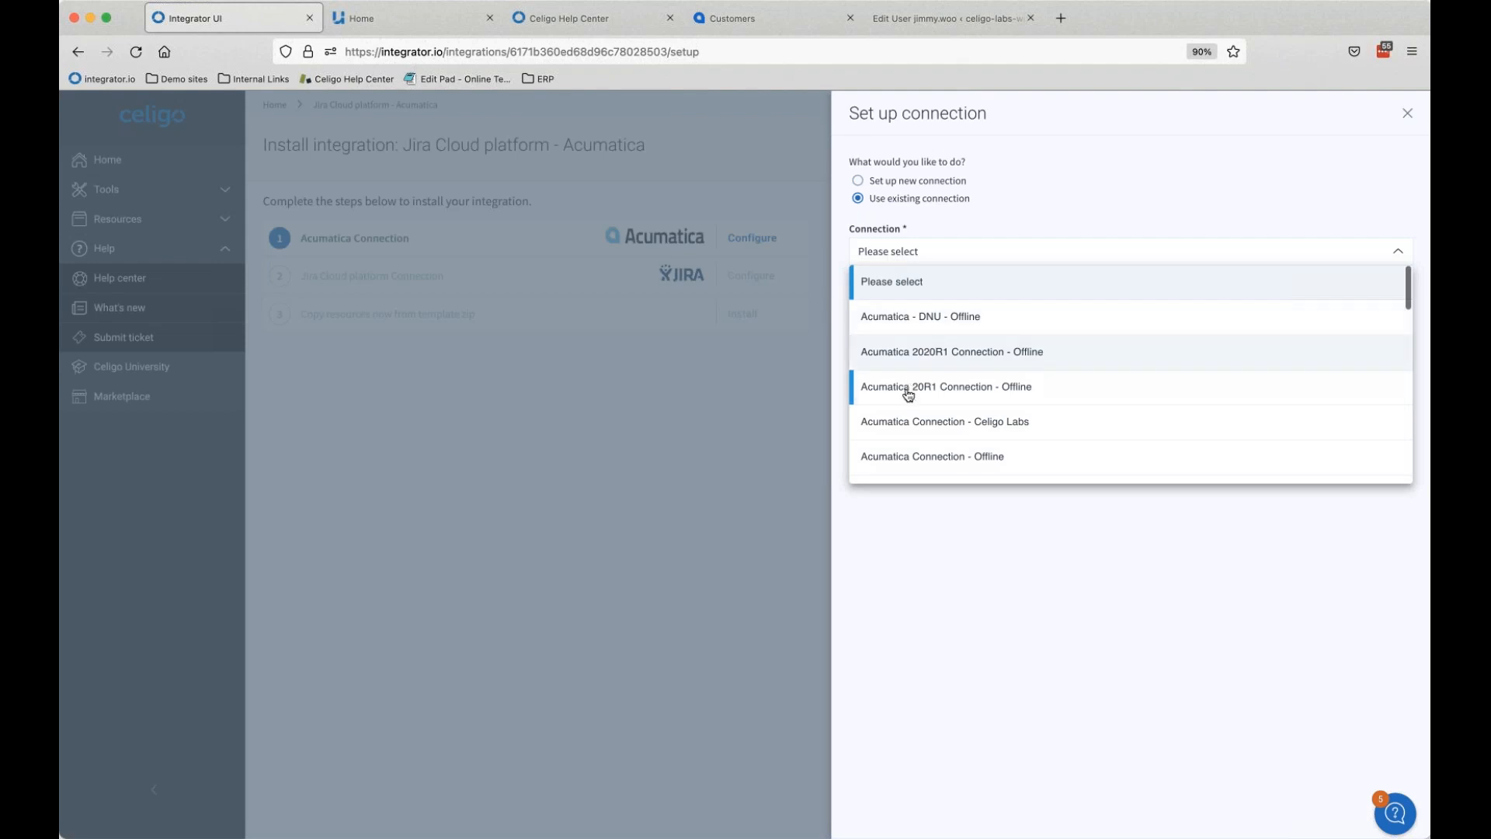
click(892, 421)
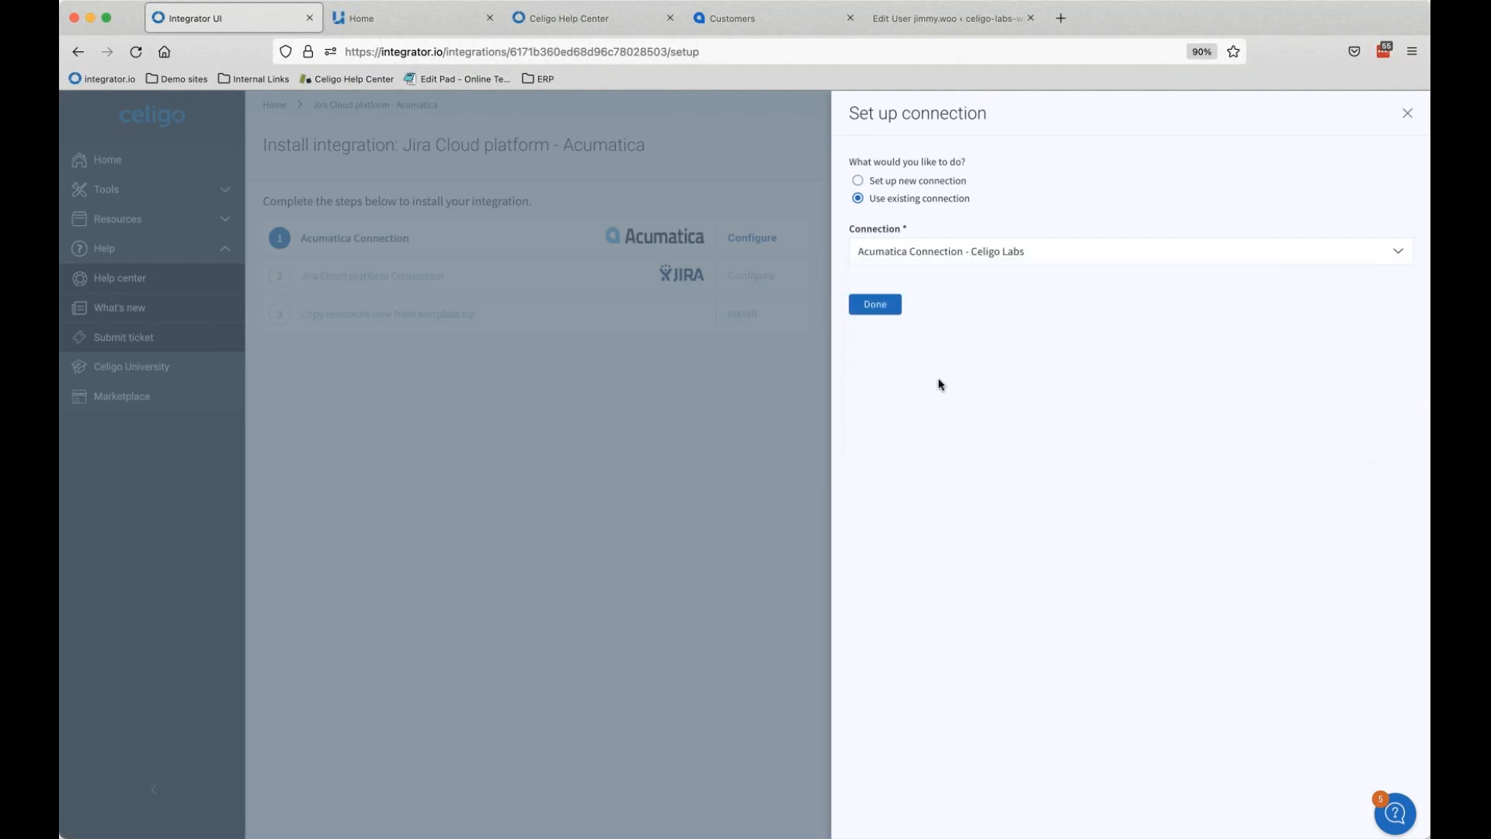
click(876, 304)
Step: Configure the Jira Cloud platform connection with the existing connection Jira Connection - Offline
click(737, 279)
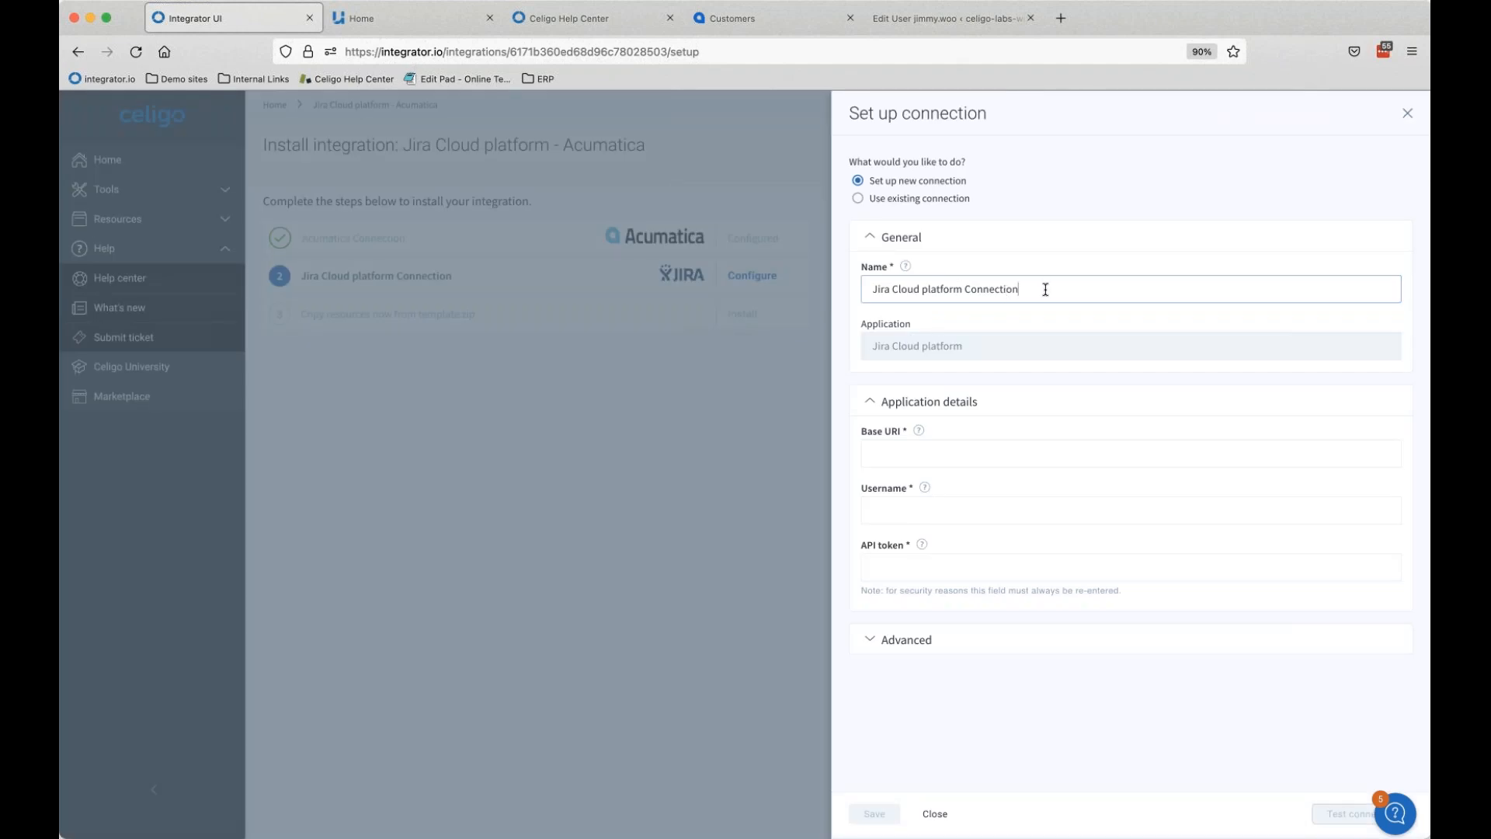
click(925, 200)
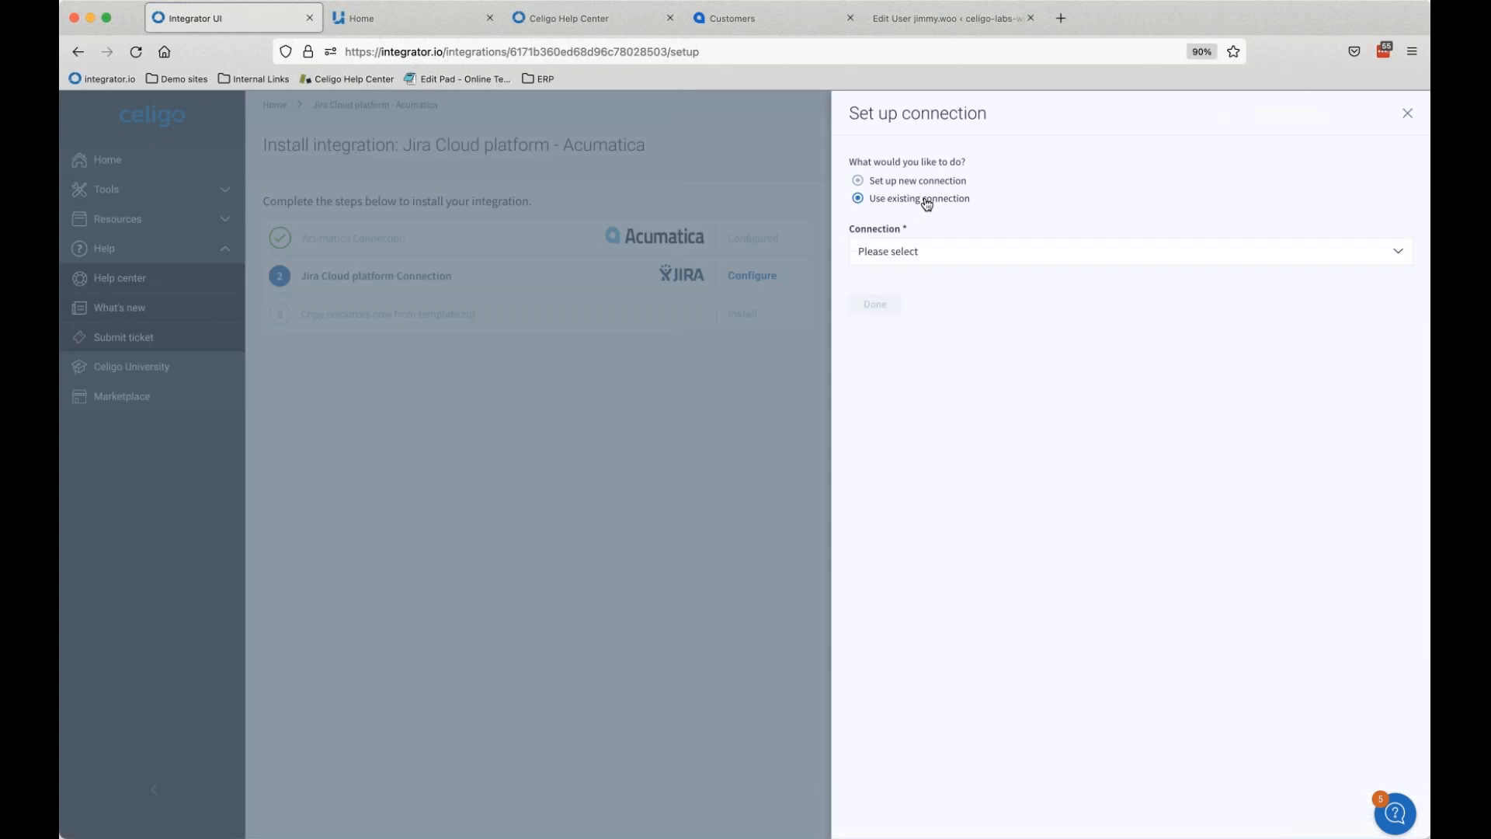
click(908, 254)
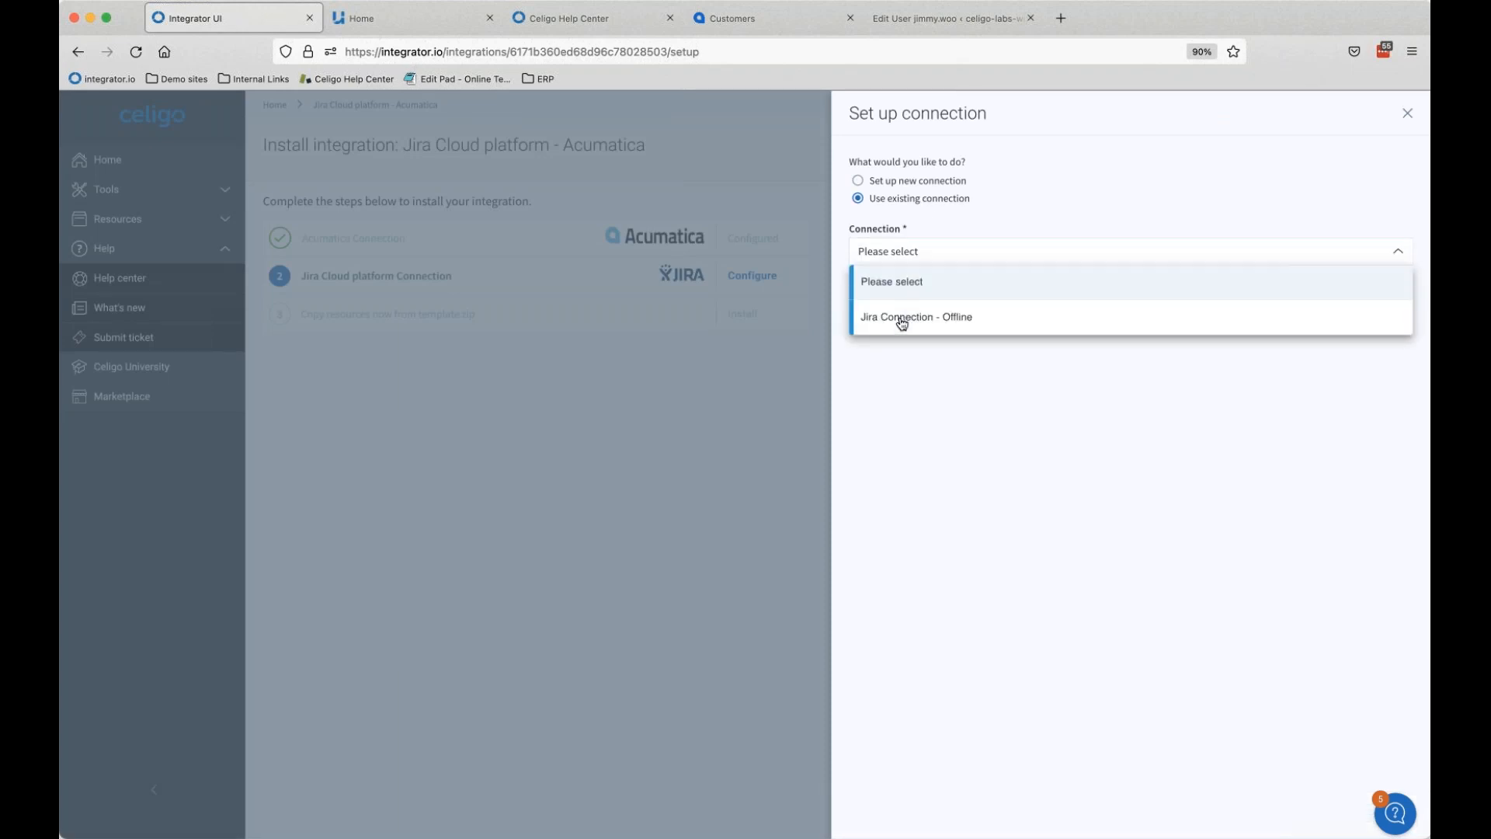
click(901, 318)
click(875, 303)
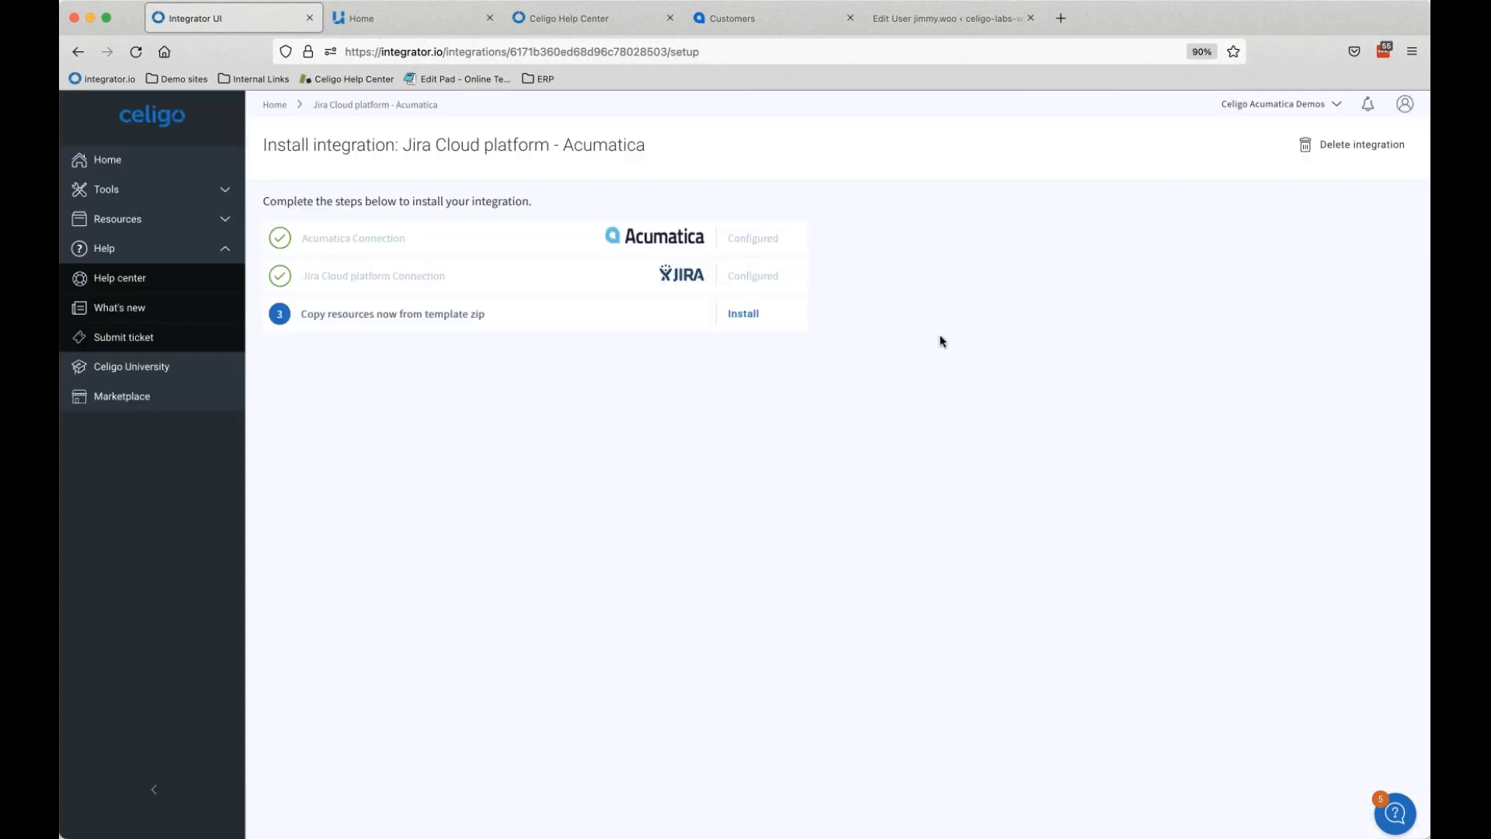
Step: Install the template's resources and rename the integration Jira Cloud platform - Acumatica (DG DEMO)
click(743, 315)
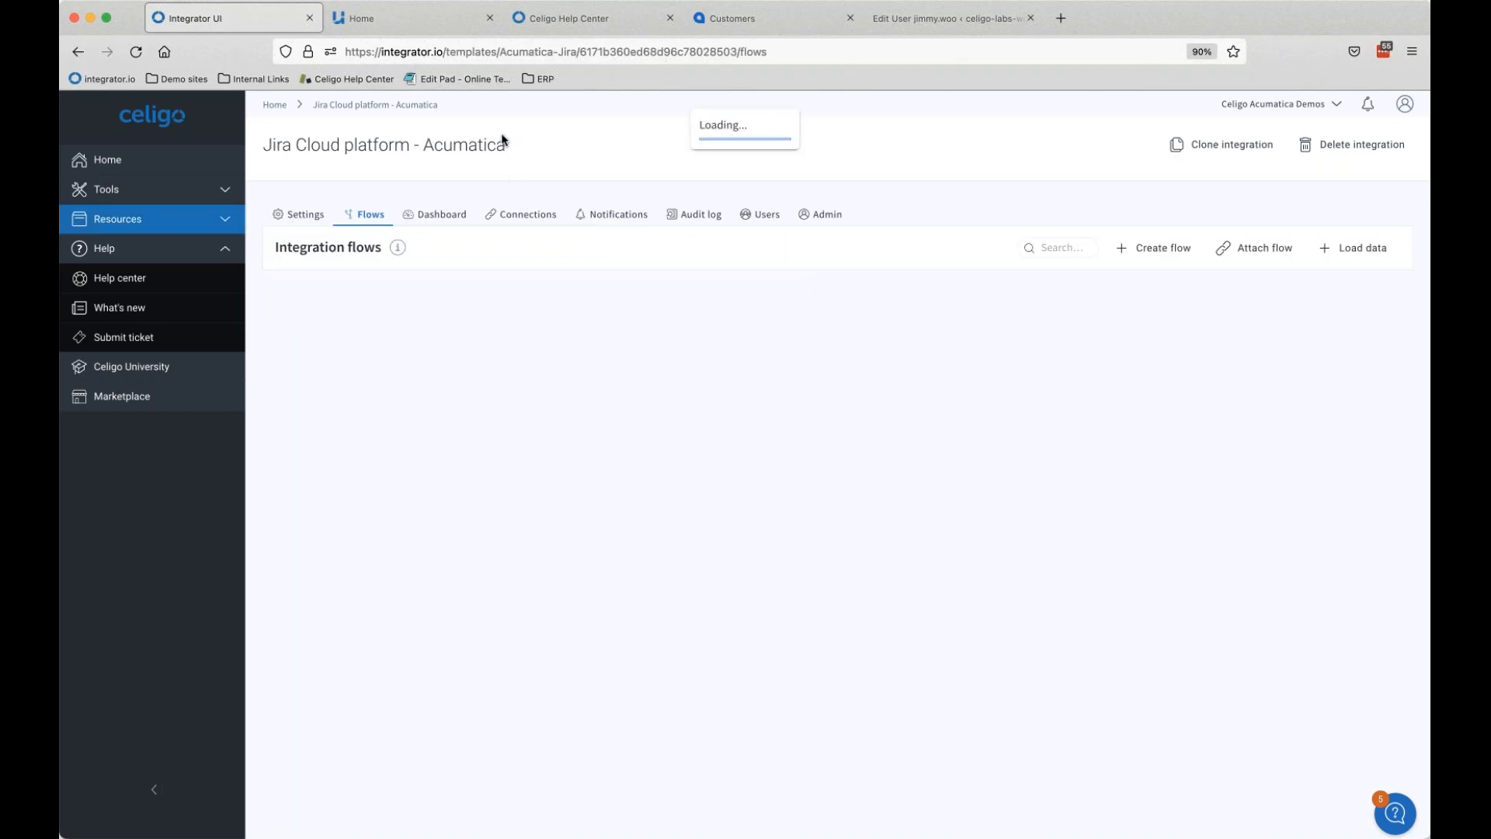
click(458, 149)
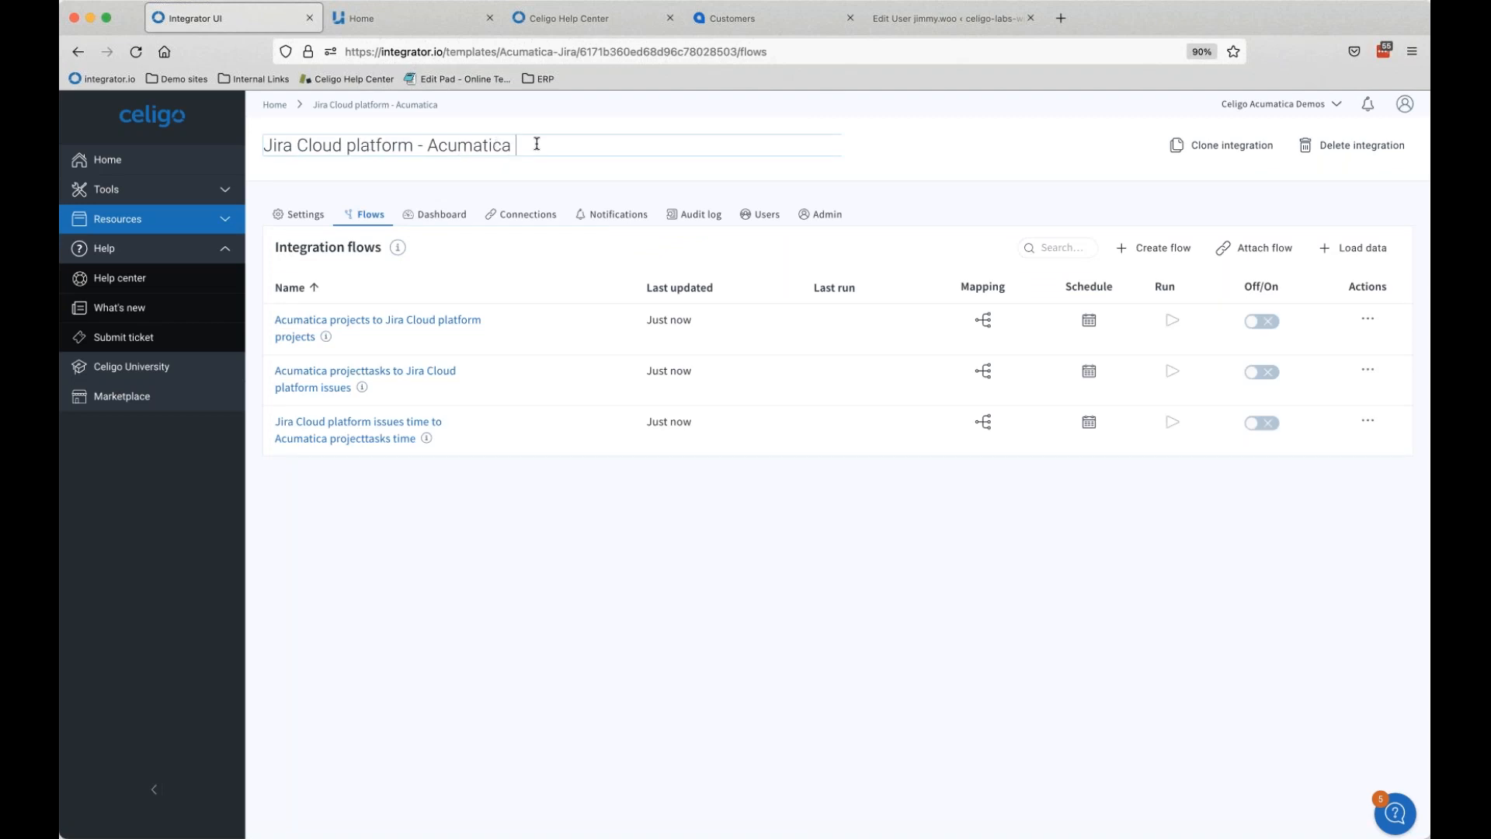
text((DG DEMO)
click(576, 191)
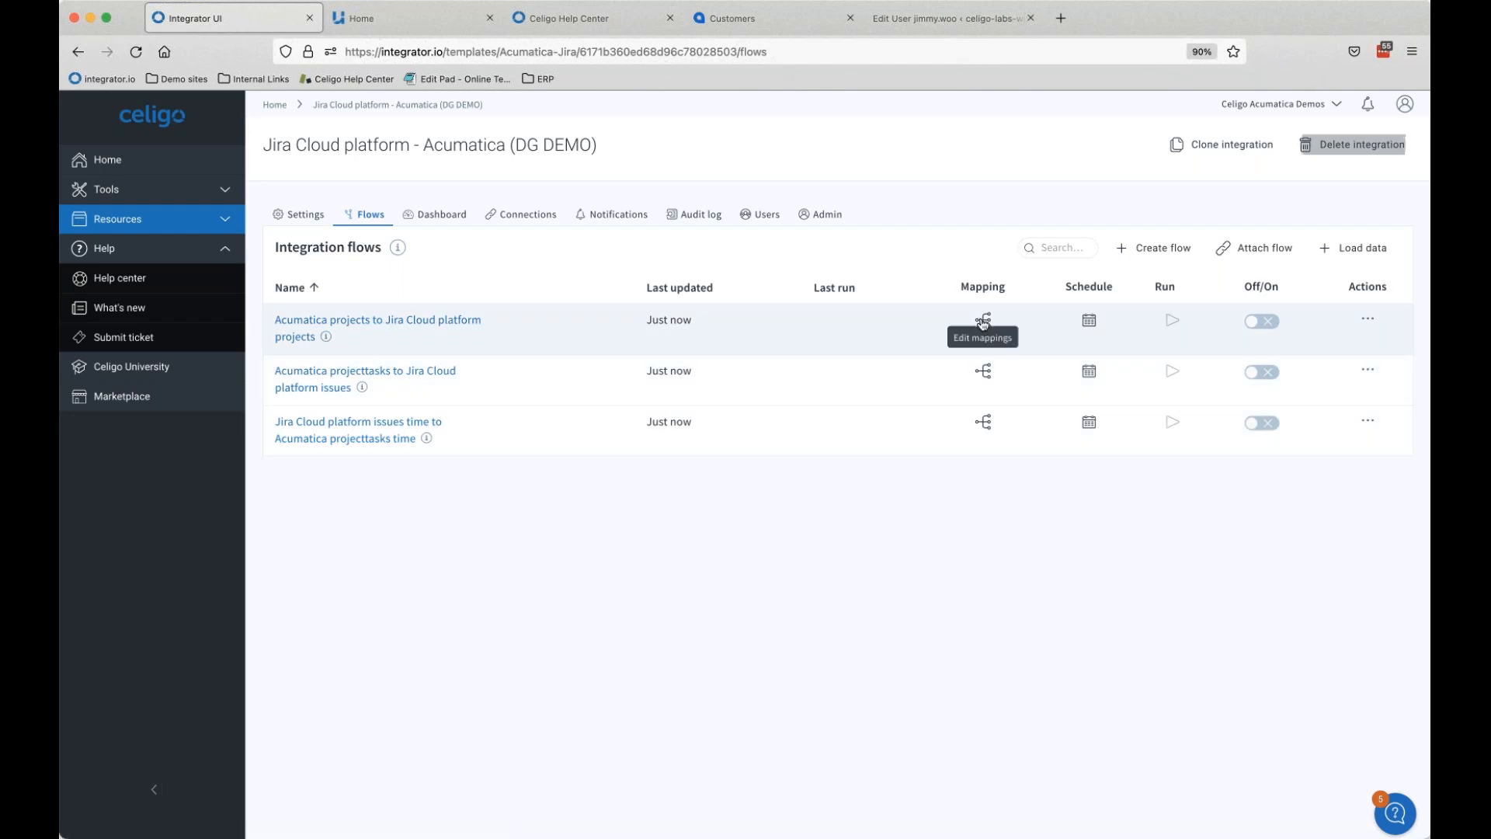
Step: Set the Acumatica projects to Jira Cloud platform projects flow to run every hour, with Saturday and Sunday excluded
click(1090, 330)
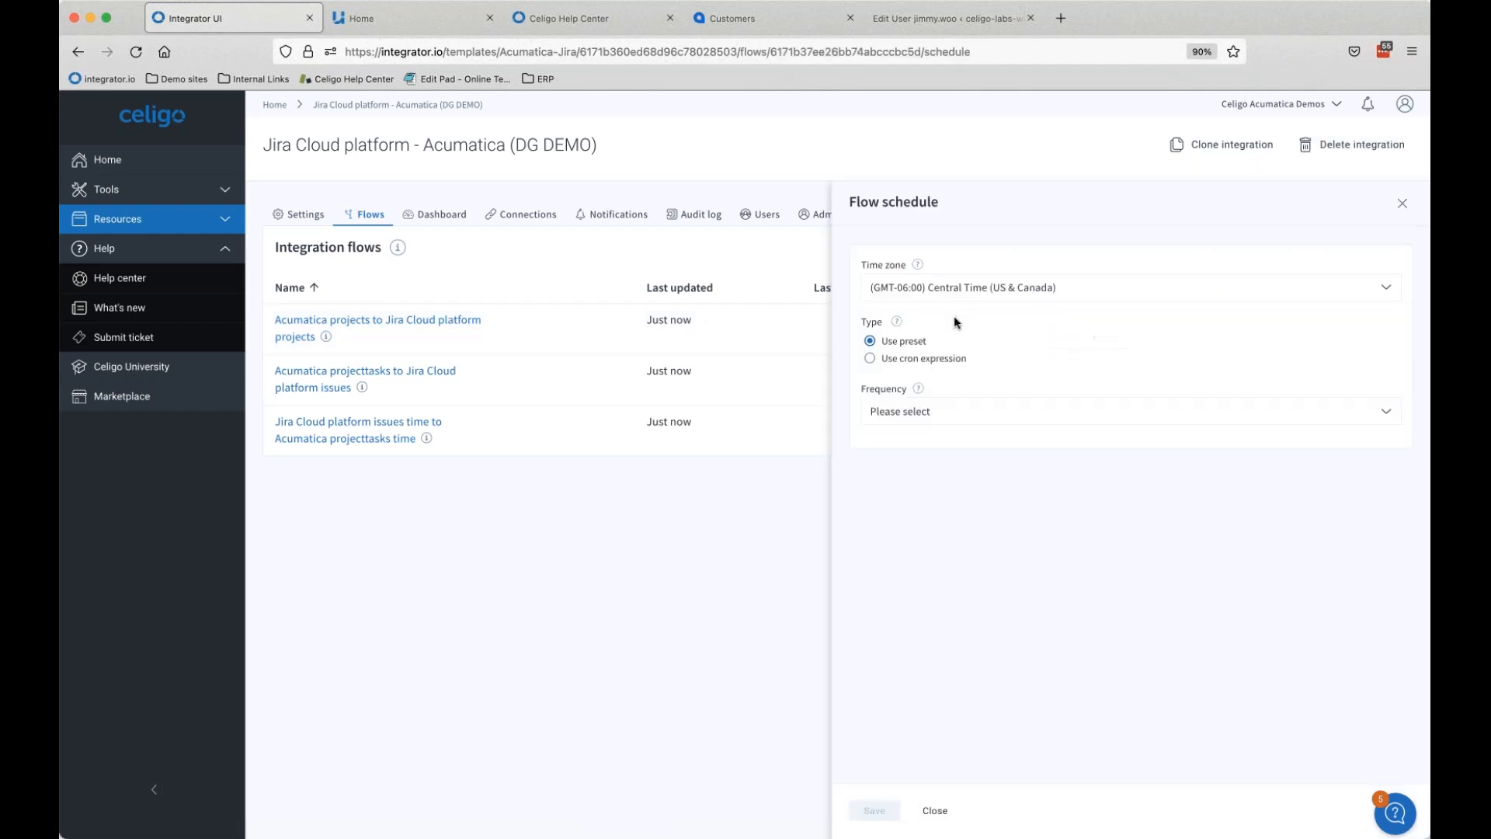
click(916, 411)
scroll(924, 543, down, 3)
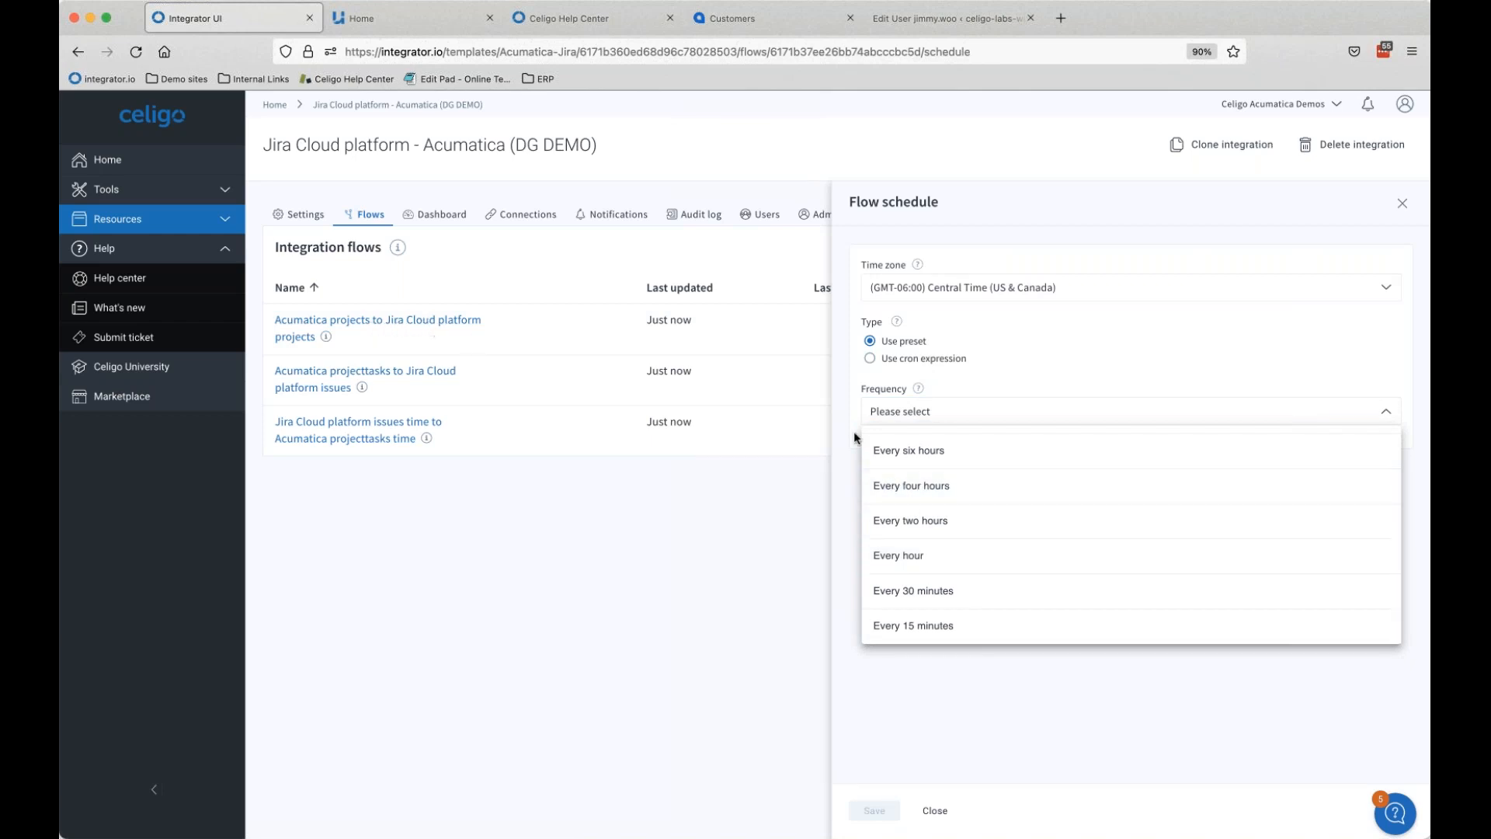
click(906, 555)
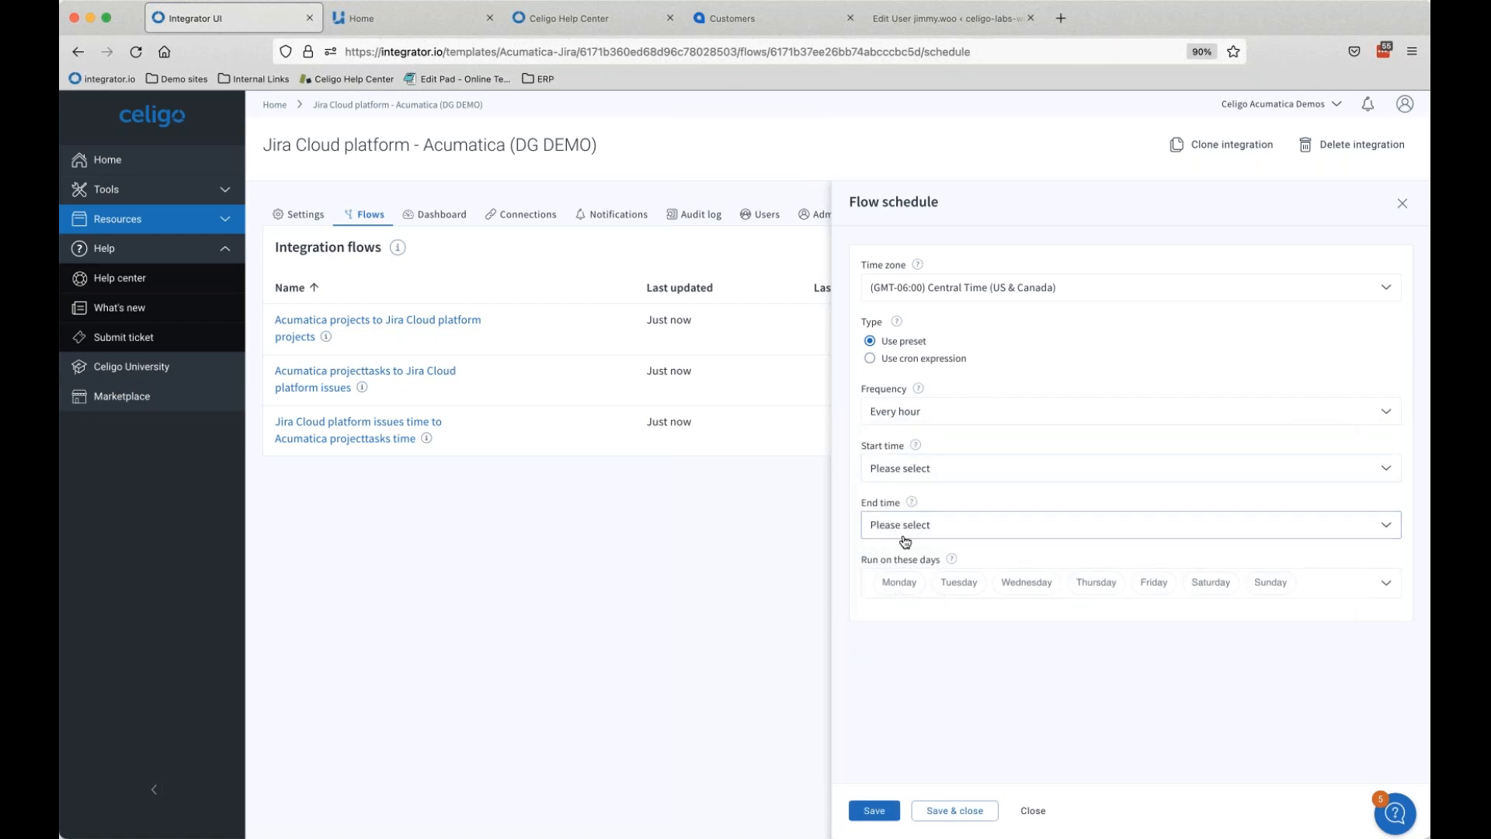
click(924, 589)
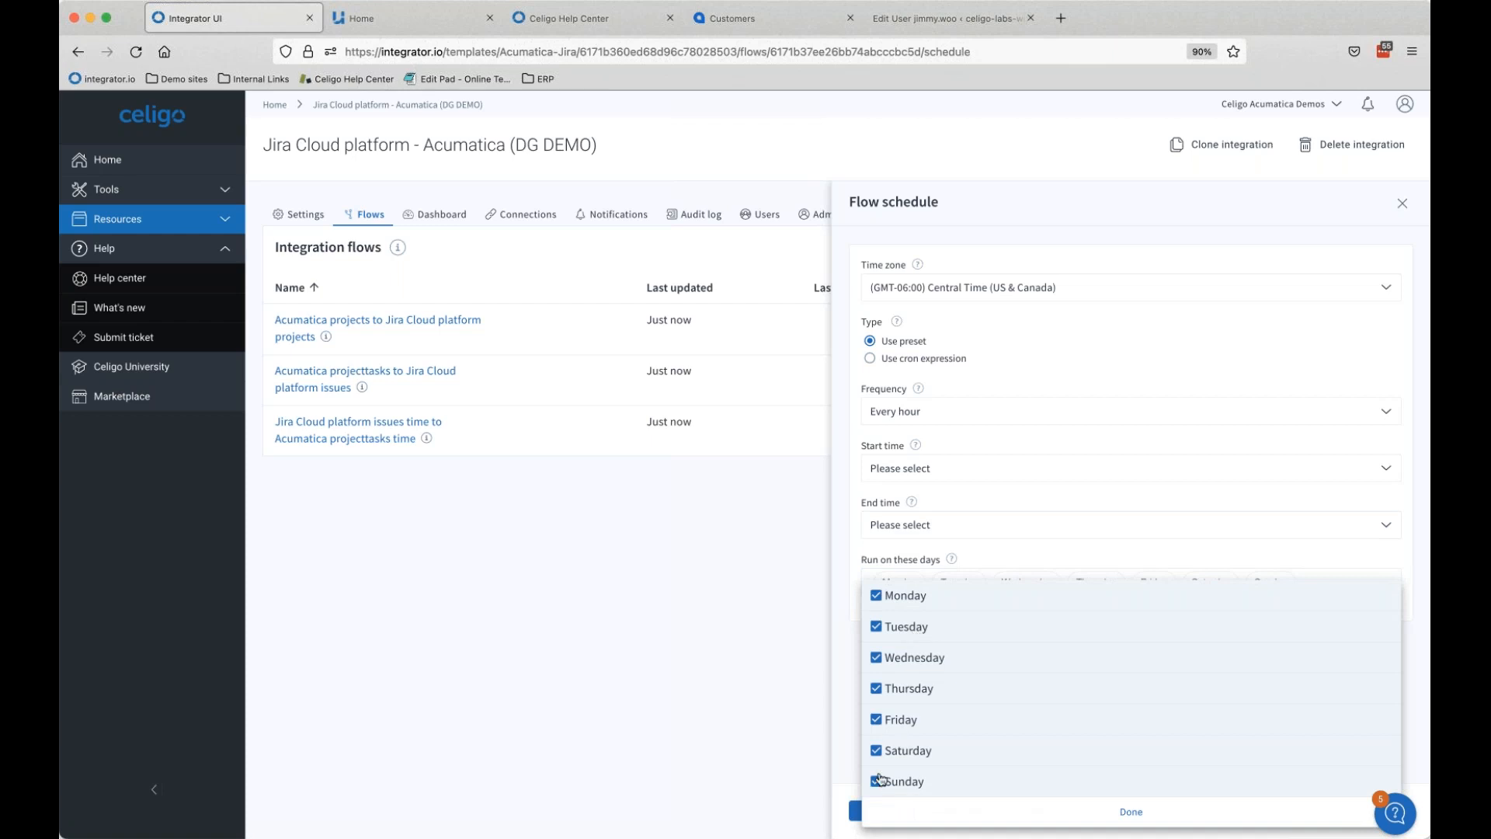
click(876, 750)
click(878, 786)
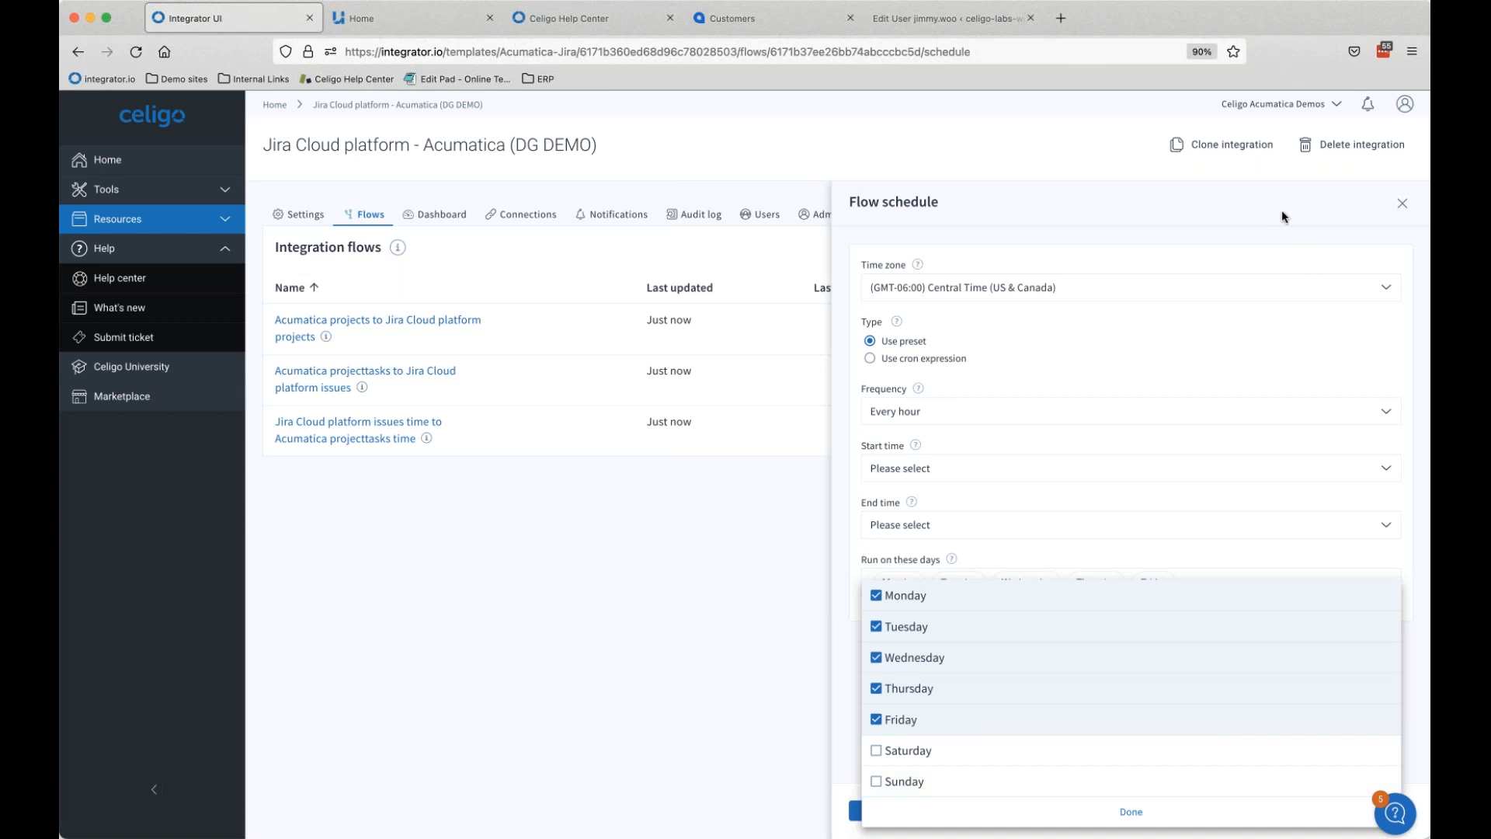
Step: Close the flow schedule and discard its unsaved changes
click(1406, 208)
click(1406, 210)
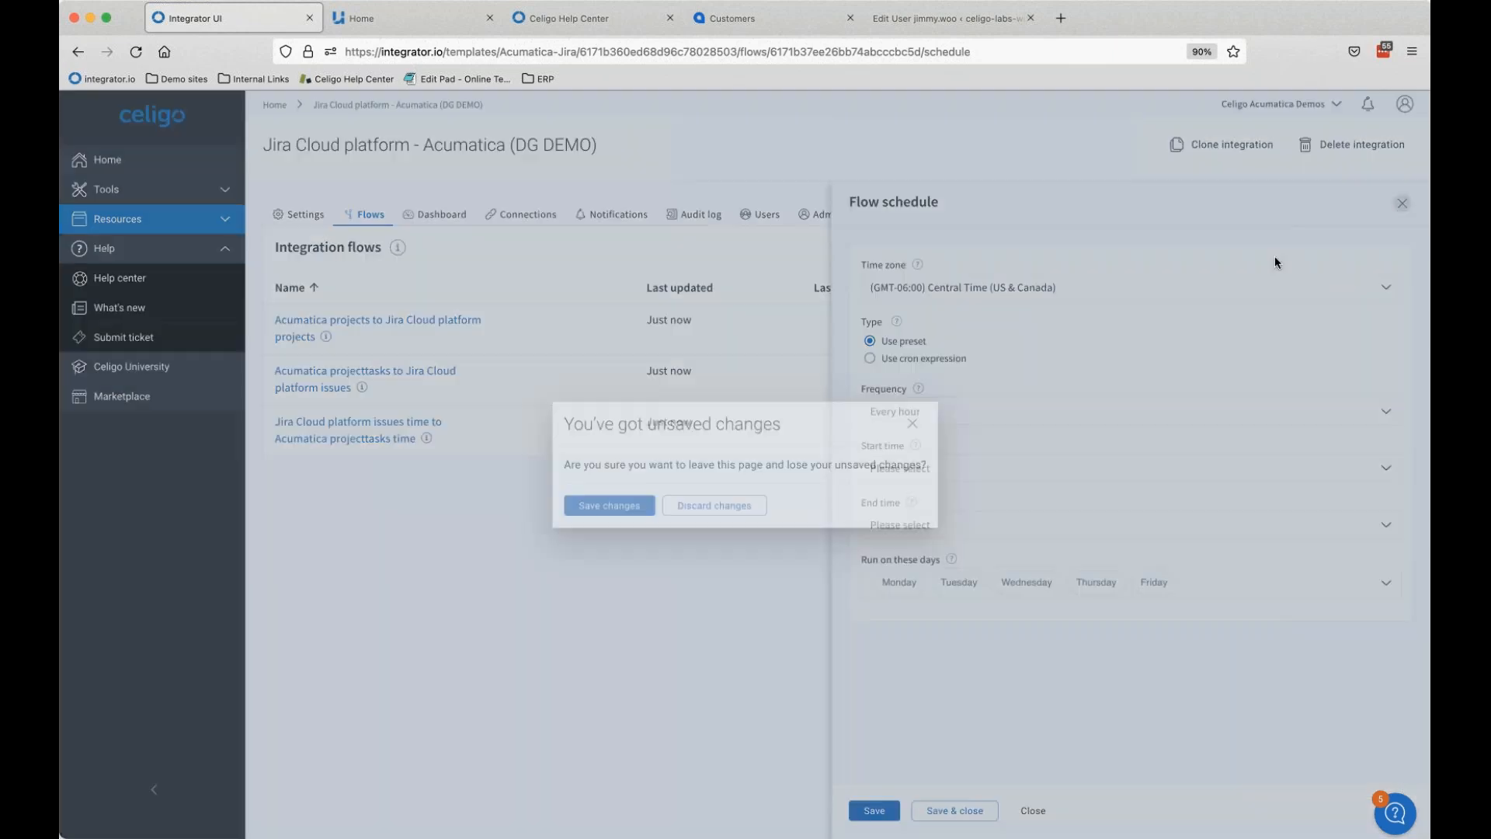
click(745, 507)
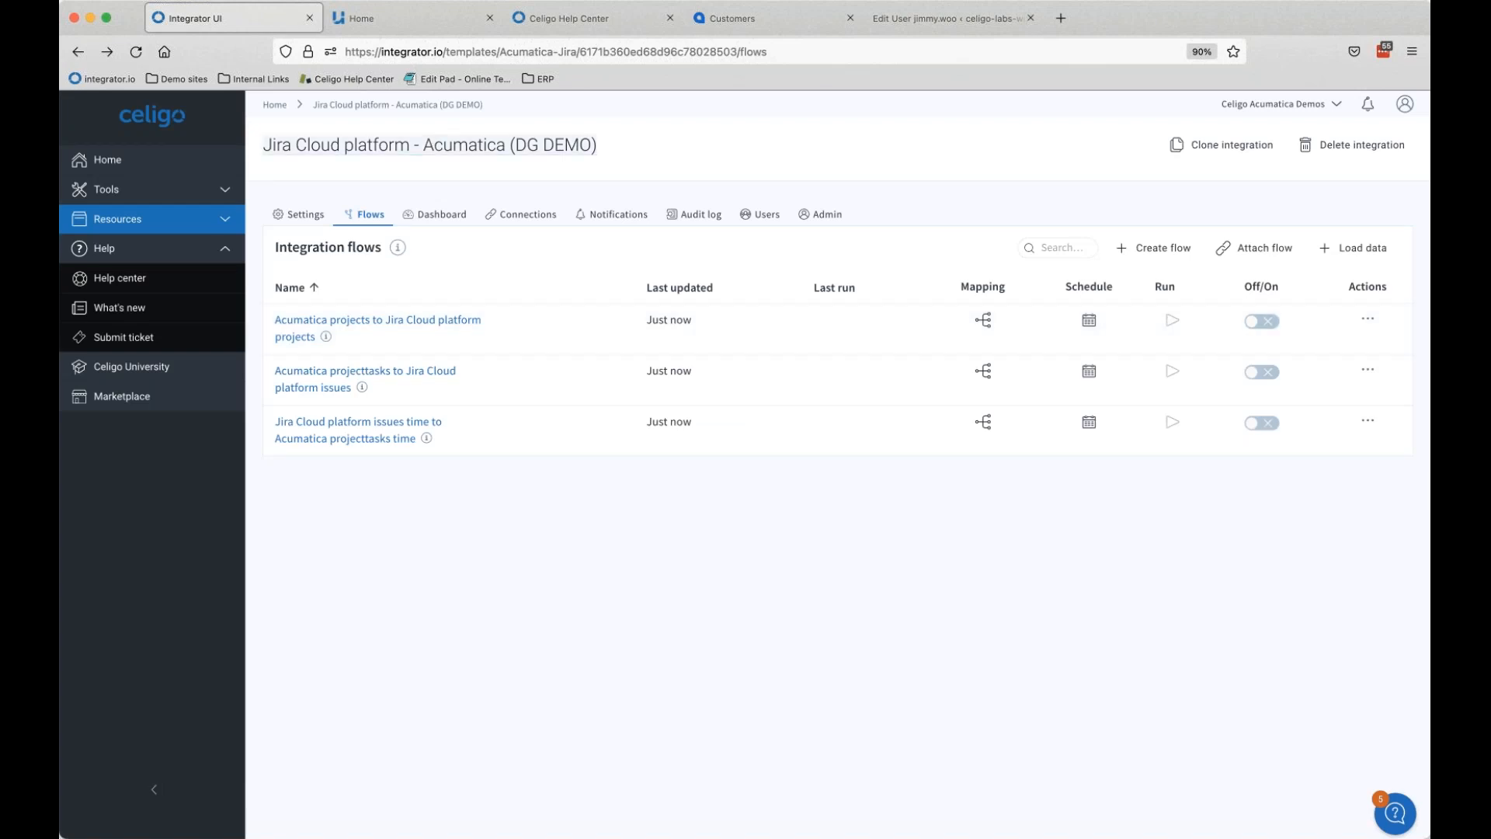
Step: Return to the My integrations overview and locate the installed Jira Cloud platform - Acumatica (DG DEMO) integration
click(274, 104)
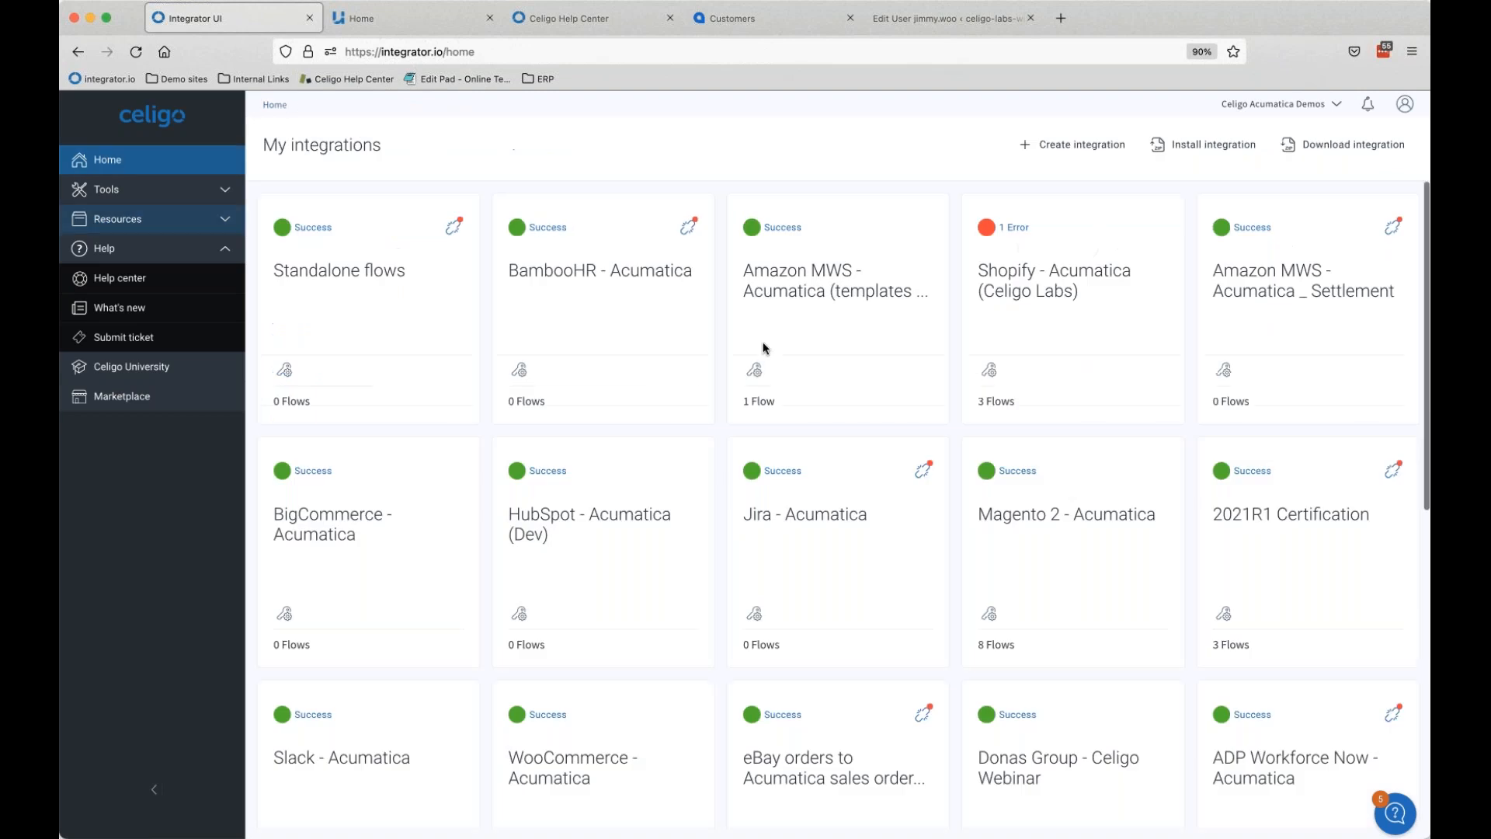
scroll(818, 405, down, 8)
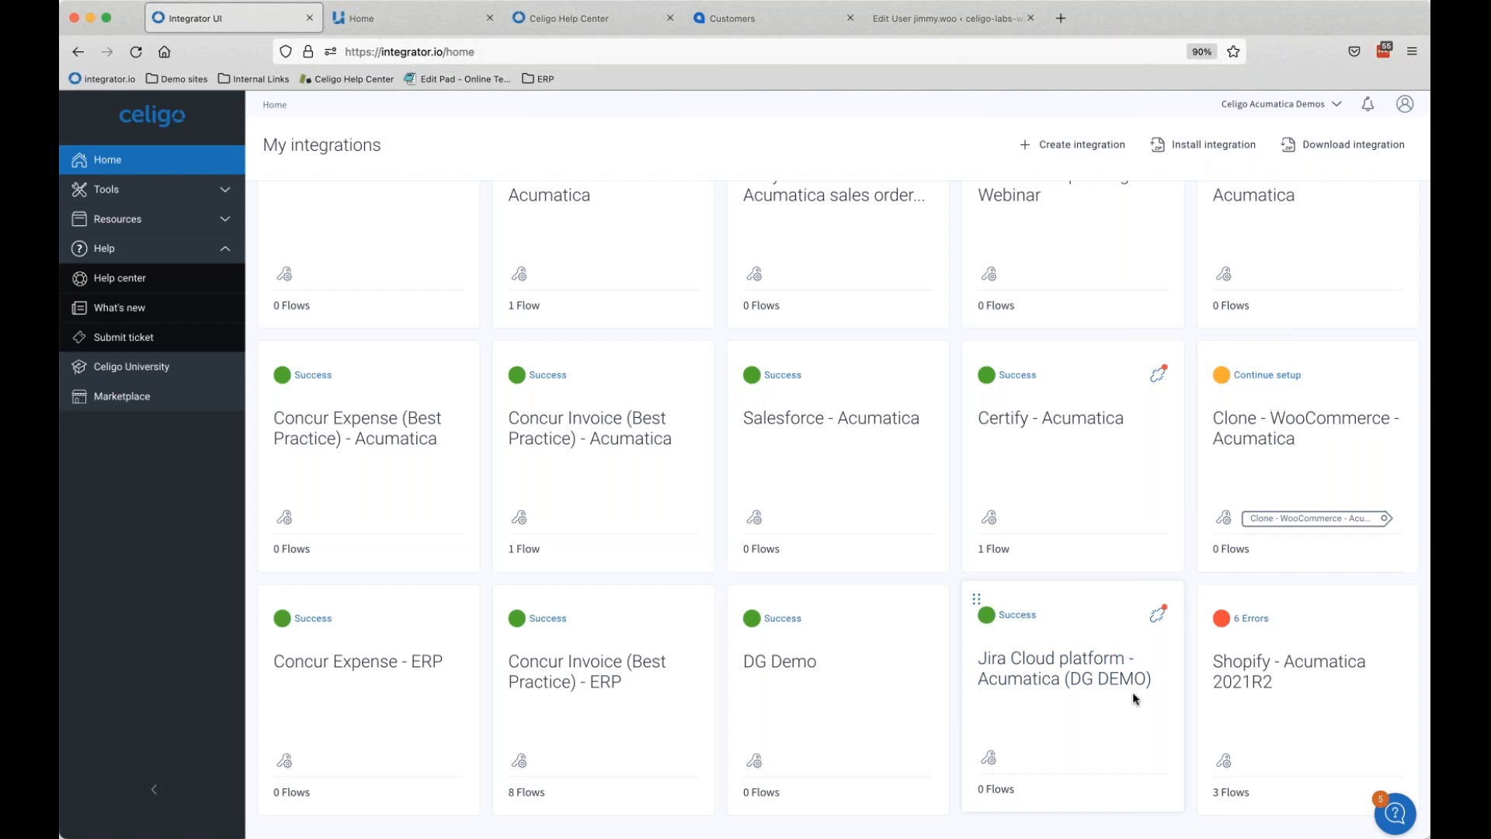
scroll(1134, 683, up, 7)
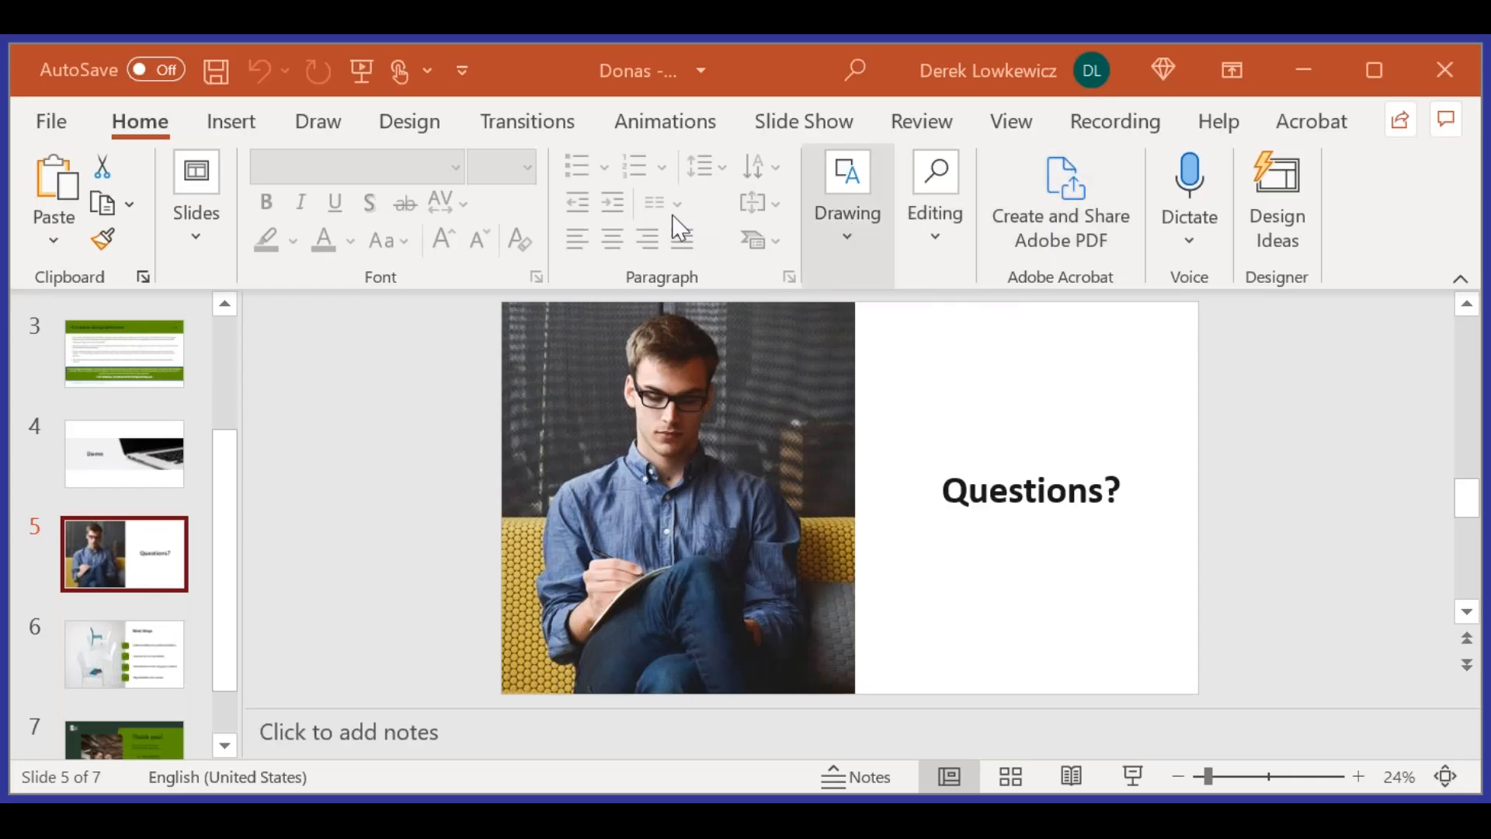
Step: In PowerPoint, start the slide show from the beginning and advance to the Questions slide
click(362, 72)
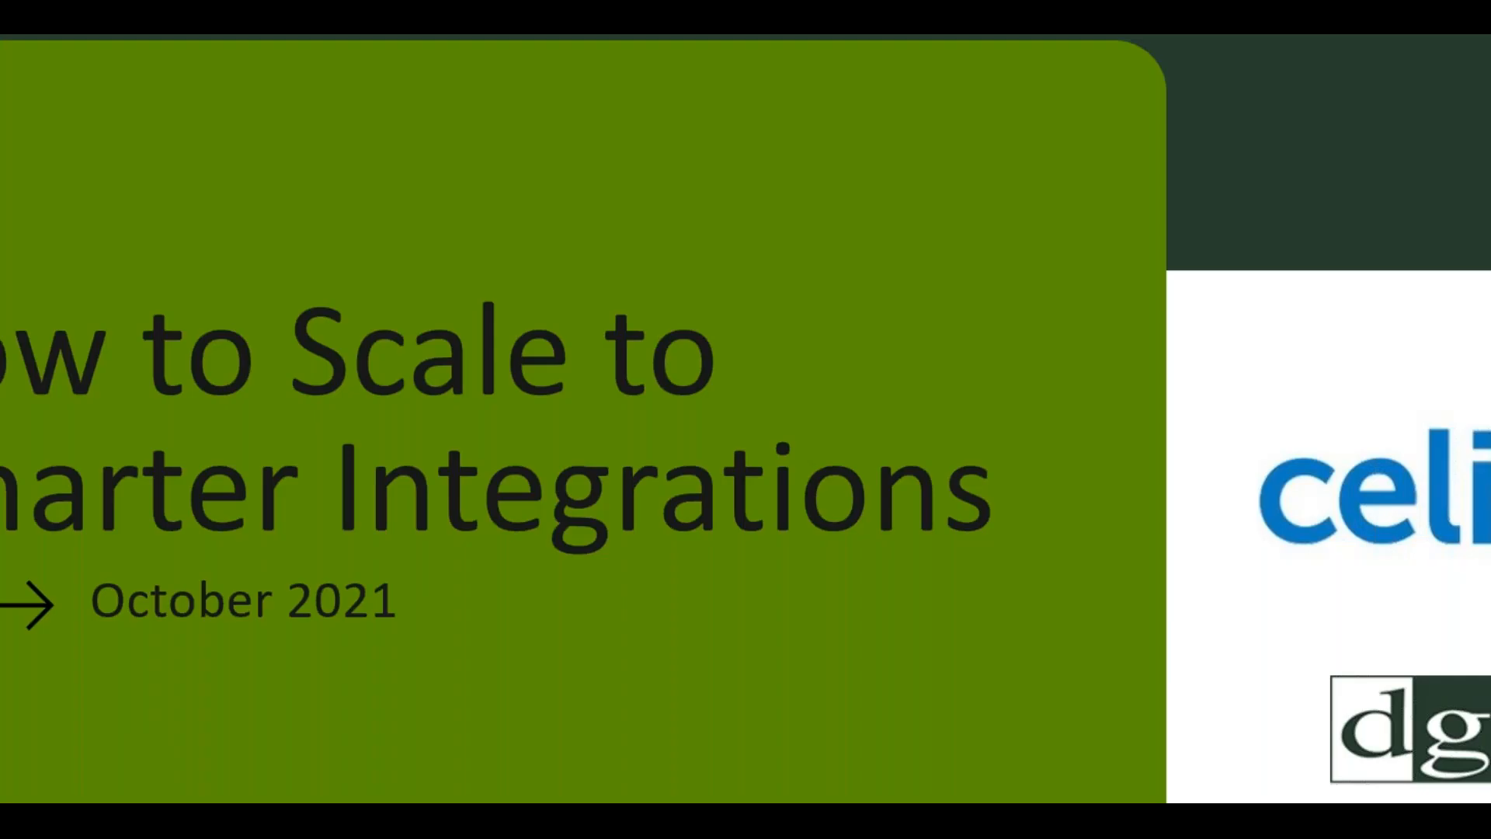
key(Right)
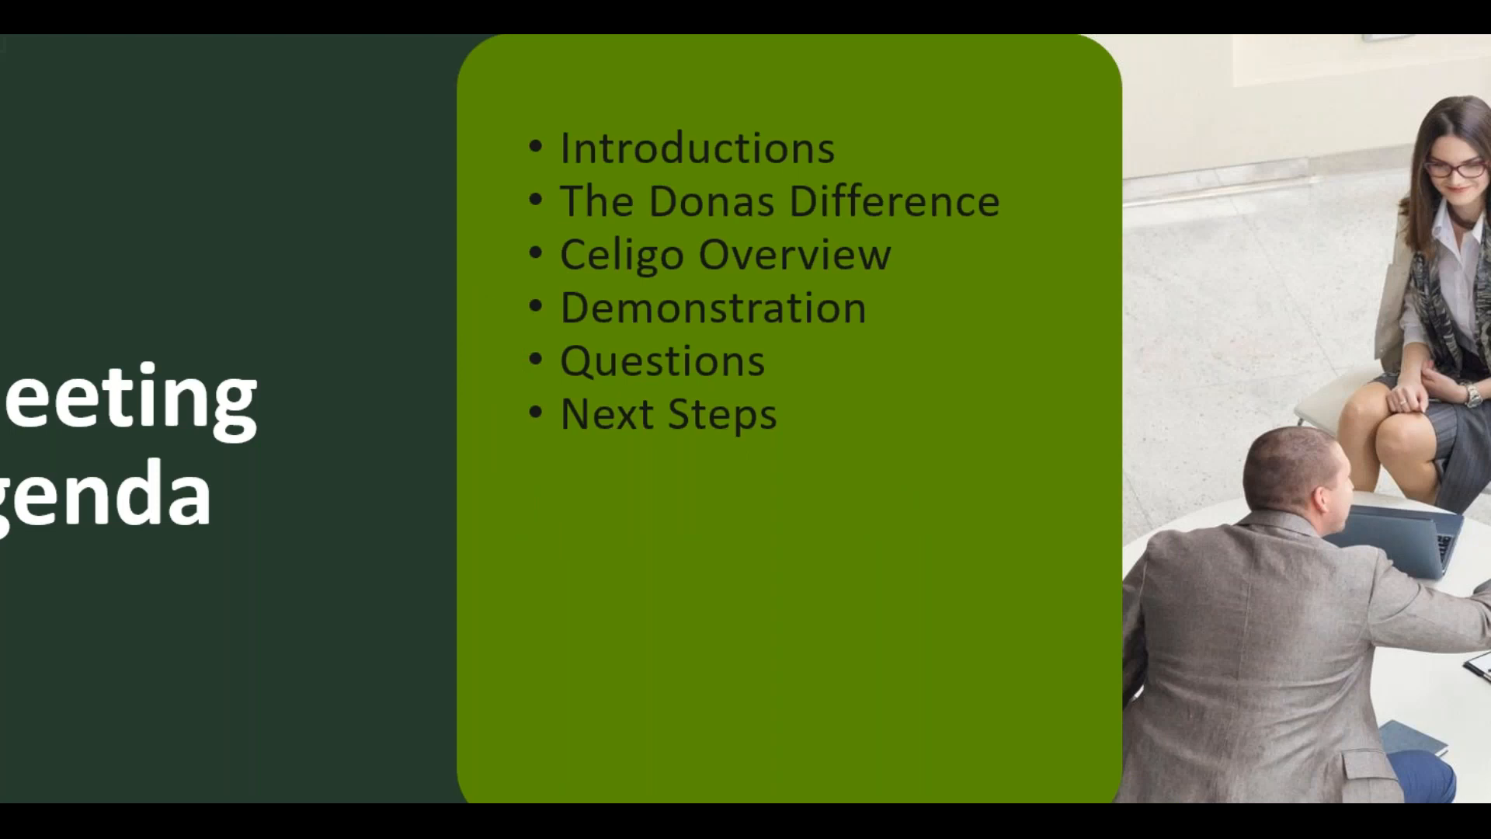
key(Right)
key(Right)
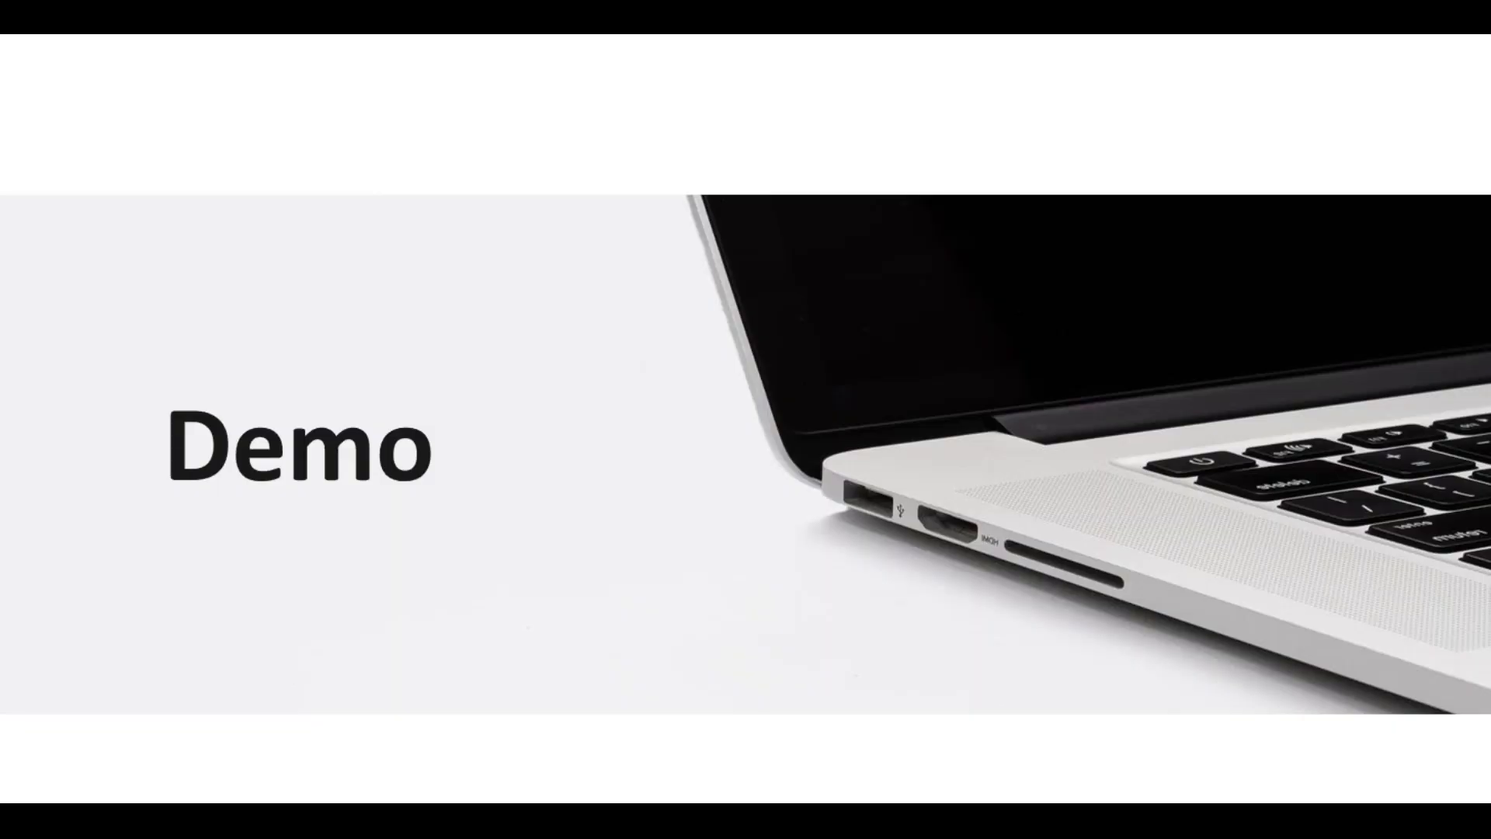
key(Right)
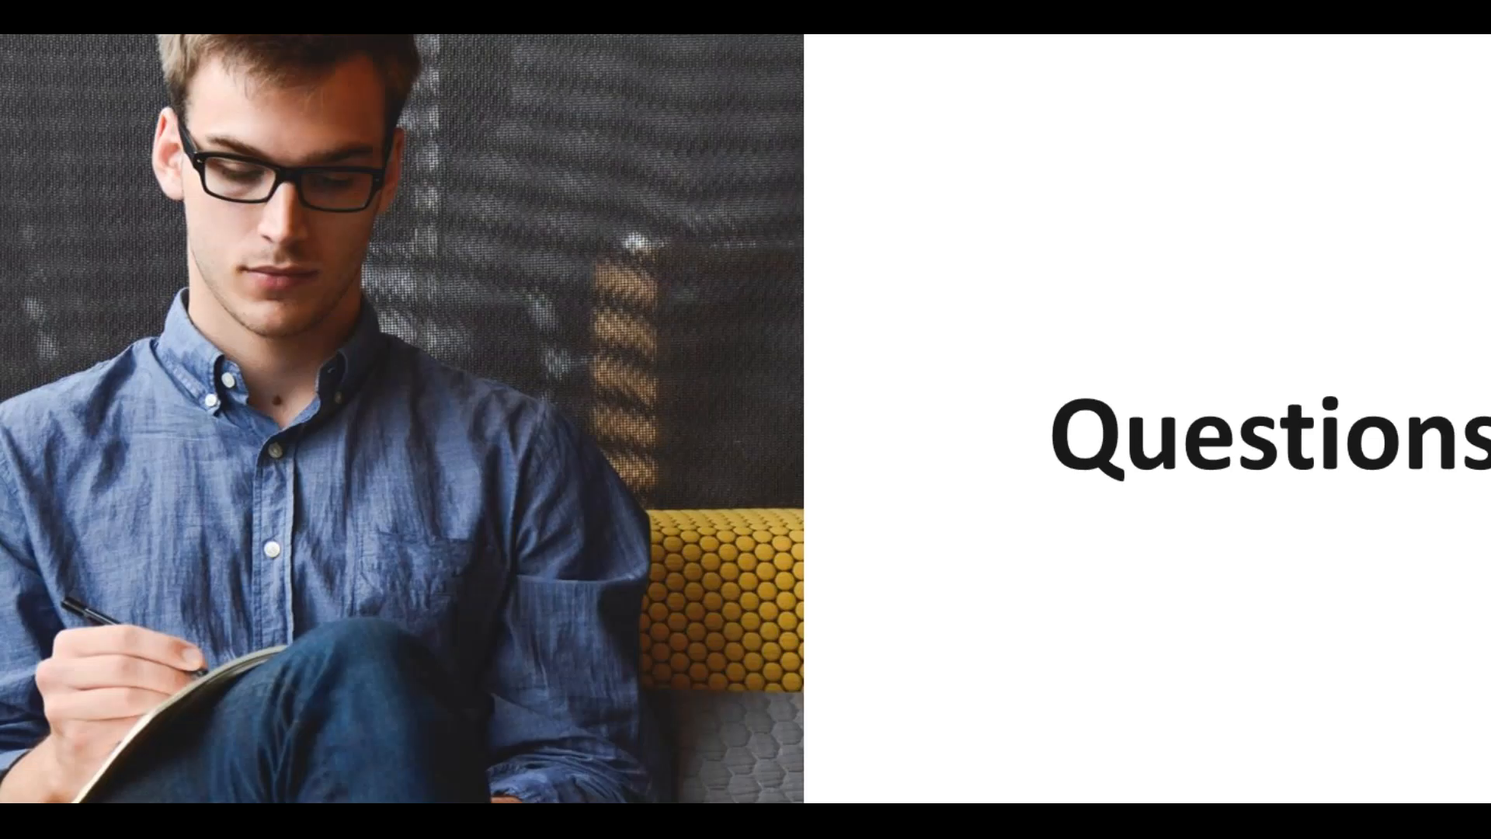